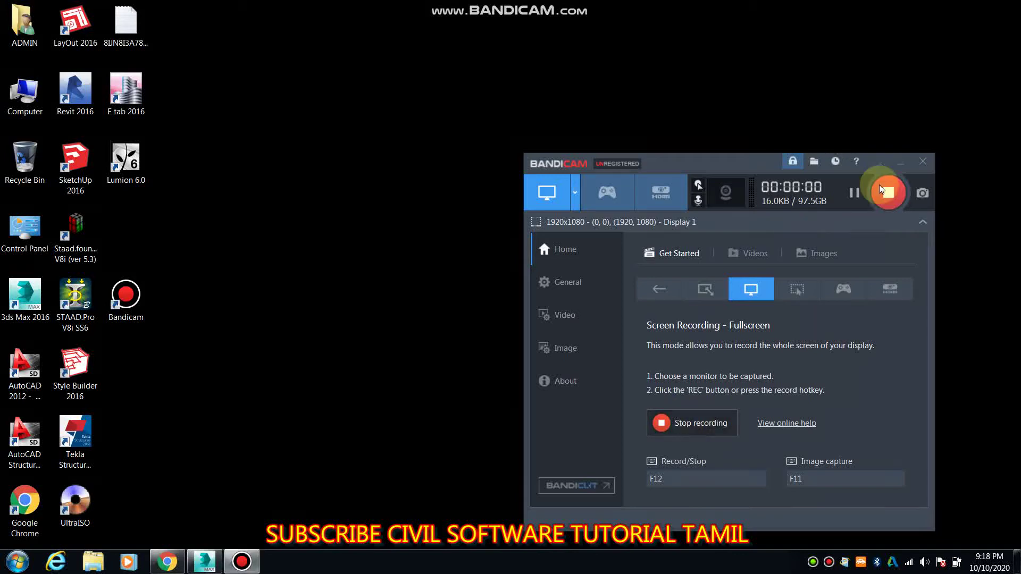
Minimize Bandicam and bring Chrome's Google homepage to the front after glancing at 3ds Max.
left_click(901, 167)
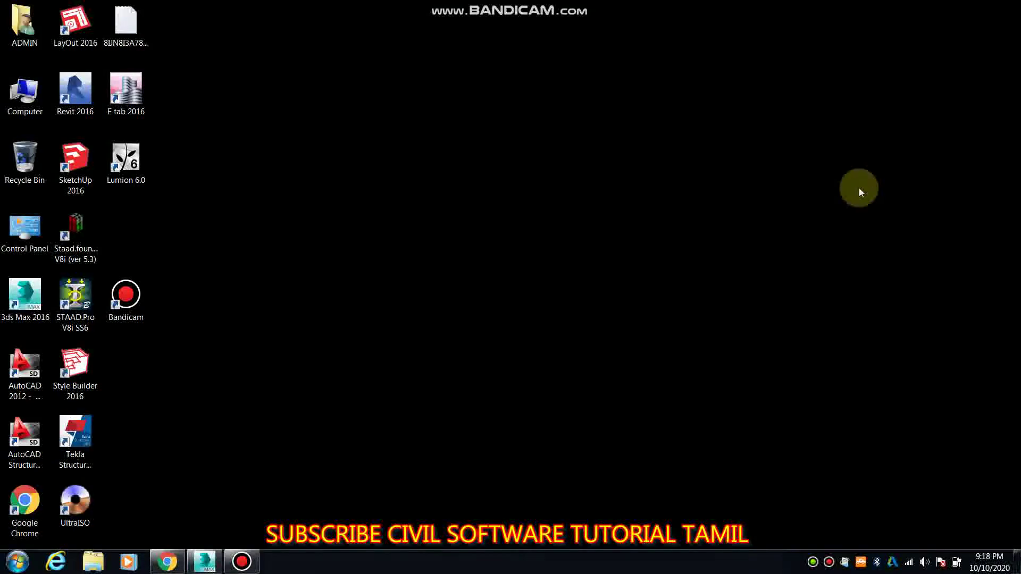
left_click(177, 566)
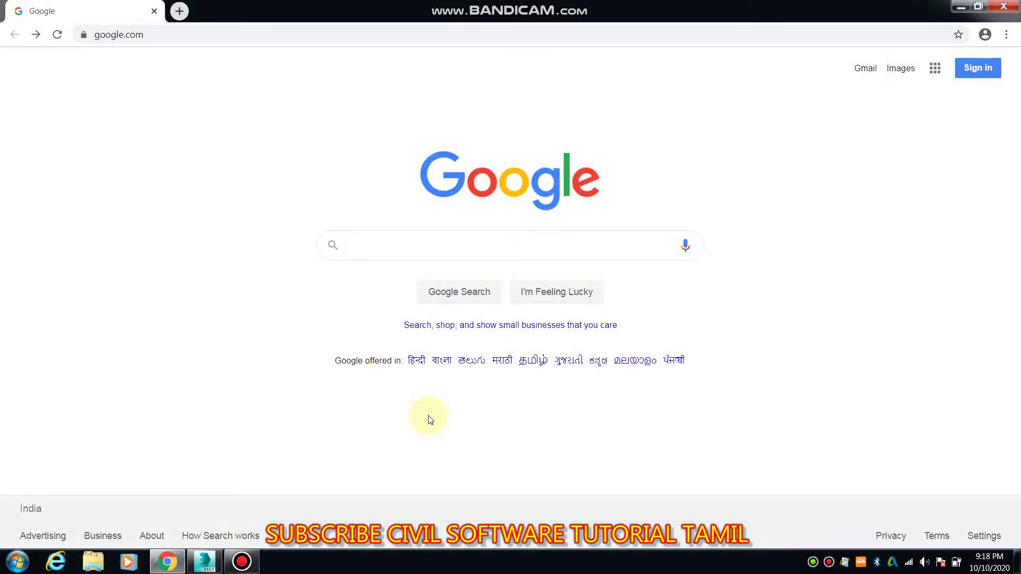
left_click(205, 562)
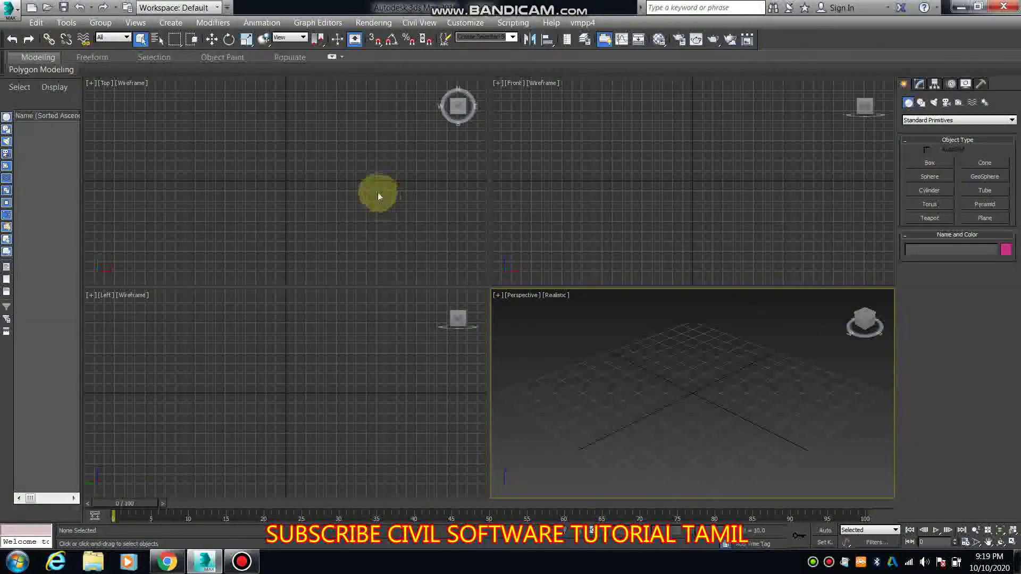
left_click(166, 563)
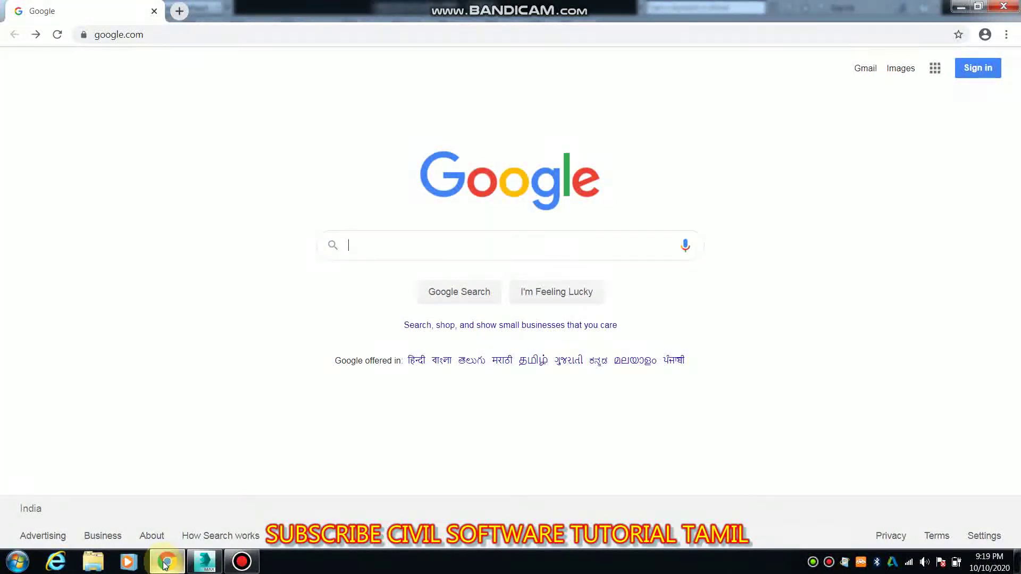
Search Google for '3d archive', accepting the corrected spelling.
left_click(411, 247)
type("3d a")
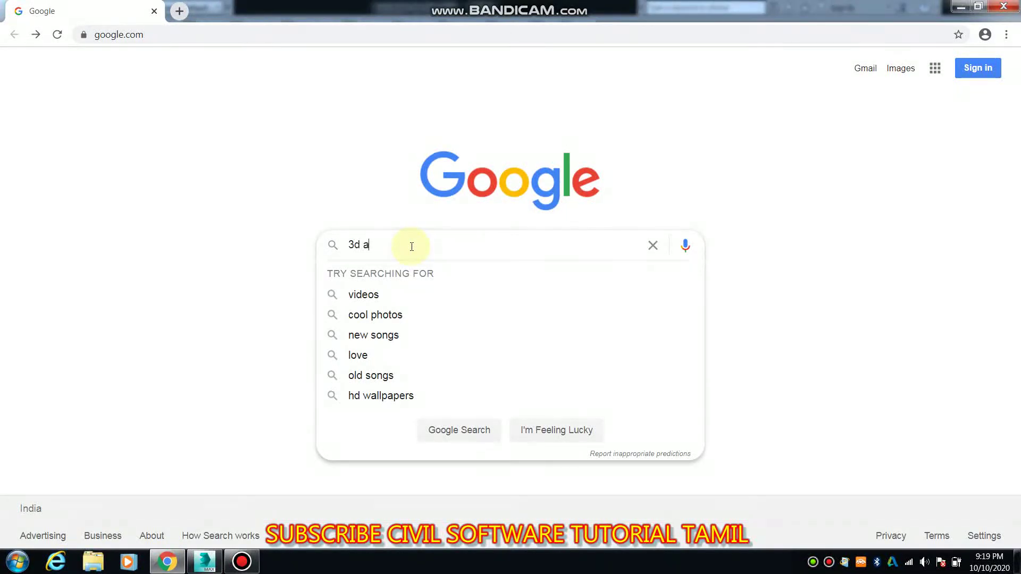
type("rchieve")
key("Return")
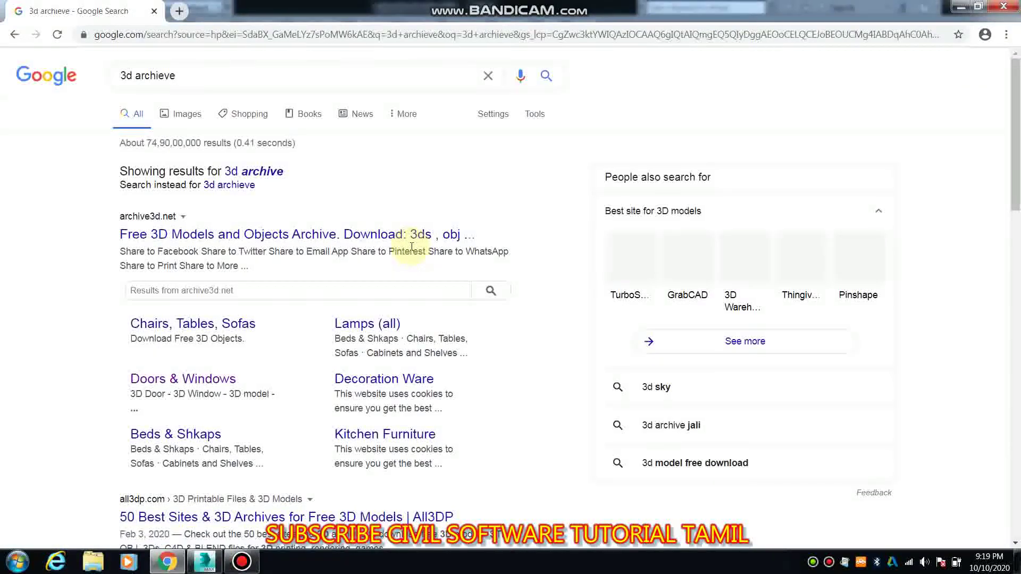
left_click(255, 175)
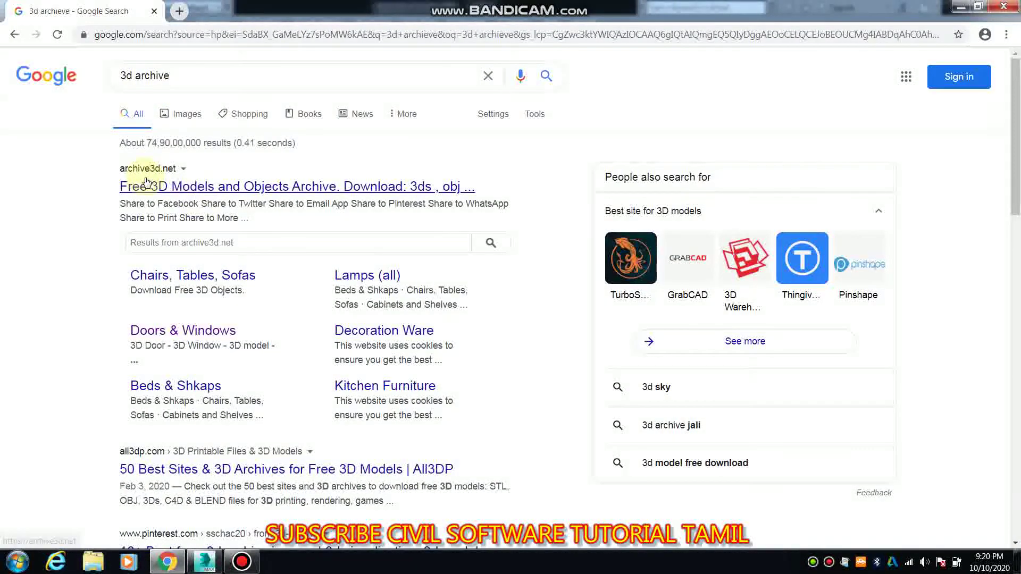
Scan the search results and open the archive3d.net free 3D models site.
scroll(222, 243, "down", 1)
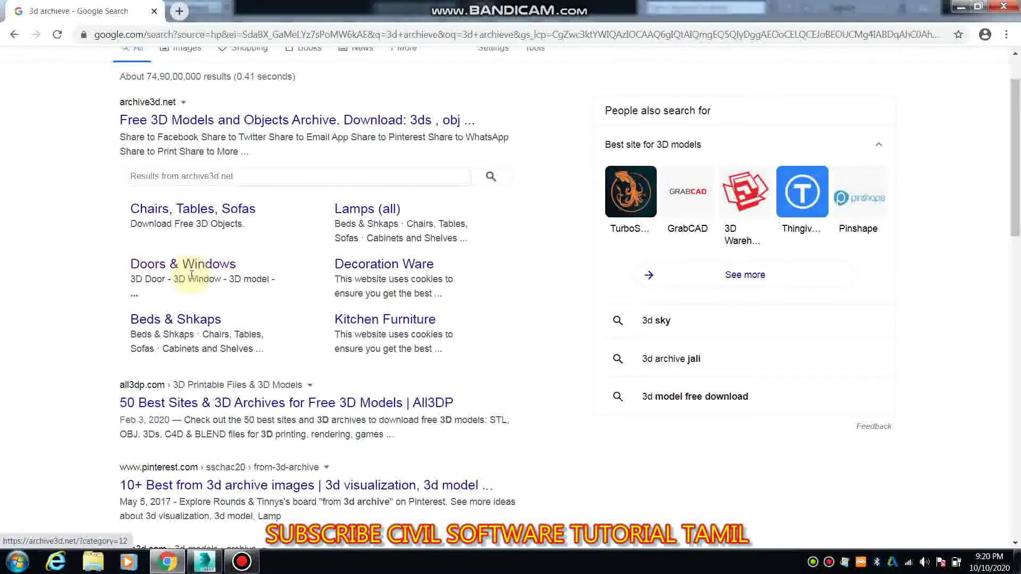
scroll(189, 276, "down", 1)
scroll(190, 274, "down", 3)
scroll(189, 319, "up", 1)
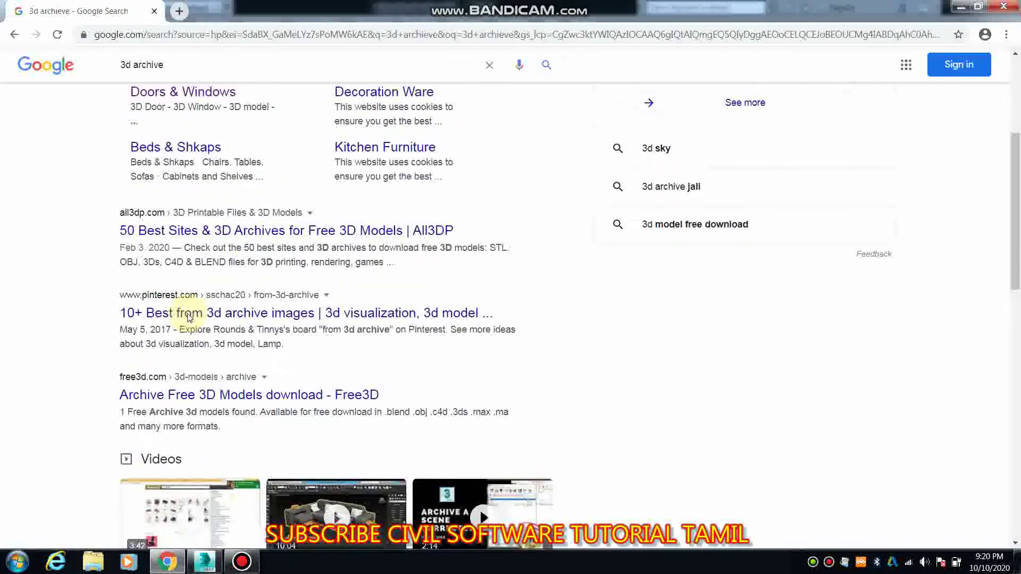
scroll(183, 276, "up", 4)
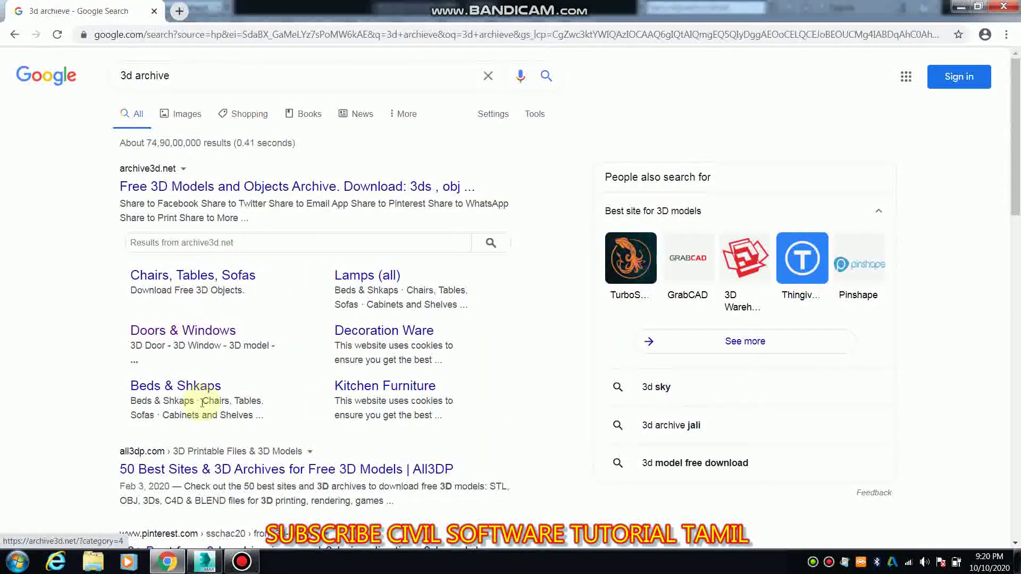
left_click(206, 188)
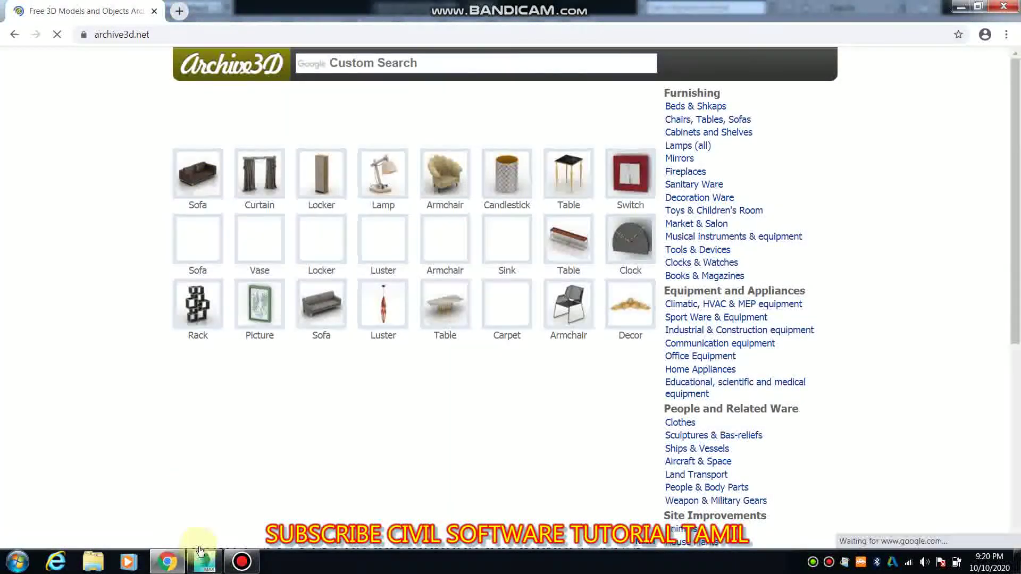
Check the 3ds Max scene, then open Archive3D's Beds & Shkaps furnishing category in Chrome.
left_click(203, 564)
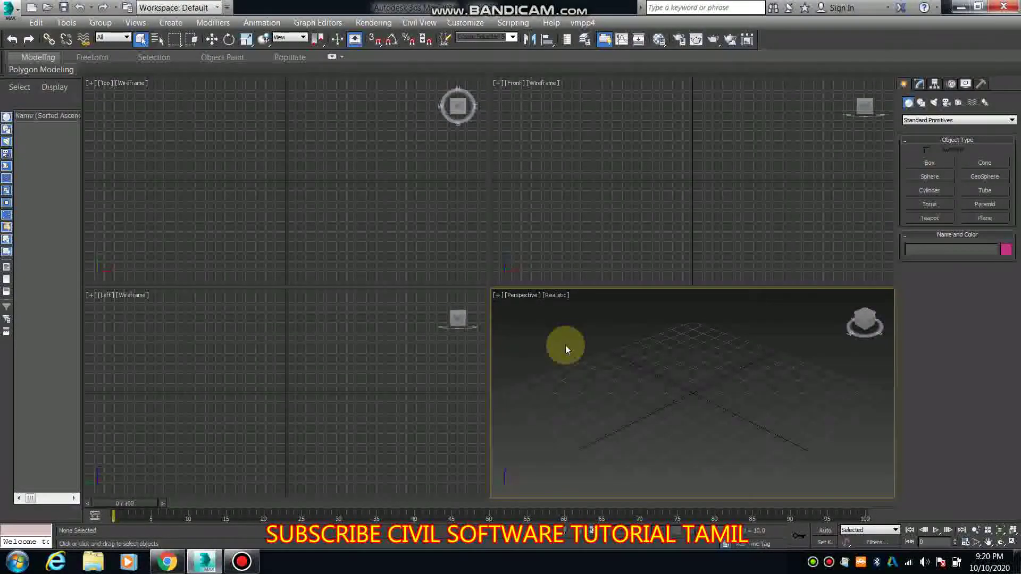
left_click(167, 562)
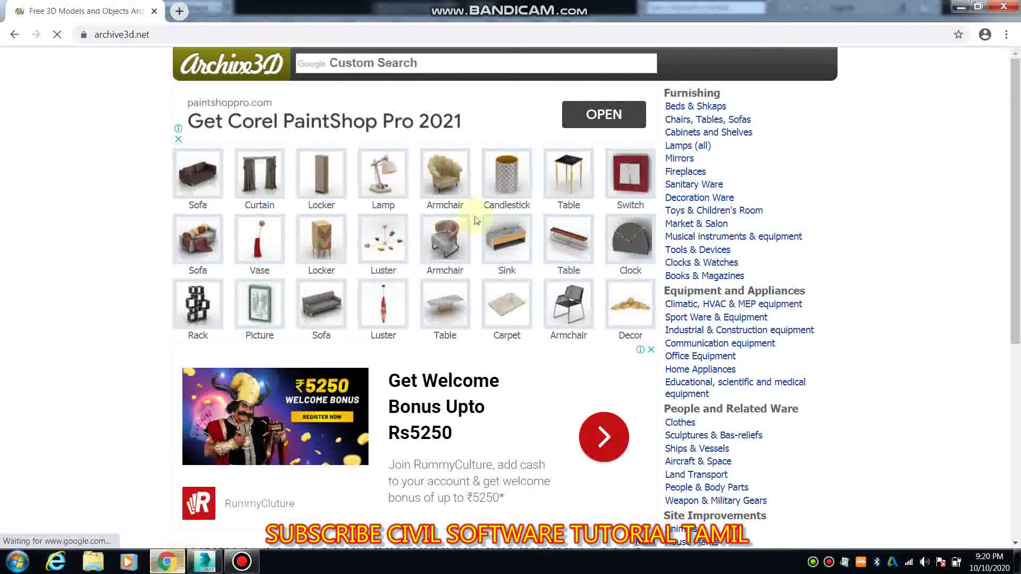
left_click(686, 109)
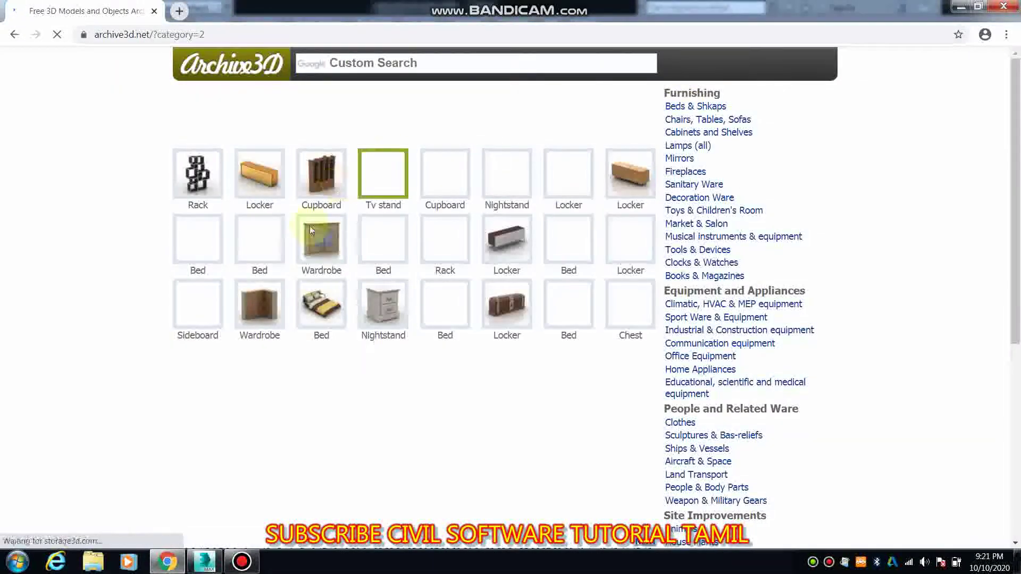
Browse the bed, wardrobe and locker models on the Beds & Shkaps page.
scroll(274, 359, "down", 2)
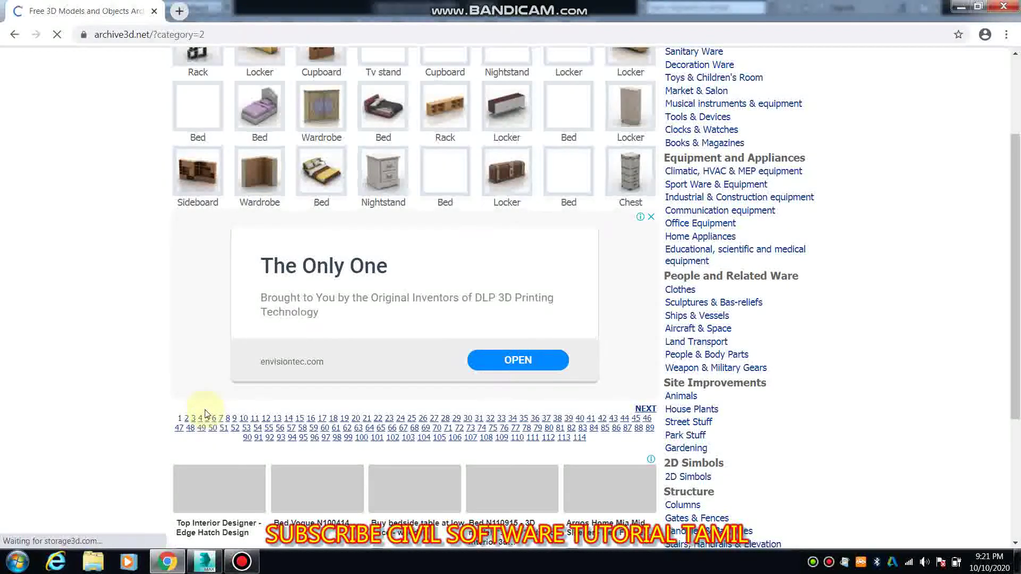
scroll(433, 388, "down", 1)
scroll(433, 388, "up", 3)
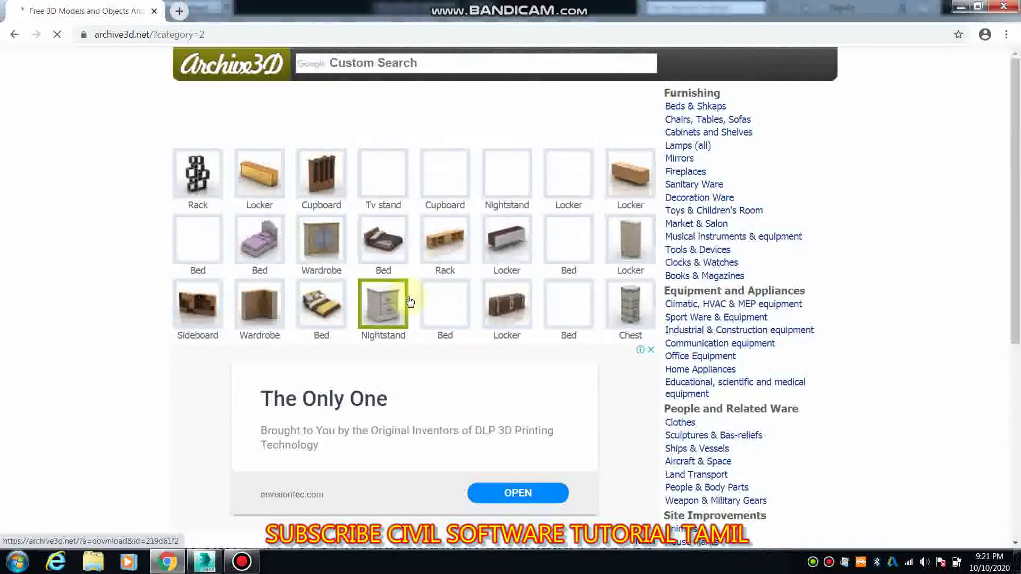
scroll(425, 311, "down", 3)
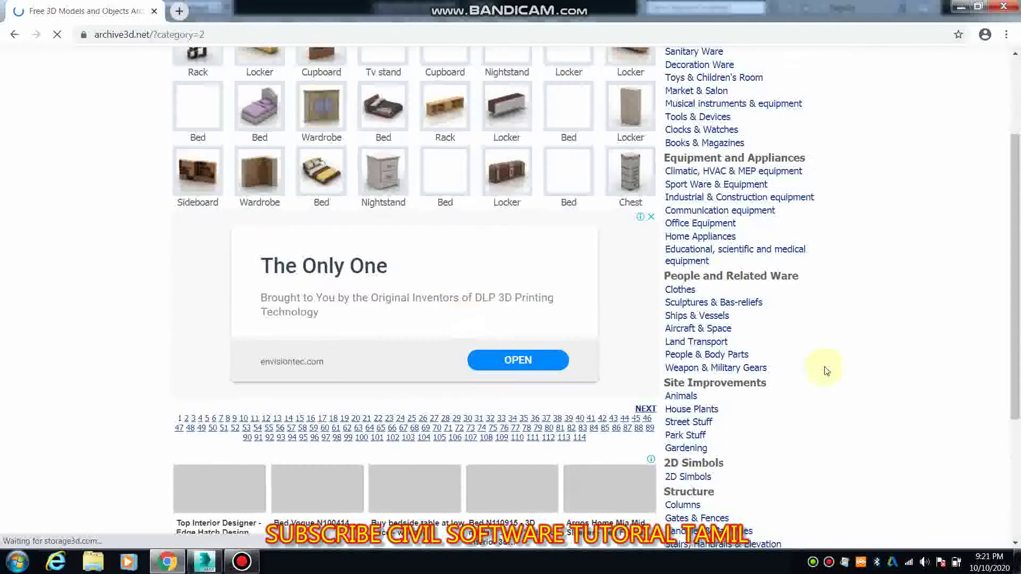
scroll(825, 371, "up", 3)
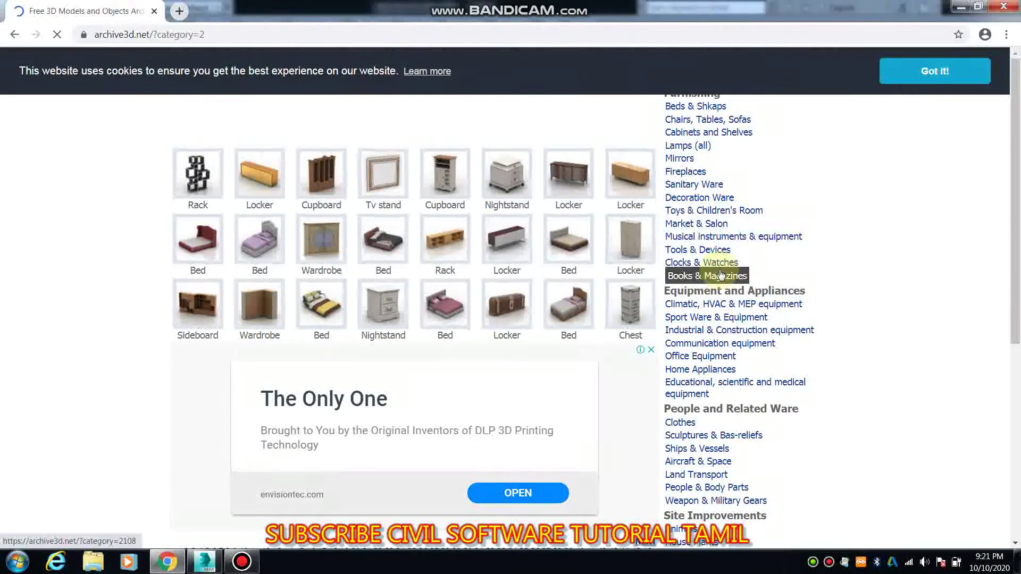
scroll(721, 275, "down", 1)
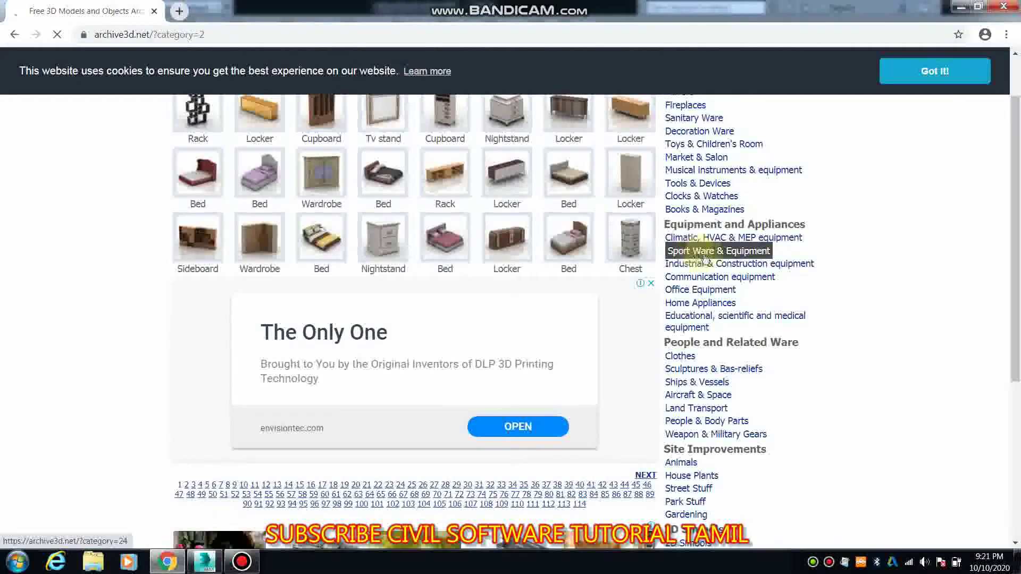
scroll(707, 287, "down", 1)
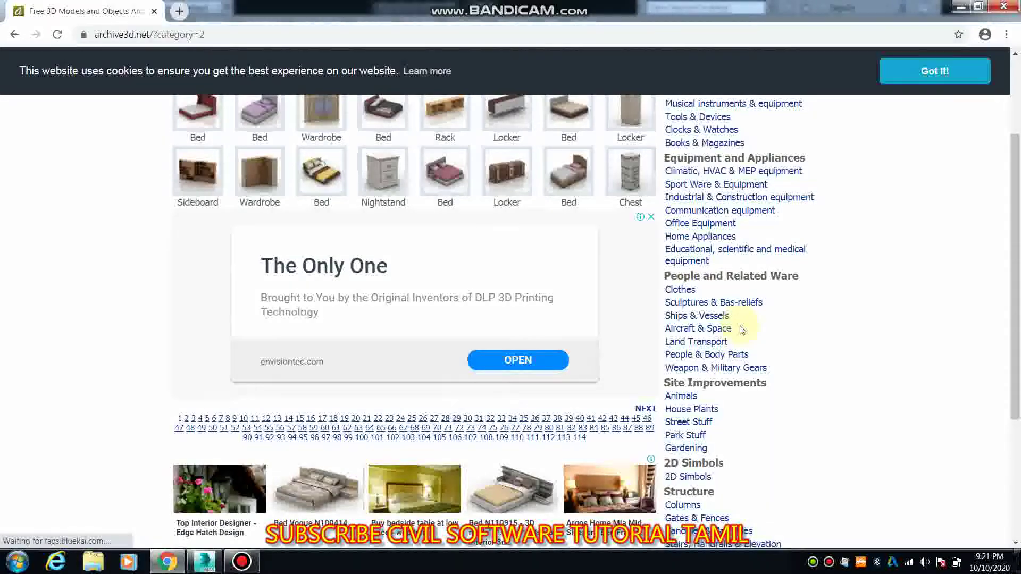
scroll(742, 330, "down", 2)
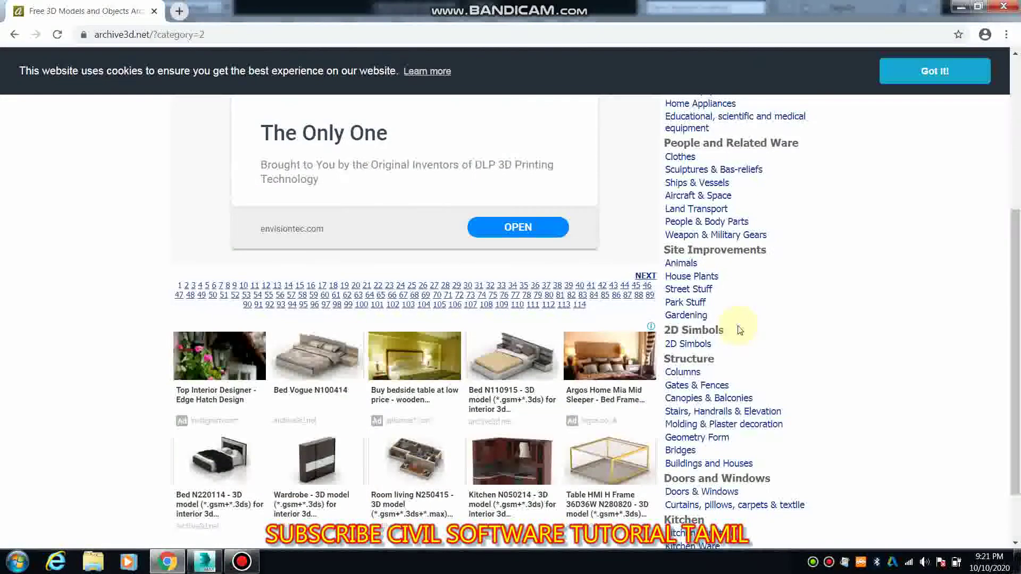
scroll(739, 330, "down", 1)
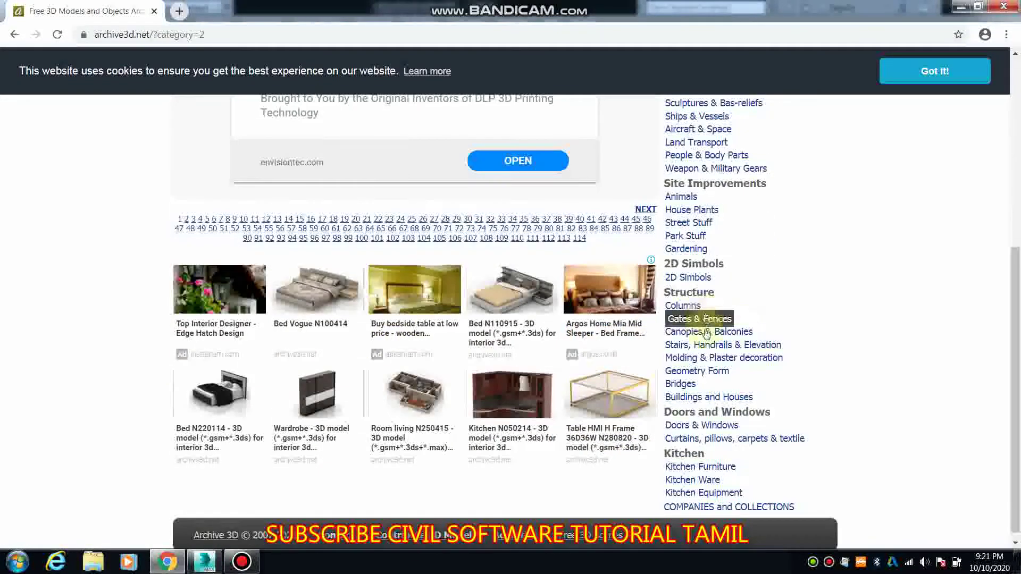
Open the Gates & Fences category under Structure in the sidebar.
left_click(742, 398)
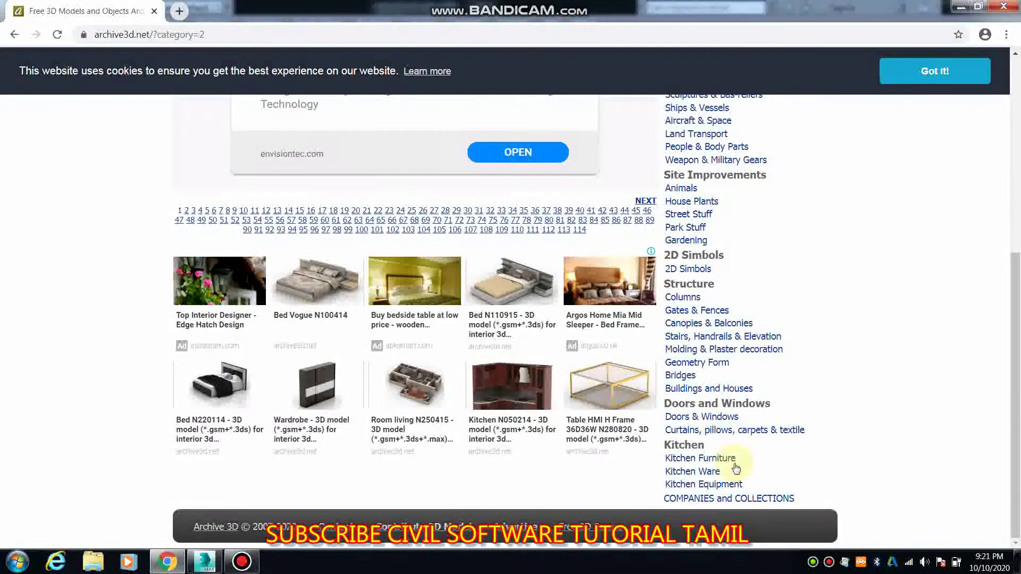
scroll(691, 436, "up", 5)
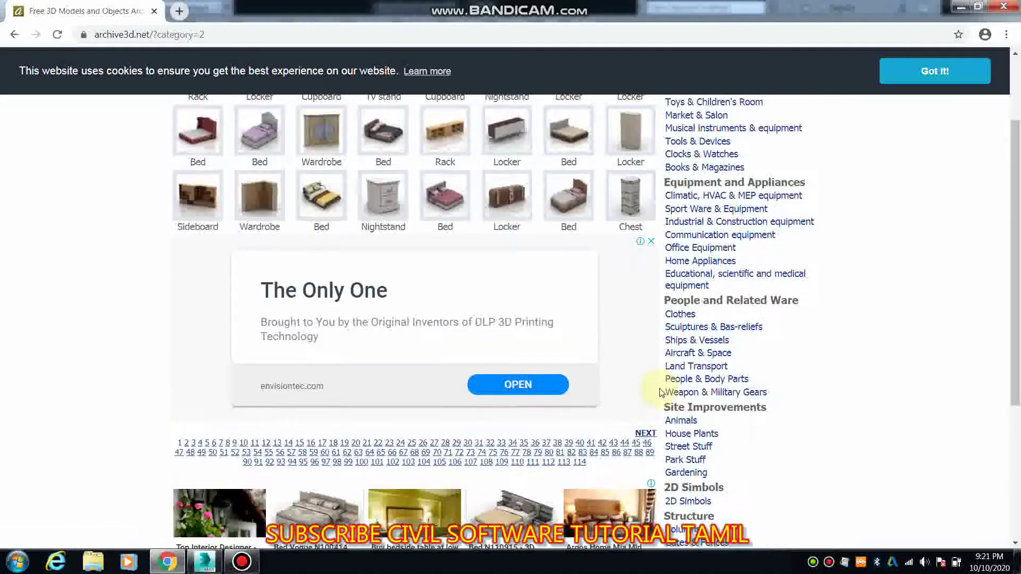
scroll(661, 393, "up", 2)
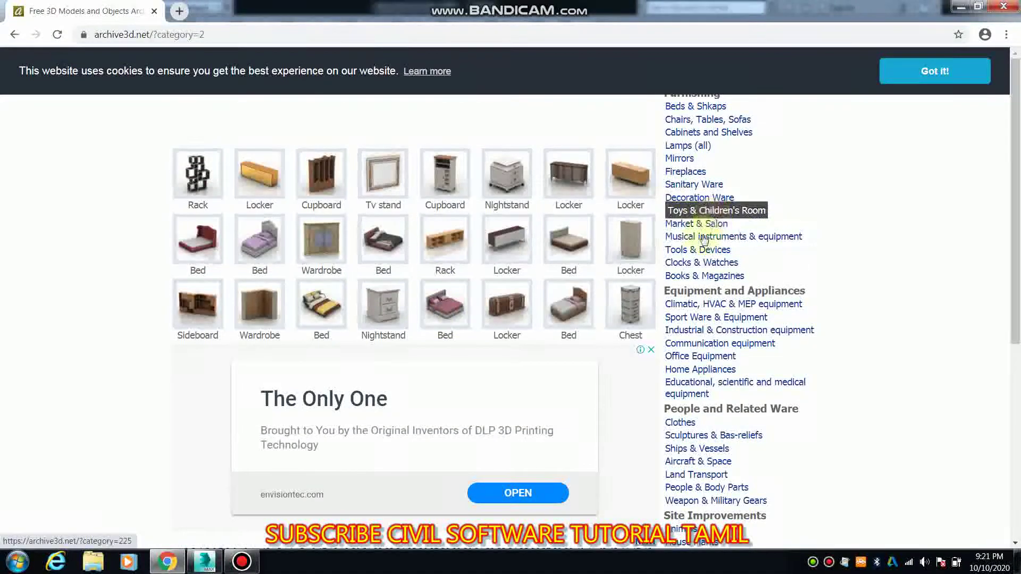
scroll(697, 335, "down", 2)
scroll(692, 373, "down", 3)
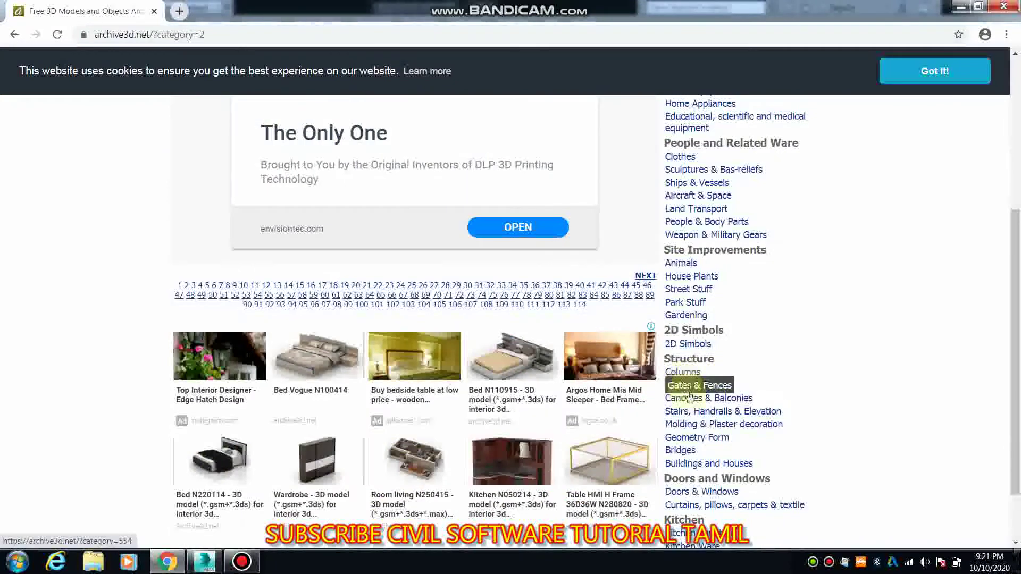
left_click(700, 387)
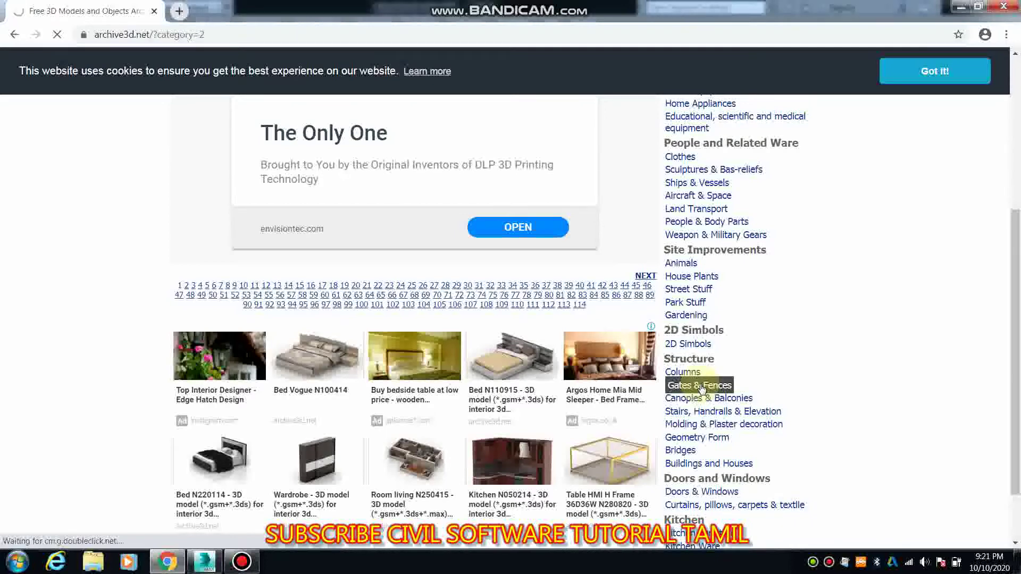
Open an extra Google tab, then return to the Gates & Fences listing.
left_click(183, 15)
left_click(177, 32)
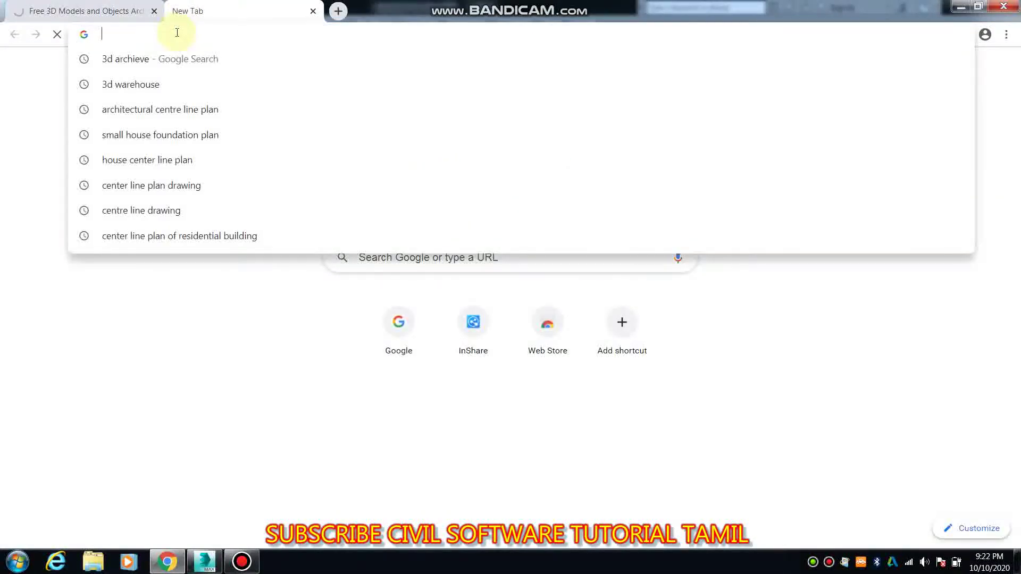
left_click(143, 157)
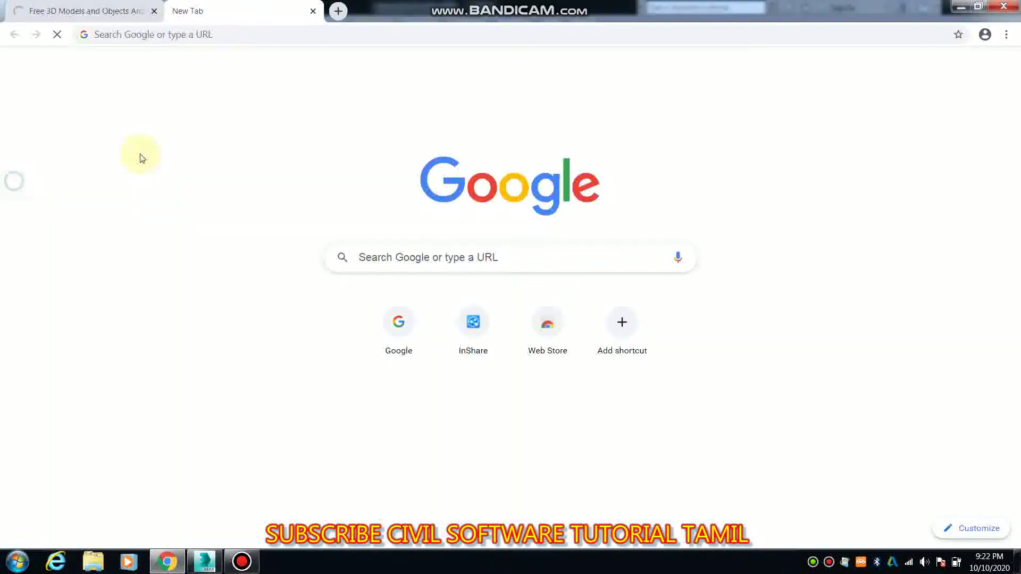
left_click(396, 319)
left_click(61, 10)
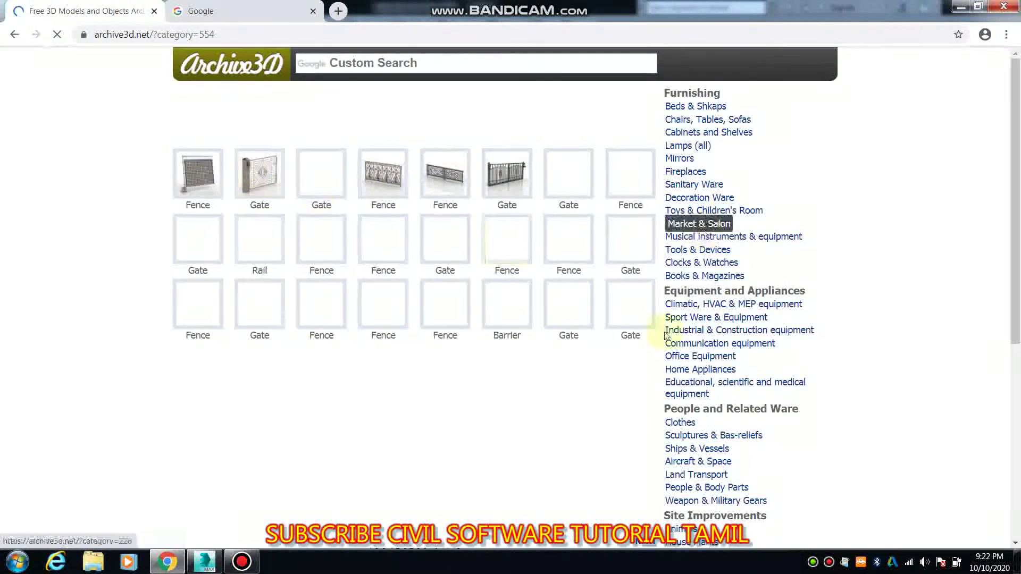
Open the Beds & Shkaps category in a new browser tab.
scroll(698, 473, "down", 1)
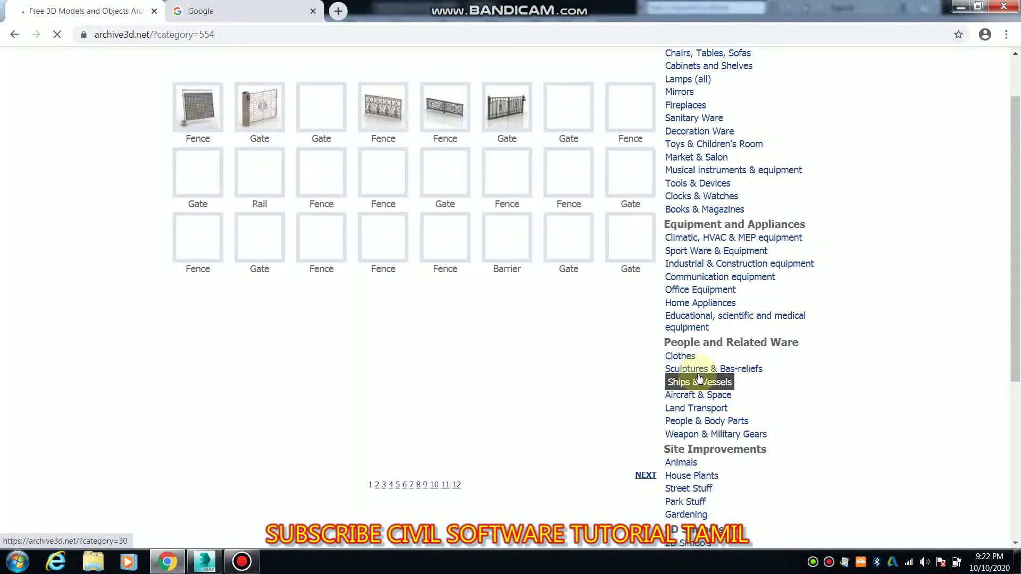
scroll(372, 226, "up", 1)
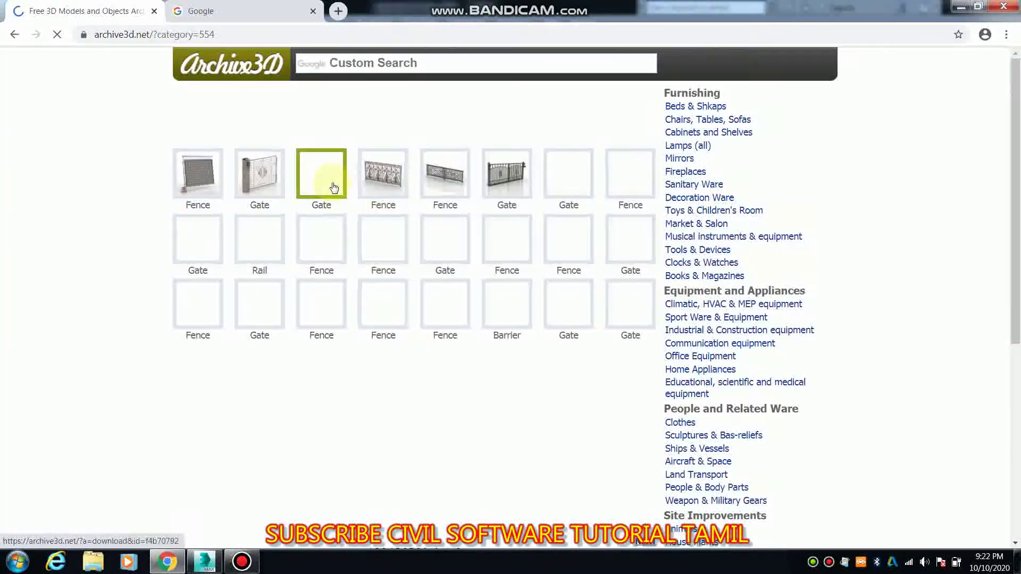
scroll(500, 240, "down", 1)
scroll(492, 250, "down", 1)
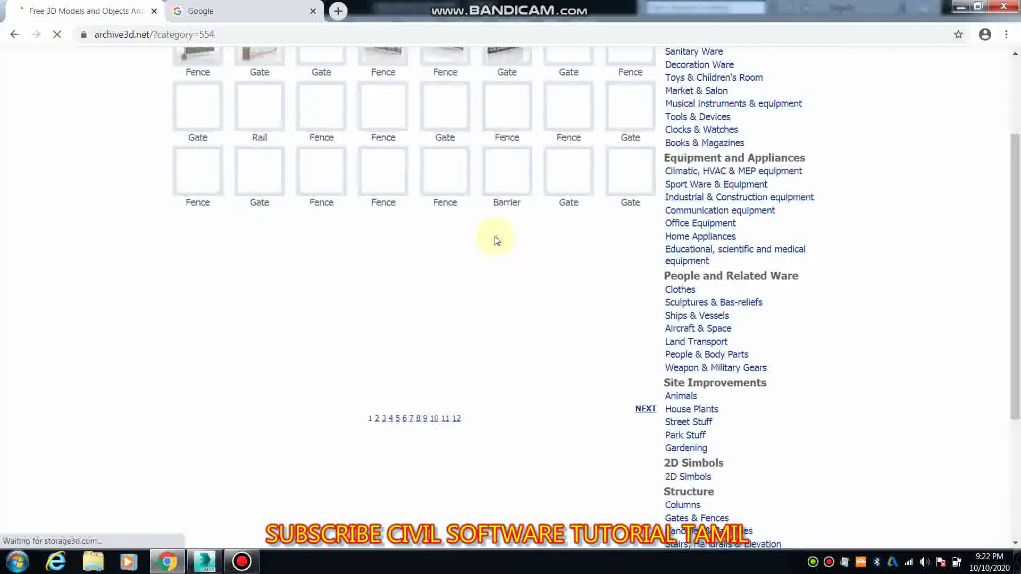
scroll(442, 253, "up", 2)
scroll(372, 239, "down", 2)
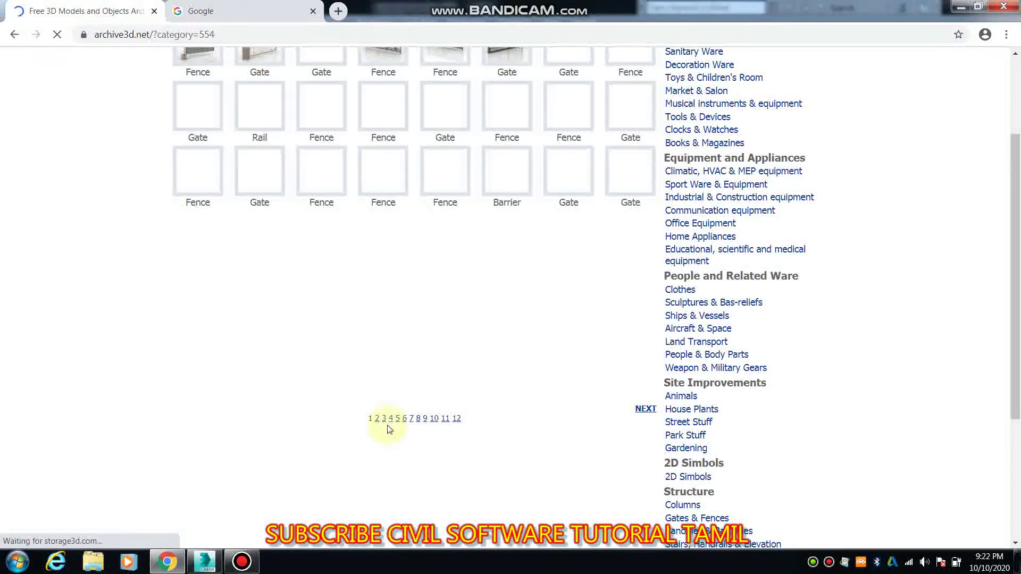
scroll(395, 418, "up", 3)
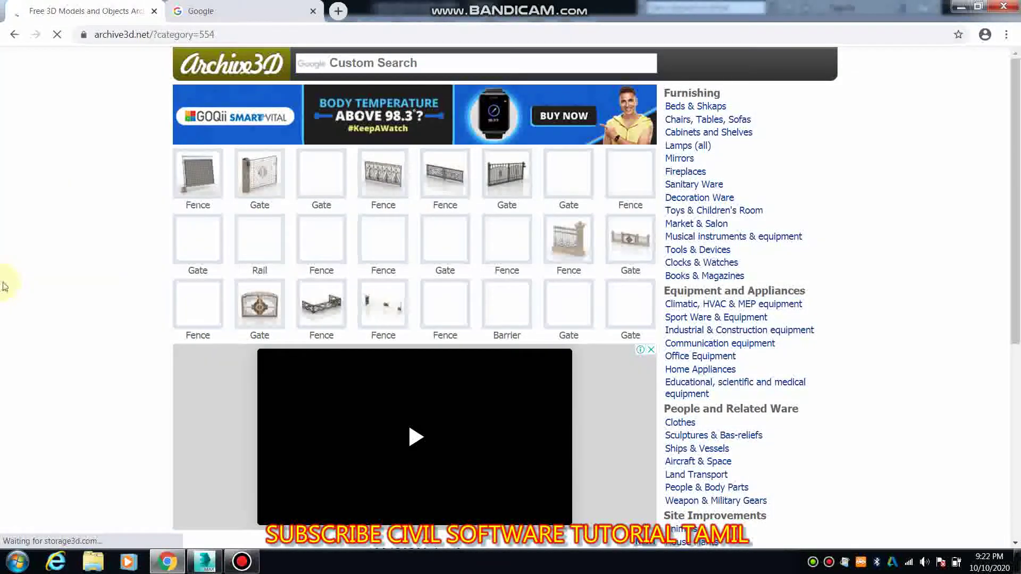
right_click(713, 107)
left_click(755, 115)
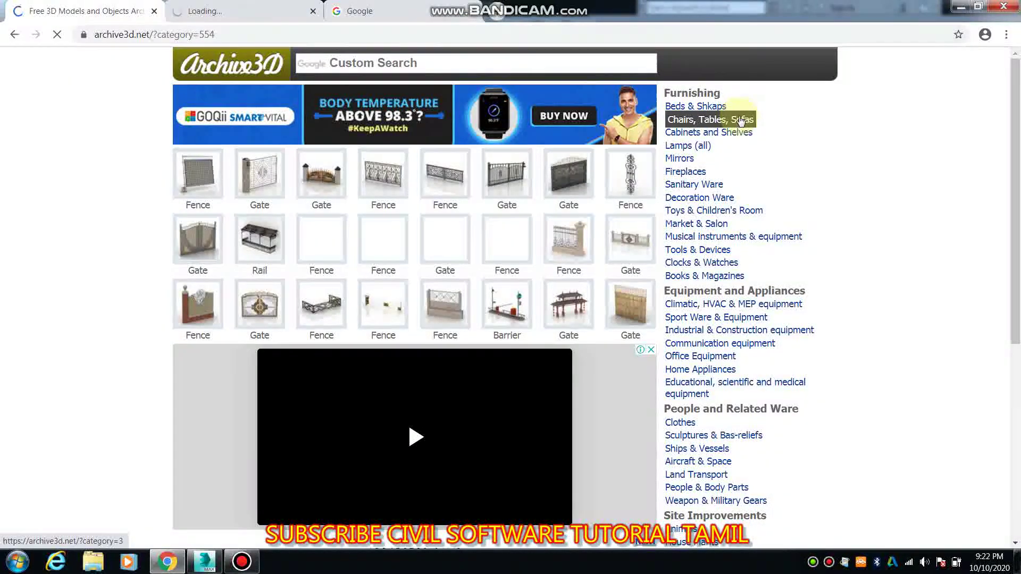
Open the Curtains, pillows, carpets & textile category in another new tab.
scroll(750, 385, "down", 3)
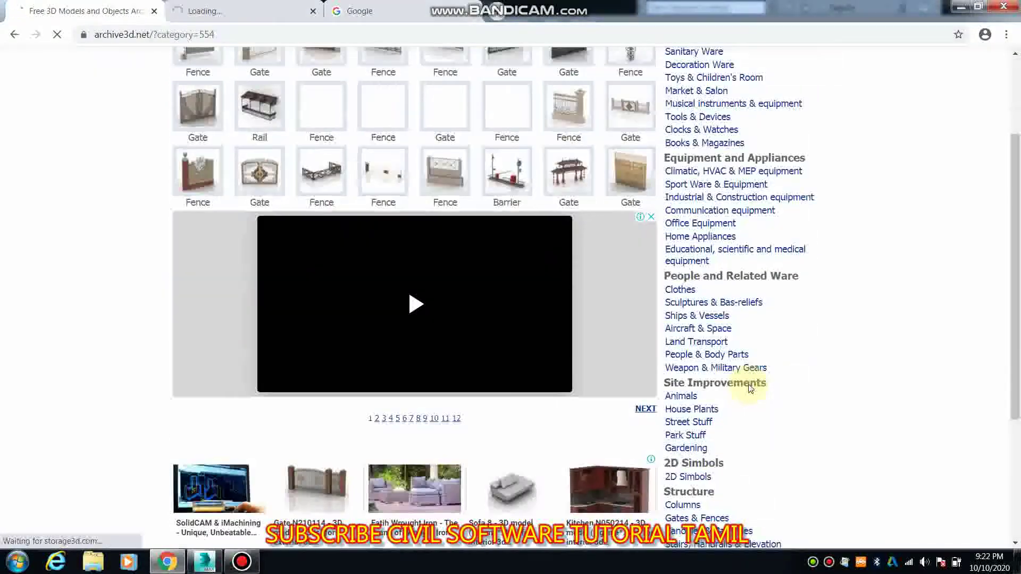
scroll(747, 387, "down", 1)
scroll(743, 388, "down", 3)
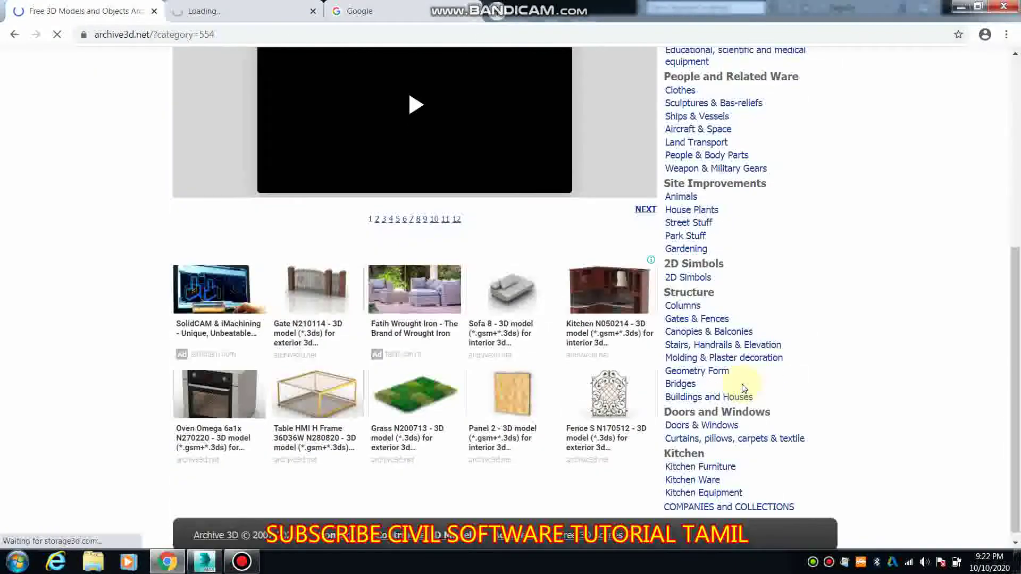
right_click(695, 438)
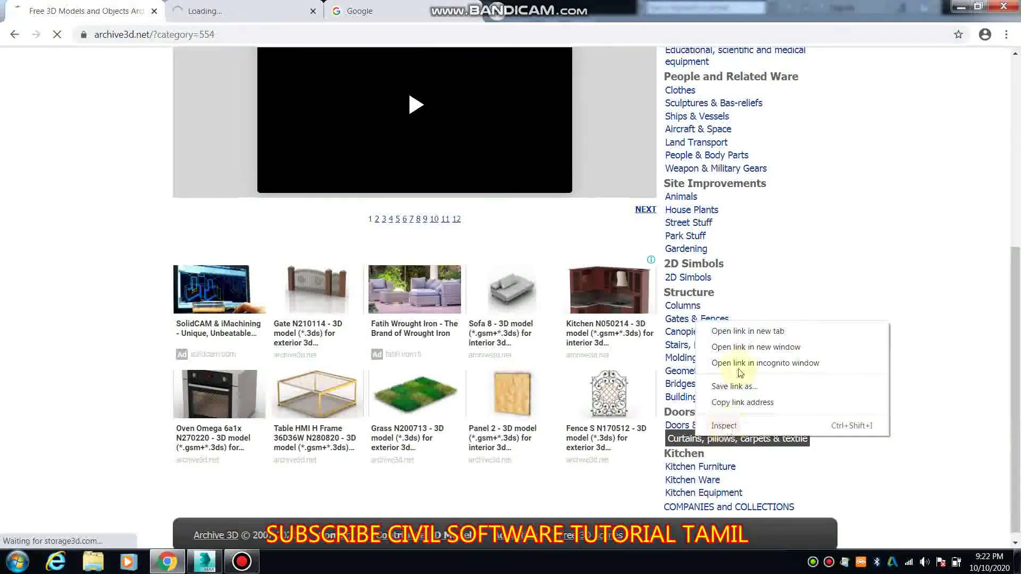
left_click(742, 331)
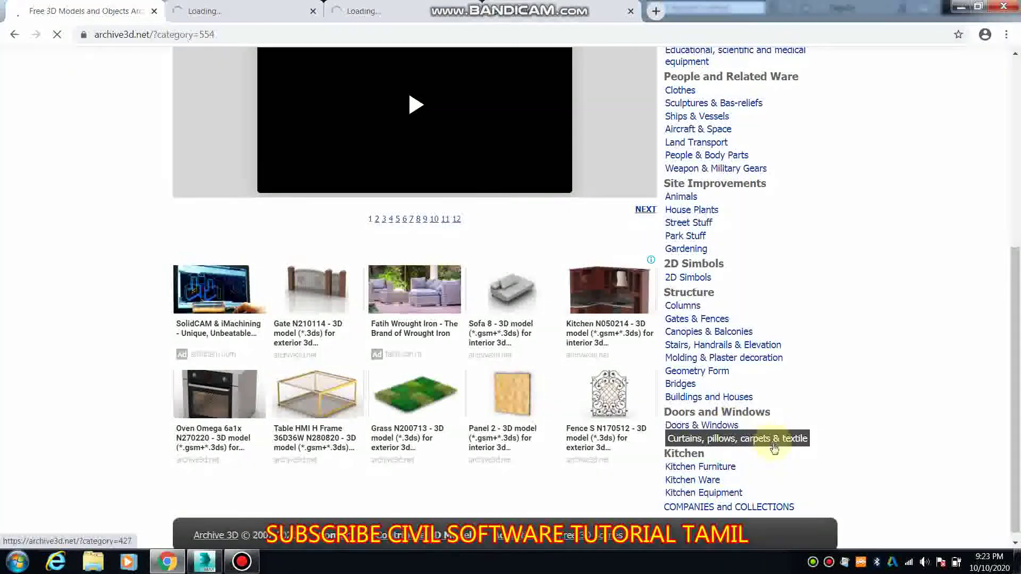
Return to Gates & Fences and open the Gate N220217 model page.
scroll(711, 445, "down", 1)
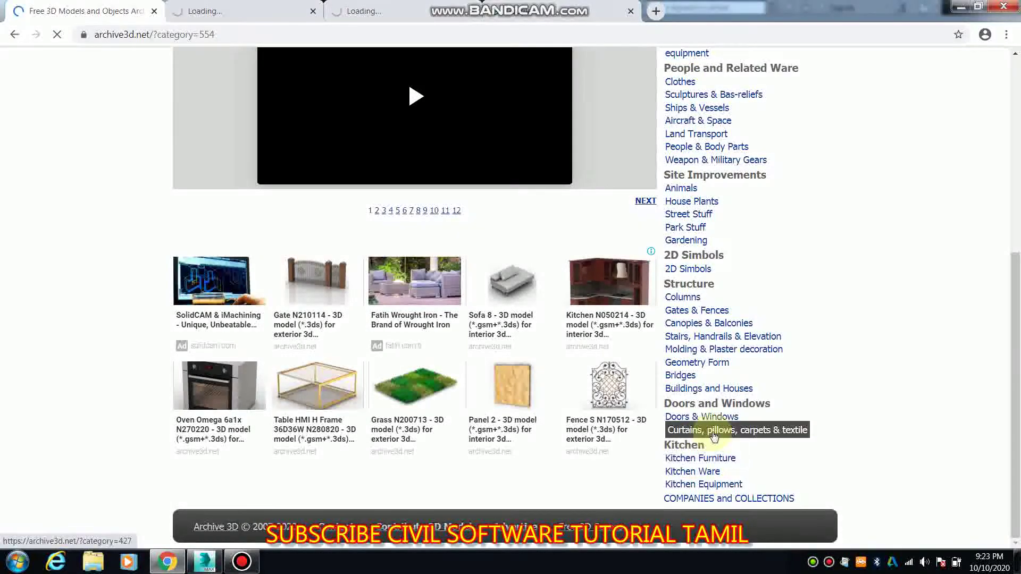
scroll(705, 447, "up", 2)
scroll(710, 430, "up", 3)
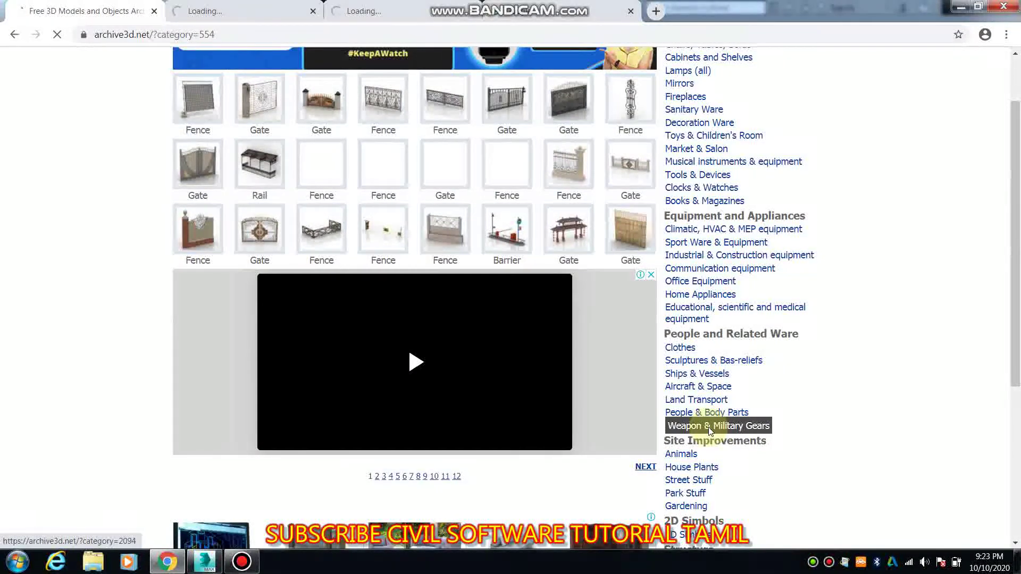
left_click(708, 426)
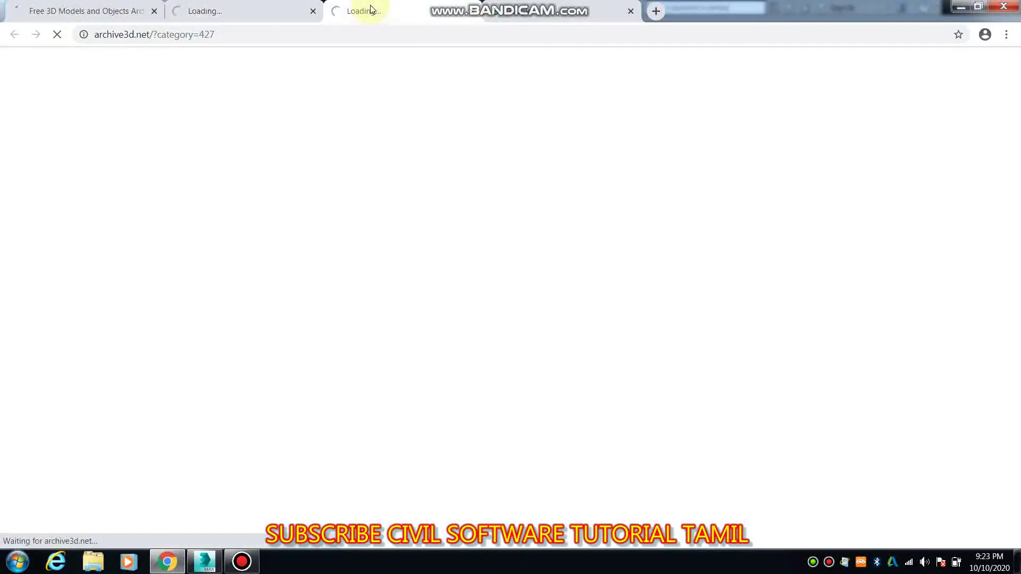
left_click(80, 9)
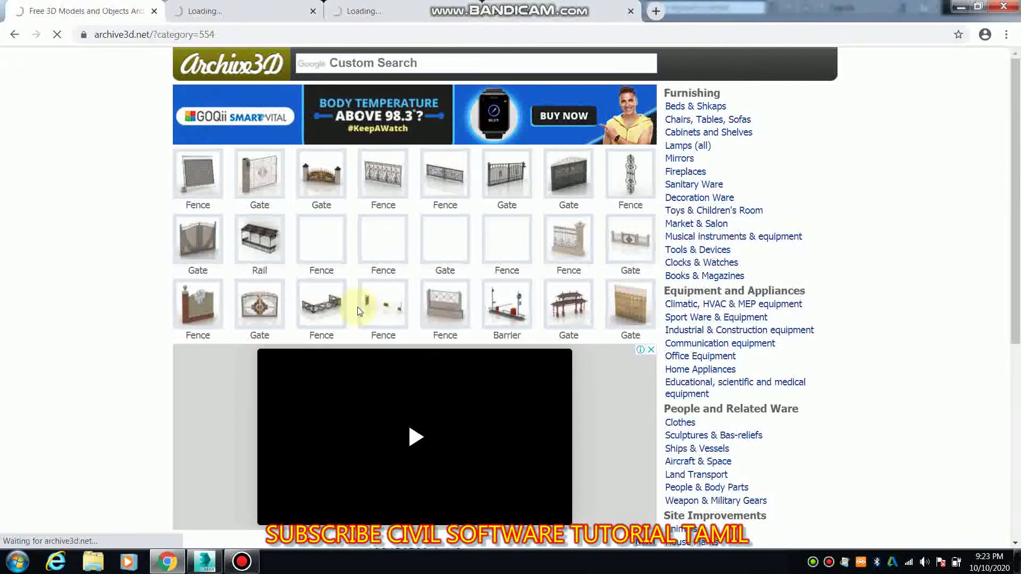
scroll(358, 307, "down", 1)
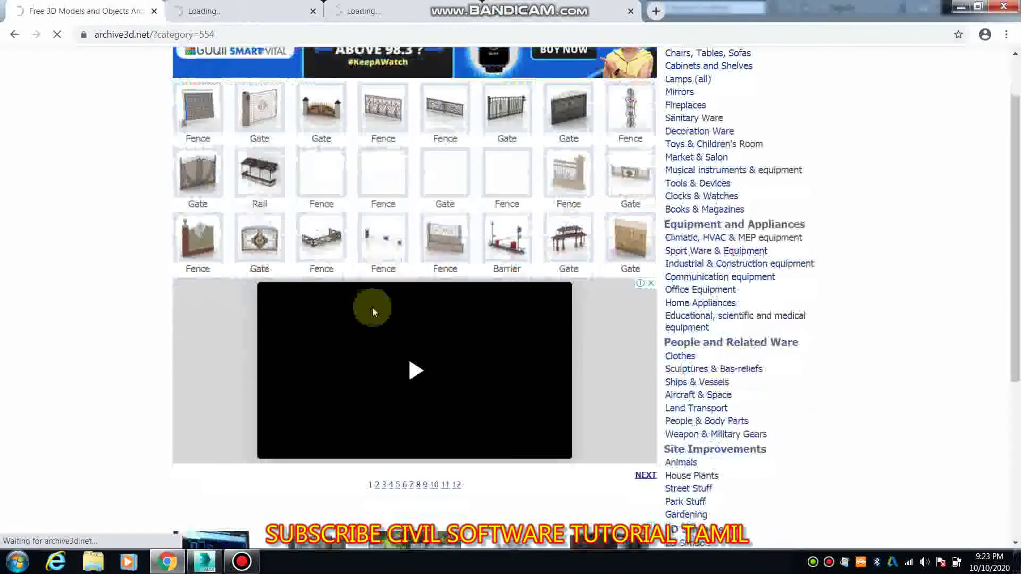
left_click(266, 247)
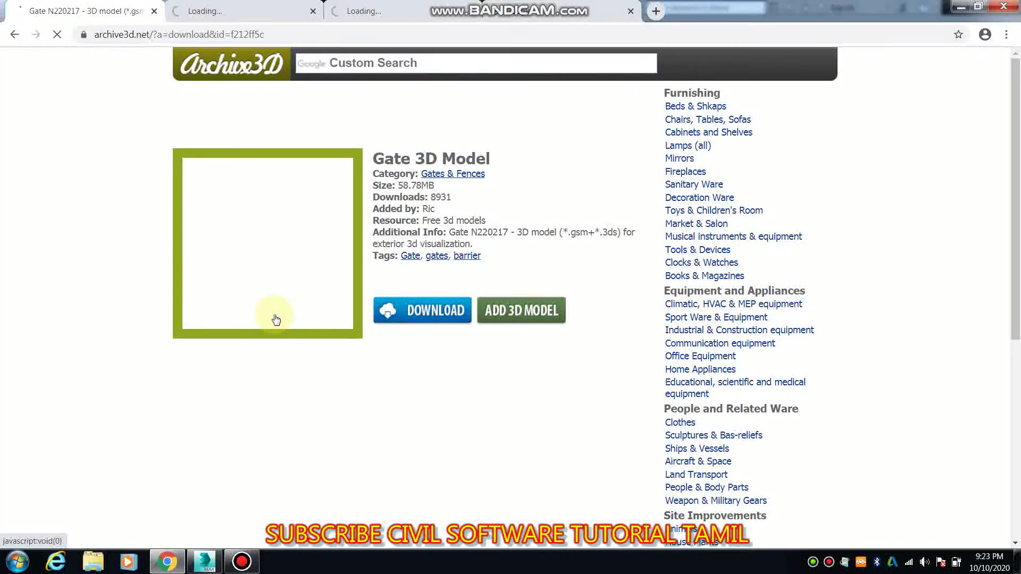
Scroll through the Gate N220217 page (58.78MB, *.gsm+*.3ds).
scroll(379, 410, "down", 1)
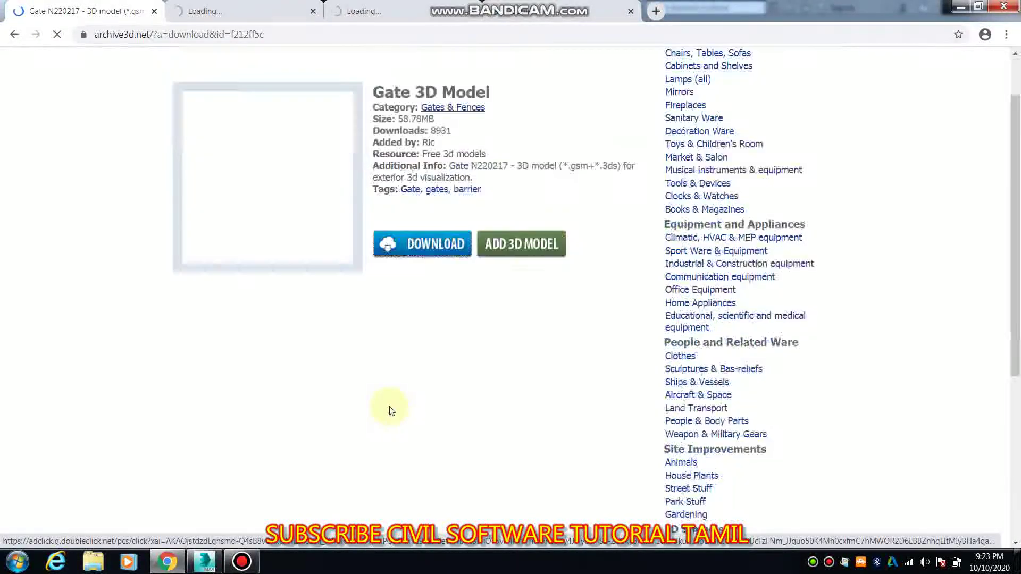
scroll(391, 411, "down", 1)
scroll(391, 411, "down", 1)
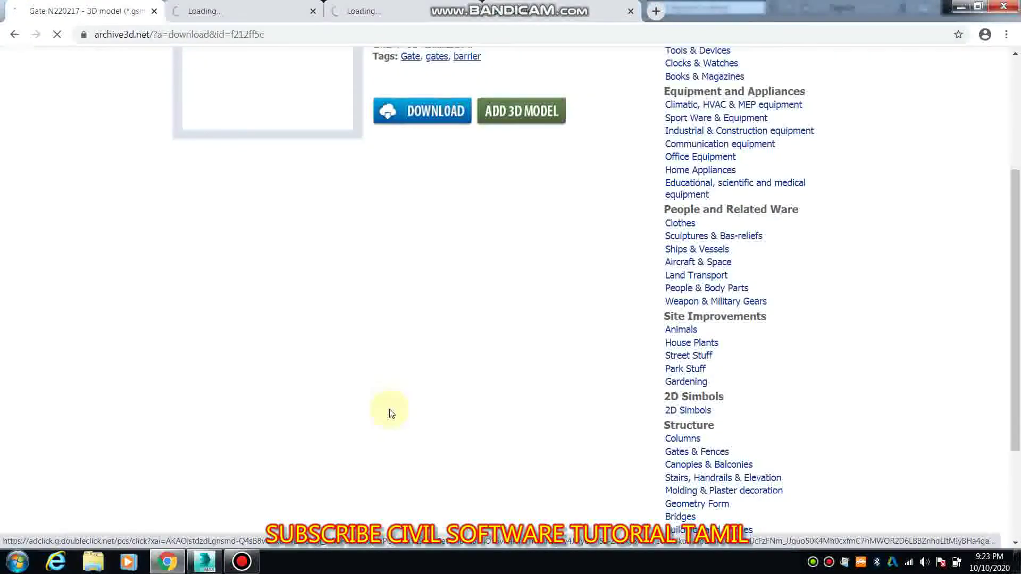
scroll(404, 420, "down", 1)
scroll(406, 422, "down", 1)
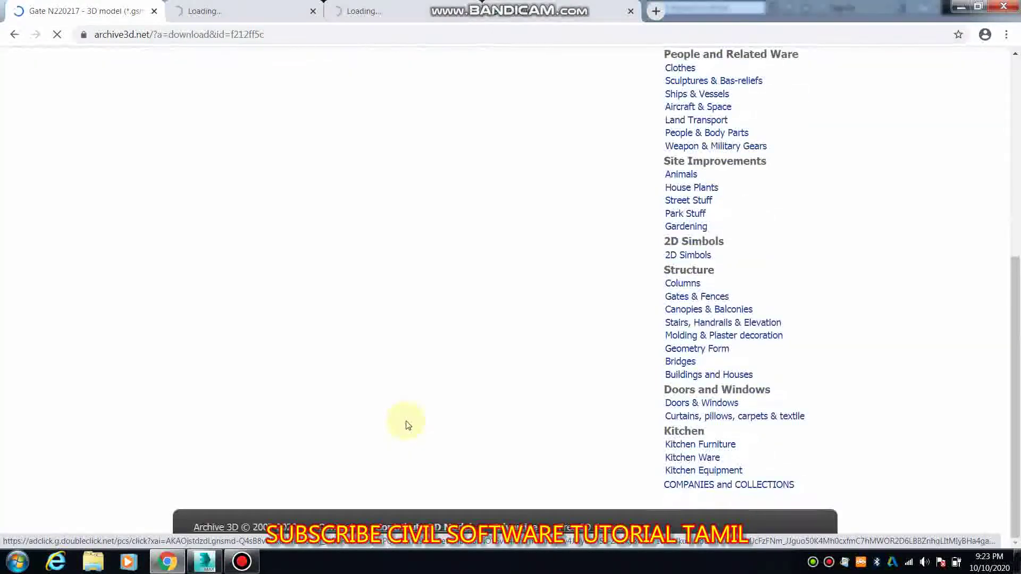
scroll(406, 422, "up", 4)
scroll(405, 422, "up", 1)
Switch between tabs and return to the Gates & Fences thumbnail grid.
left_click(306, 6)
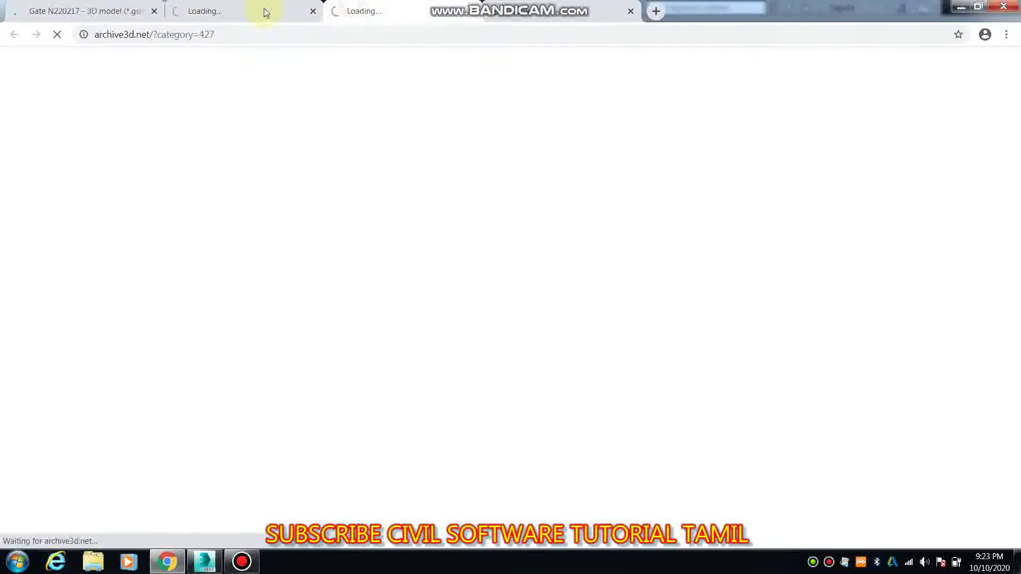
right_click(239, 5)
left_click(223, 10)
left_click(54, 10)
left_click(15, 34)
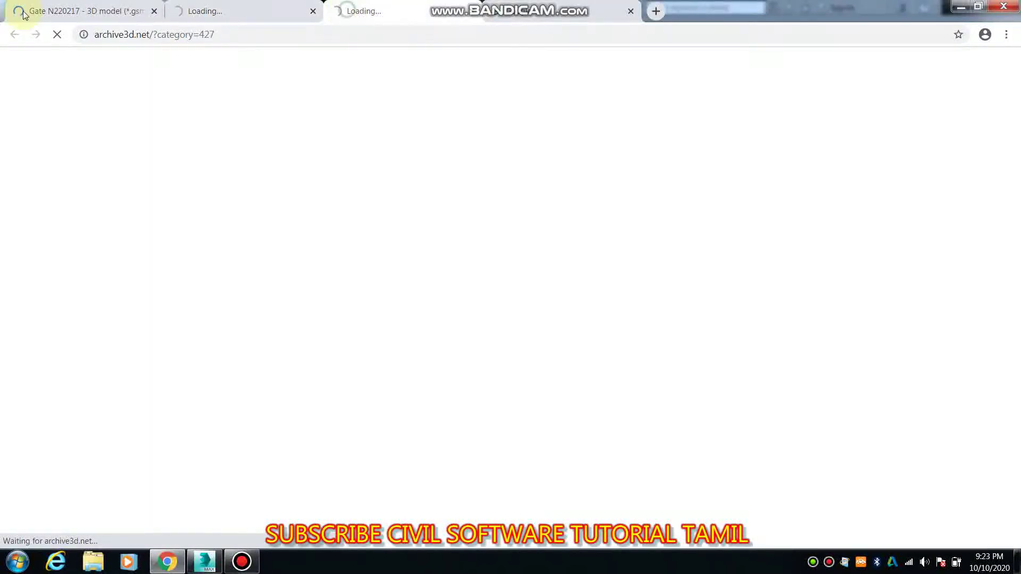
scroll(236, 275, "up", 2)
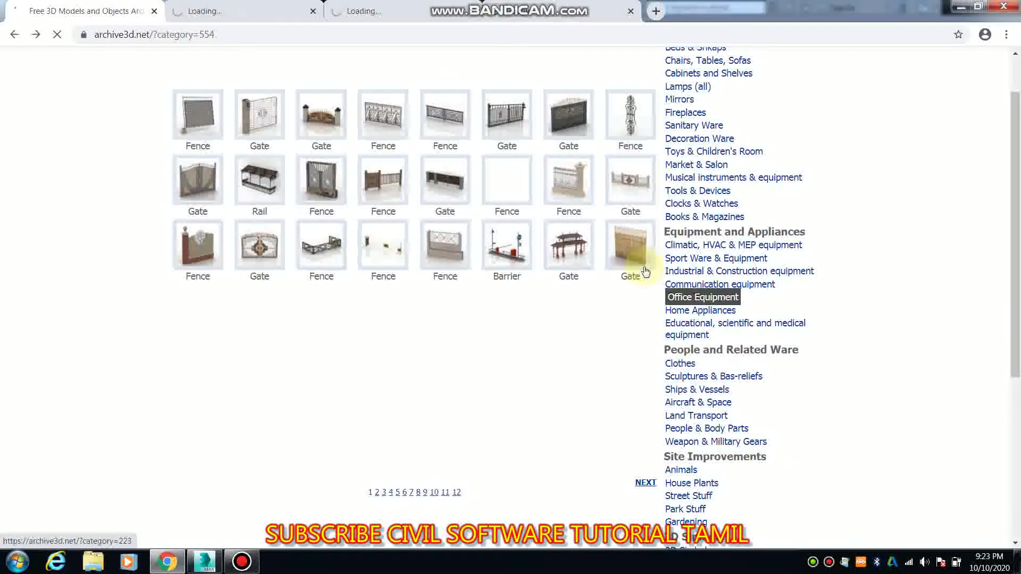
Open the last Gate thumbnail, Gate N280516, in a new tab and check it.
right_click(627, 249)
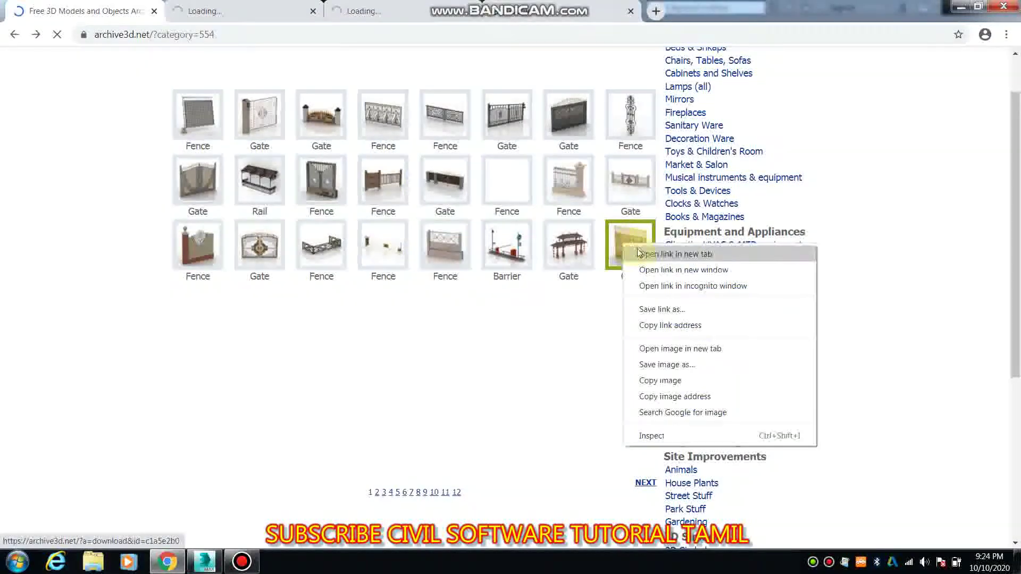
left_click(634, 256)
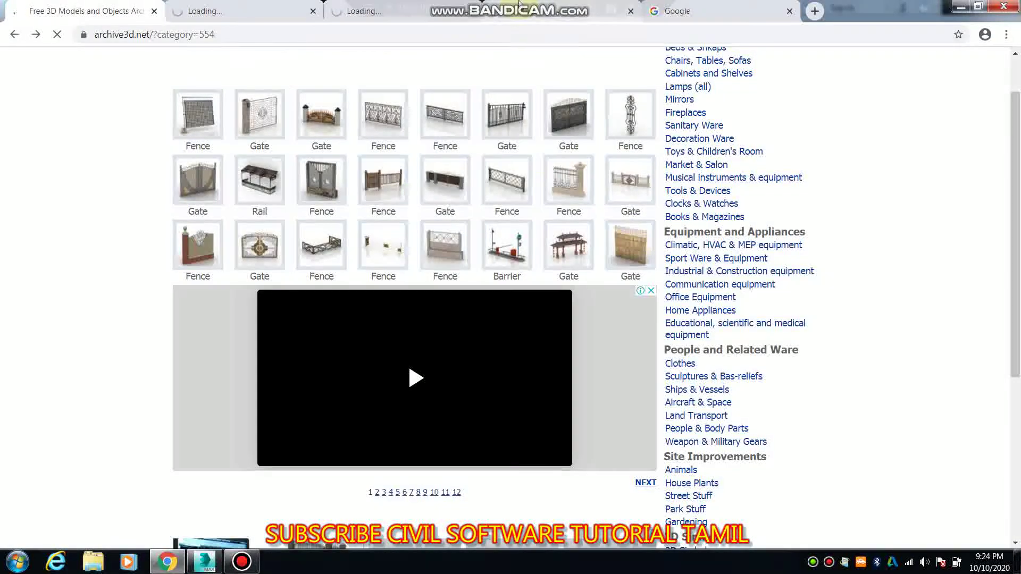
left_click(428, 7)
left_click(585, 11)
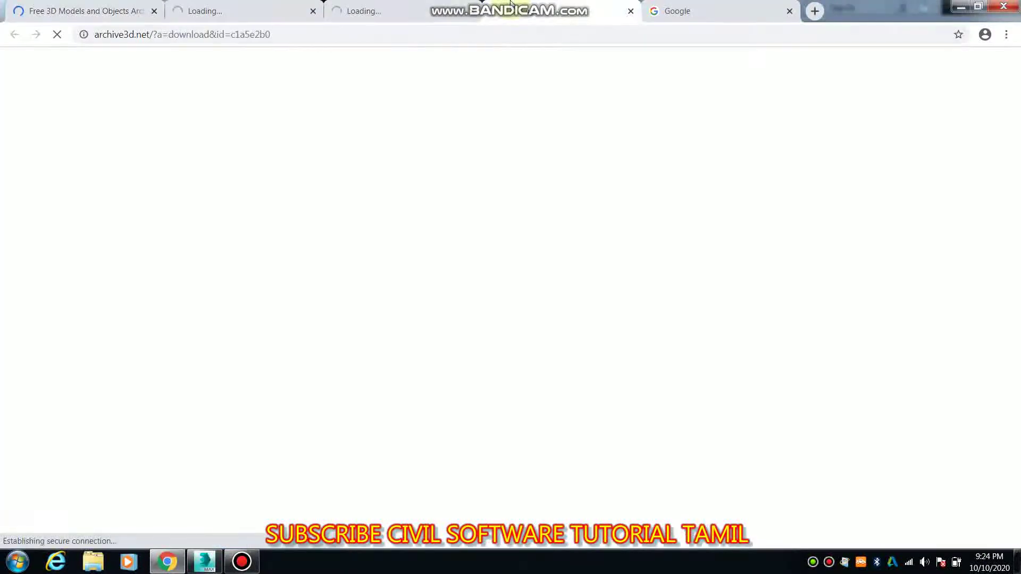
left_click(266, 10)
left_click(585, 10)
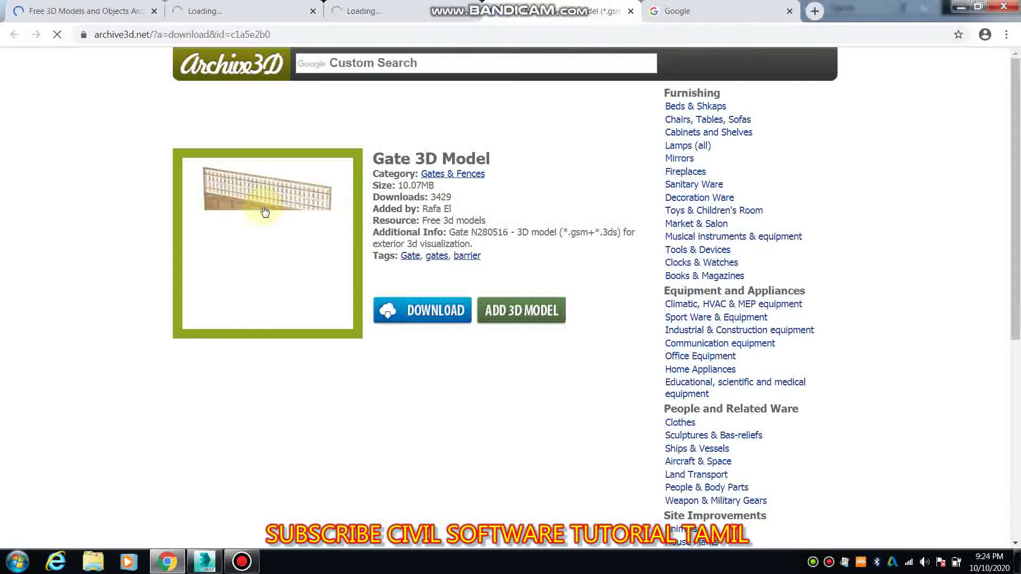
left_click(85, 11)
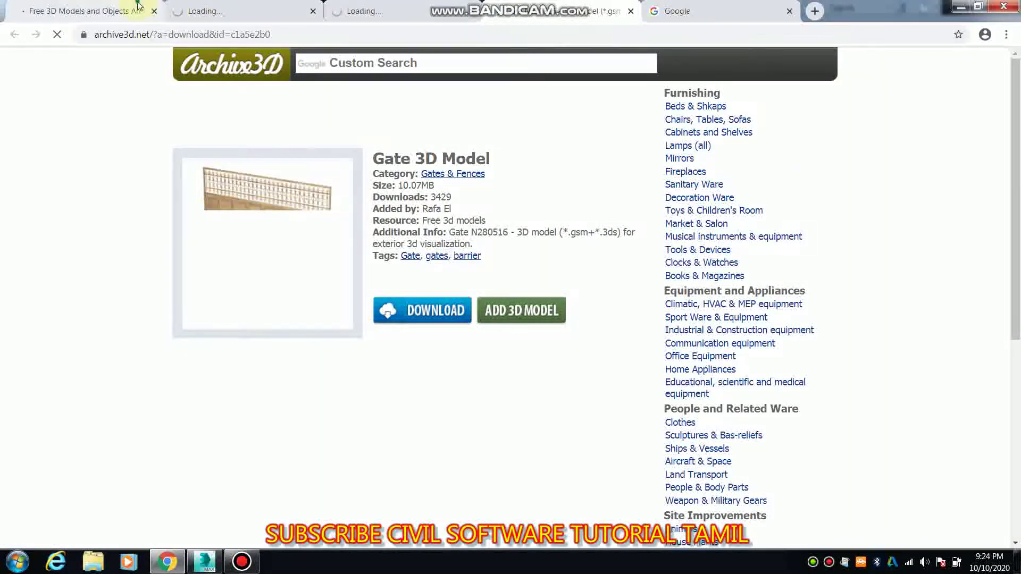
Open the Gate N280516 page and request its download to show the terms.
scroll(383, 307, "down", 4)
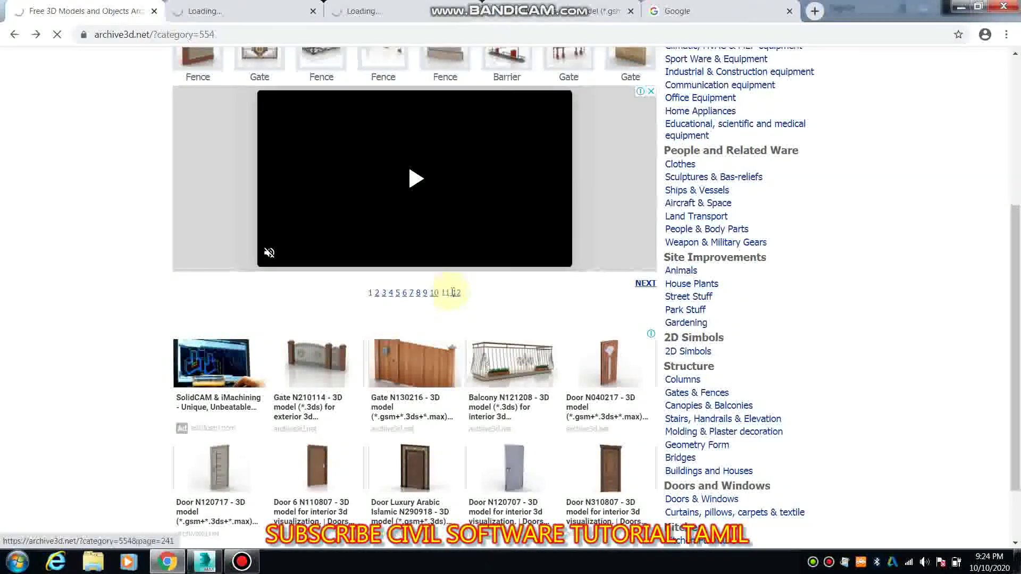
scroll(452, 292, "up", 5)
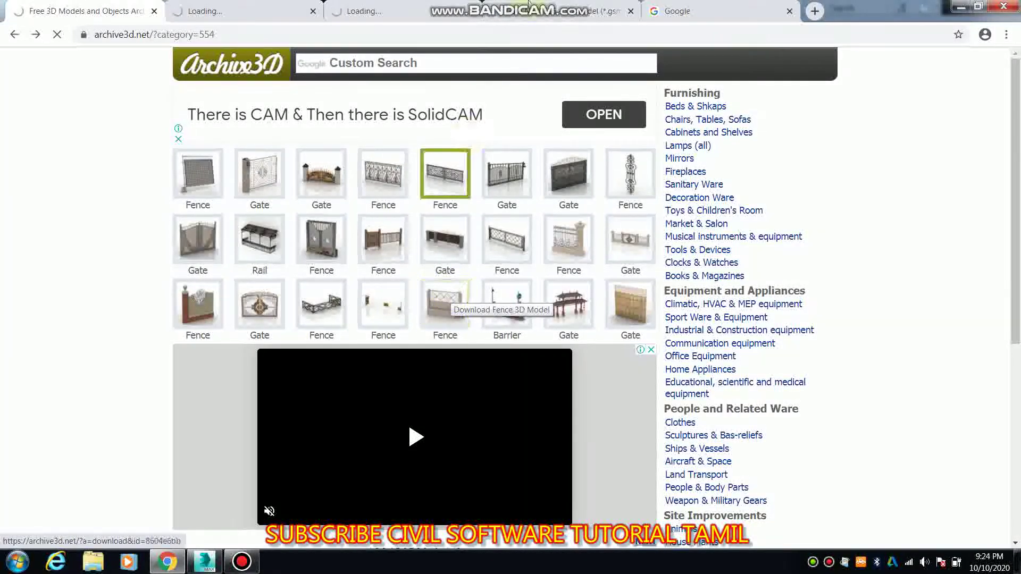
left_click(446, 179)
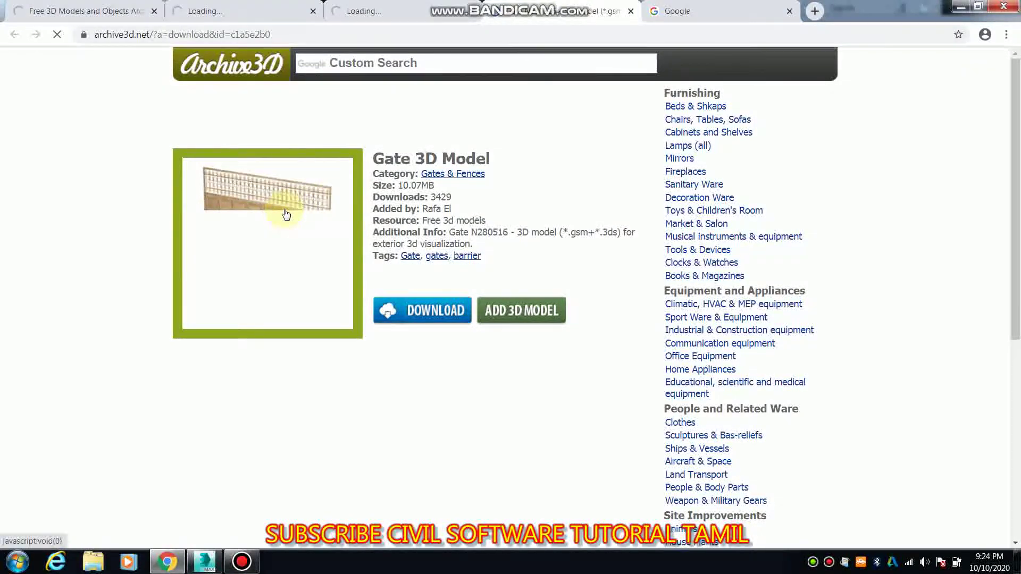
left_click(420, 316)
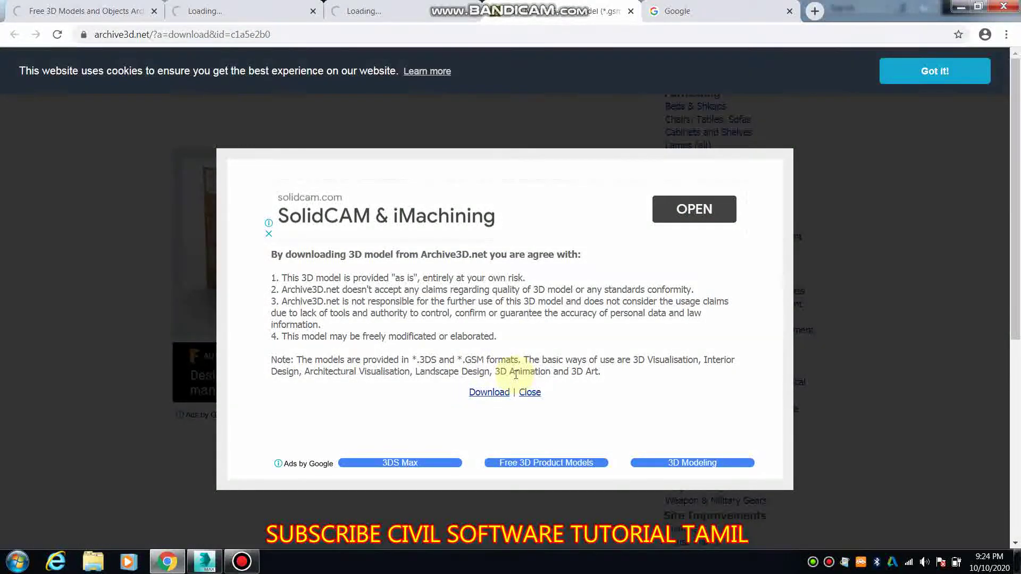
Accept the gate download terms and check Chrome's Downloads list.
left_click(496, 392)
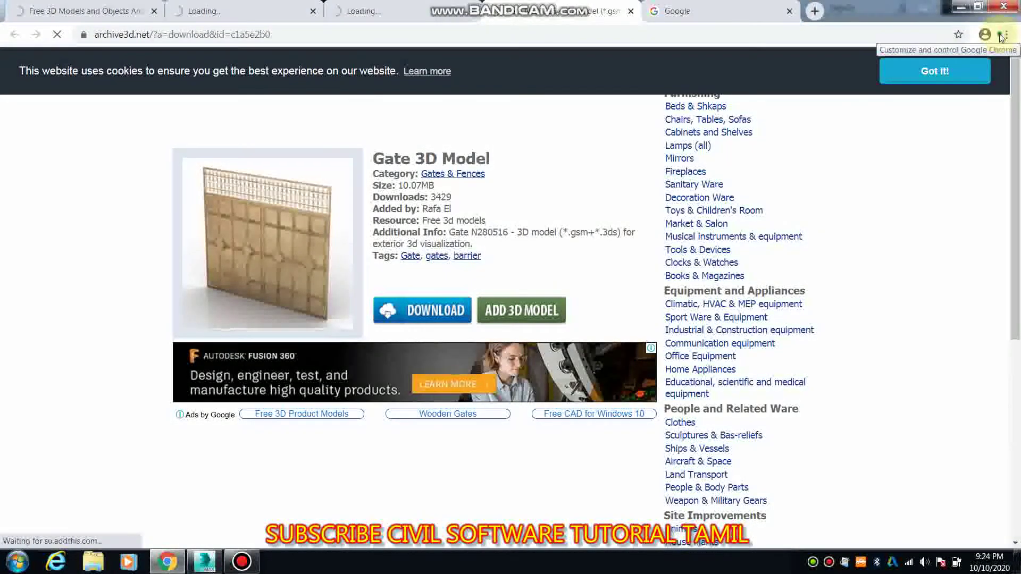
left_click(1003, 35)
mouse_move(887, 137)
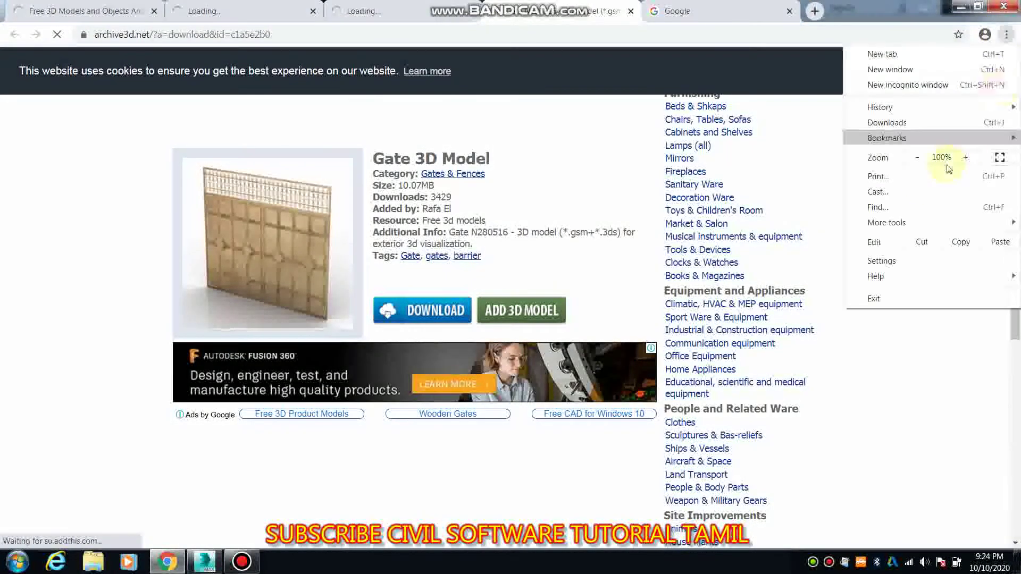
left_click(888, 123)
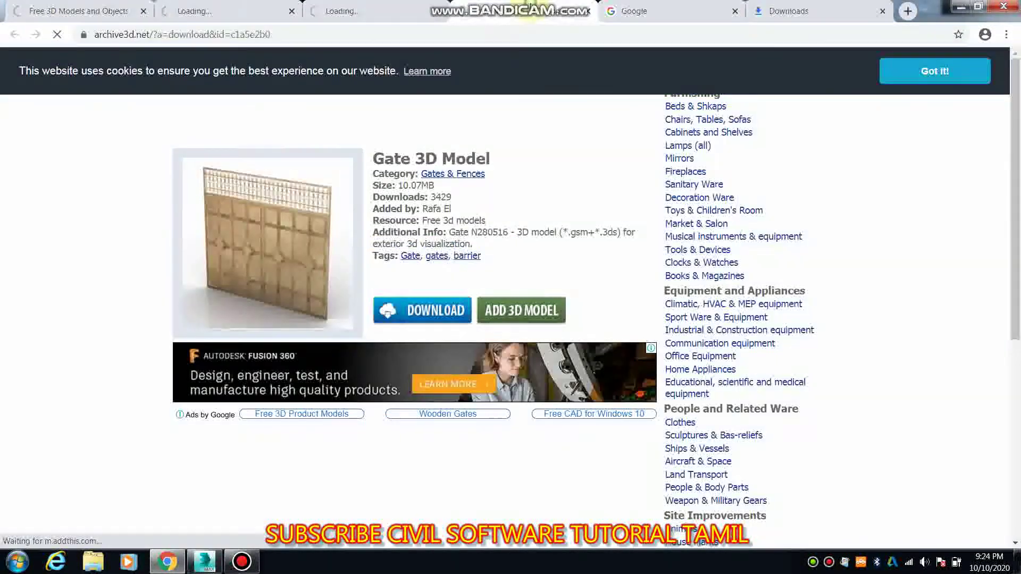
left_click(80, 10)
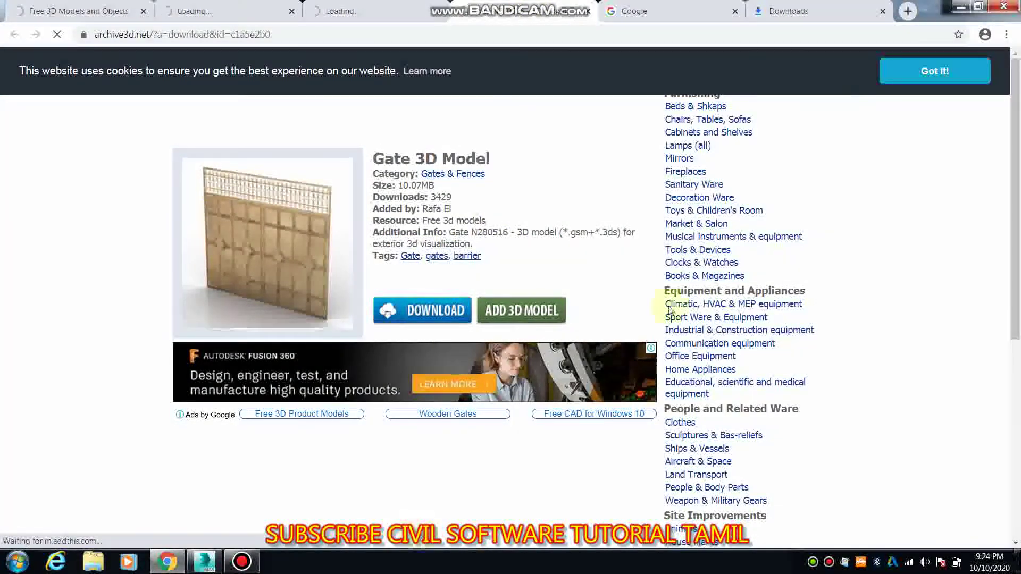
left_click(762, 4)
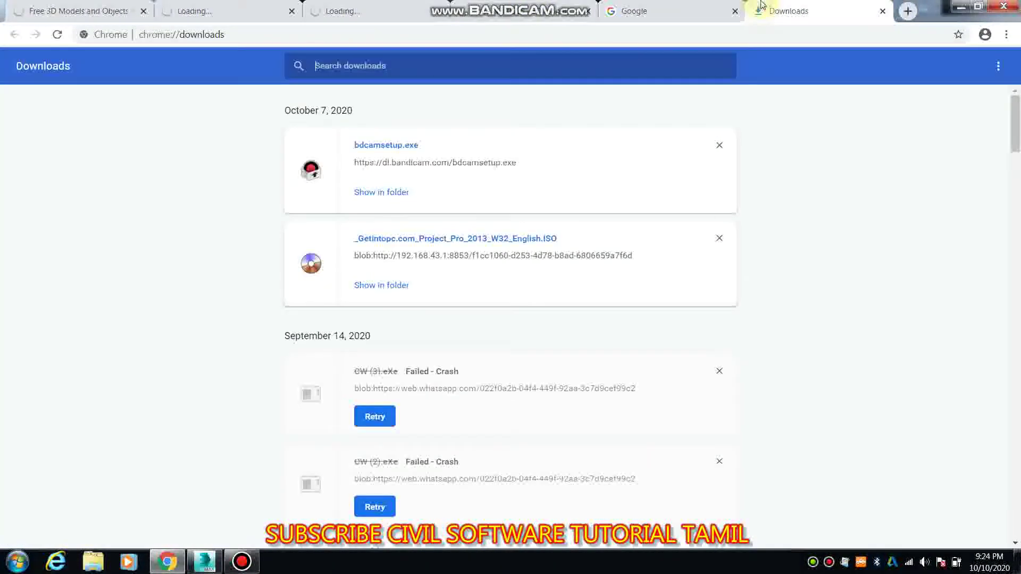
left_click(676, 6)
left_click(80, 10)
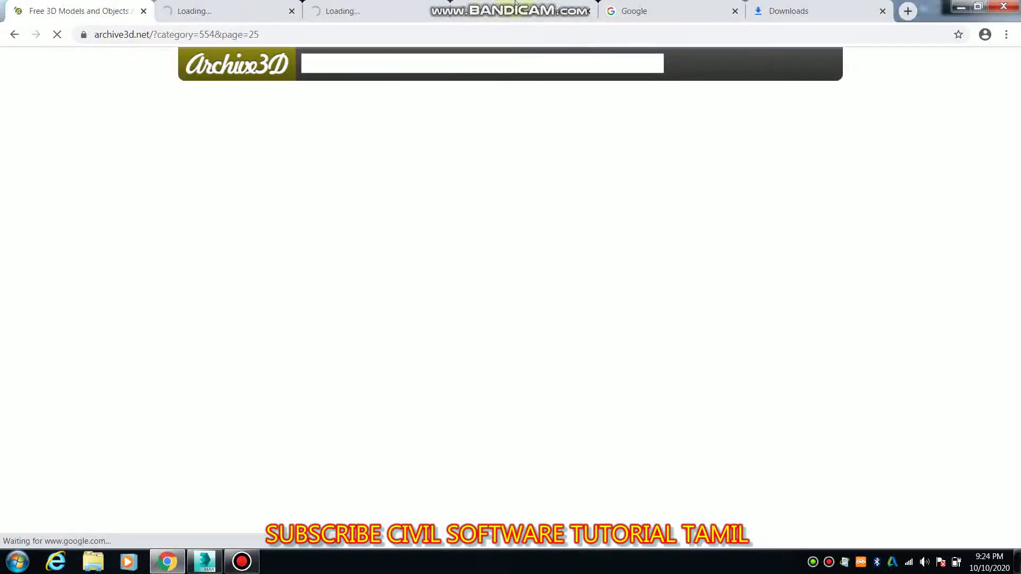
Download Gate N280516 again, accept the agreement, and tidy the open tabs.
key("alt+Left")
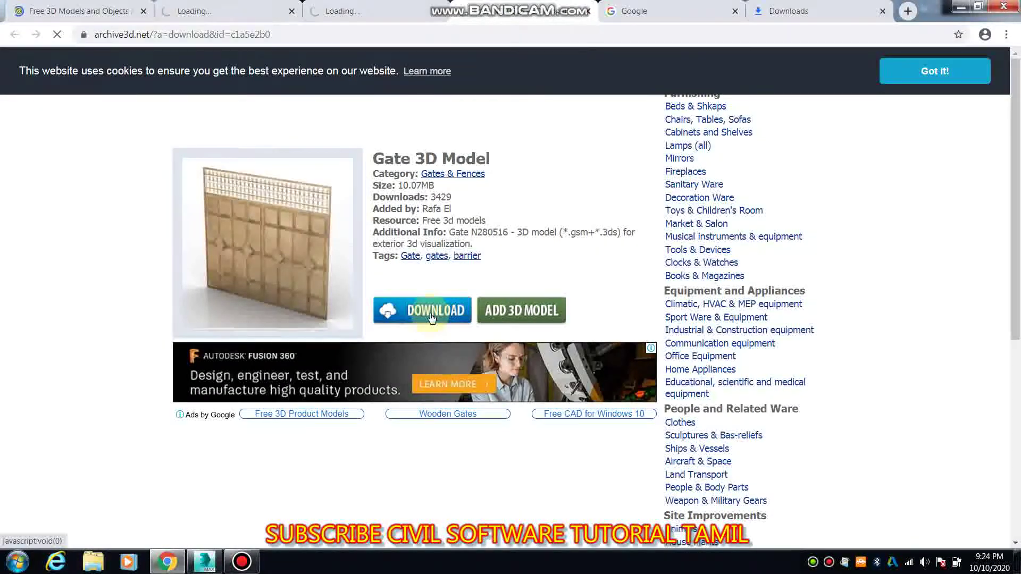
left_click(432, 318)
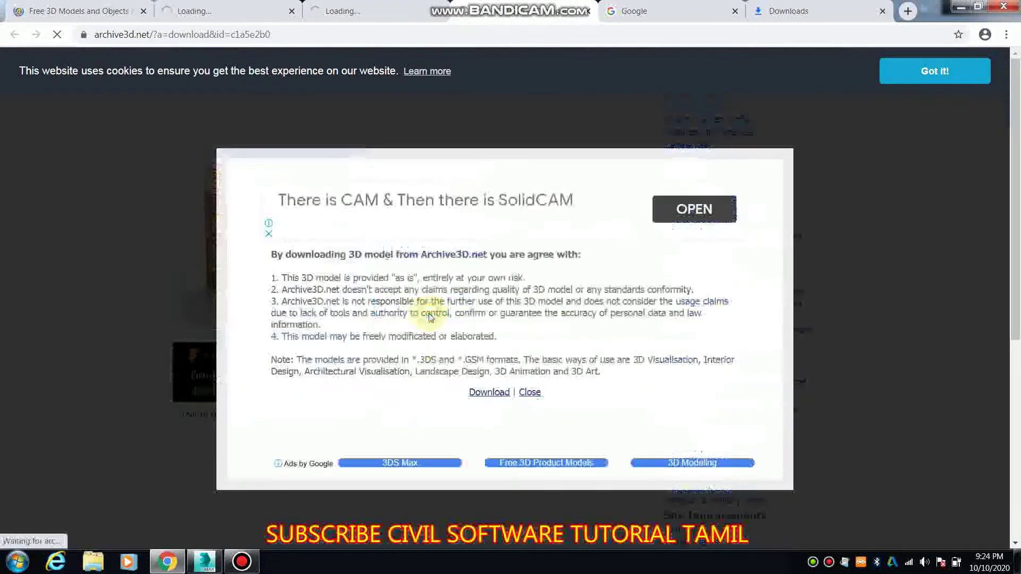
left_click(502, 396)
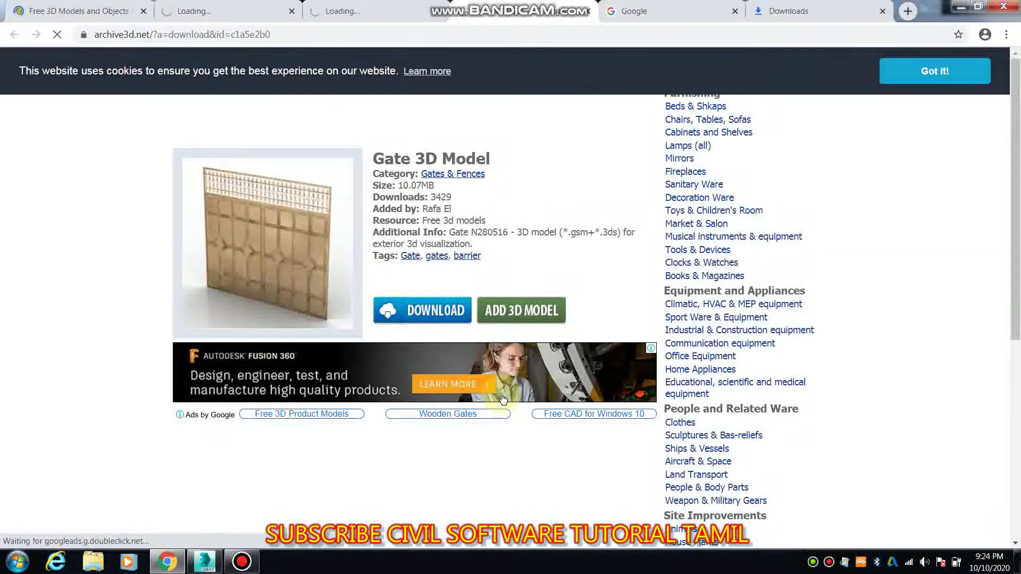
left_click(409, 13)
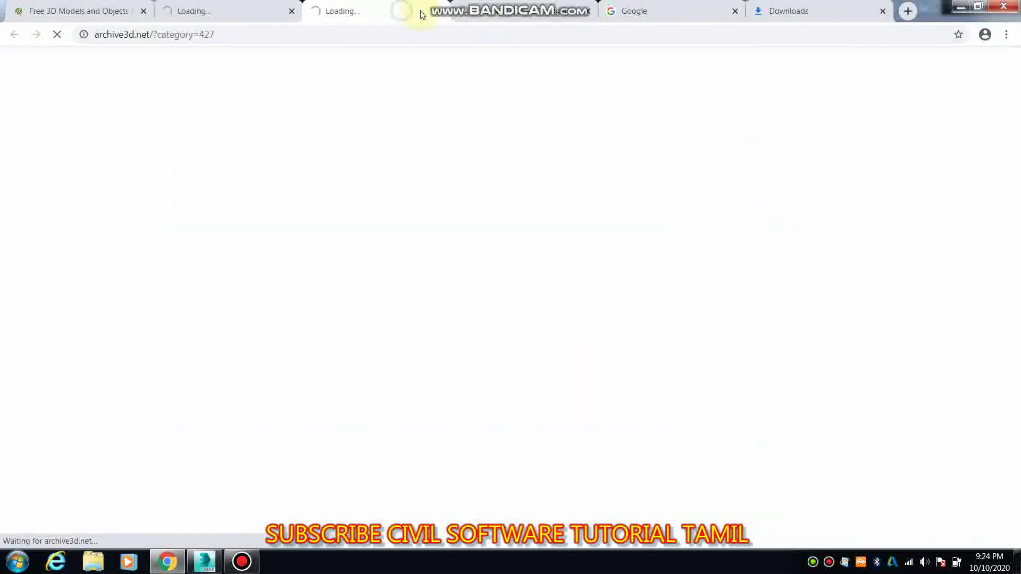
left_click(291, 11)
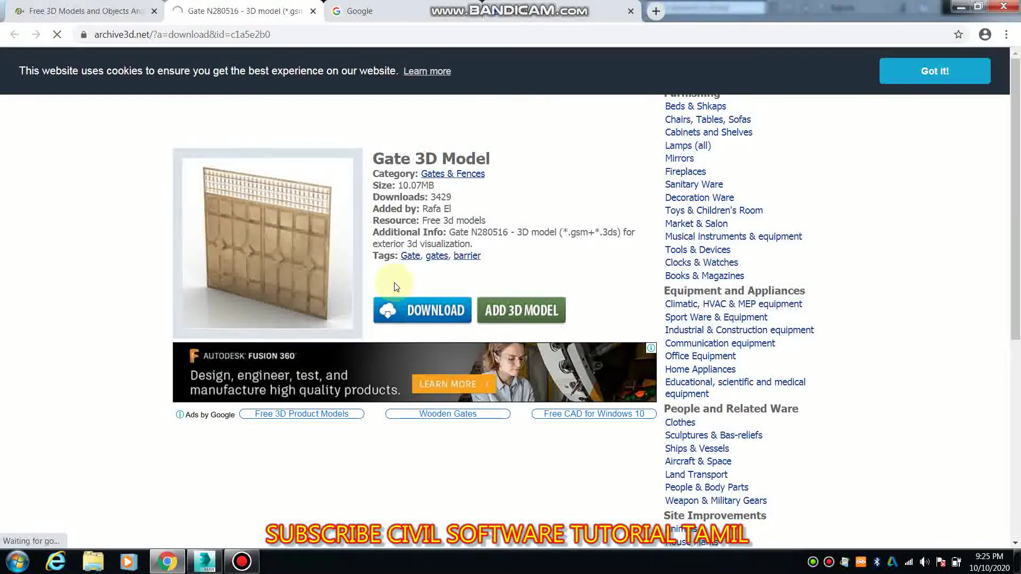
left_click(109, 9)
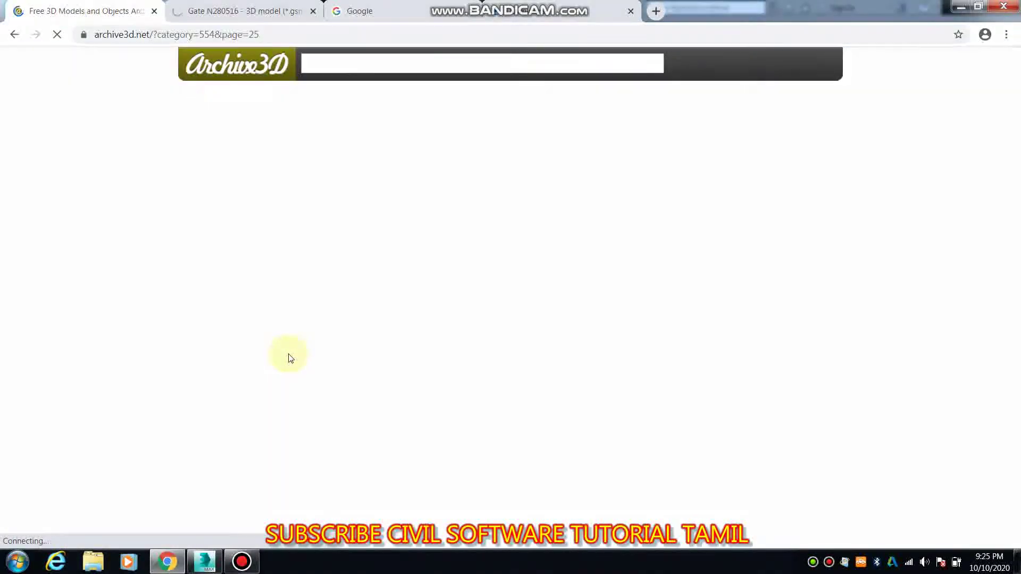
key("ctrl+shift+Tab")
key("ctrl+shift+Tab")
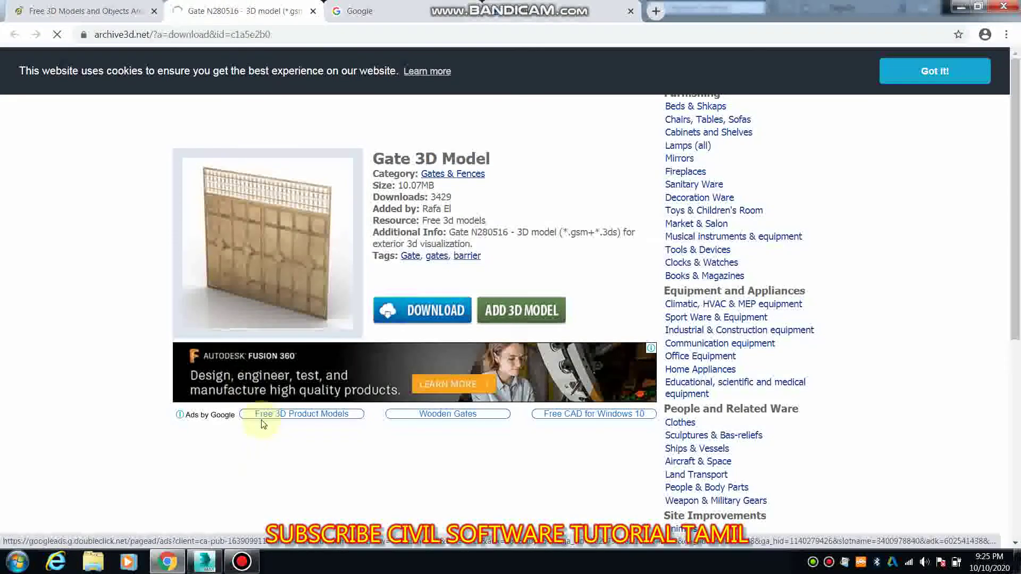
mouse_move(241, 563)
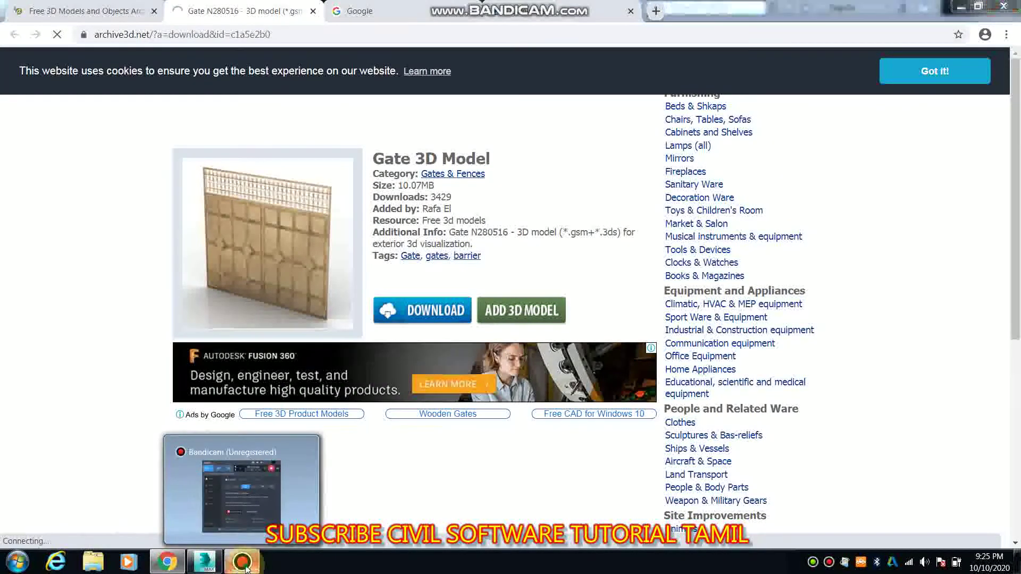
left_click(242, 562)
Check the gate zip's download progress and return to the furniture listing.
left_click(854, 192)
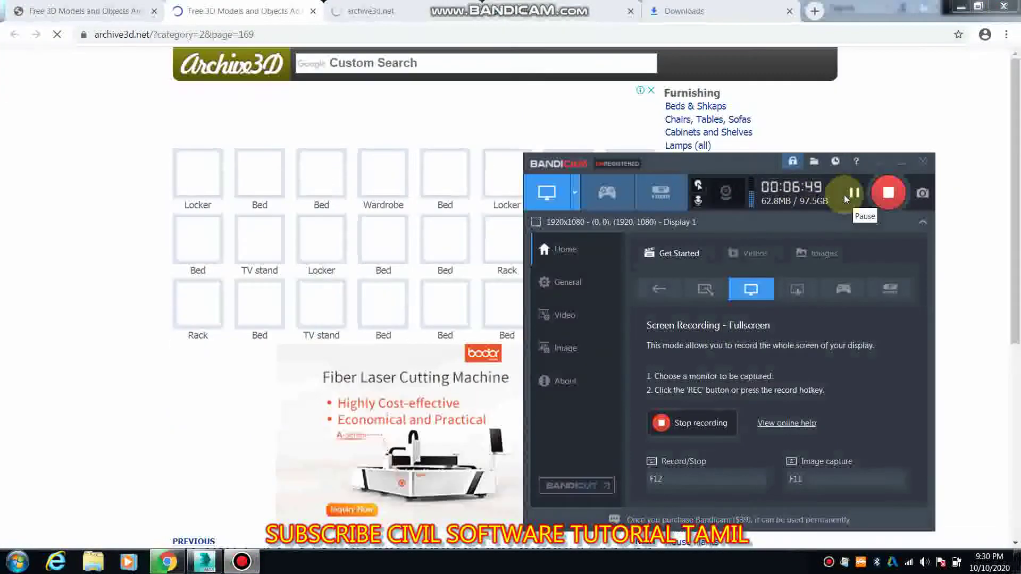
left_click(901, 162)
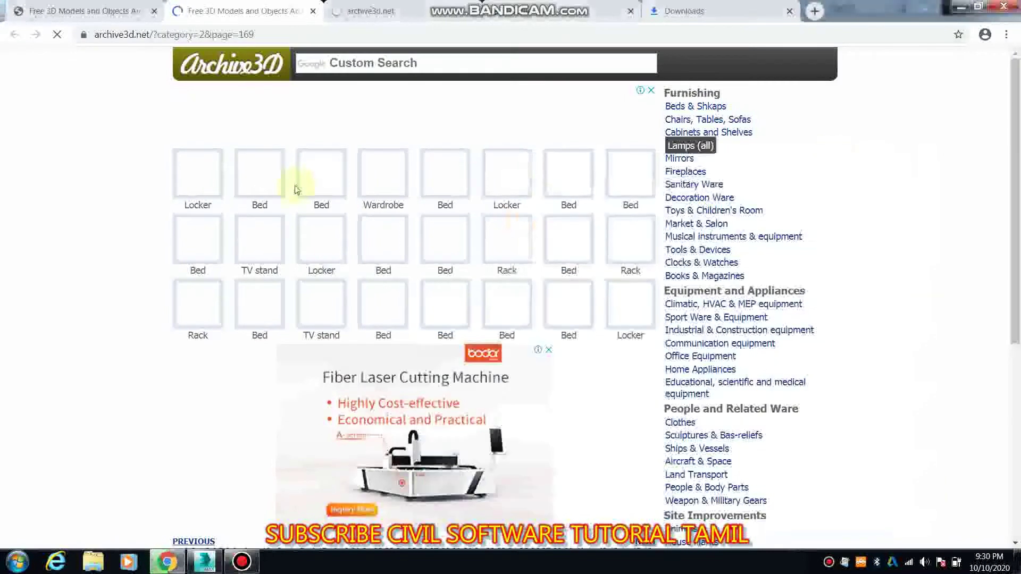
left_click(380, 11)
left_click(245, 11)
left_click(700, 8)
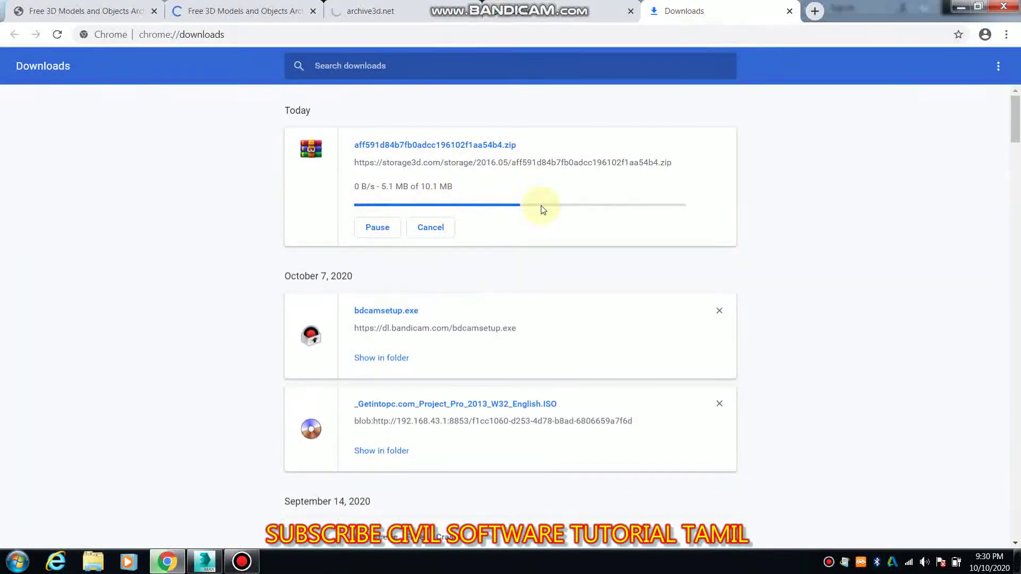
left_click(218, 4)
left_click(110, 4)
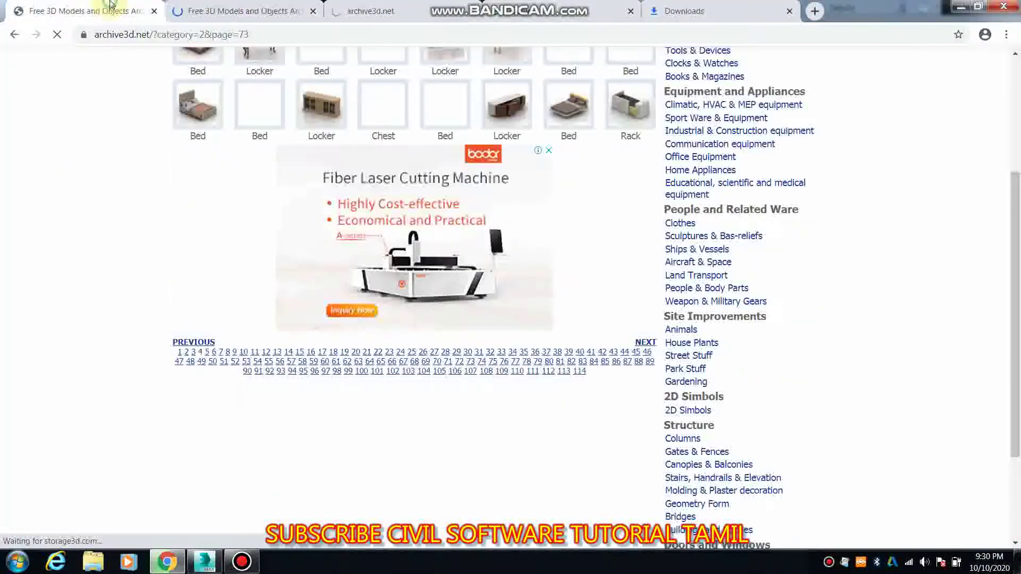
Open a Bed model from the Beds & Shkaps listing in a new tab.
scroll(229, 210, "up", 3)
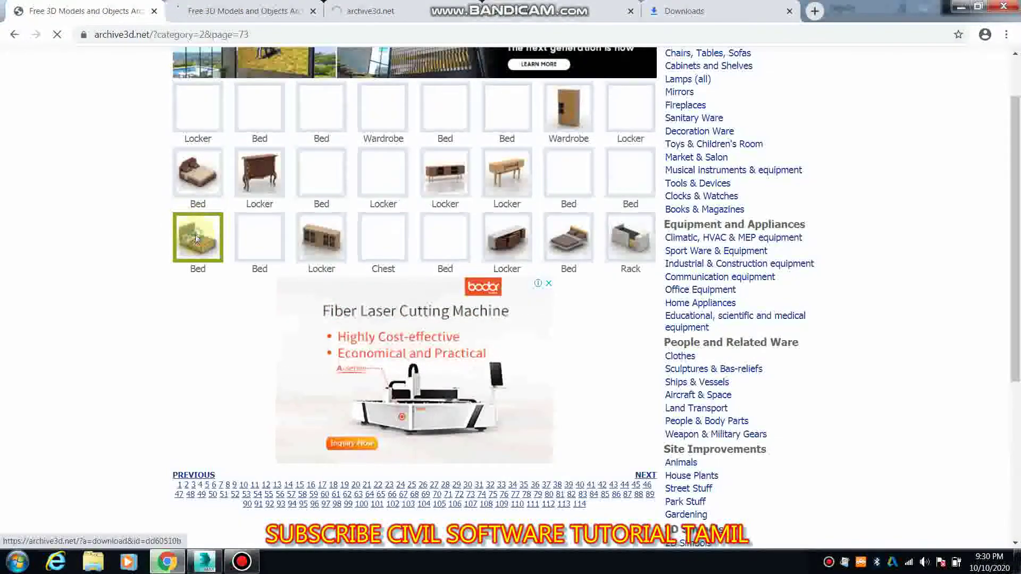
right_click(196, 235)
left_click(224, 243)
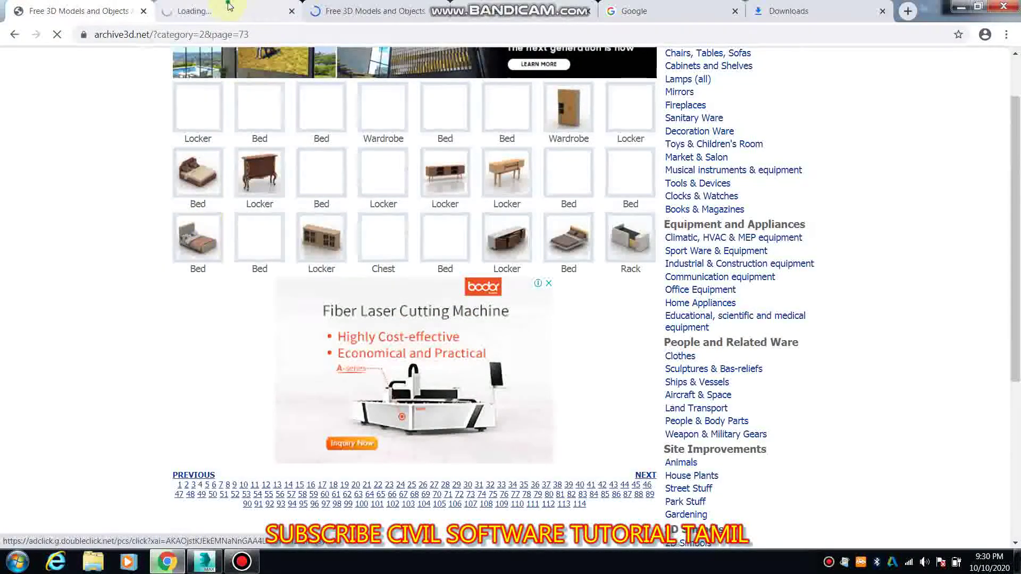
left_click(229, 5)
left_click(114, 7)
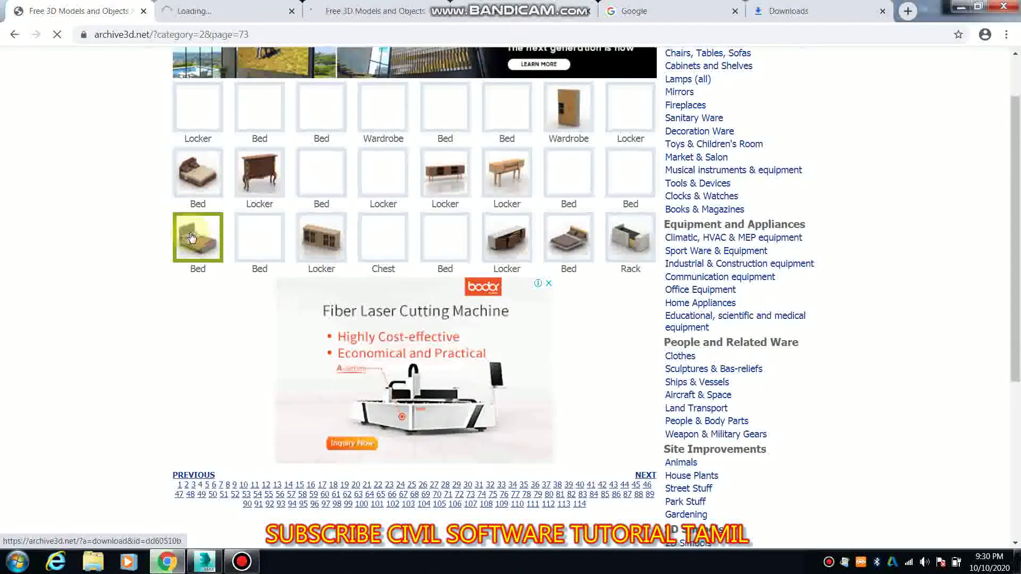
scroll(495, 296, "up", 1)
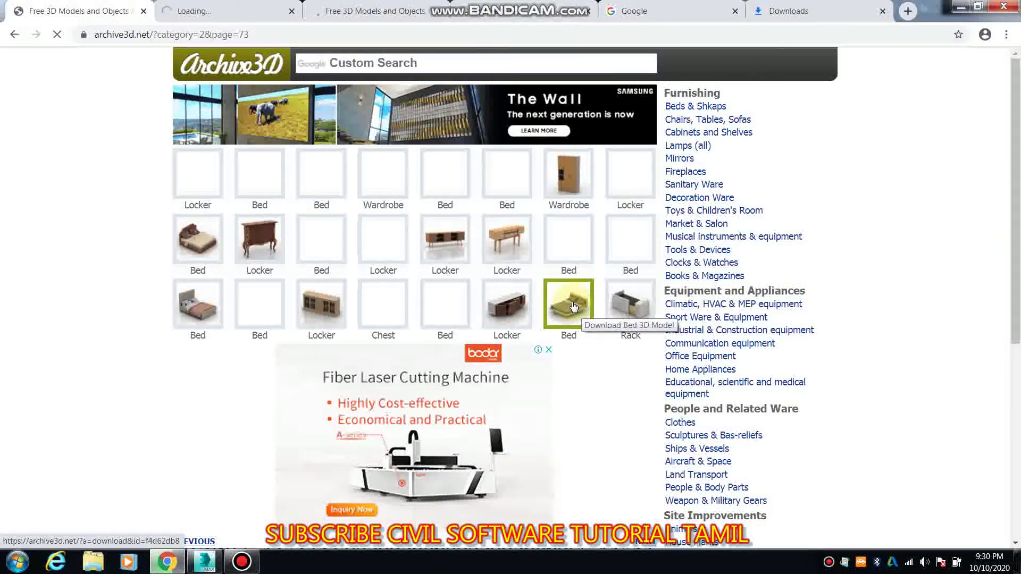
Download the Bed N231019 model (29.41MB) and accept its agreement.
left_click(277, 13)
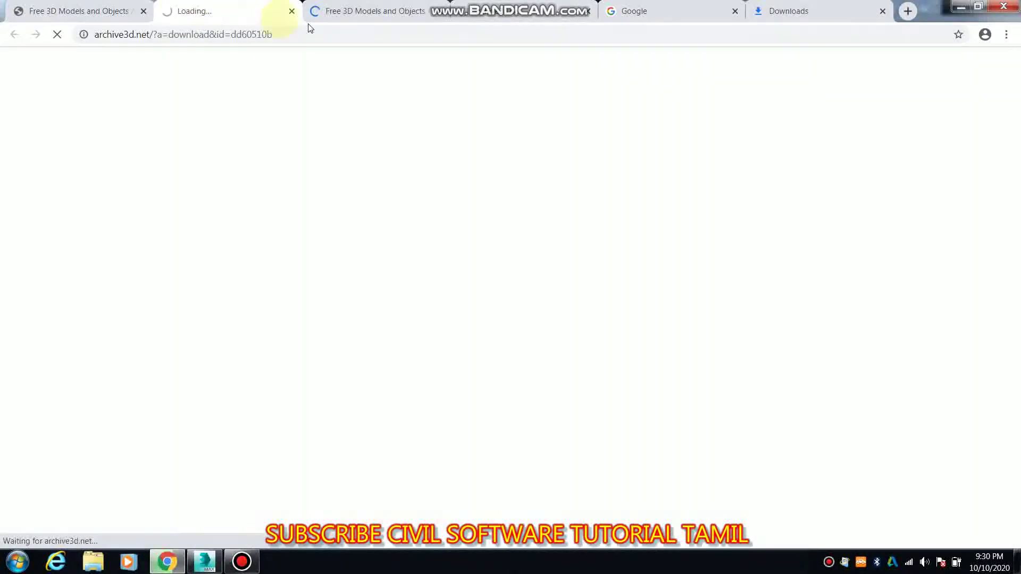
left_click(366, 13)
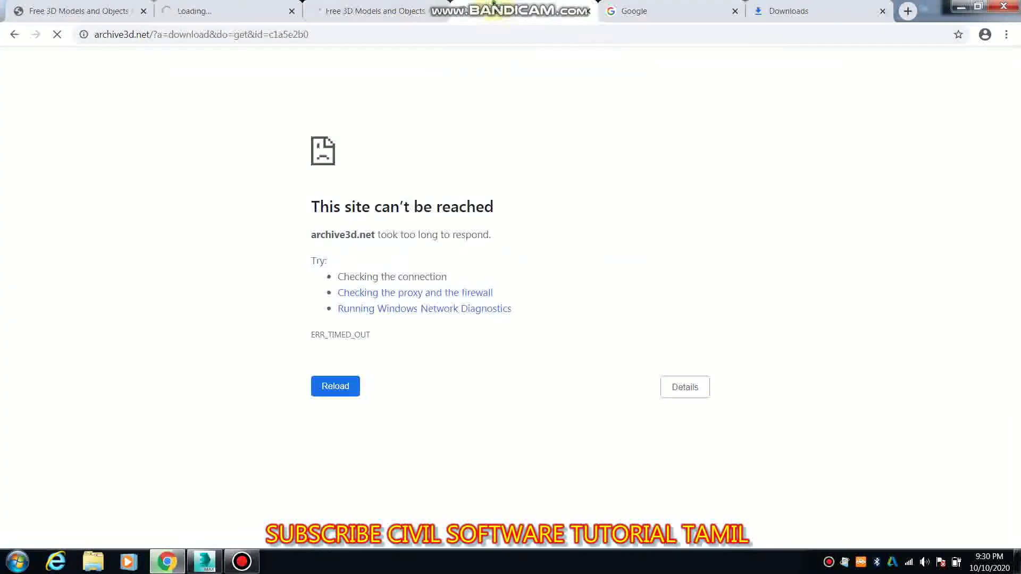
right_click(498, 11)
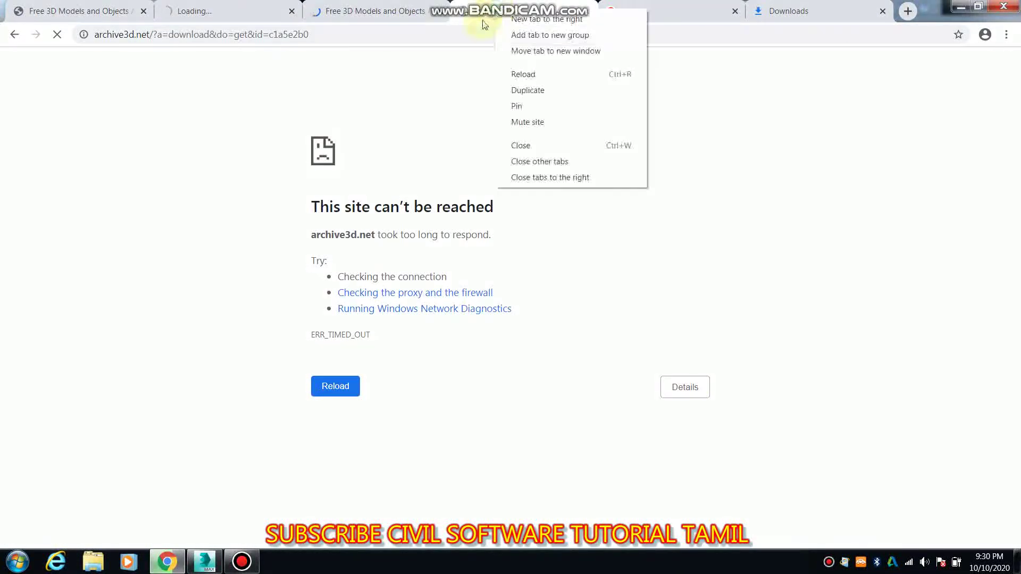
left_click(525, 71)
left_click(388, 12)
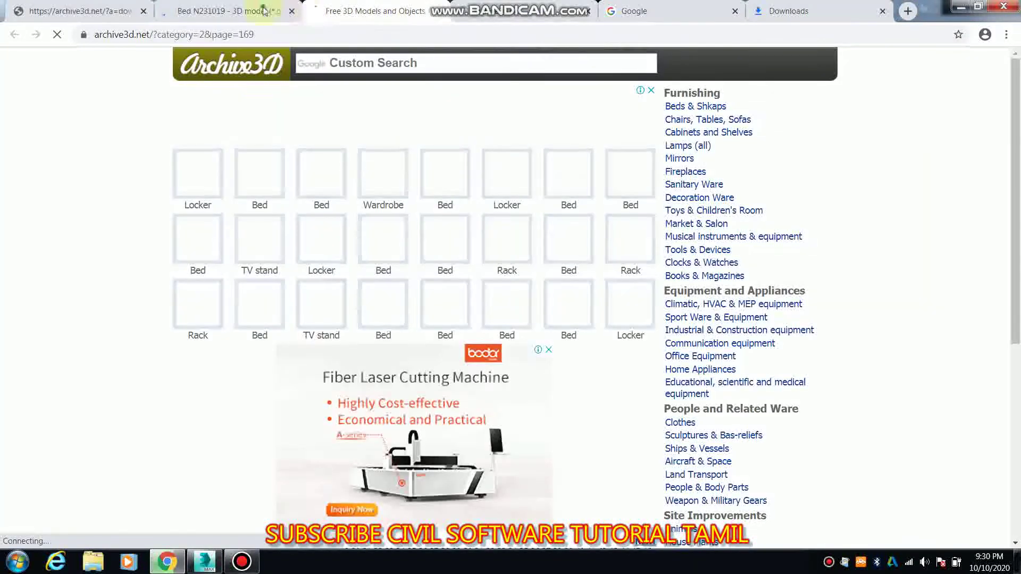
left_click(229, 11)
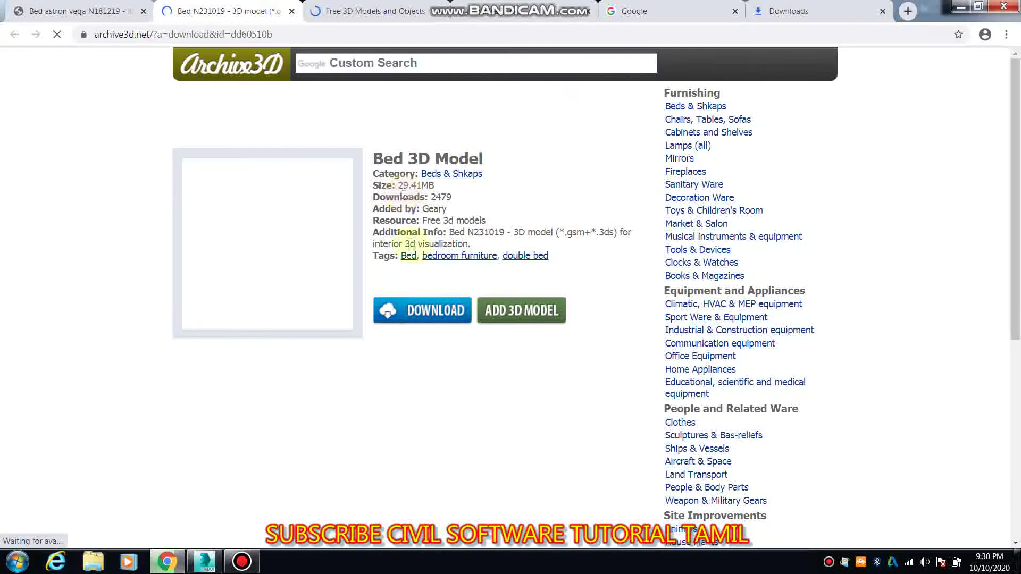
left_click(428, 313)
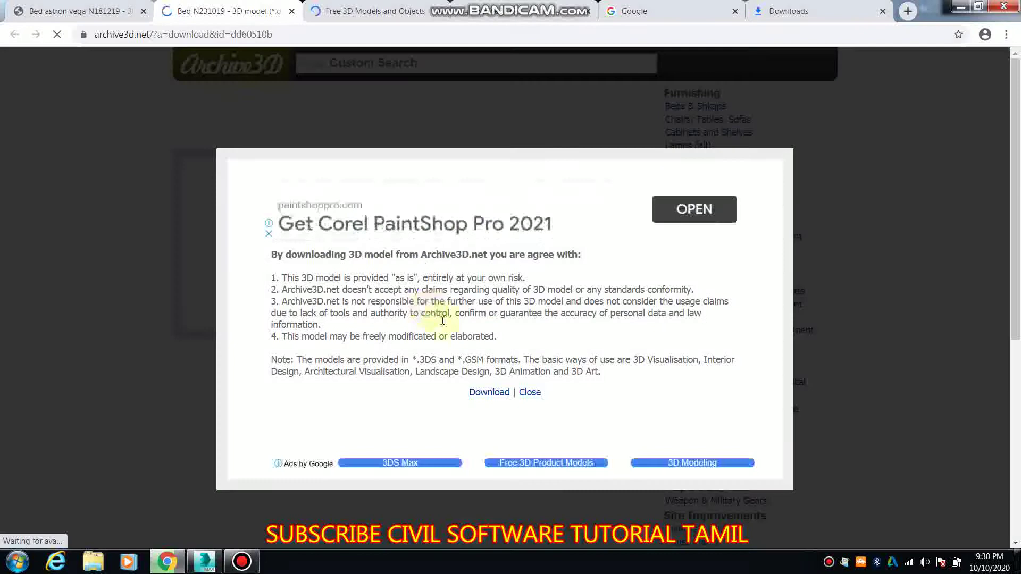
left_click(492, 394)
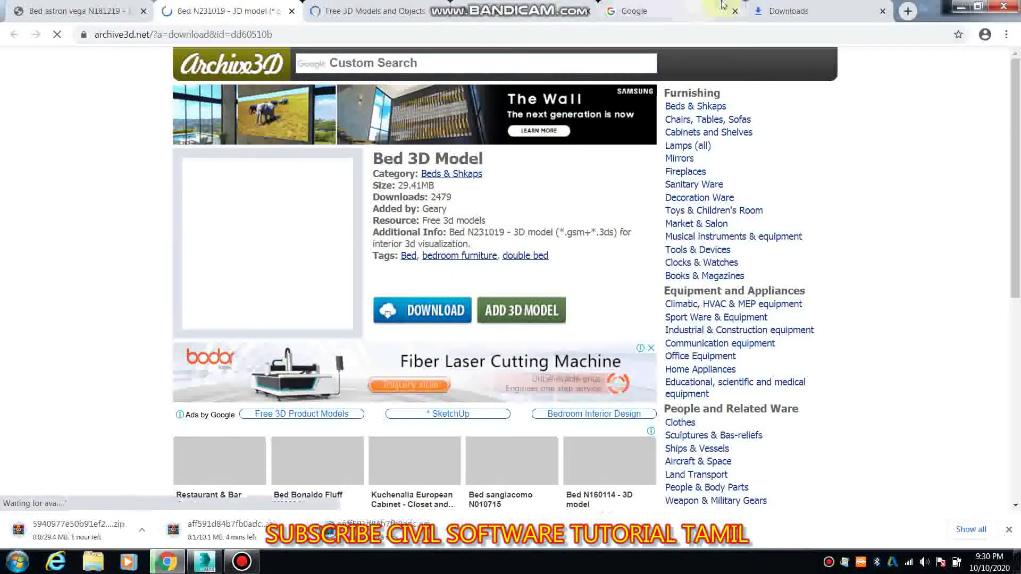
Cancel and remove the duplicate gate zip, pause the 29.4 MB zip, and return to Bed astron vega.
left_click(788, 11)
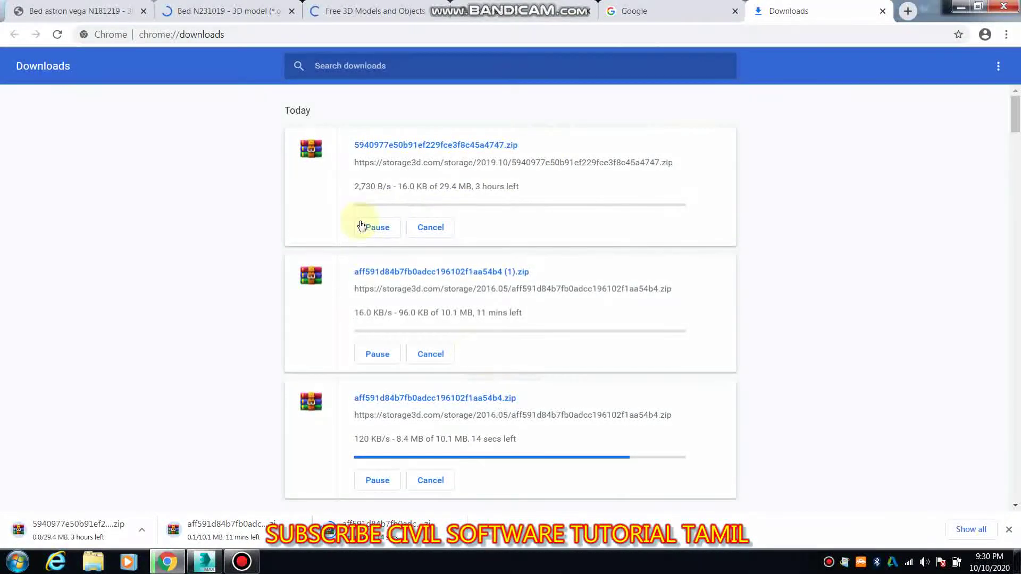
left_click(439, 354)
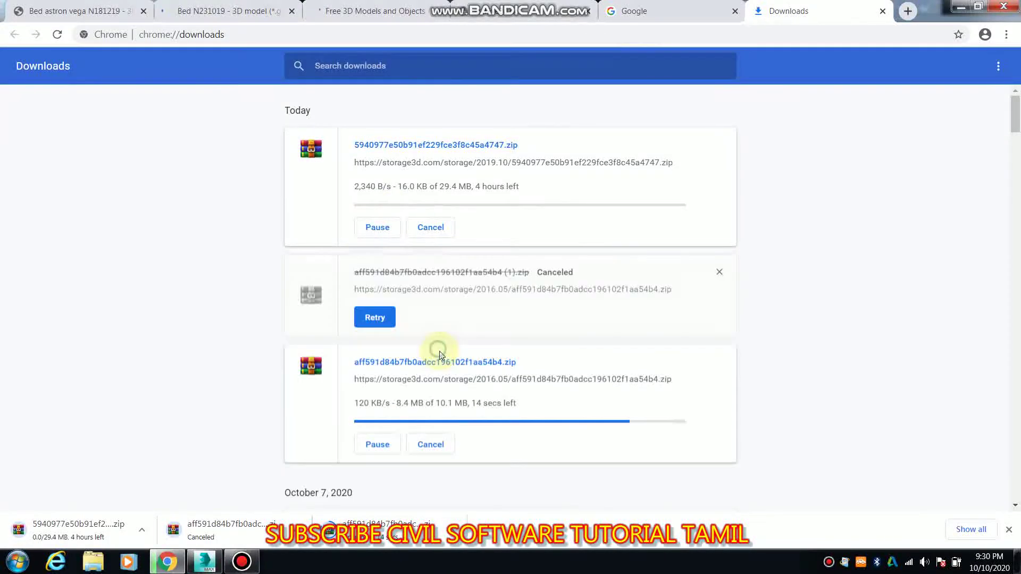
left_click(719, 273)
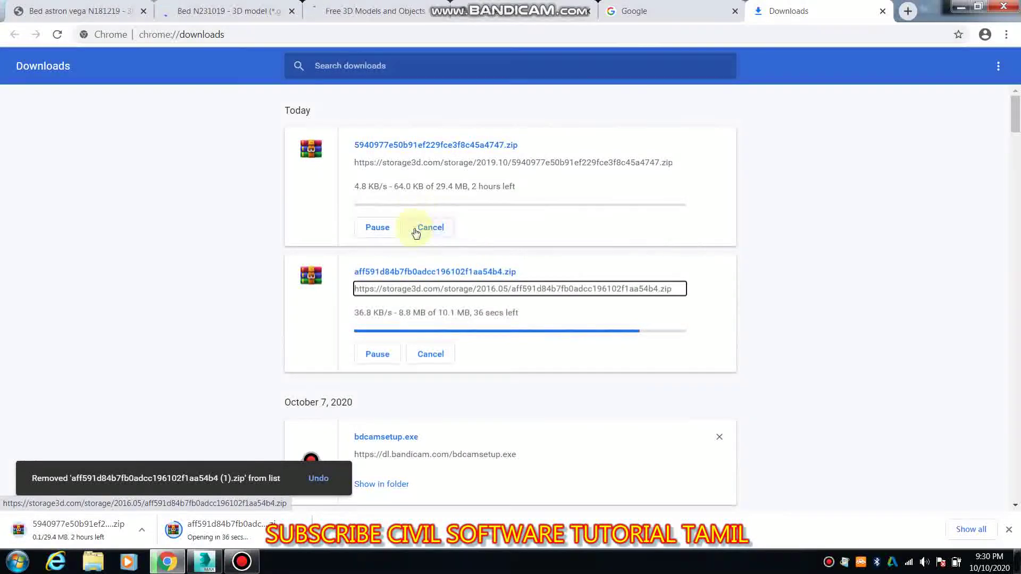
left_click(378, 227)
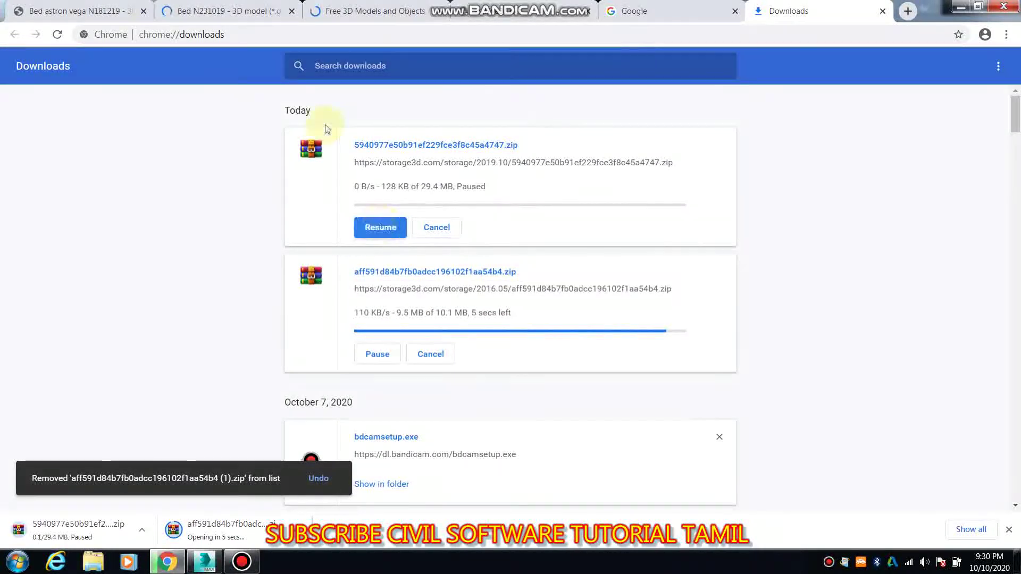
left_click(115, 6)
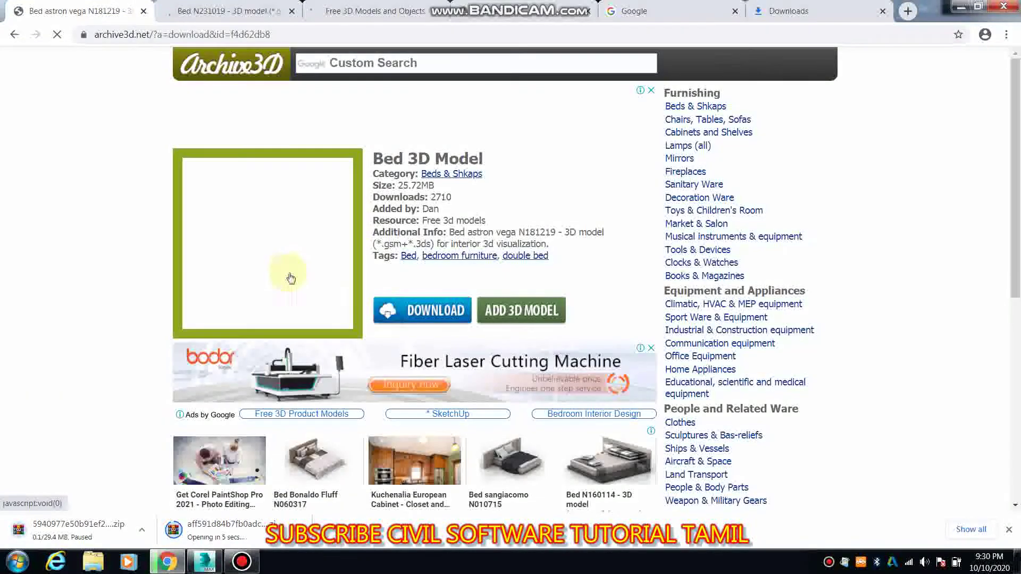
Scroll up and down through the Archive3D model page.
left_click(434, 325)
scroll(648, 395, "down", 4)
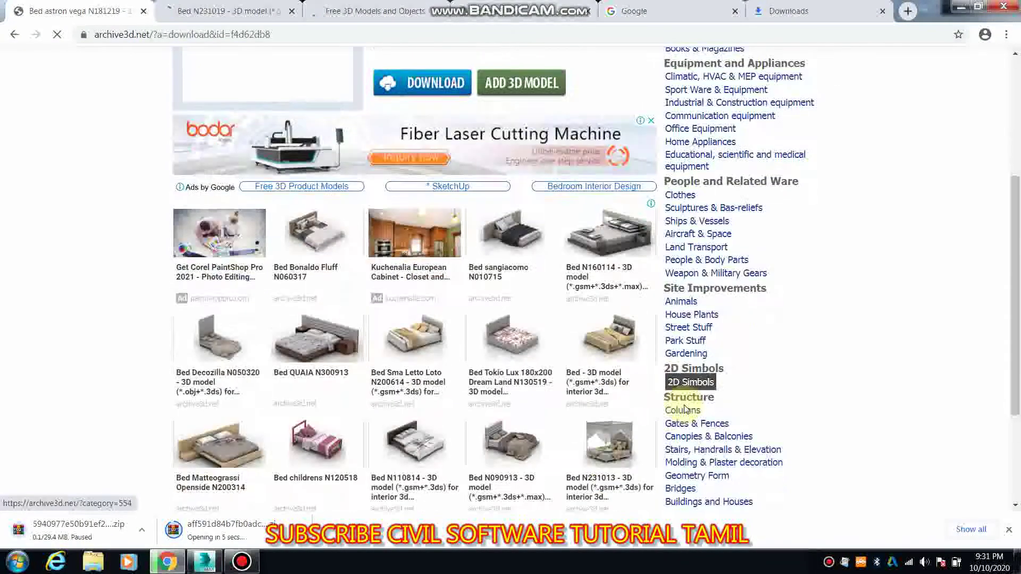
scroll(587, 218, "down", 2)
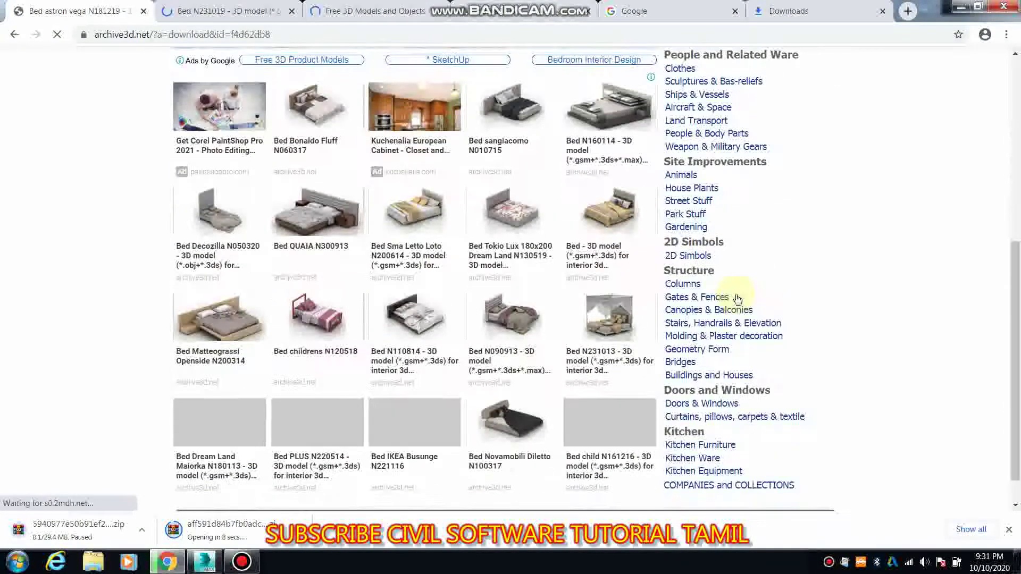
scroll(737, 297, "down", 1)
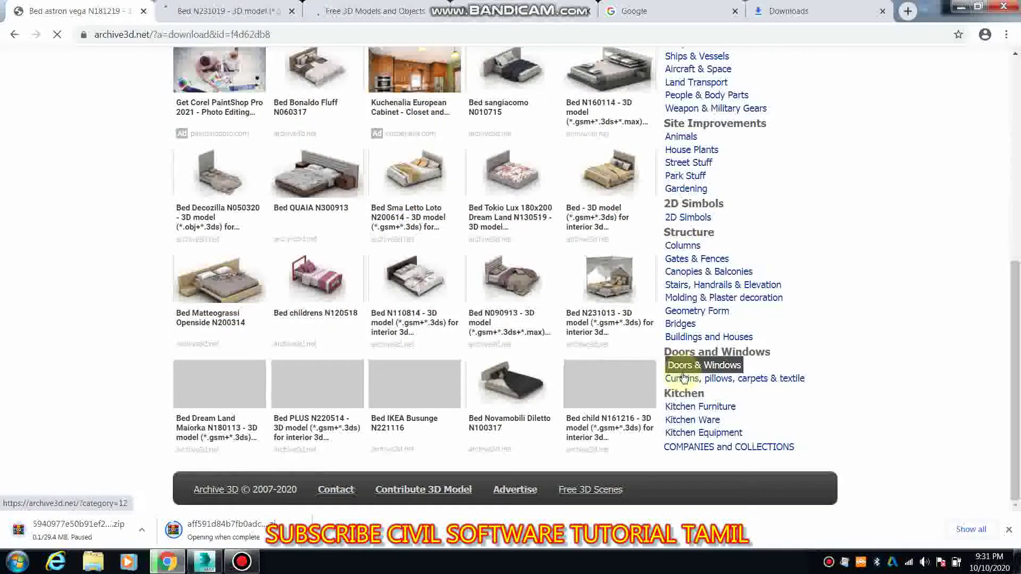
scroll(711, 426, "up", 4)
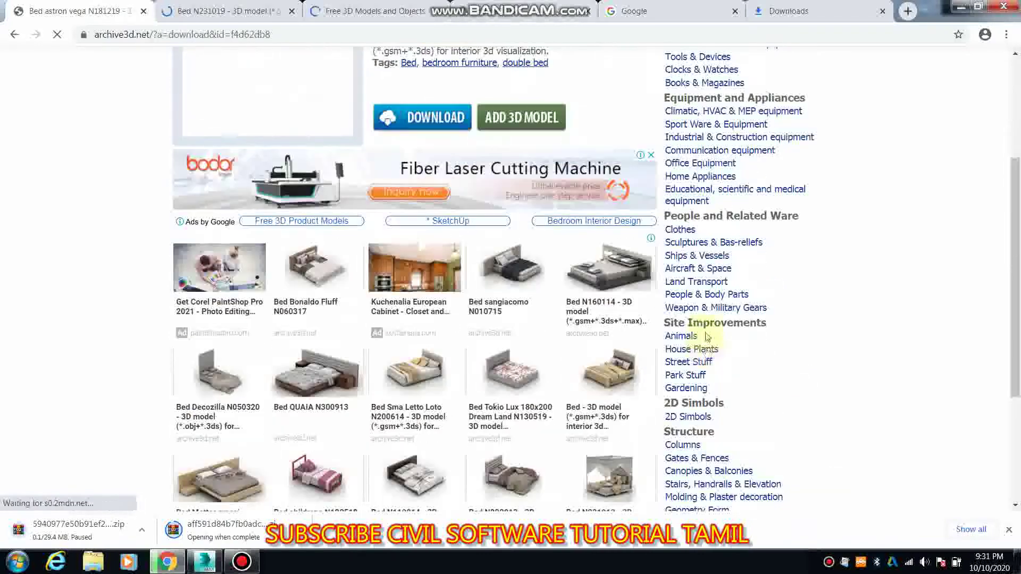
scroll(709, 333, "up", 3)
scroll(713, 265, "up", 1)
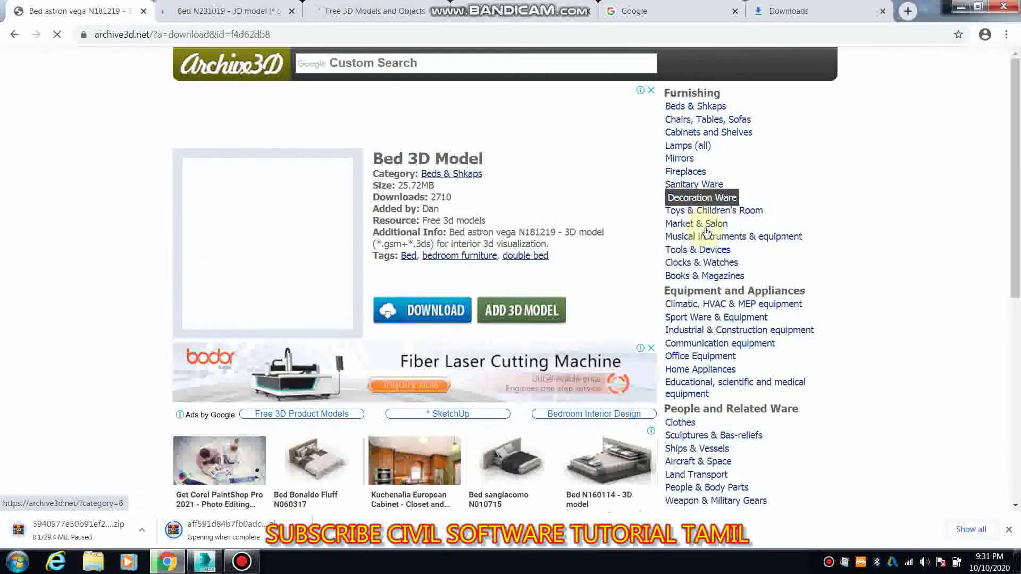
scroll(707, 324, "down", 2)
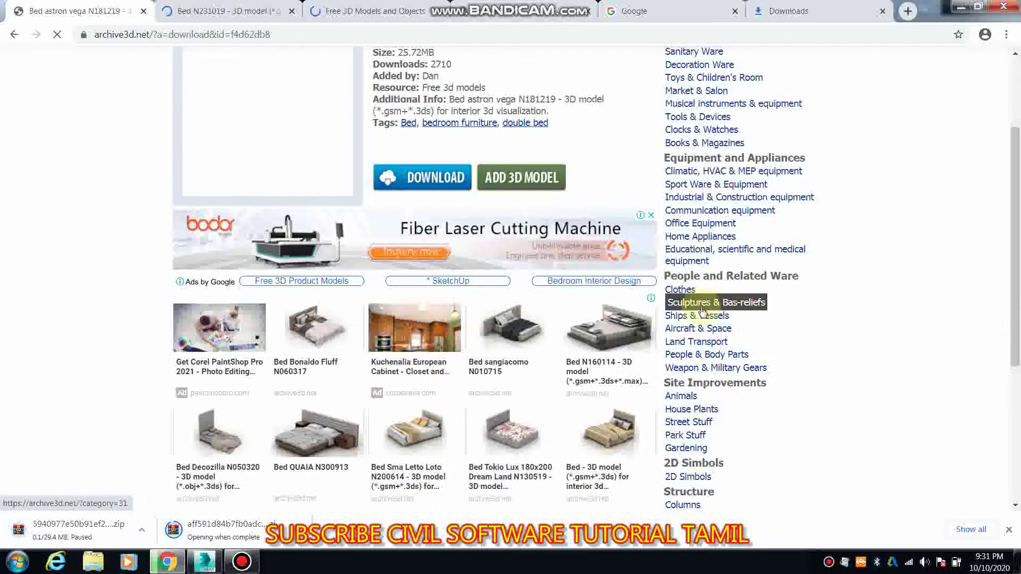
scroll(712, 287, "up", 2)
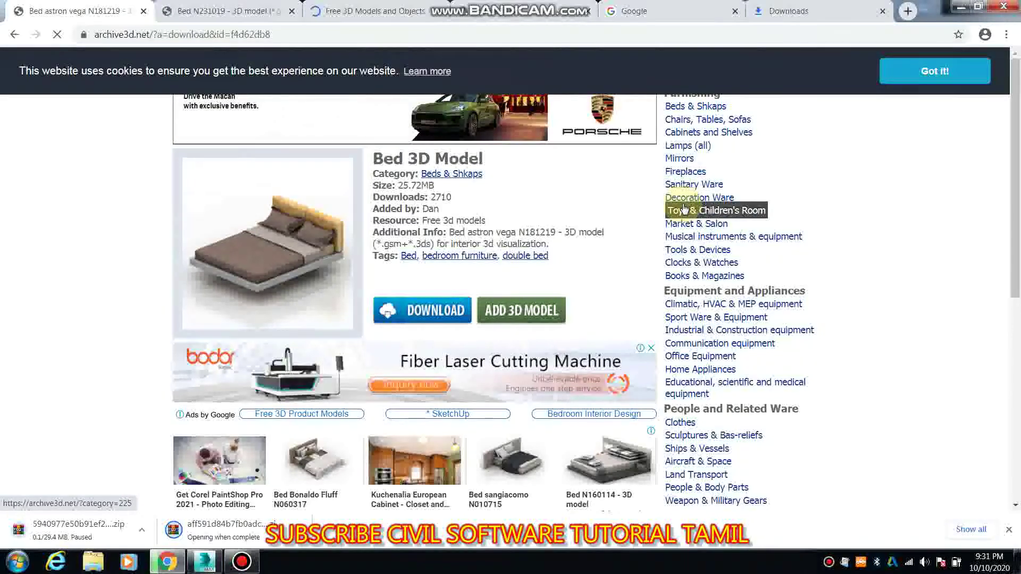
Open a Locker thumbnail from the Free 3D Models grid in a new tab.
left_click(248, 9)
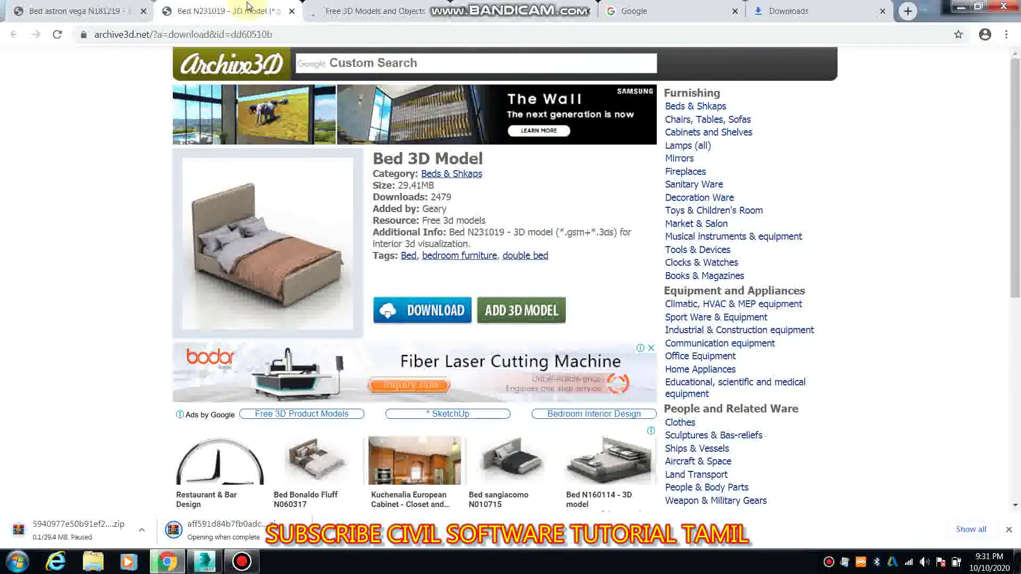
left_click(348, 9)
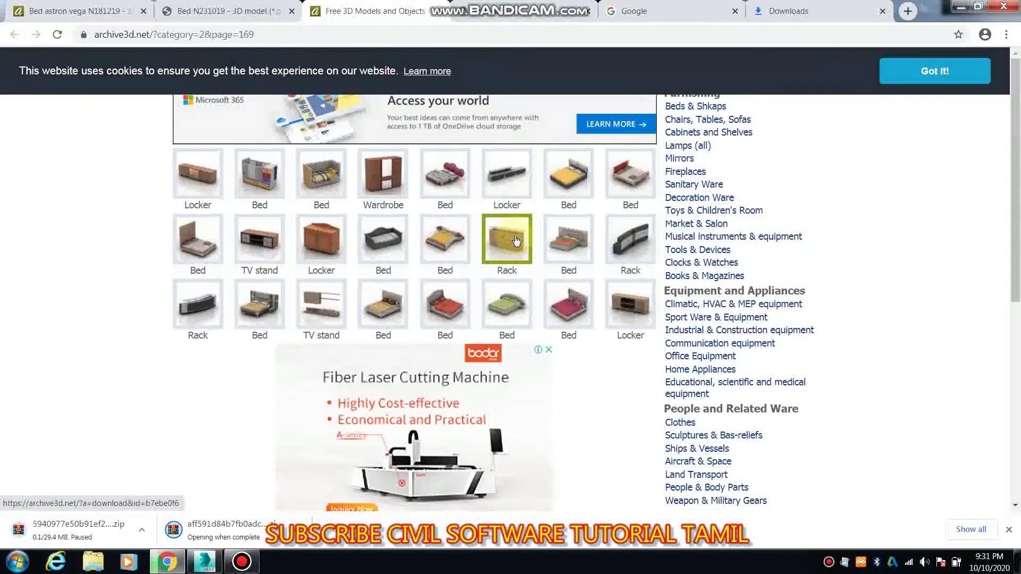
right_click(527, 195)
left_click(528, 206)
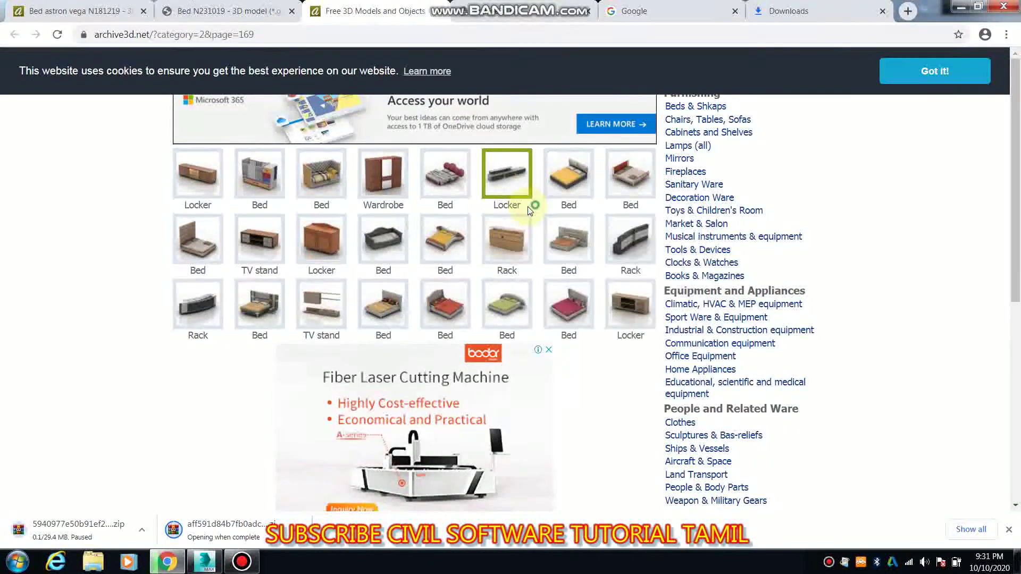
left_click(420, 11)
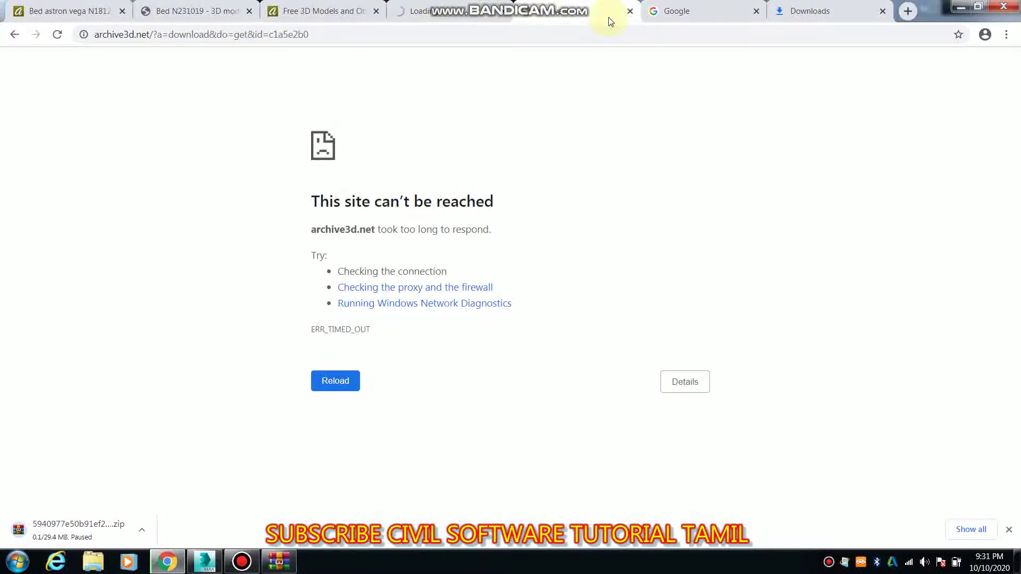
Close the timeout tab and start downloading the 5.2 MB Locker N260419 zip.
left_click(629, 11)
left_click(420, 11)
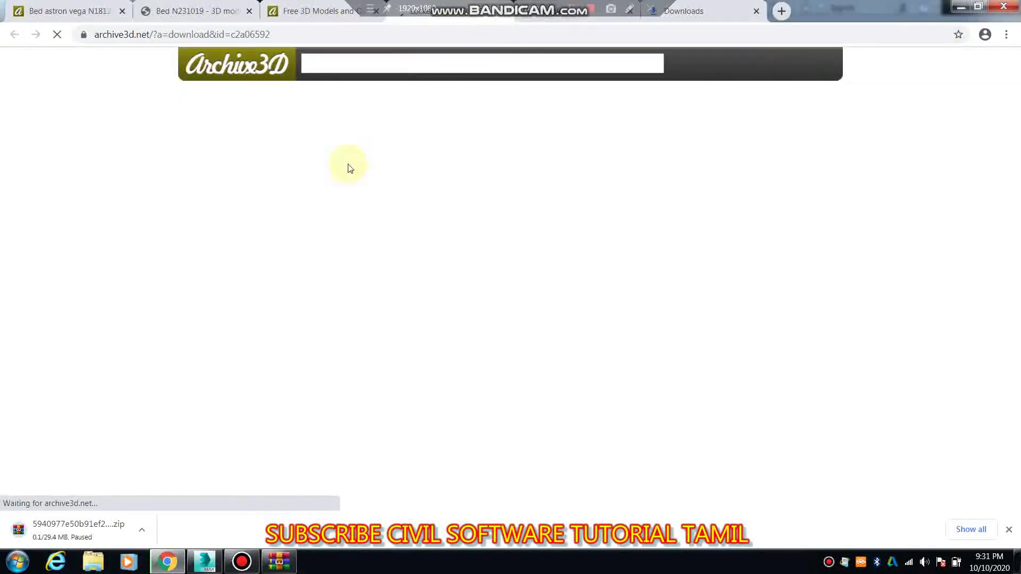
scroll(386, 239, "down", 1)
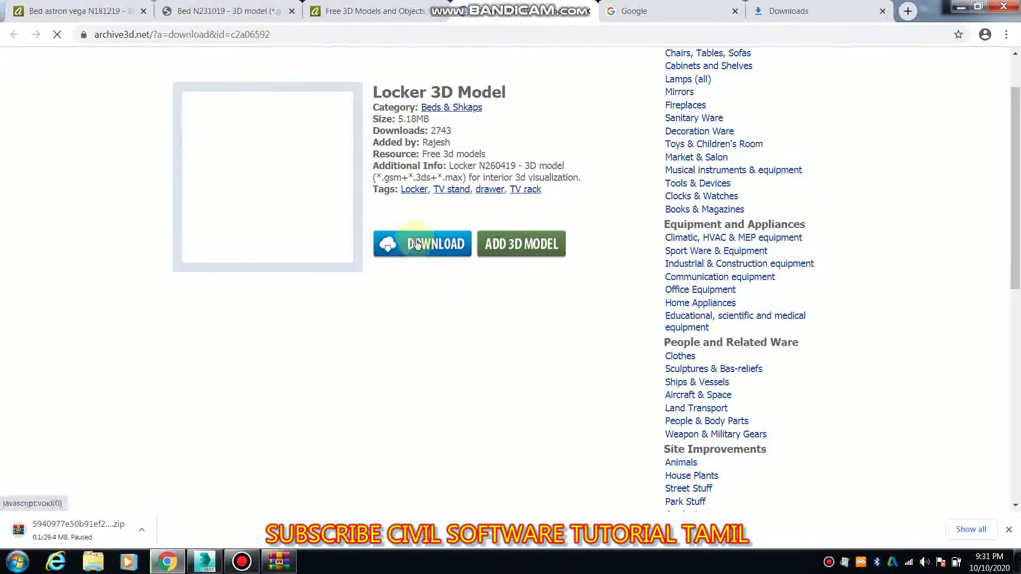
left_click(418, 243)
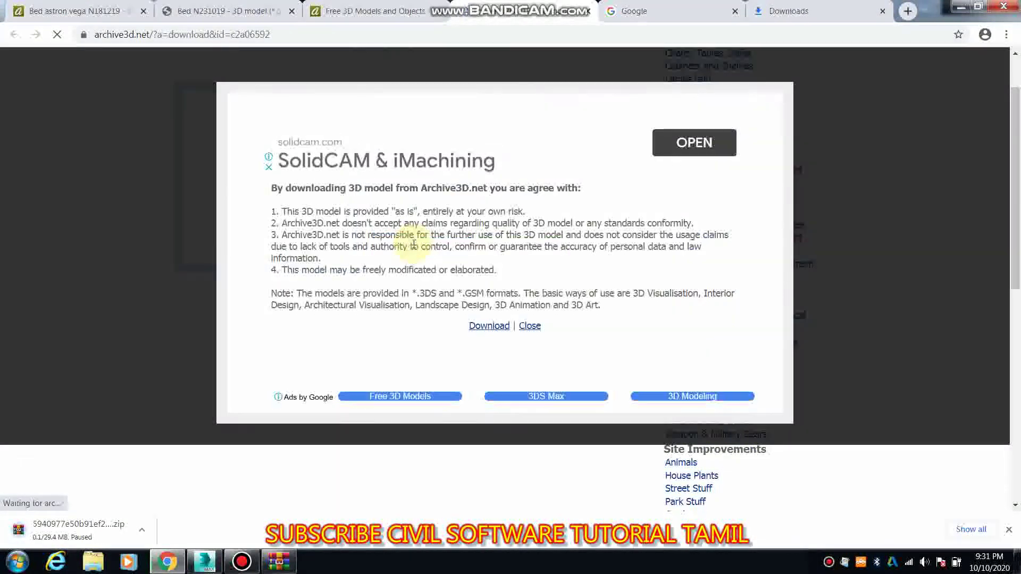
left_click(490, 324)
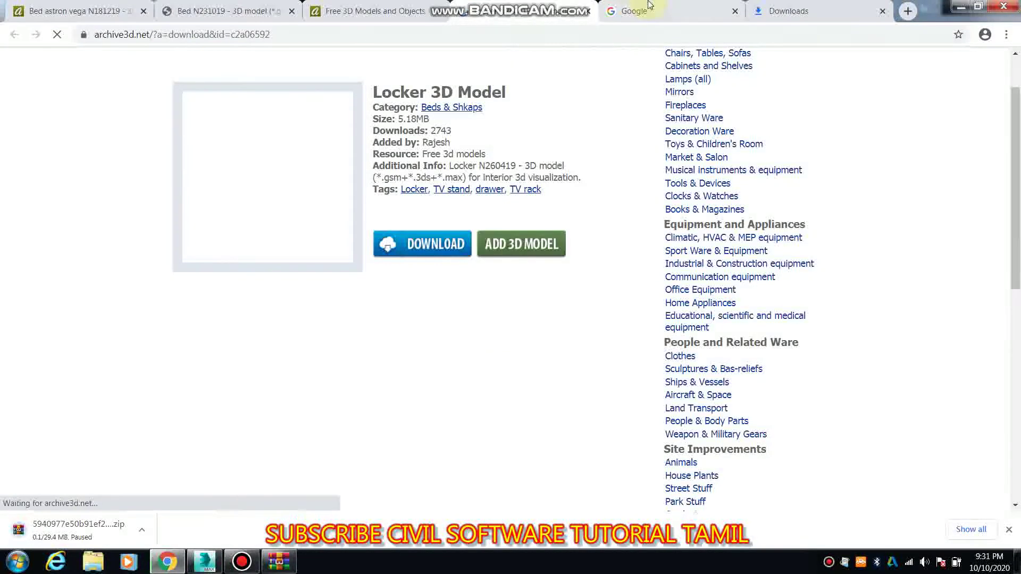
Close the Bed N231019 page and check the locker zip in the downloads list.
left_click(789, 10)
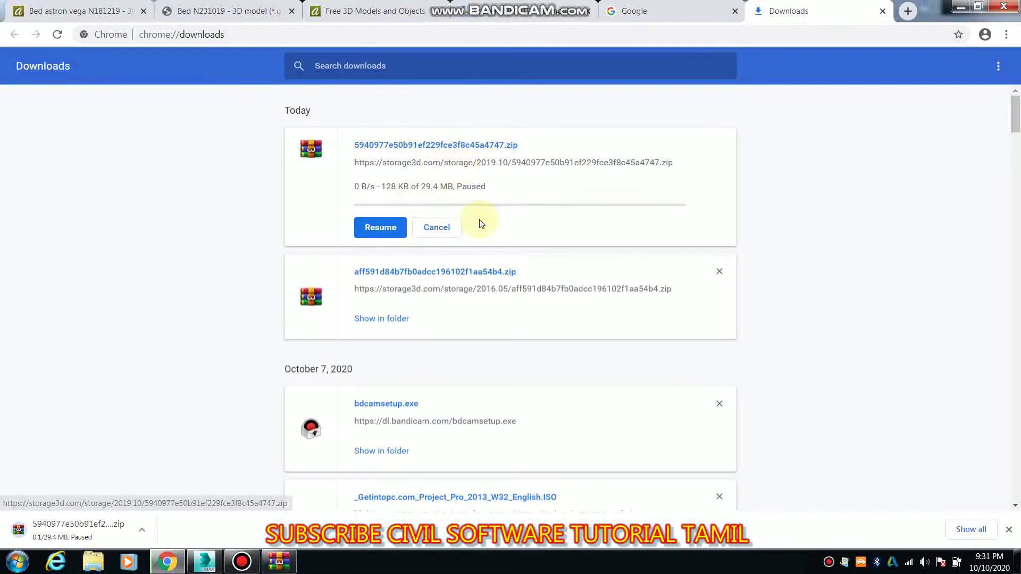
left_click(301, 7)
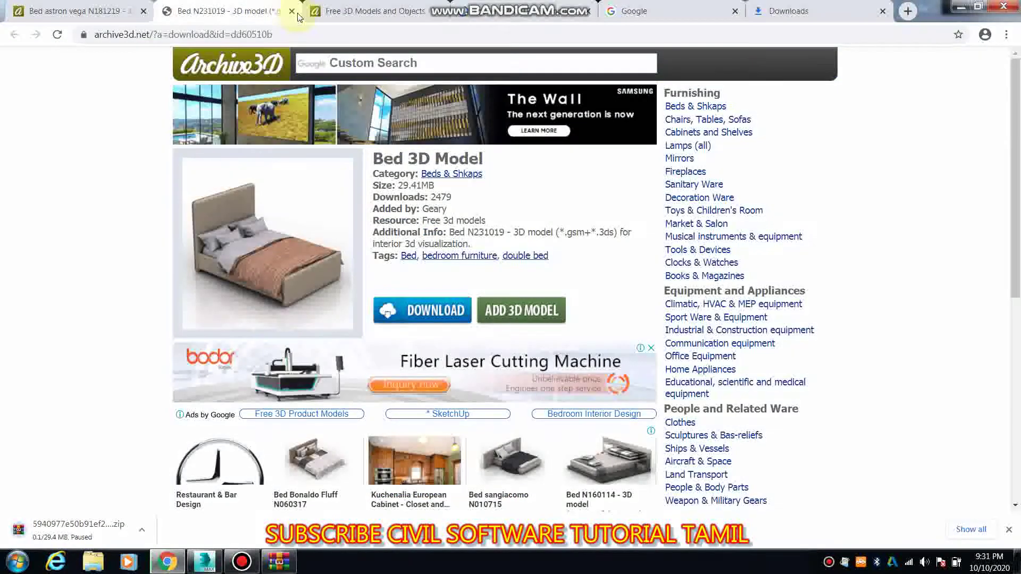
left_click(292, 10)
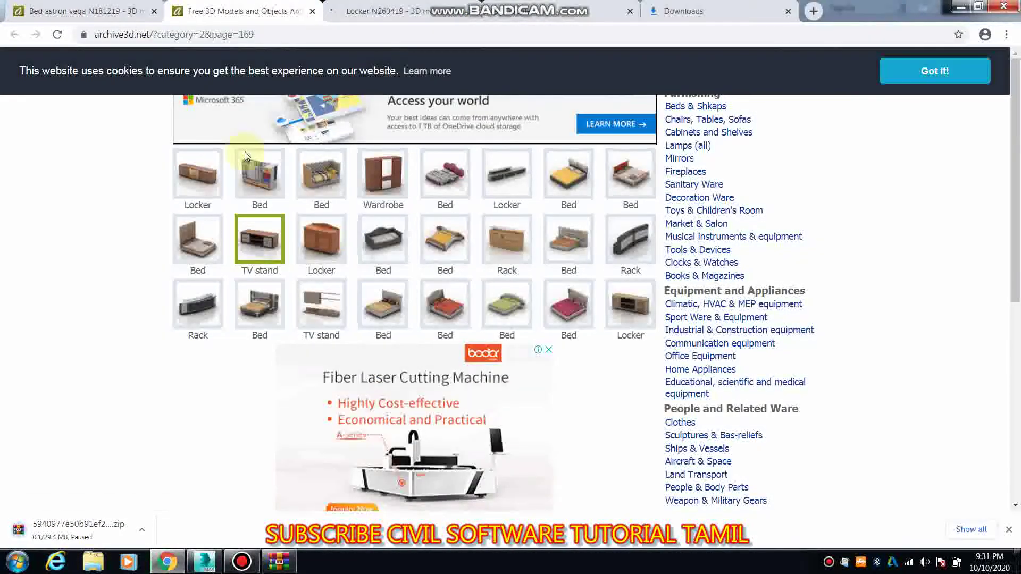
left_click(257, 239)
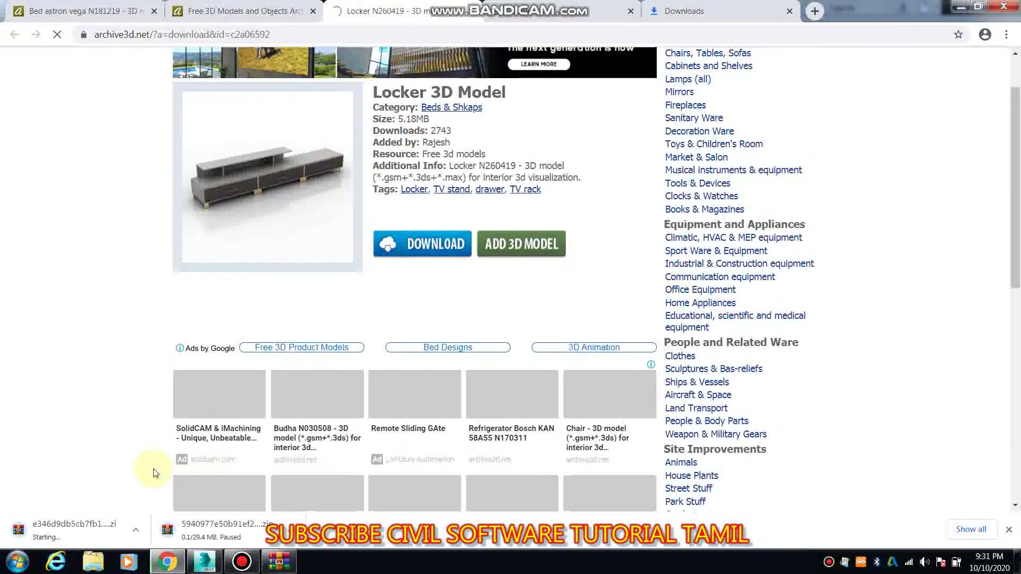
left_click(686, 11)
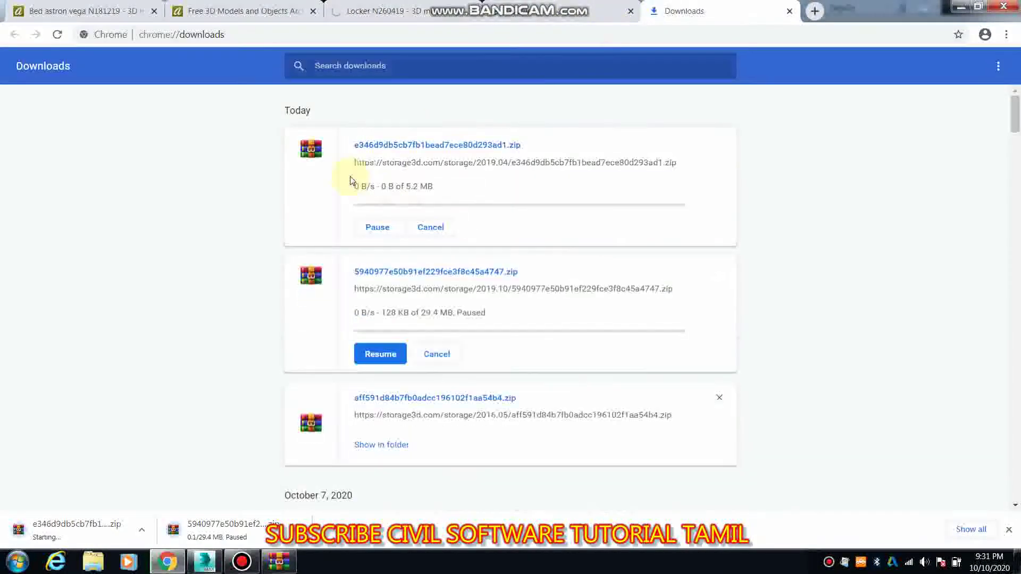
Cancel and remove the paused 29.4 MB bed zip, then return to Free 3D Models.
scroll(479, 287, "down", 1)
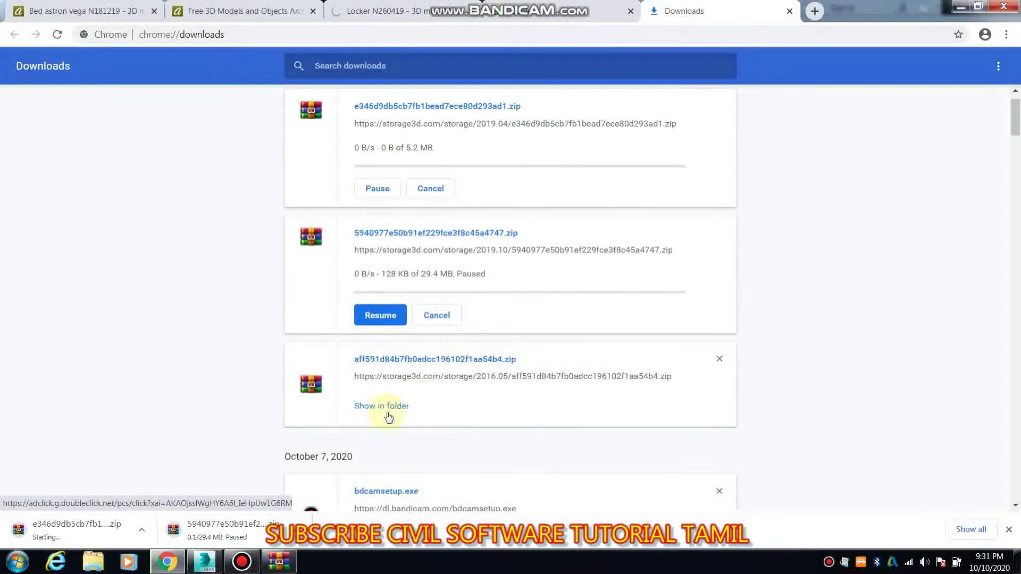
scroll(408, 412, "down", 2)
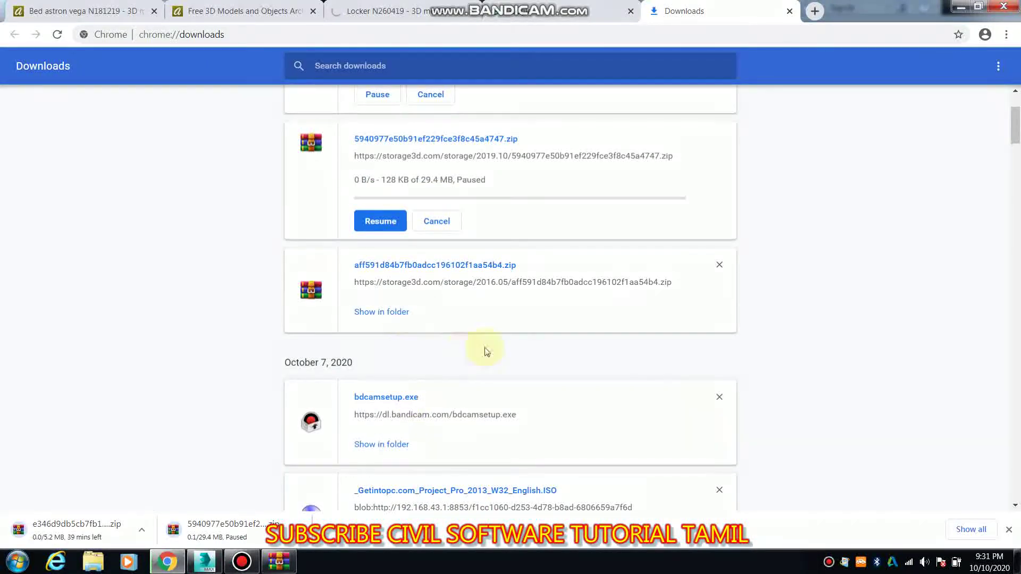
scroll(483, 348, "up", 3)
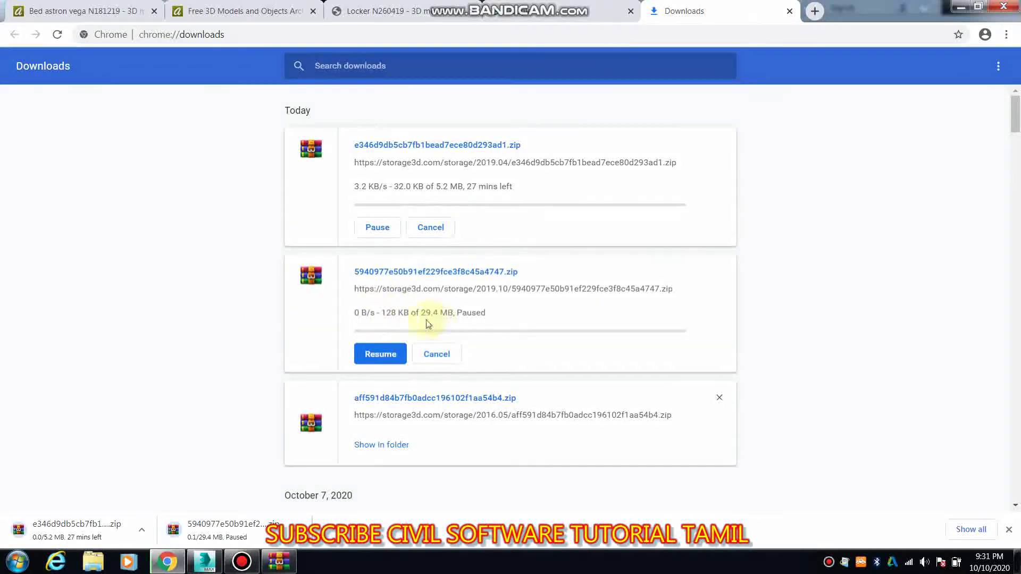
left_click(443, 358)
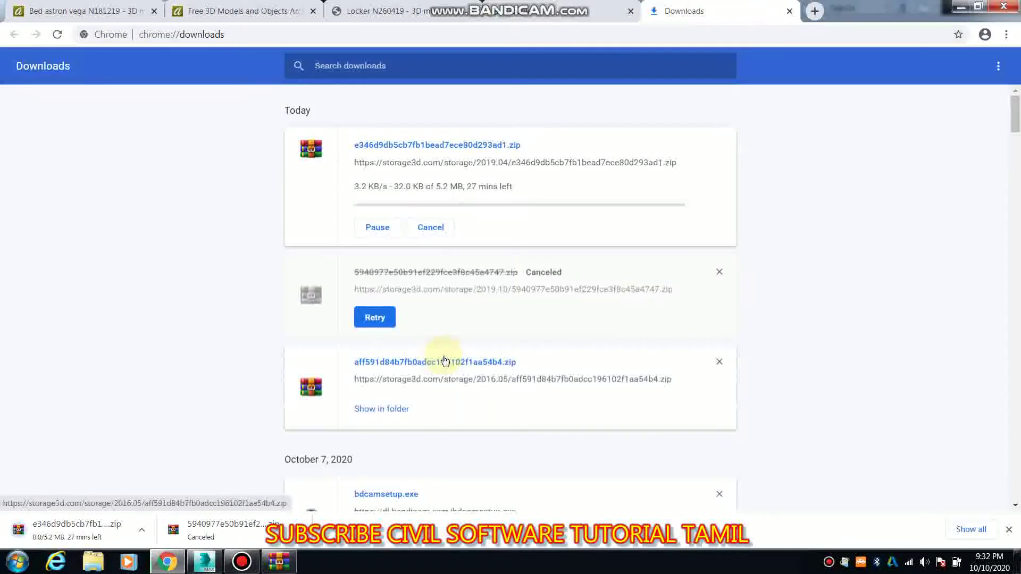
left_click(719, 271)
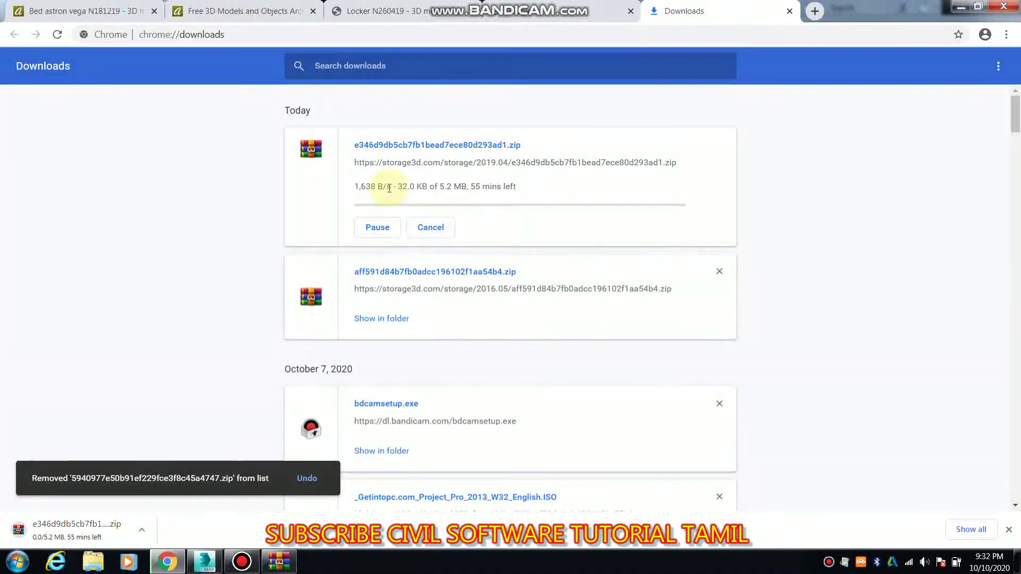
key("ctrl+shift+Tab")
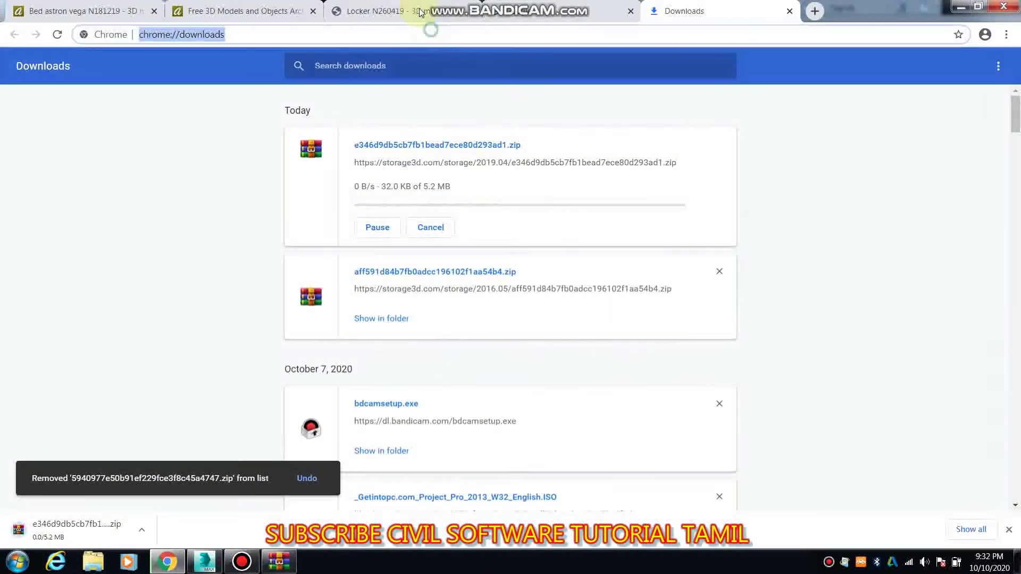
key("ctrl+shift+Tab")
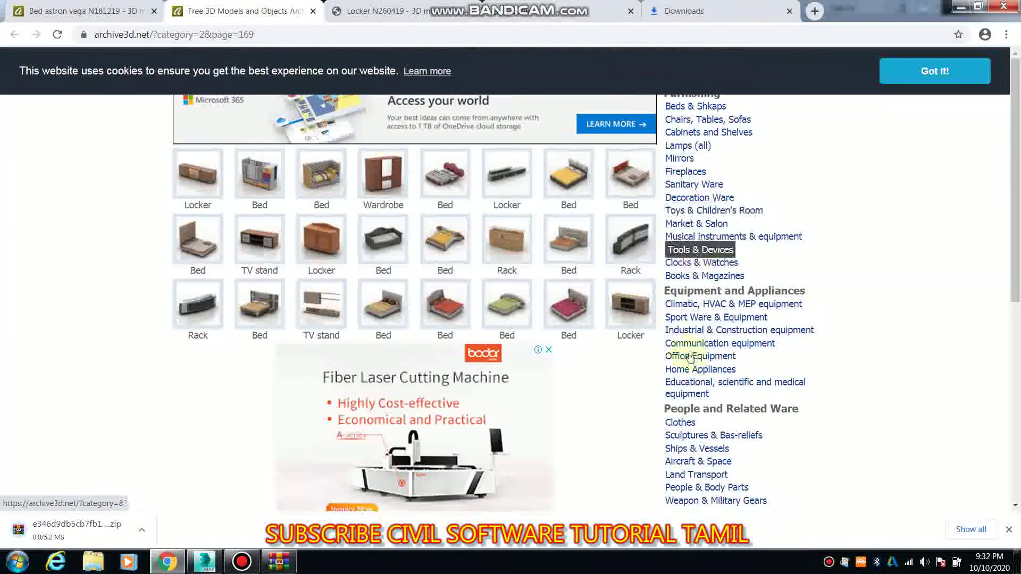
Browse the Sculptures & Bas-reliefs category, then return to the Bed astron vega N181219 page.
left_click(693, 440)
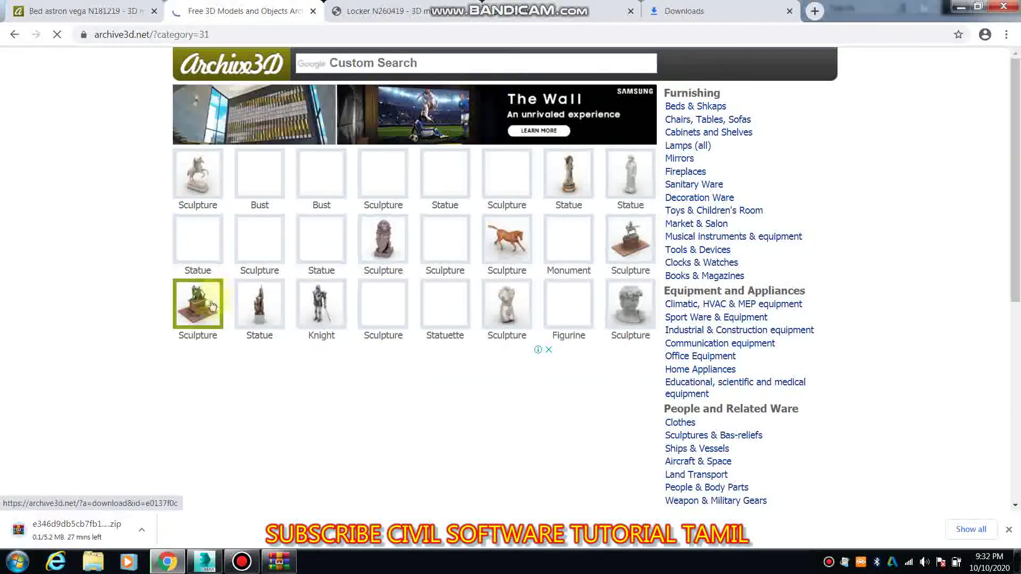
scroll(383, 389, "down", 3)
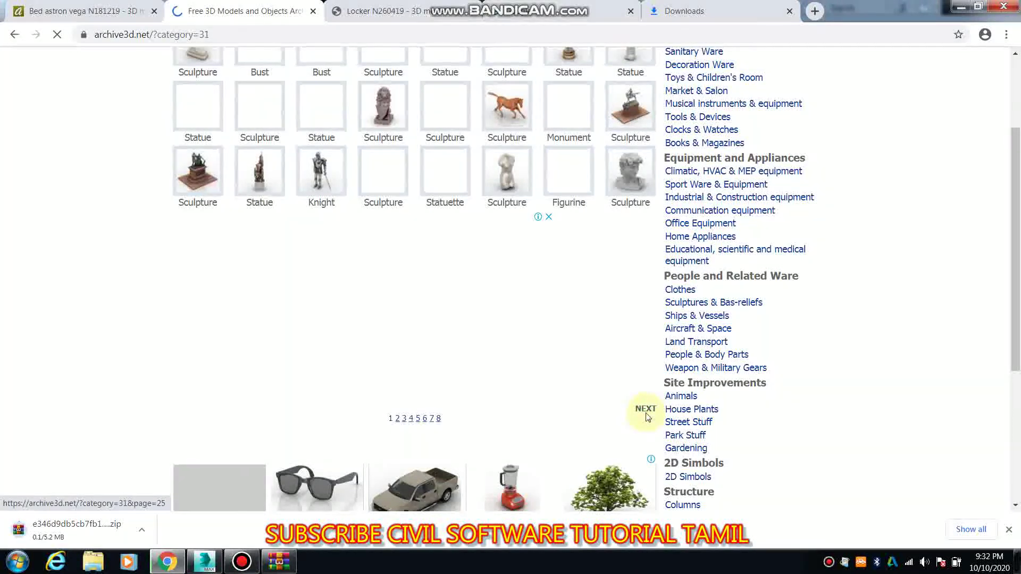
scroll(643, 420, "up", 3)
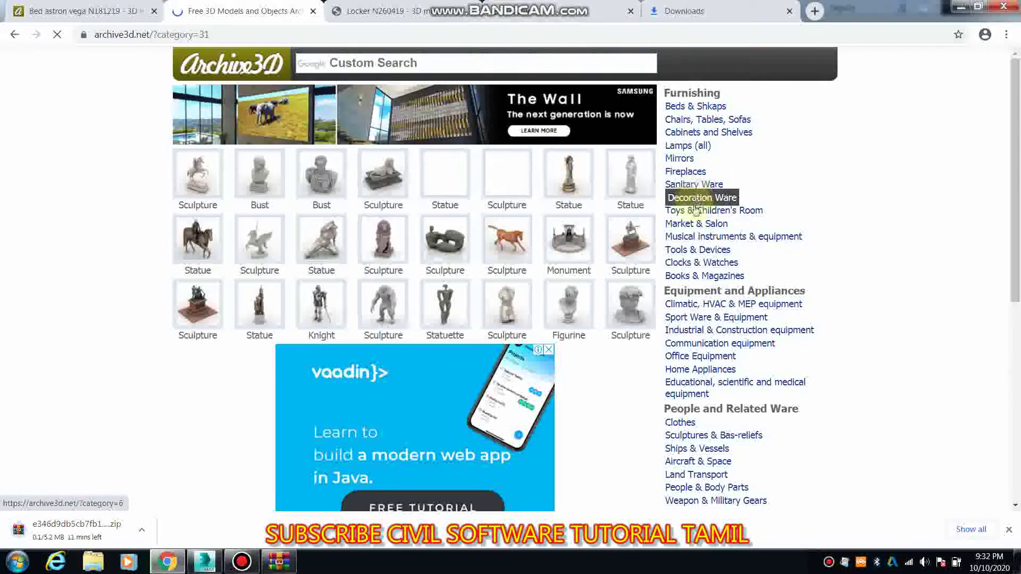
key("ctrl+shift+Tab")
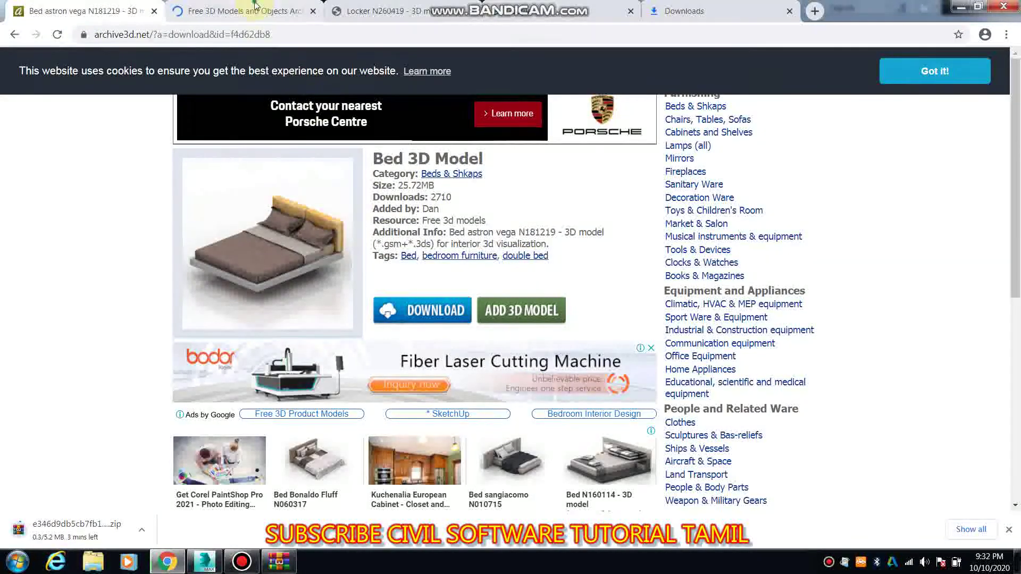
Check the locker zip's download progress and return to the Locker page.
left_click(240, 12)
left_click(426, 16)
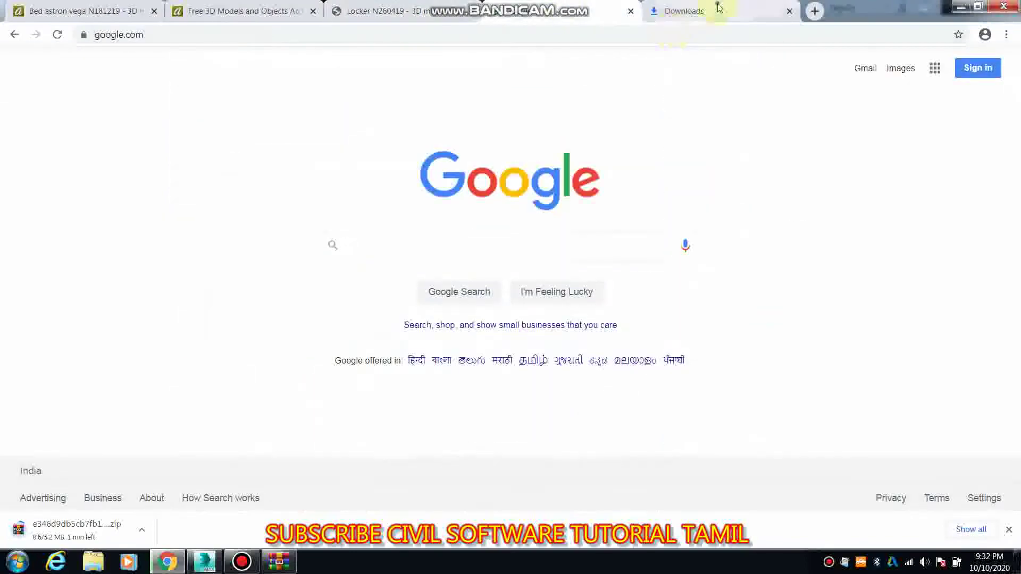
left_click(713, 11)
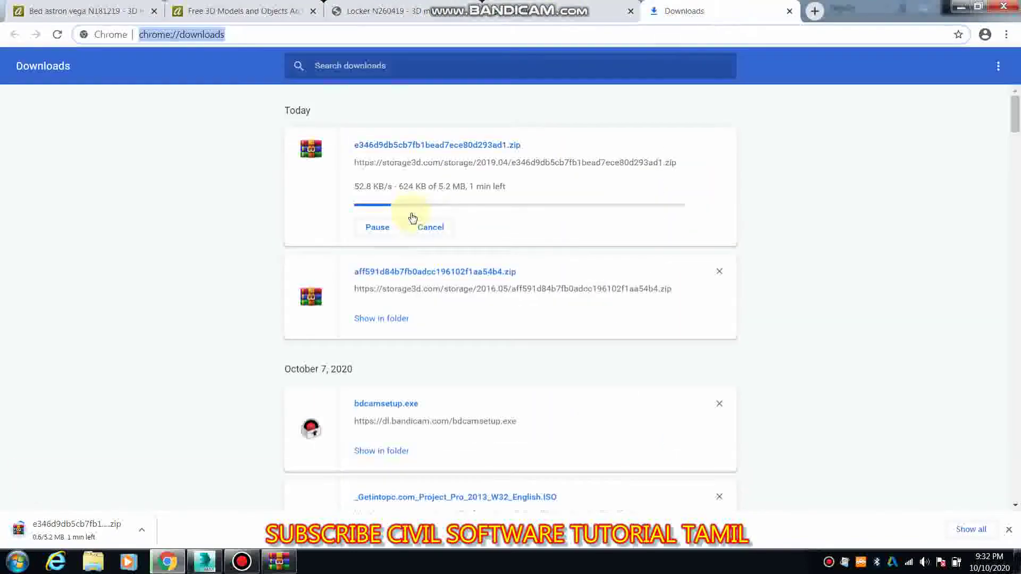
left_click(535, 8)
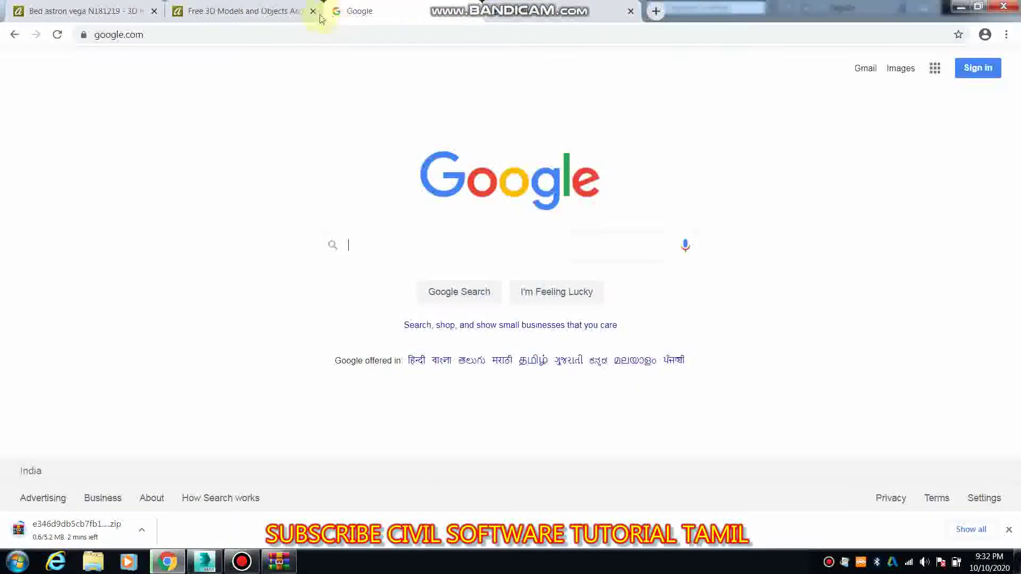
Close the Free 3D Models and Bed 3D Model pages, leaving the downloads list showing.
left_click(313, 11)
left_click(85, 11)
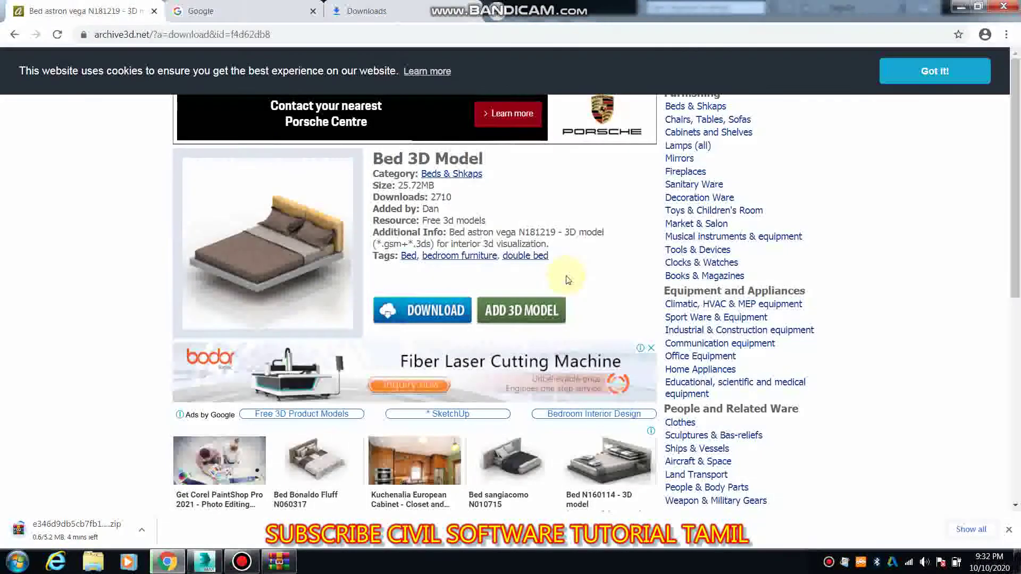
scroll(1010, 299, "down", 5)
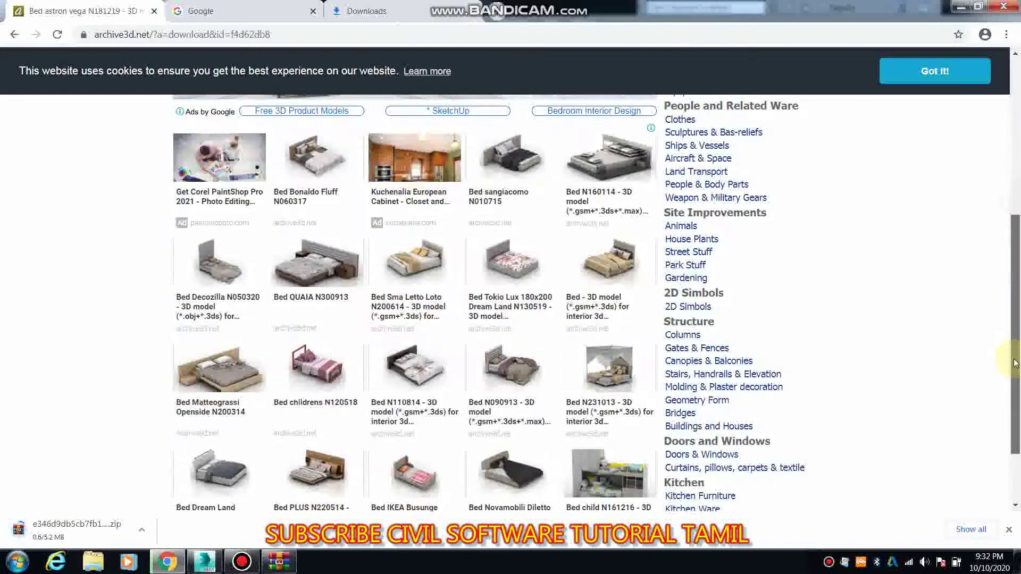
scroll(418, 130, "up", 5)
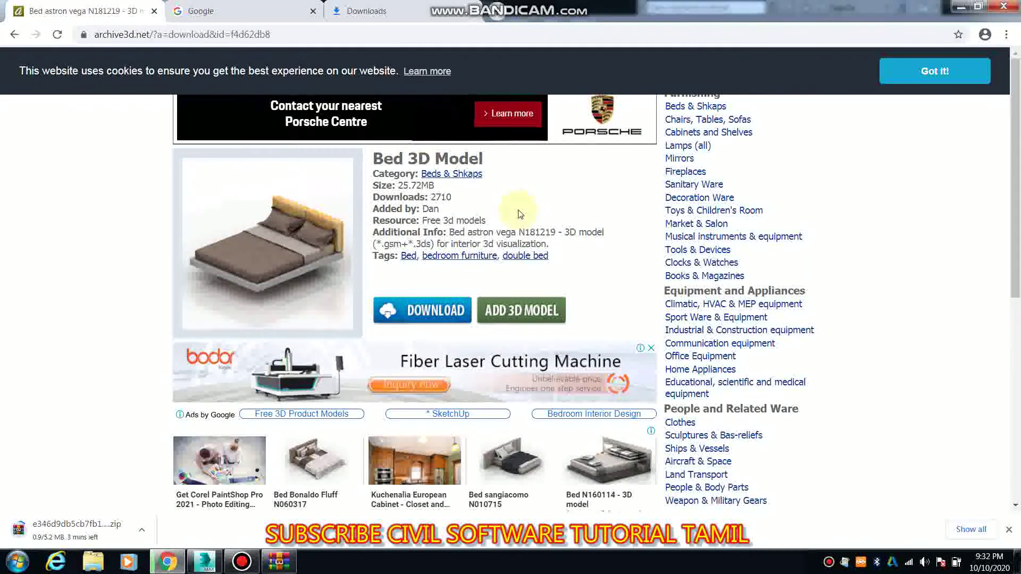
left_click(153, 11)
left_click(218, 4)
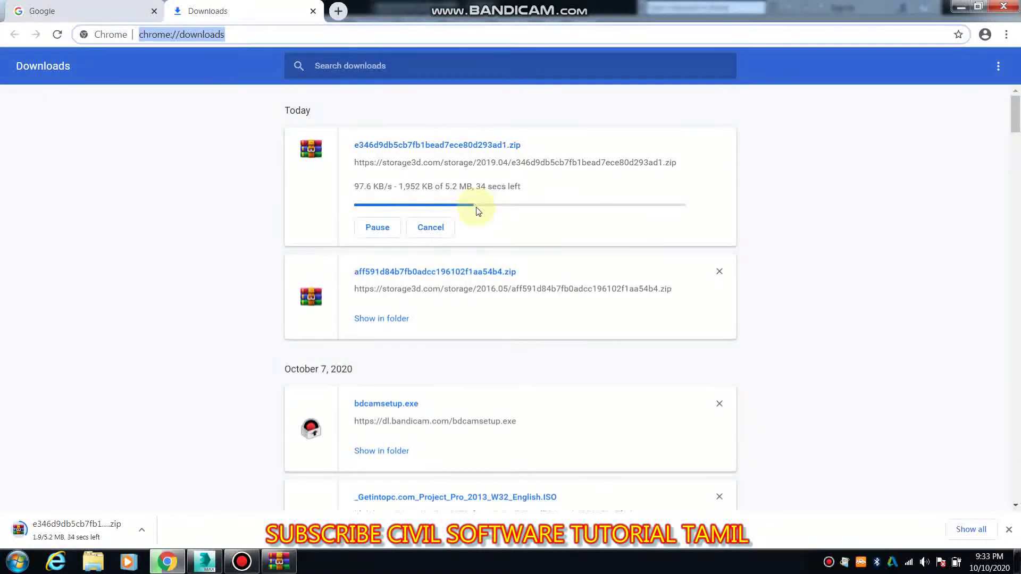
Open the downloaded gate zip in WinRAR, dismiss the licence reminder, and close it.
left_click(196, 560)
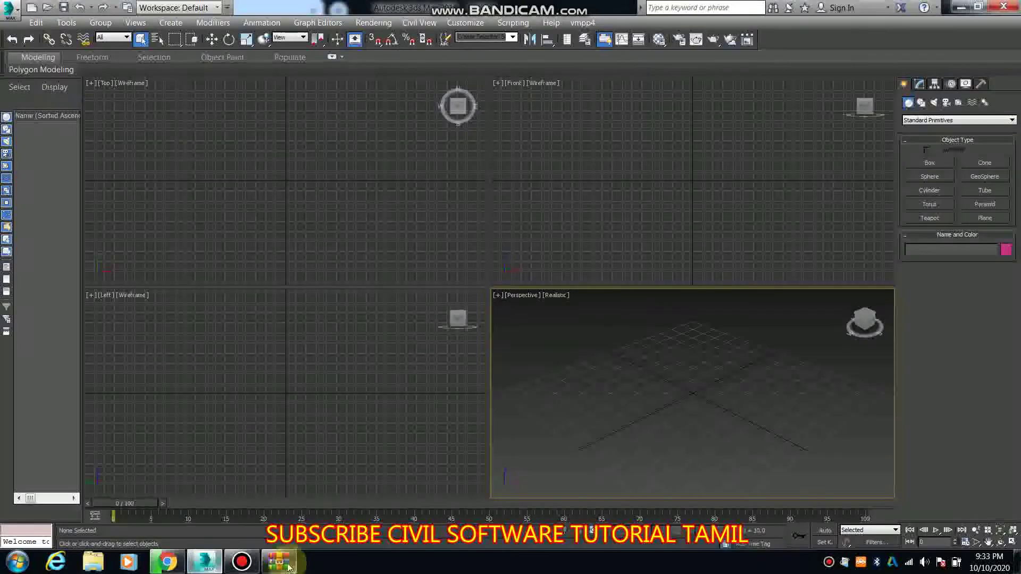
left_click(278, 561)
left_click(404, 198)
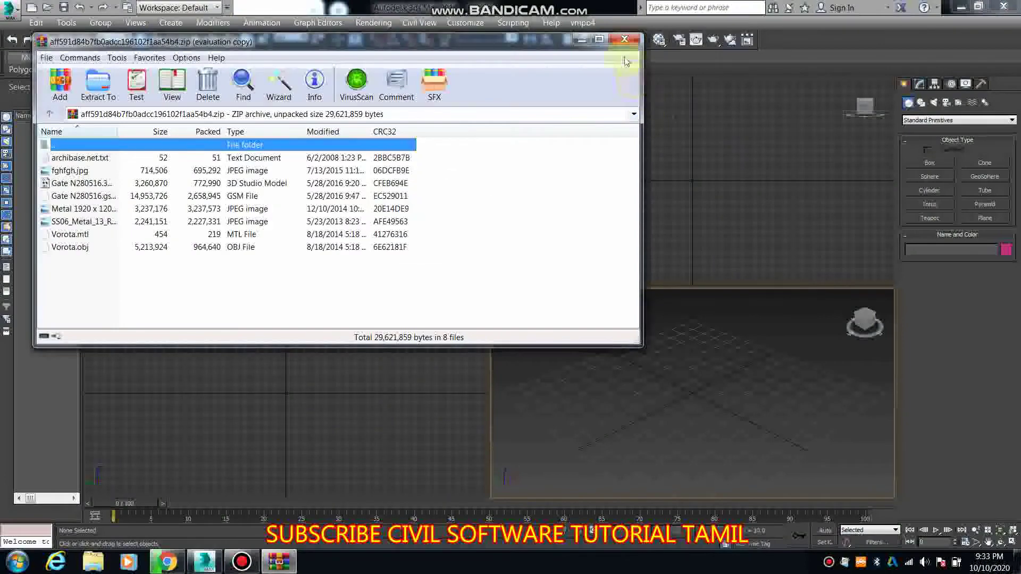
left_click(624, 39)
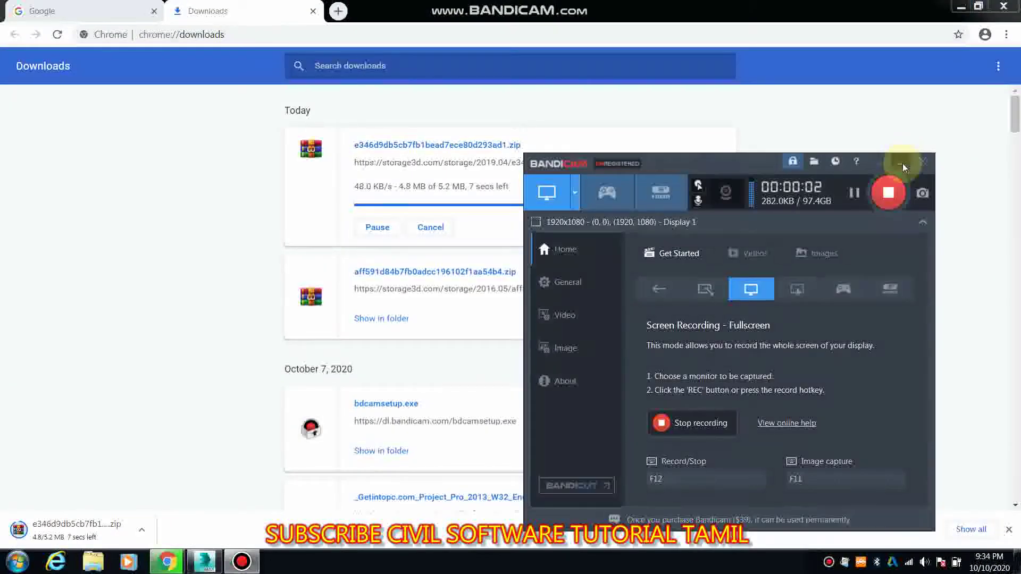
Hide Bandicam, let the 5.2 MB locker zip finish, and minimise Chrome.
left_click(902, 166)
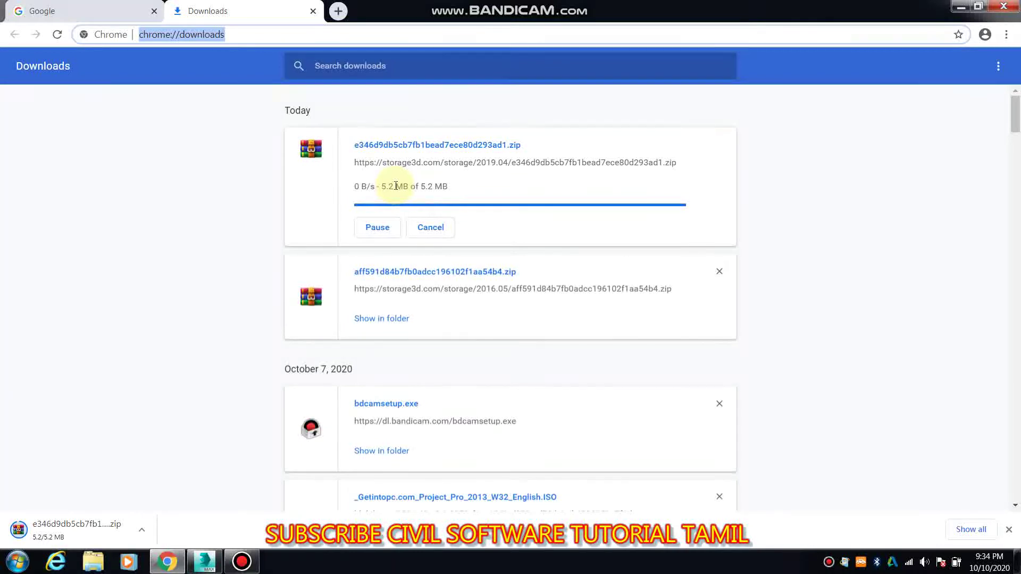
left_click(966, 4)
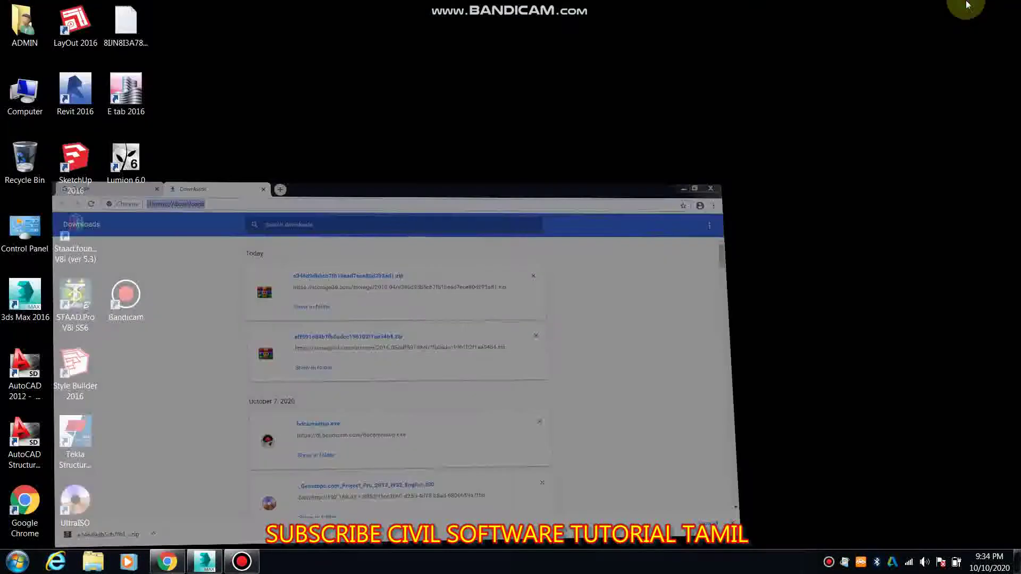
Copy the gate and locker zip archives from ADMIN's Downloads folder, then return to ADMIN.
double_click(27, 25)
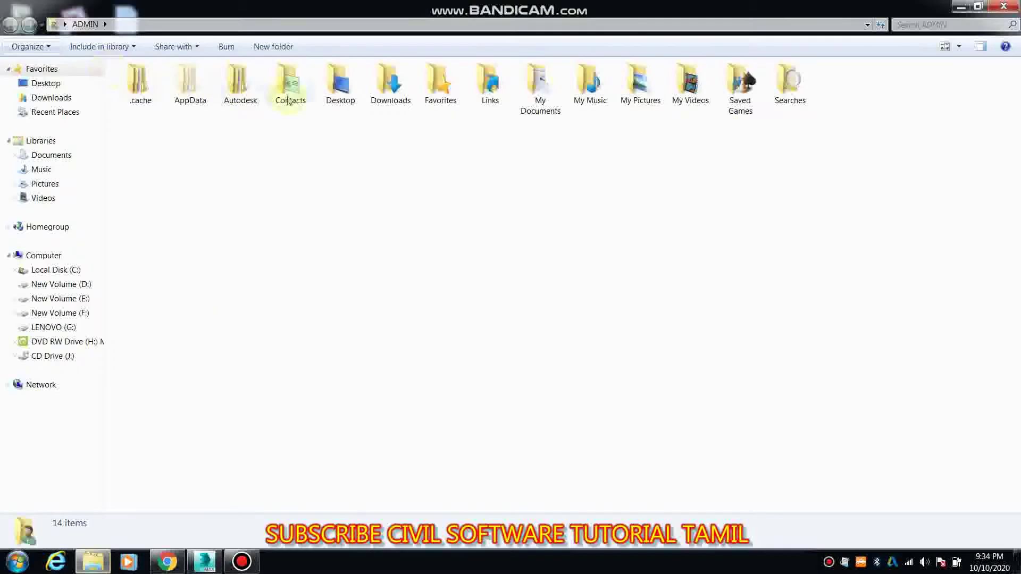
double_click(388, 85)
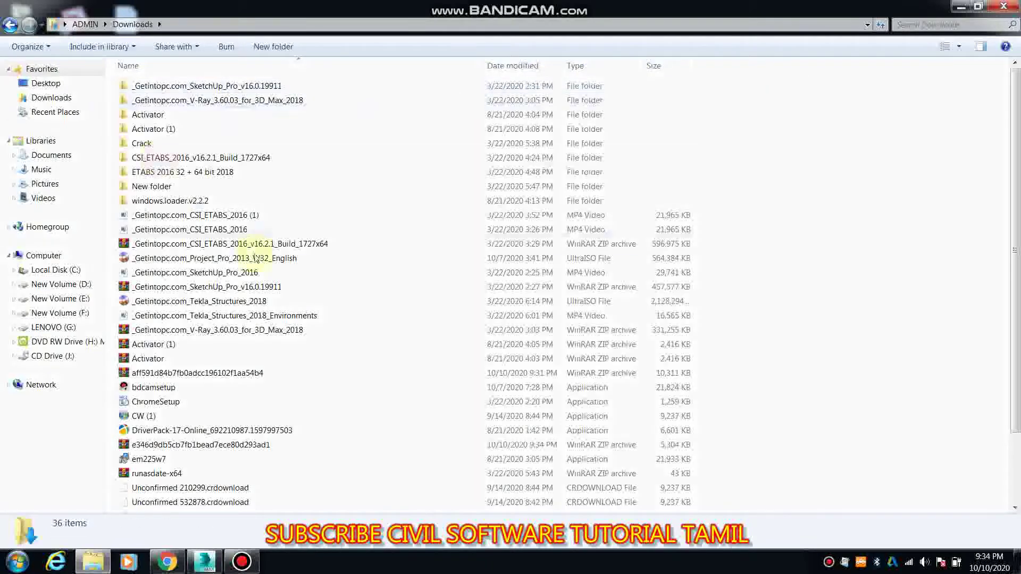
scroll(269, 314, "down", 2)
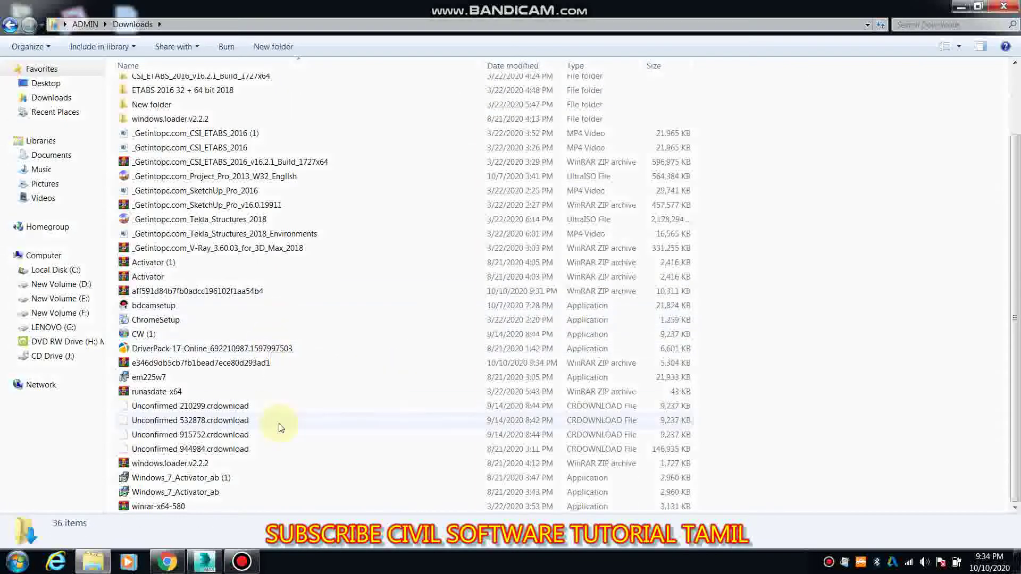
left_click(168, 291)
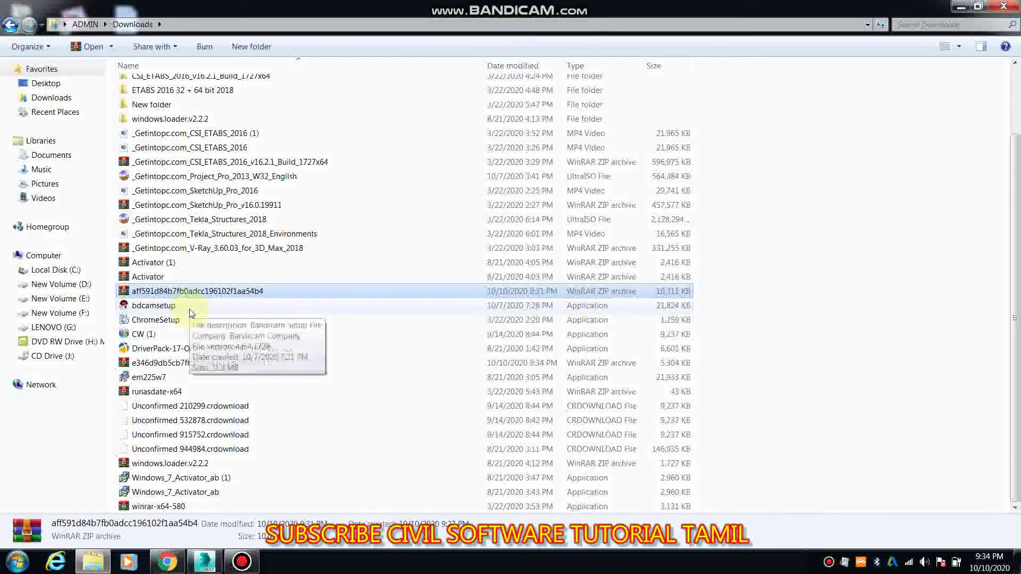
scroll(192, 314, "up", 2)
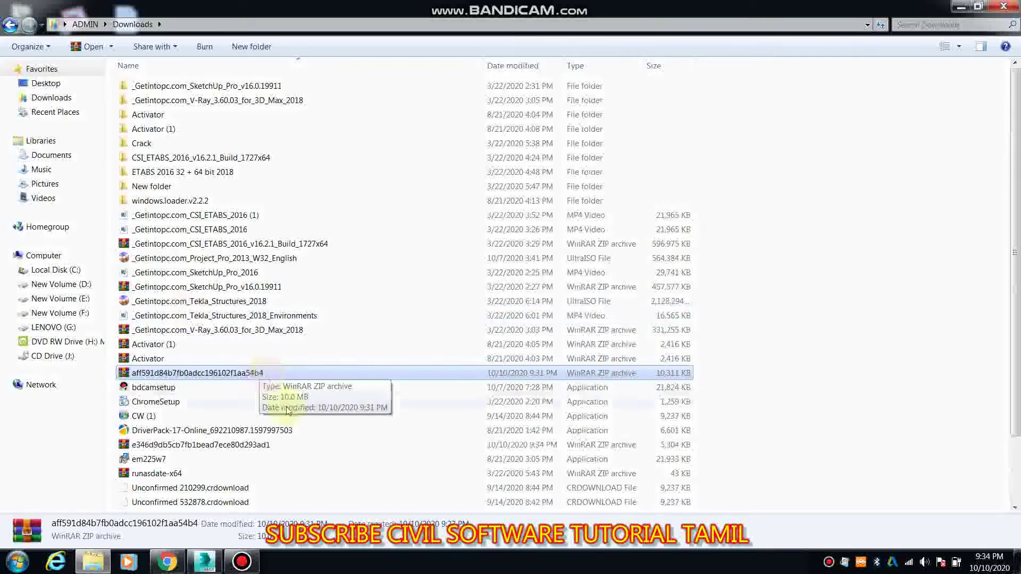
scroll(299, 423, "down", 1)
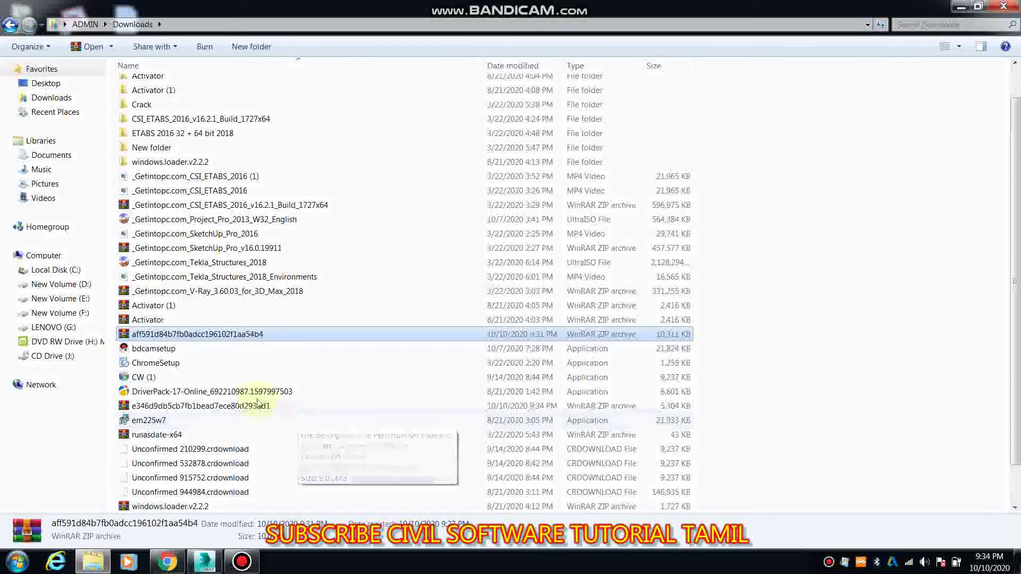
left_click(220, 406, "ctrl")
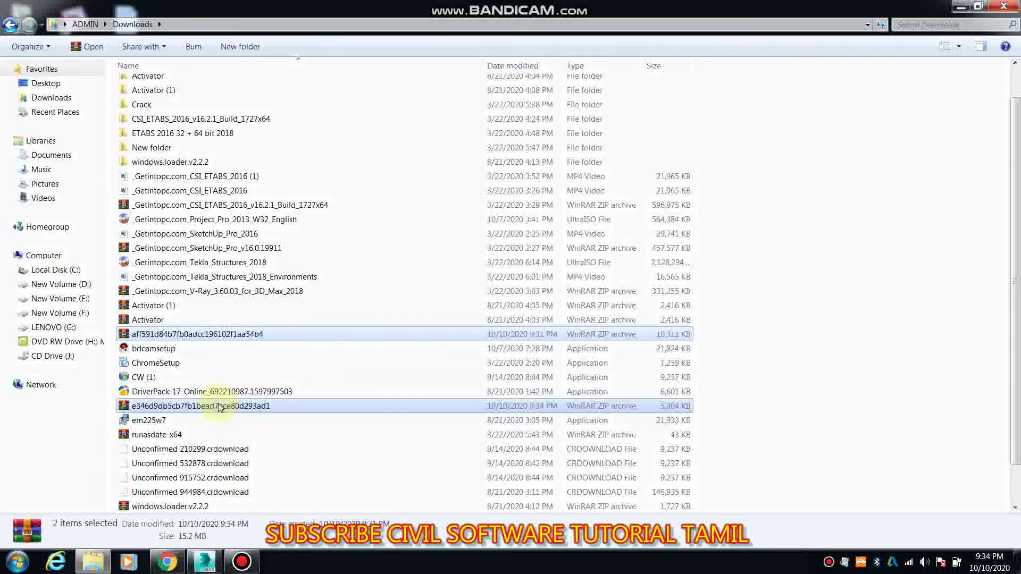
right_click(219, 407)
left_click(247, 337)
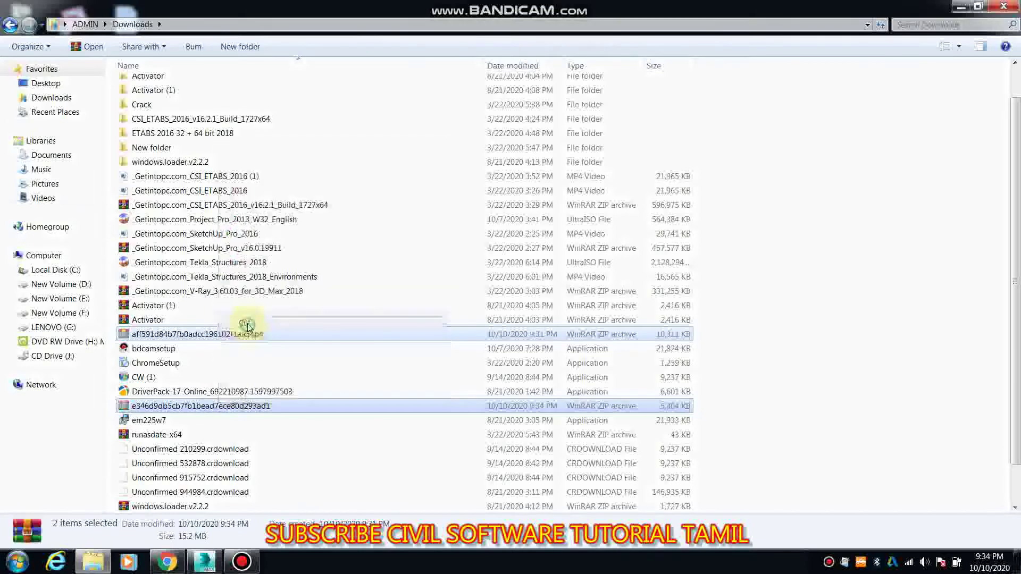
left_click(12, 26)
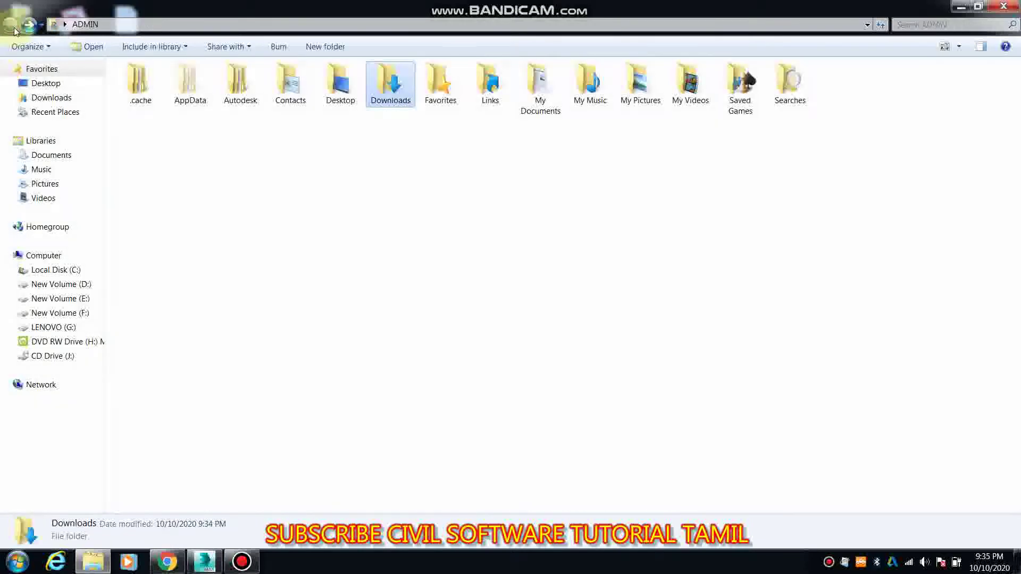
Create a 'download' folder in F:\record and paste both archives into it.
left_click(63, 314)
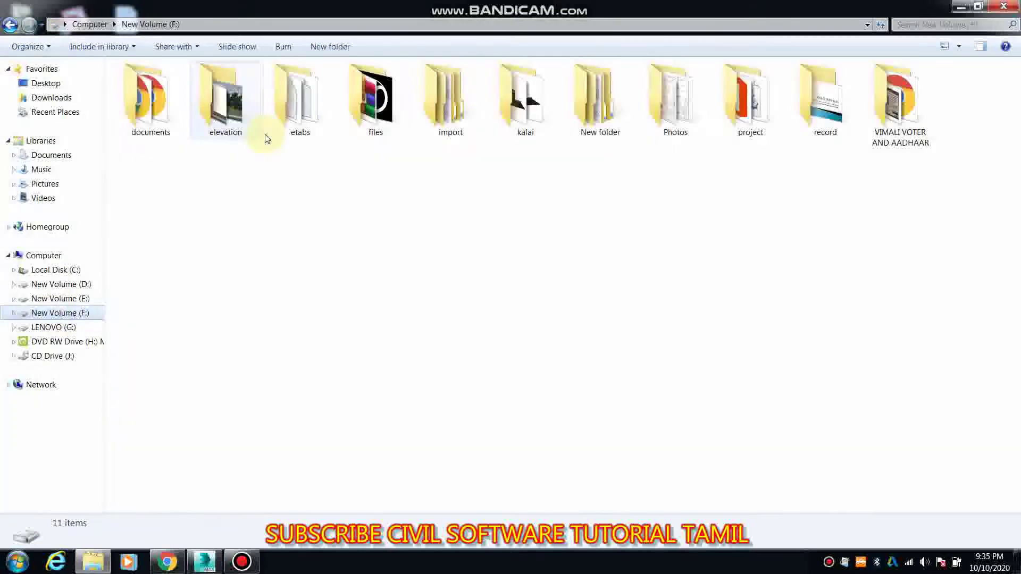
double_click(811, 112)
right_click(276, 197)
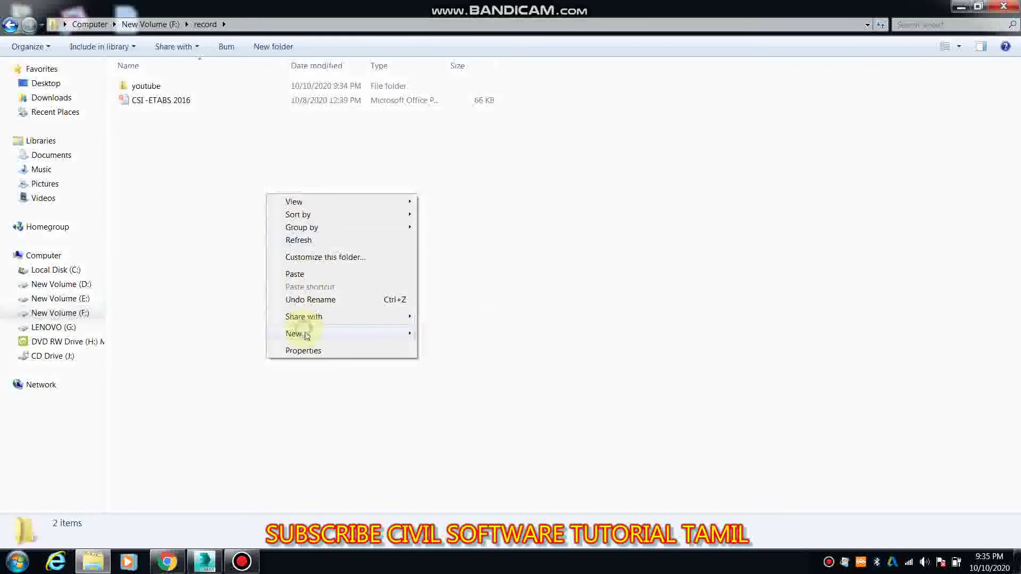
left_click(443, 335)
type("download")
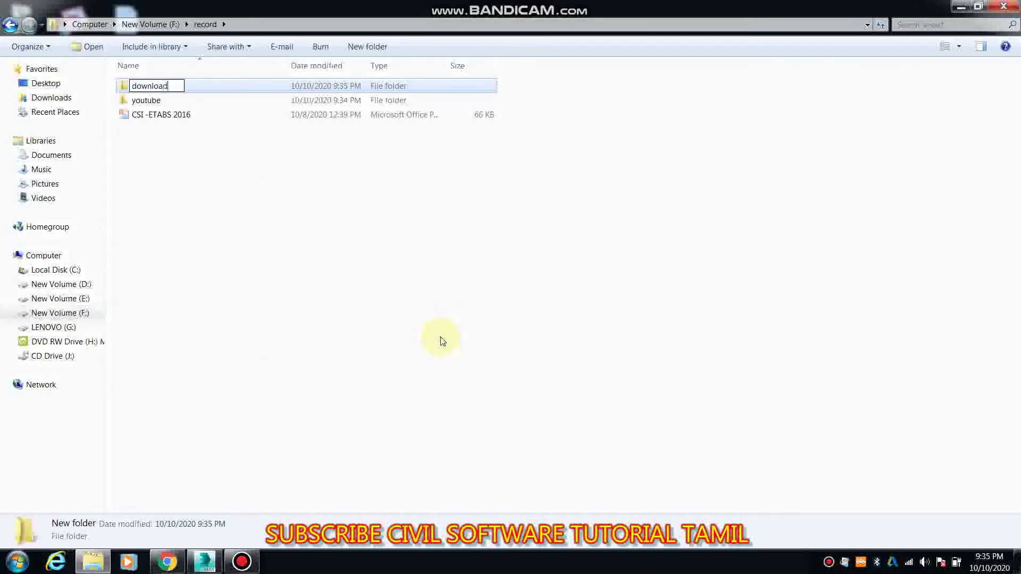
key("Return")
key("Return")
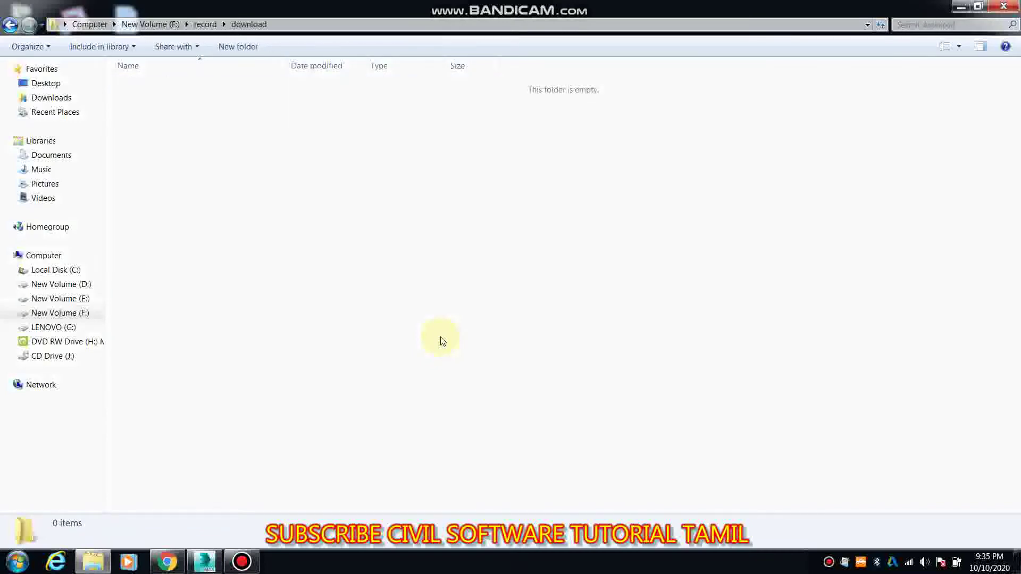
key("ctrl+v")
Add two subfolders and move the 10,311 KB gate archive into New folder.
left_click(374, 246)
left_click(386, 92)
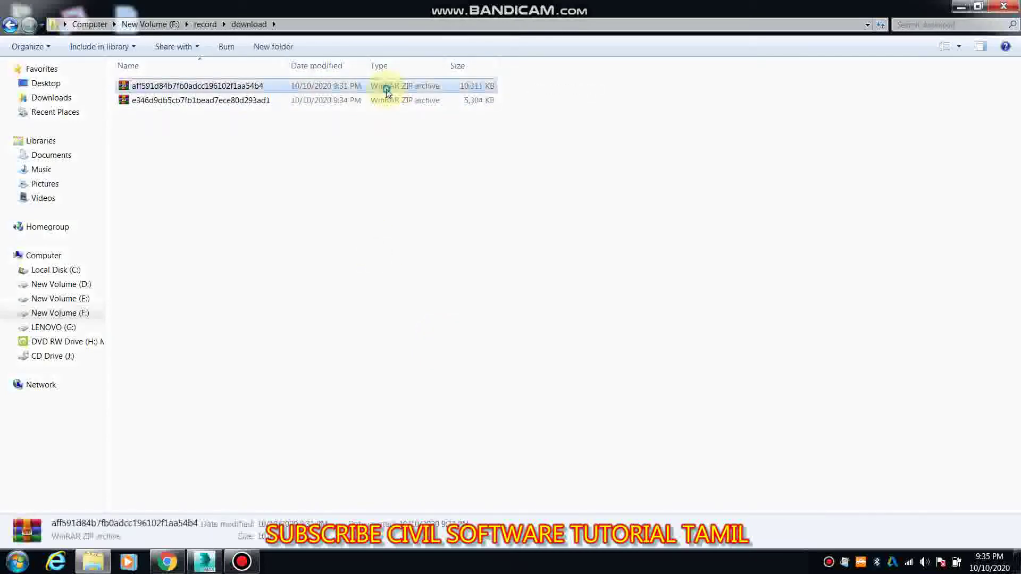
right_click(387, 91)
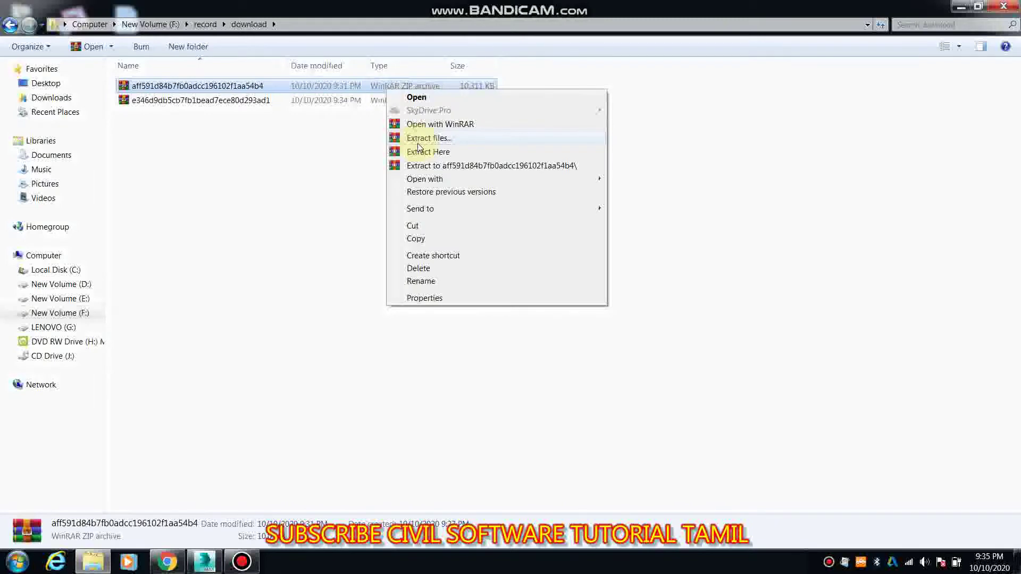
left_click(178, 157)
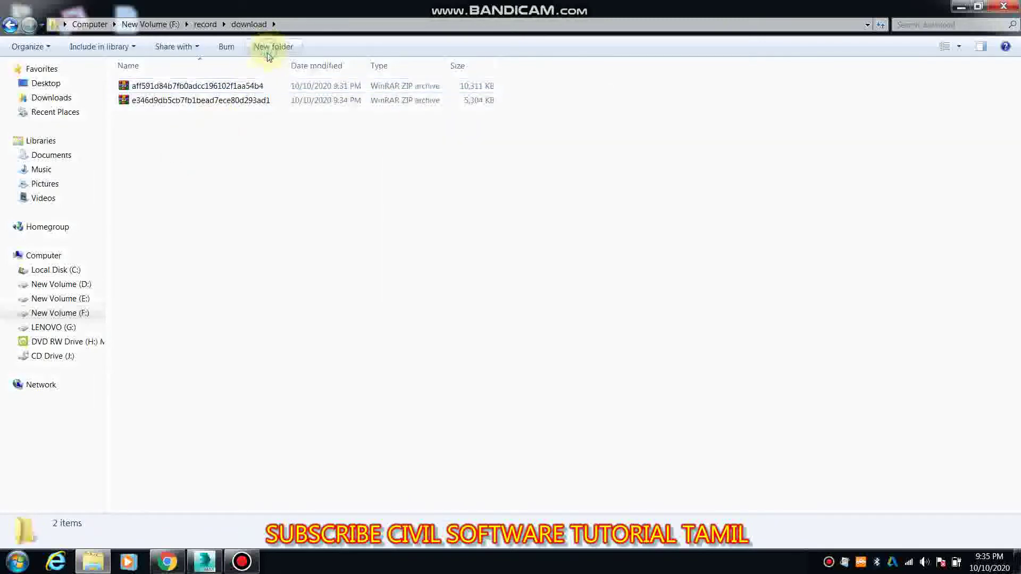
left_click(274, 46)
key("Return")
left_click(313, 48)
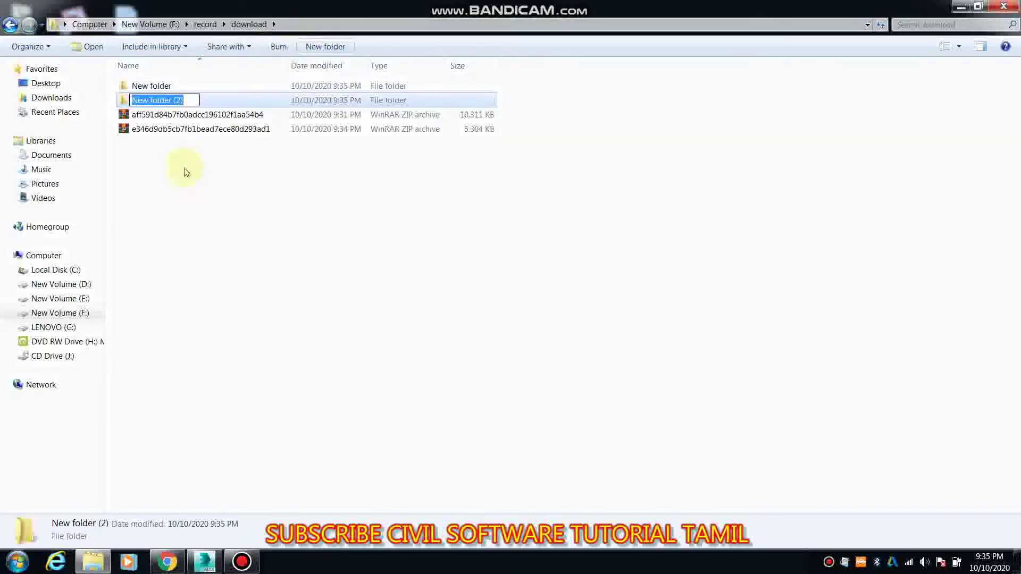
left_click(184, 166)
mouse_move(182, 114)
left_mouse_down()
mouse_move(160, 91)
mouse_move(159, 101)
left_mouse_up()
left_click(166, 88)
Extract the gate zip's contents inside New folder.
double_click(166, 88)
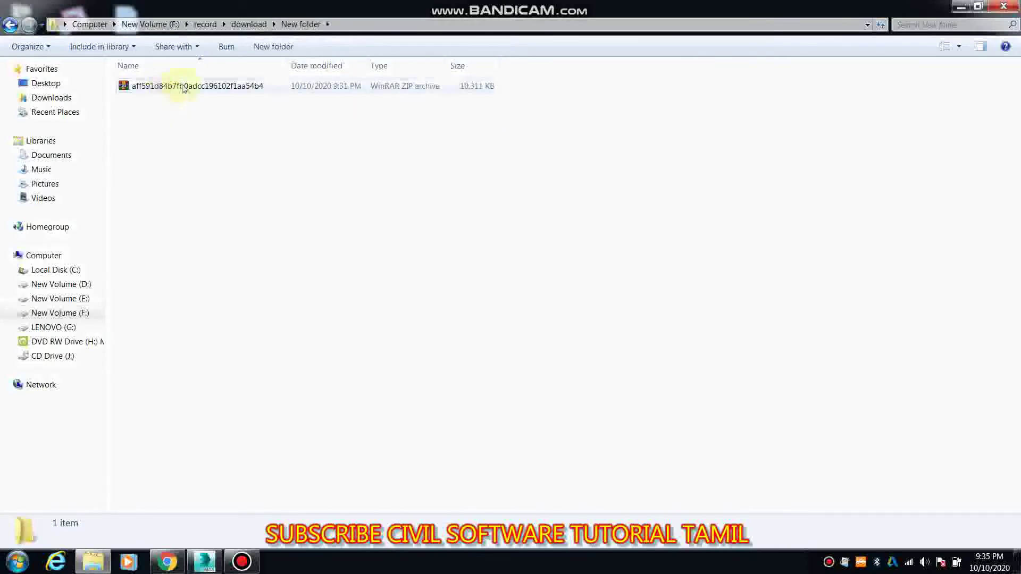
left_click(181, 92)
right_click(181, 91)
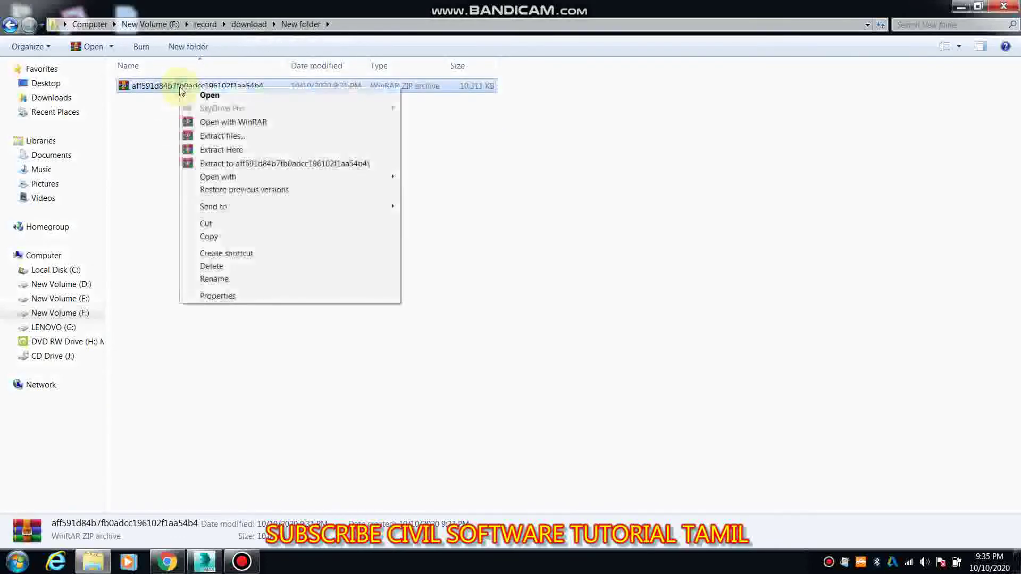
left_click(223, 148)
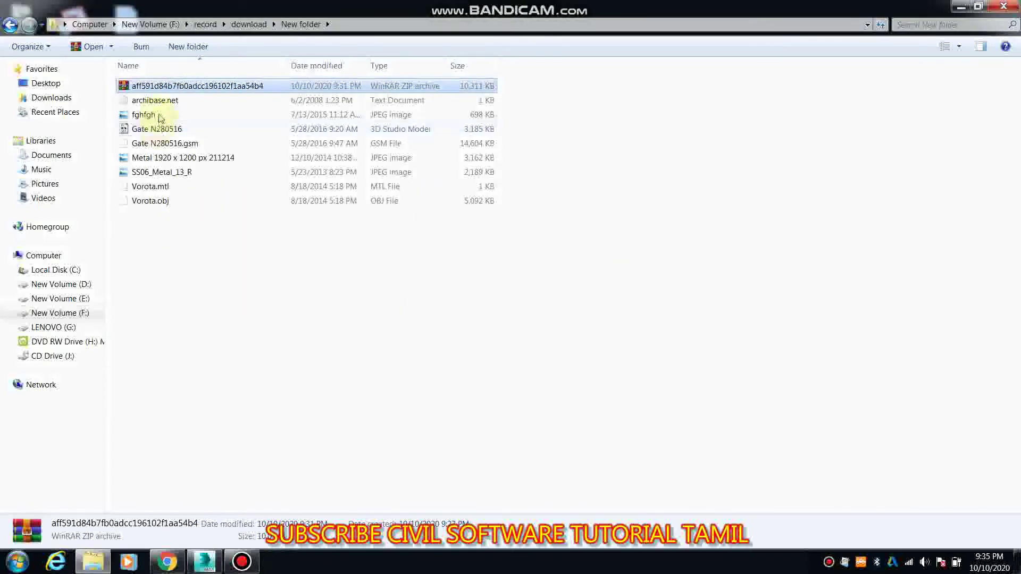
Preview the fghfgh texture image, then select the Gate N280516 model file.
double_click(150, 117)
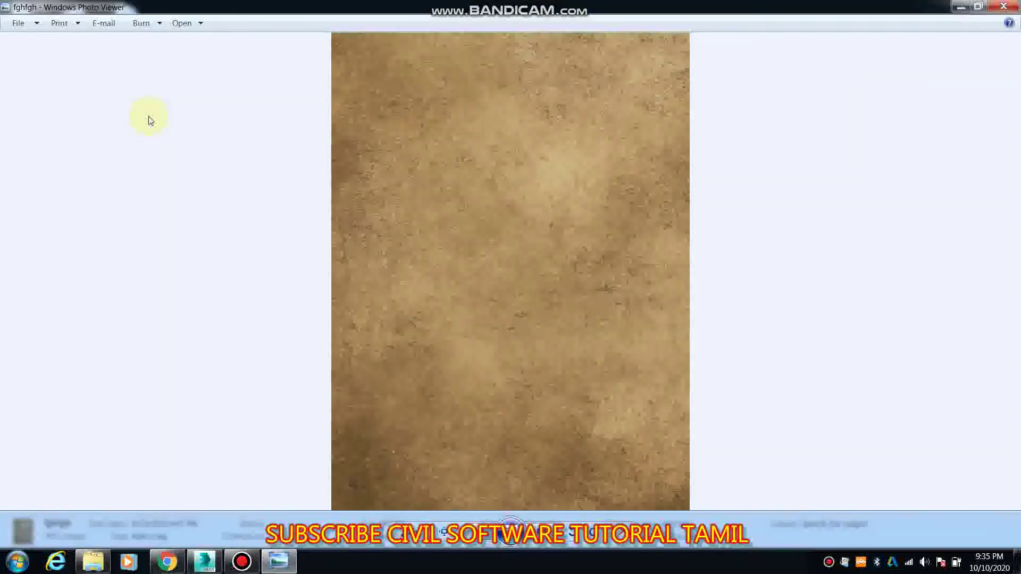
left_click(1007, 6)
left_click(273, 322)
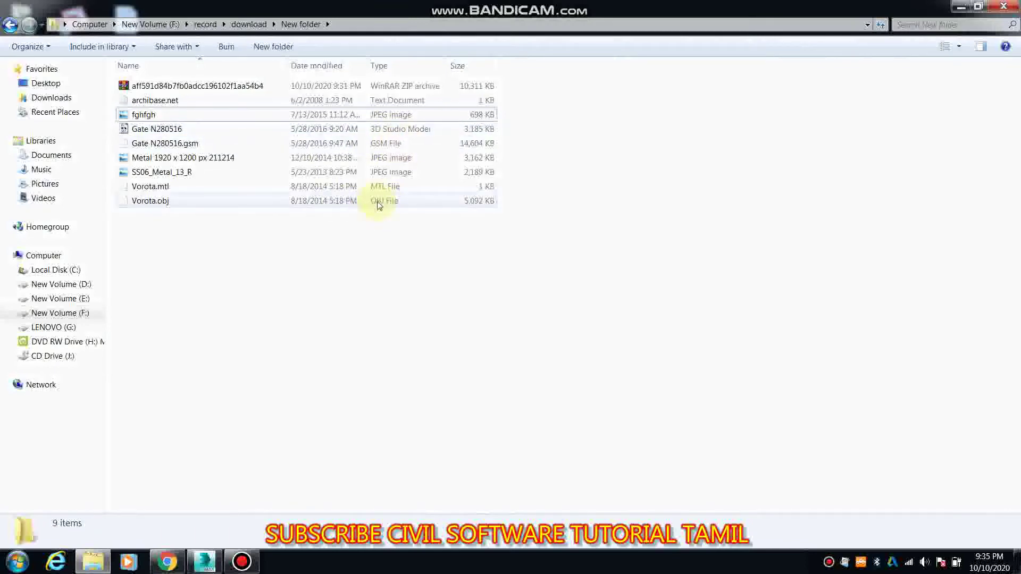
left_click(381, 133)
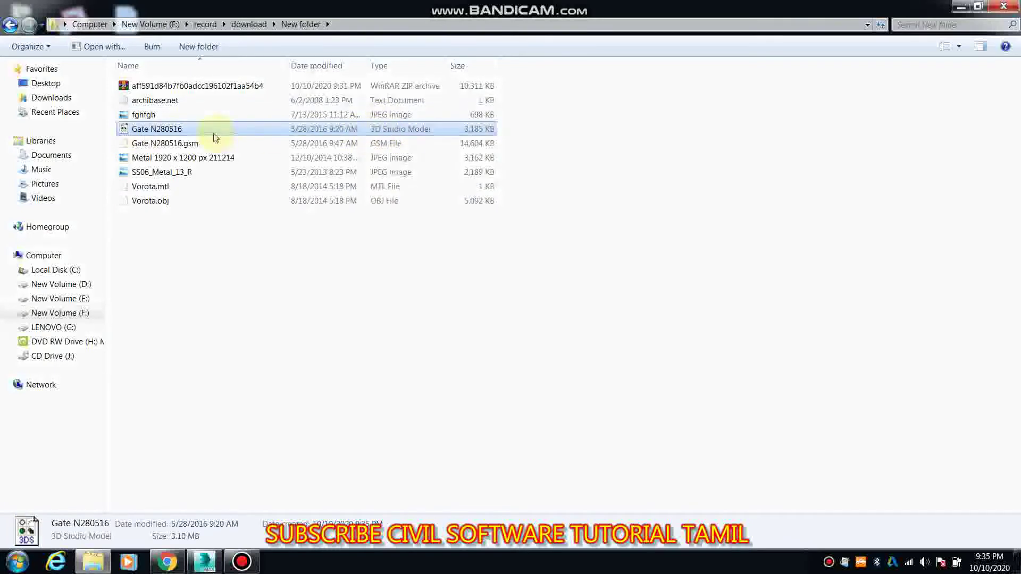
Merge Gate N280516.3ds into the scene and maximize the Perspective viewport.
mouse_move(195, 130)
left_mouse_down()
mouse_move(407, 182)
mouse_move(416, 283)
mouse_move(211, 561)
mouse_move(678, 431)
left_mouse_up()
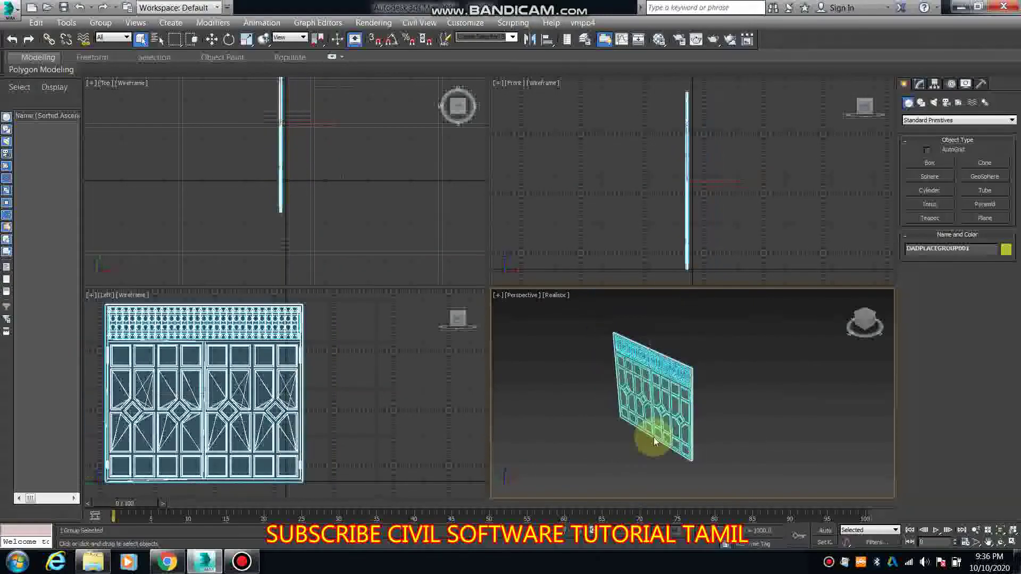
left_click(648, 440)
left_click(729, 442)
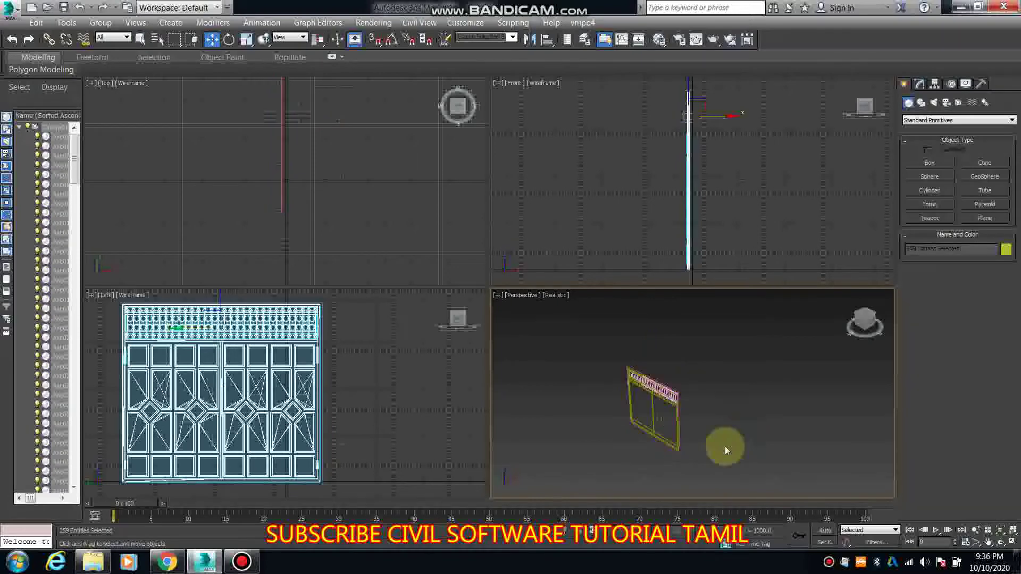
key("alt+w")
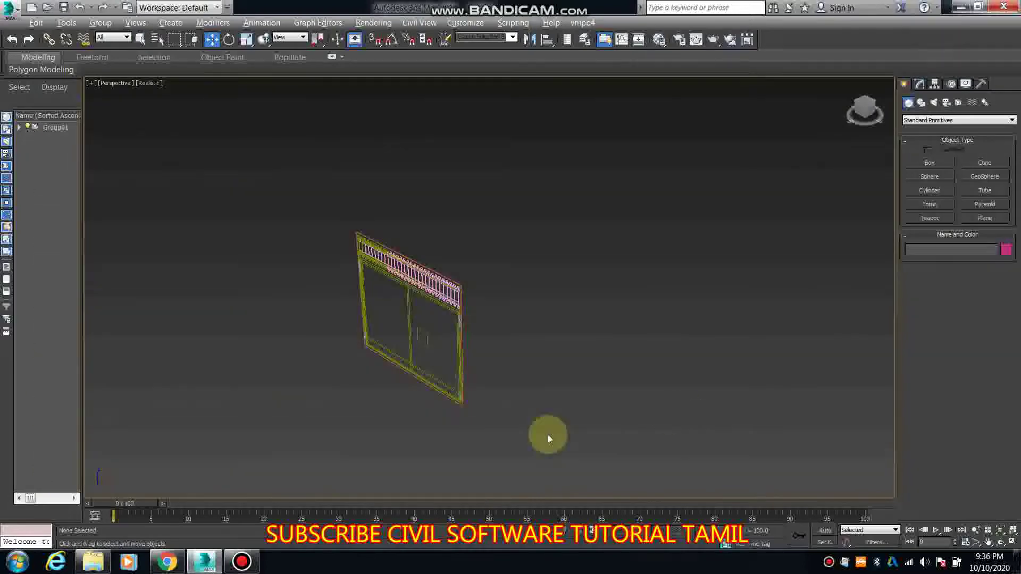
Inspect the gate's parts: the pattern lines, Rectangle0 panel, and grille circles Circle084 and Circle083.
mouse_move(547, 435)
middle_mouse_down("alt")
mouse_move(439, 302)
mouse_move(588, 294)
middle_mouse_up("alt")
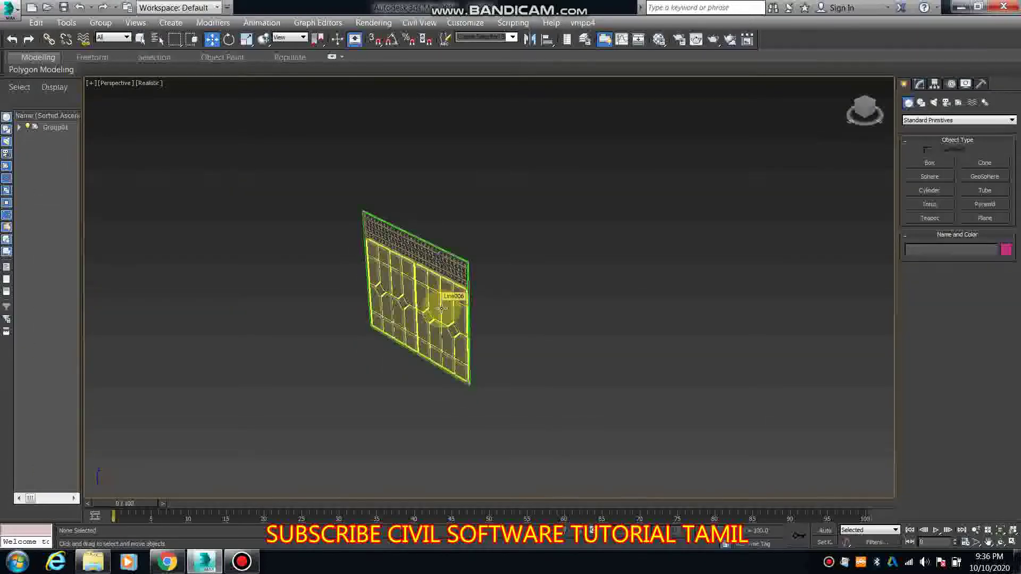
scroll(587, 294, "up", 5)
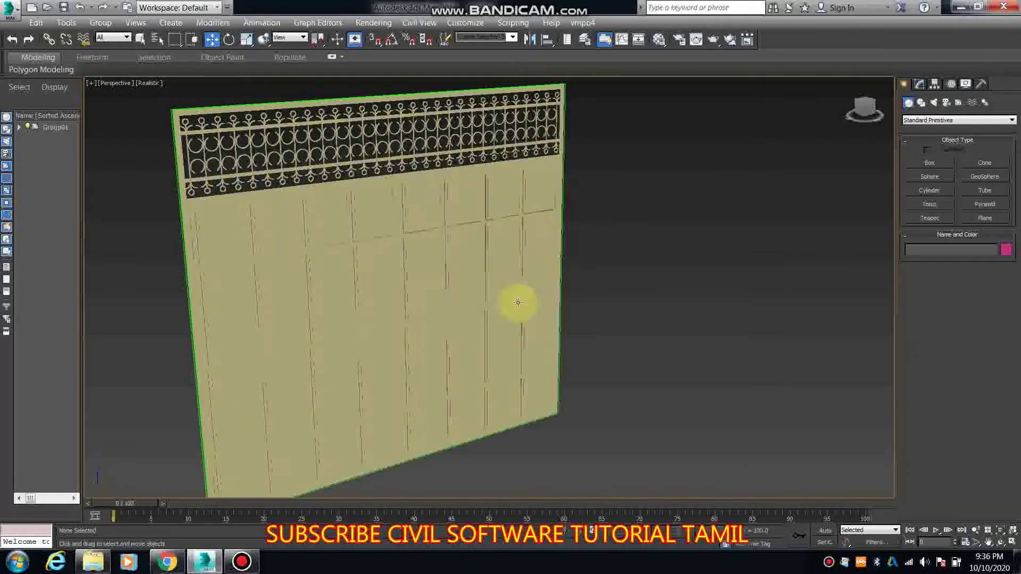
left_click(491, 318)
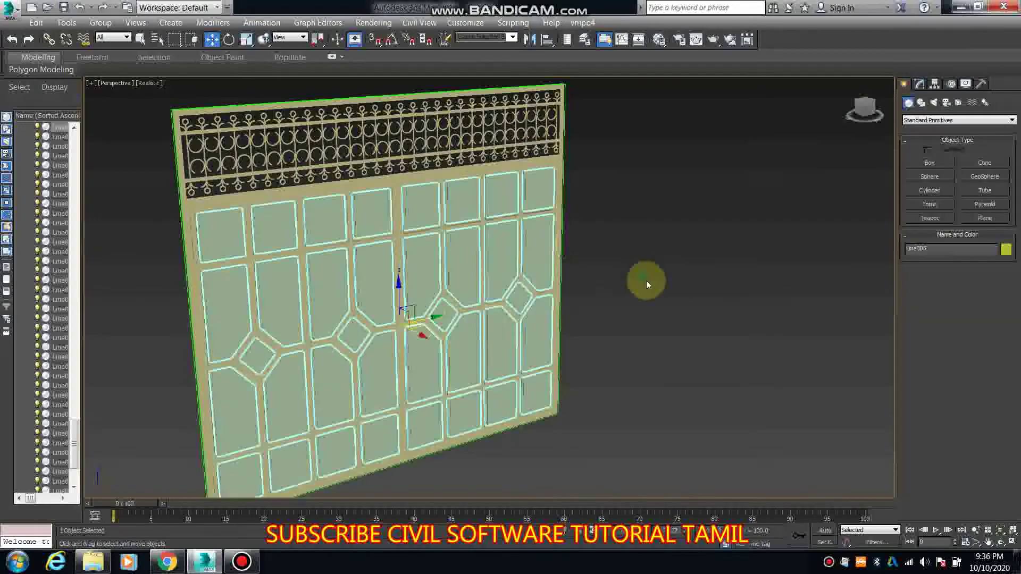
left_click(365, 178)
left_click(325, 213)
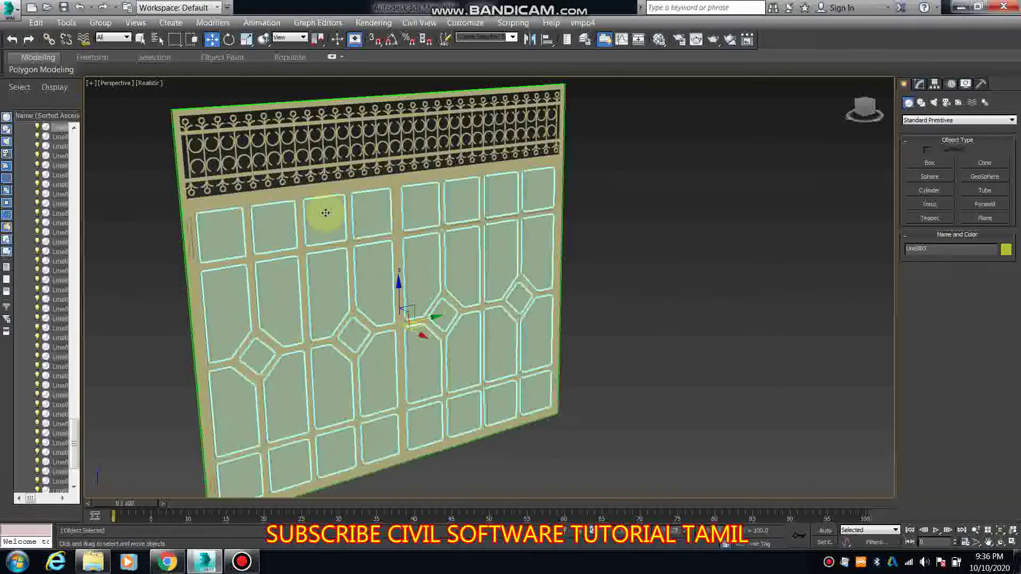
left_click(335, 140)
scroll(307, 162, "up", 5)
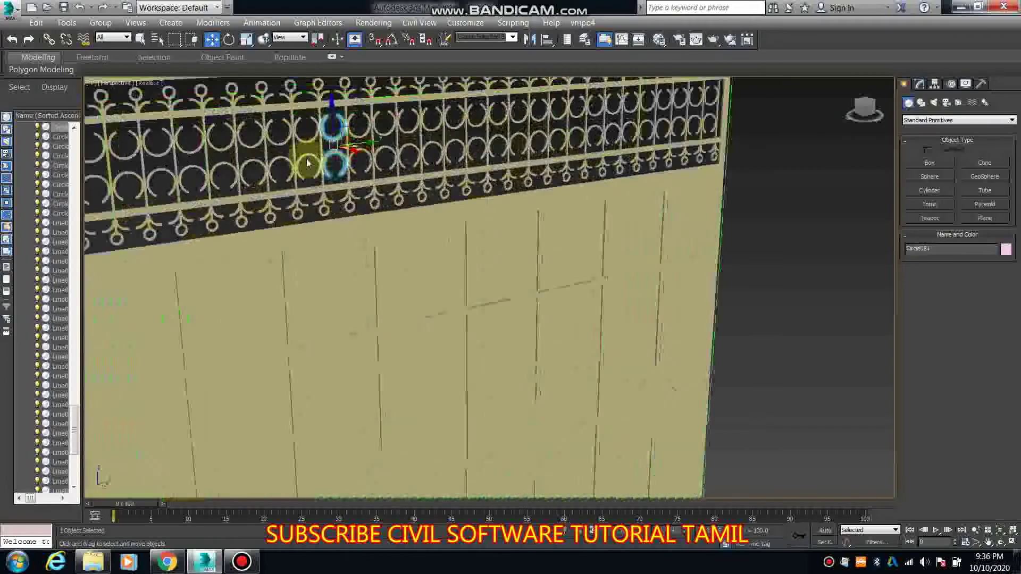
left_click(276, 133)
scroll(592, 222, "down", 5)
scroll(592, 222, "down", 3)
left_click(629, 239)
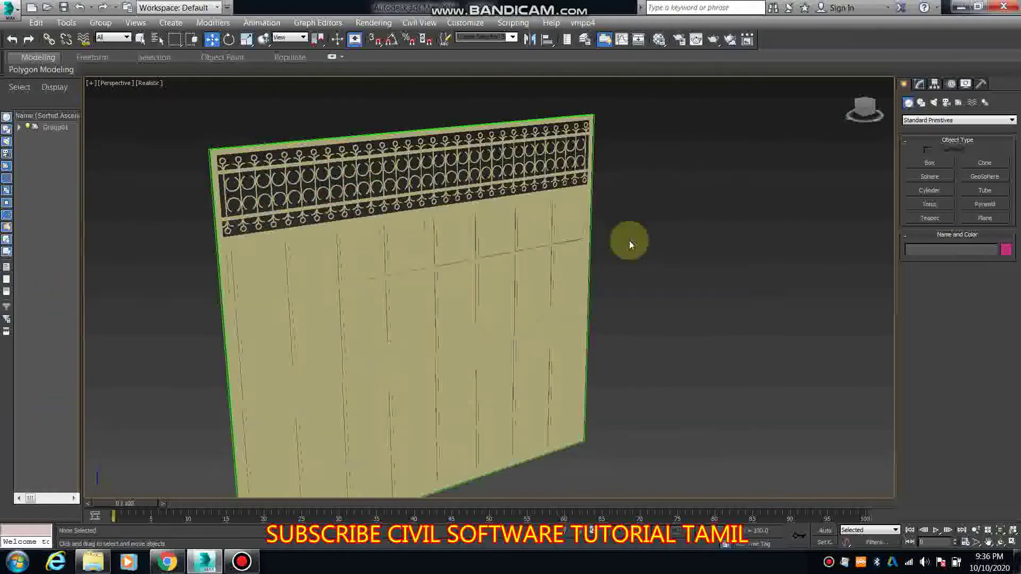
Zoom around the gate model, then go back to Chrome's downloads list.
scroll(629, 239, "down", 3)
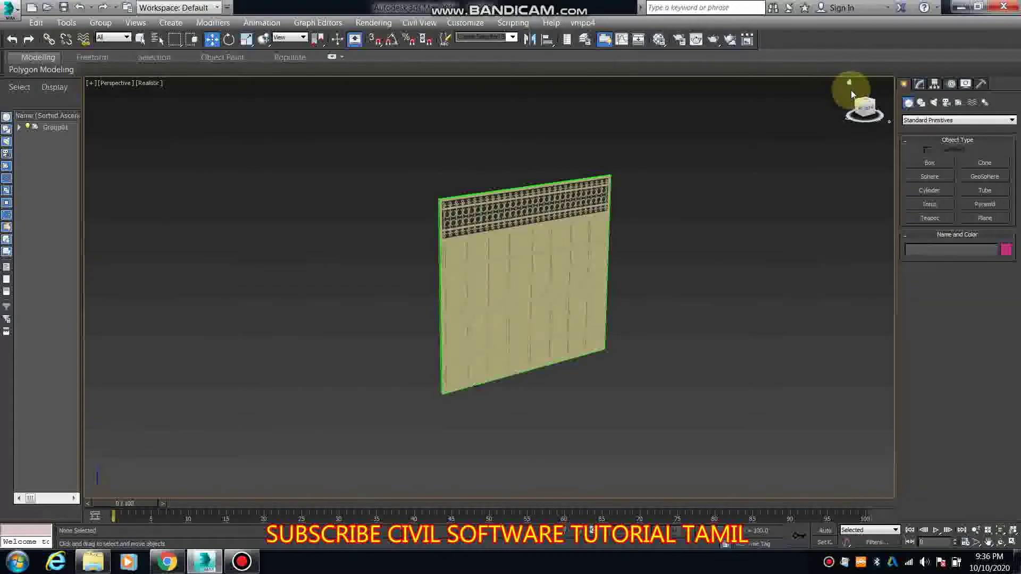
scroll(854, 92, "up", 5)
scroll(494, 266, "up", 3)
scroll(492, 265, "down", 3)
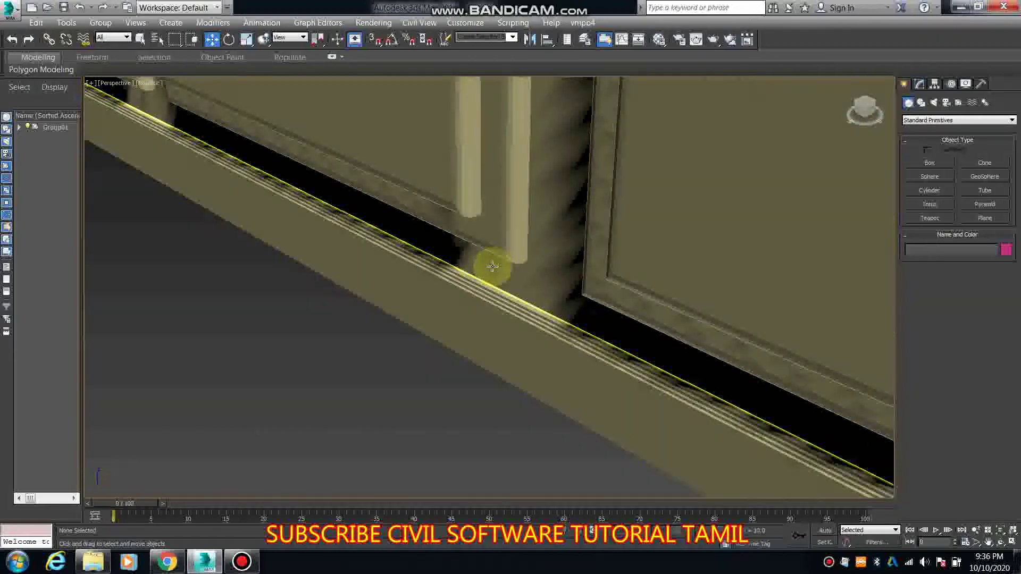
scroll(489, 265, "down", 3)
scroll(486, 264, "down", 3)
scroll(483, 324, "down", 1)
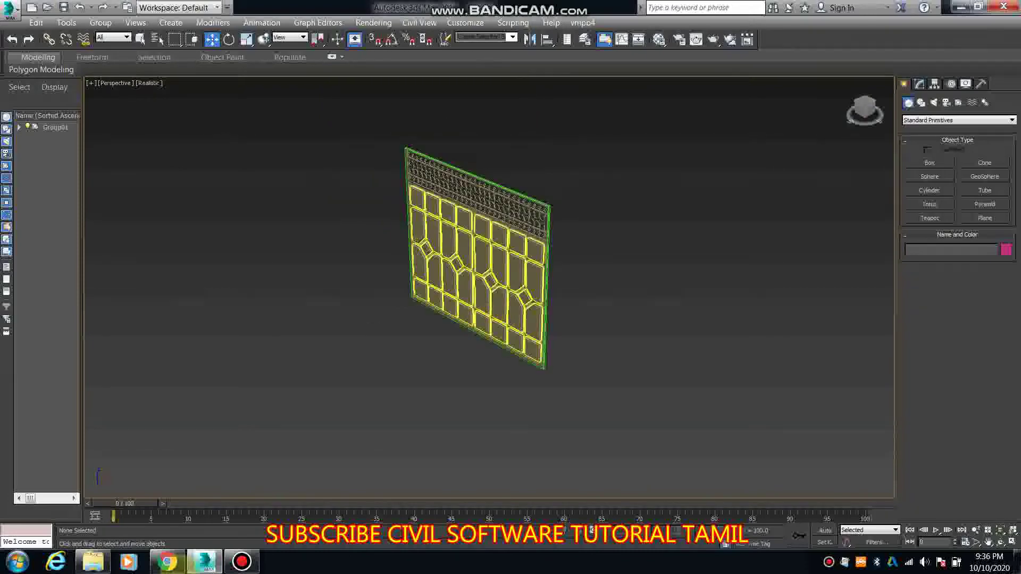
left_click(175, 561)
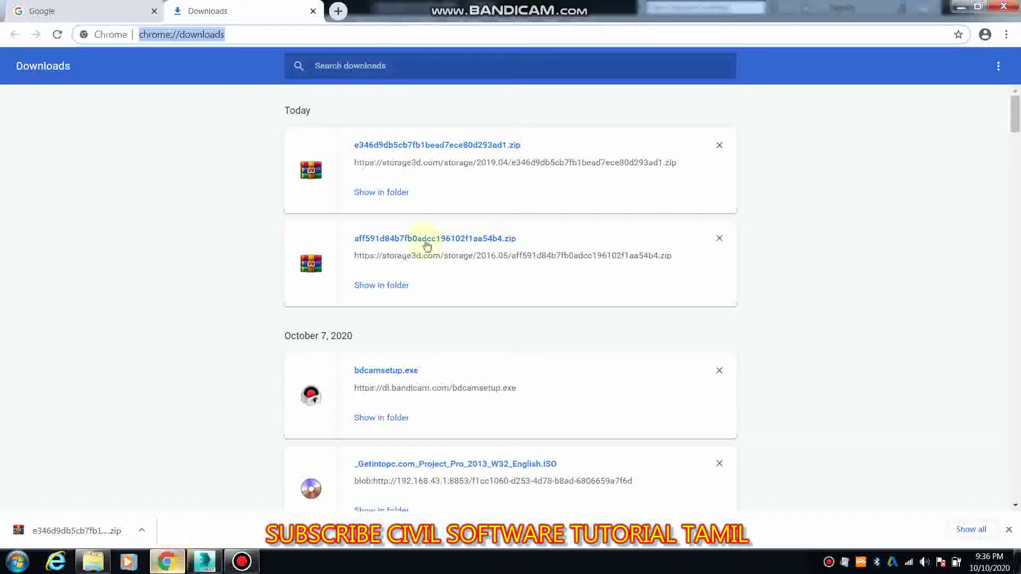
Extract the second ZIP inside New folder (2) and select the Locker N260419 model file.
left_click(85, 562)
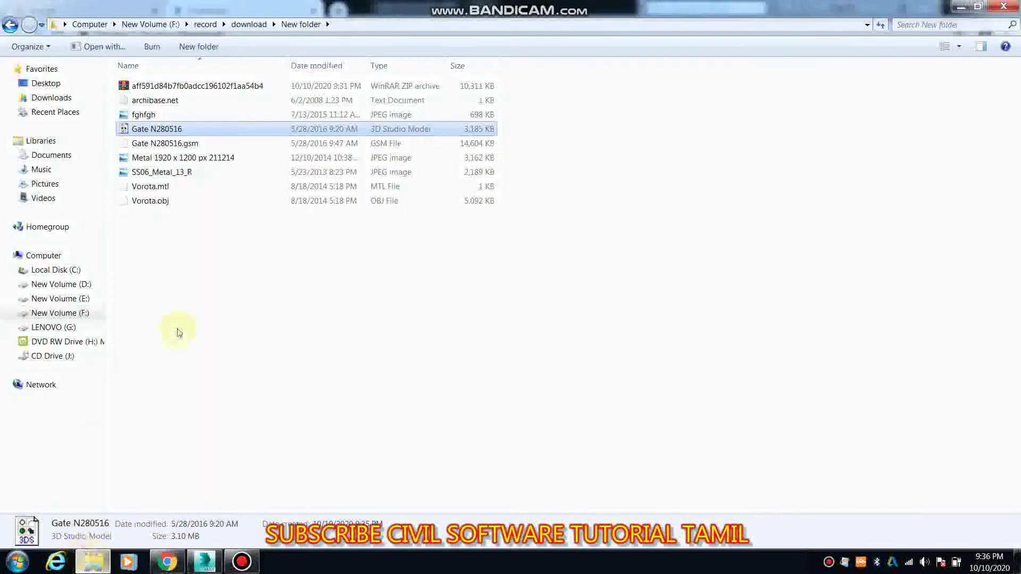
left_click(11, 25)
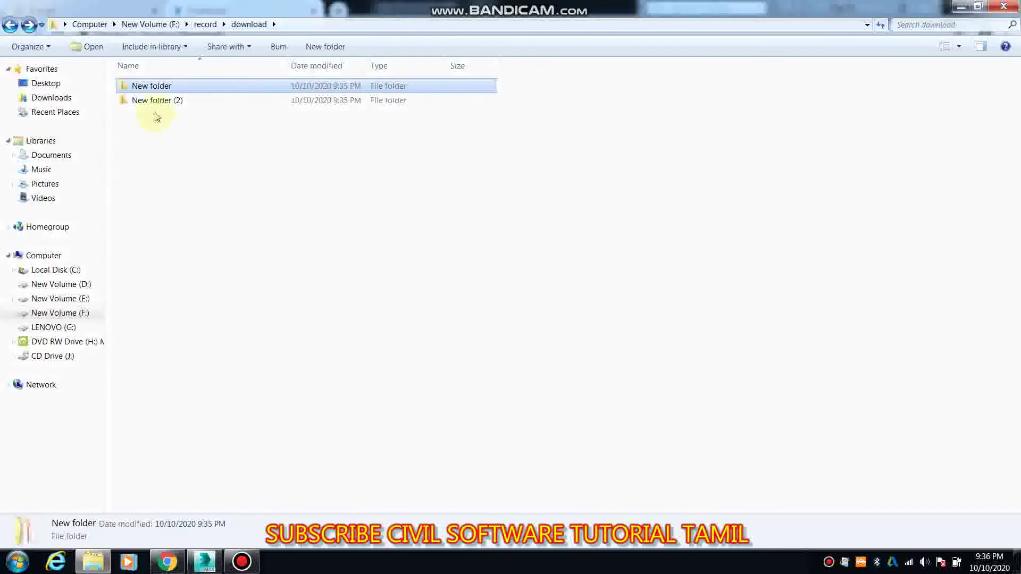
double_click(153, 101)
right_click(157, 89)
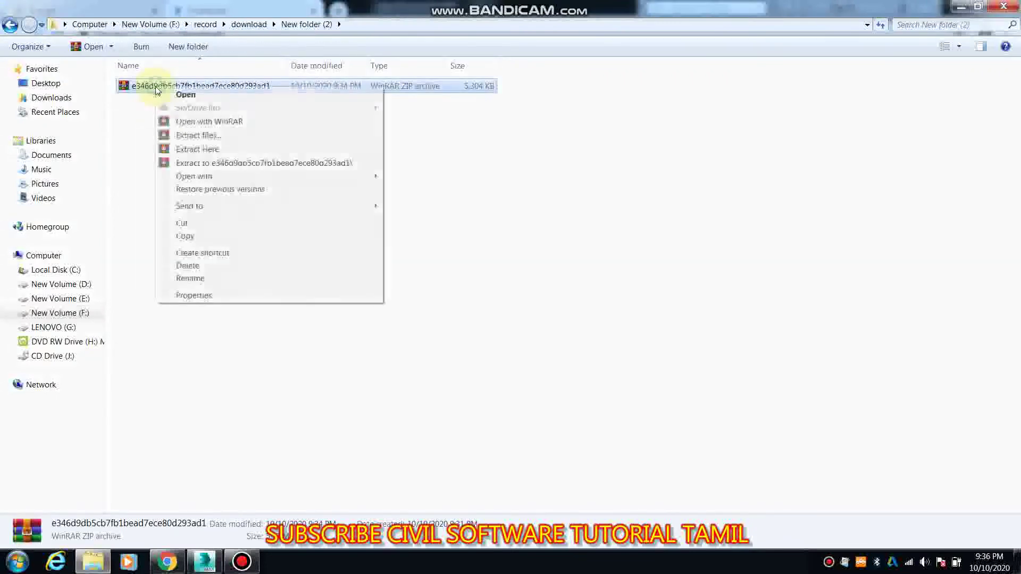
left_click(196, 149)
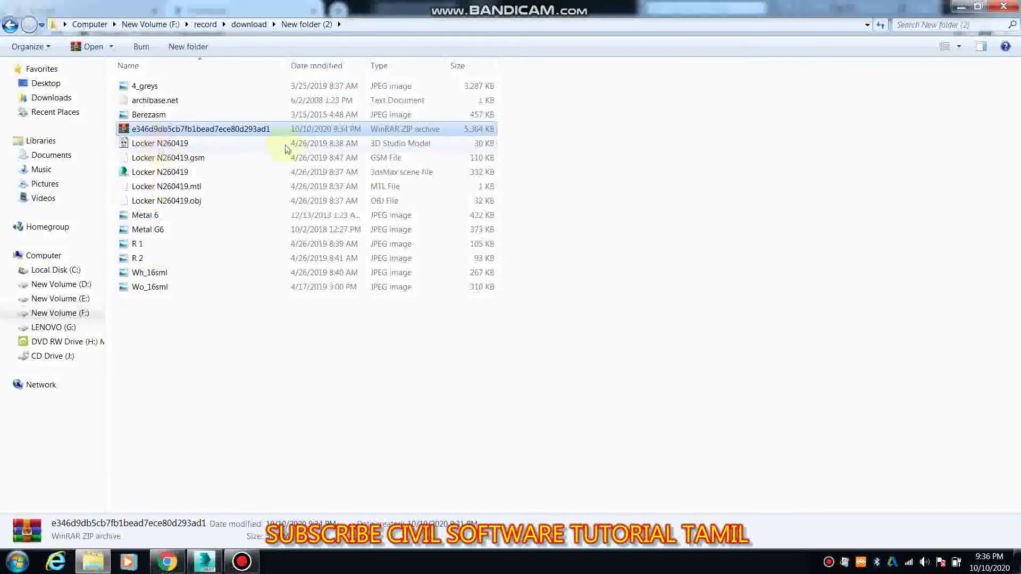
left_click(386, 149)
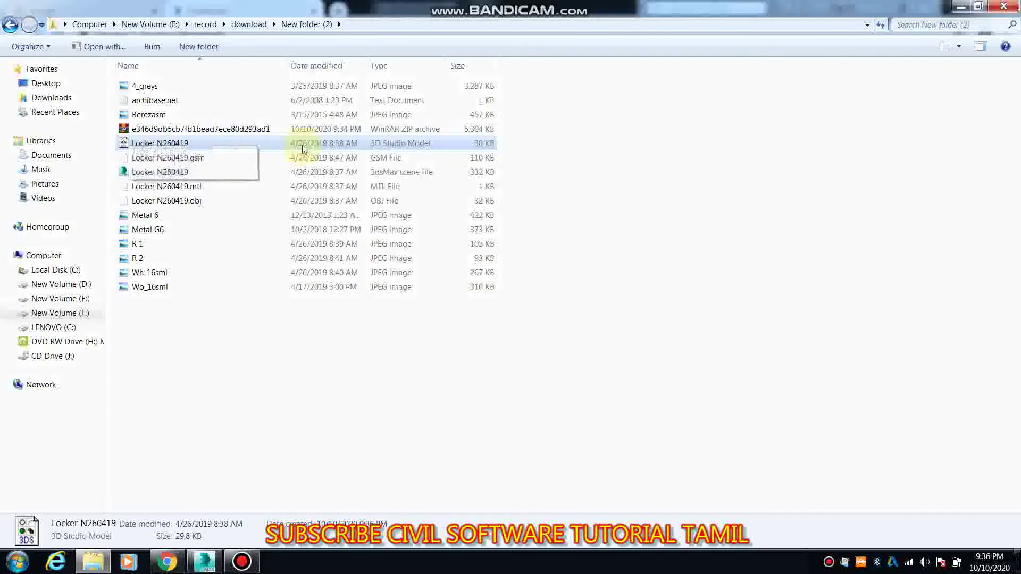
Import Locker N260419 into 3ds Max, auto-renaming conflicting objects, and place the cabinet.
mouse_move(303, 149)
left_mouse_down()
mouse_move(217, 568)
mouse_move(262, 414)
left_mouse_up()
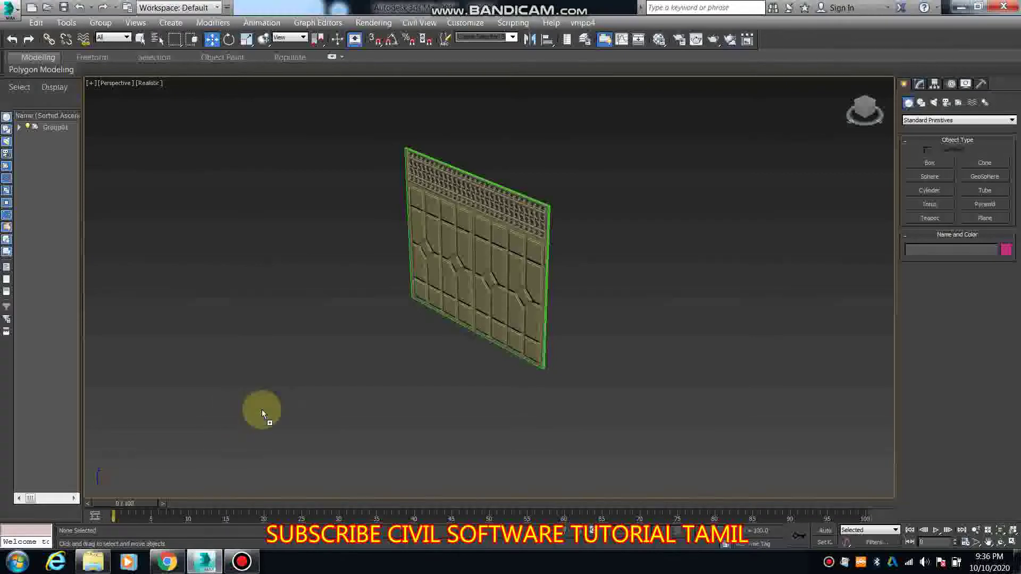
left_click(375, 303)
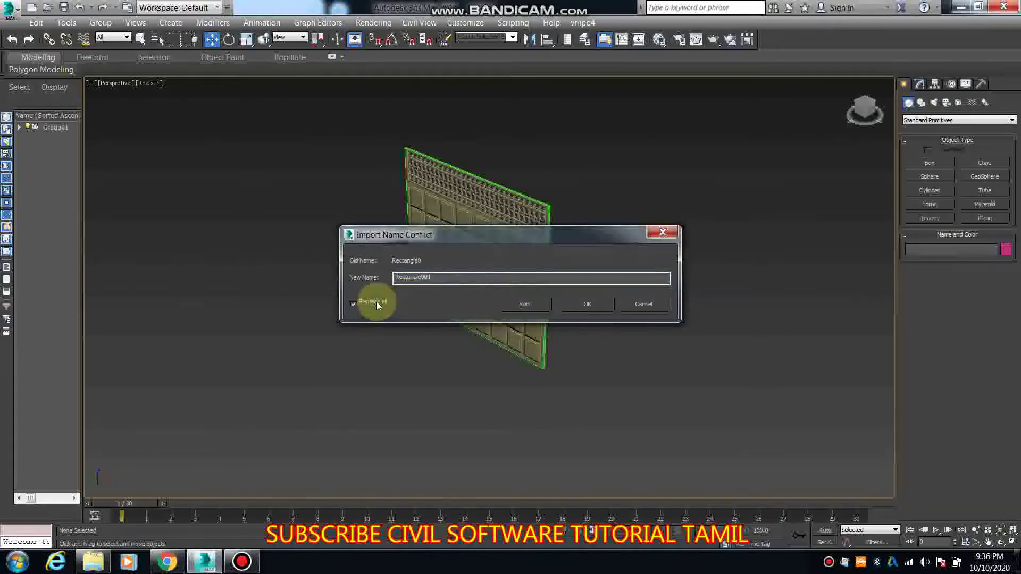
left_click(587, 304)
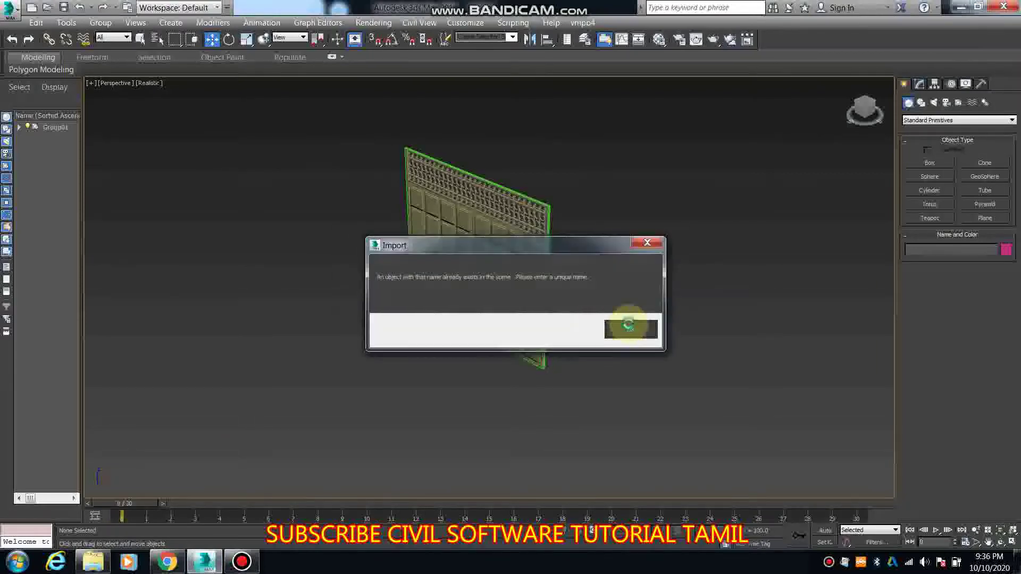
left_click(629, 326)
left_click(526, 304)
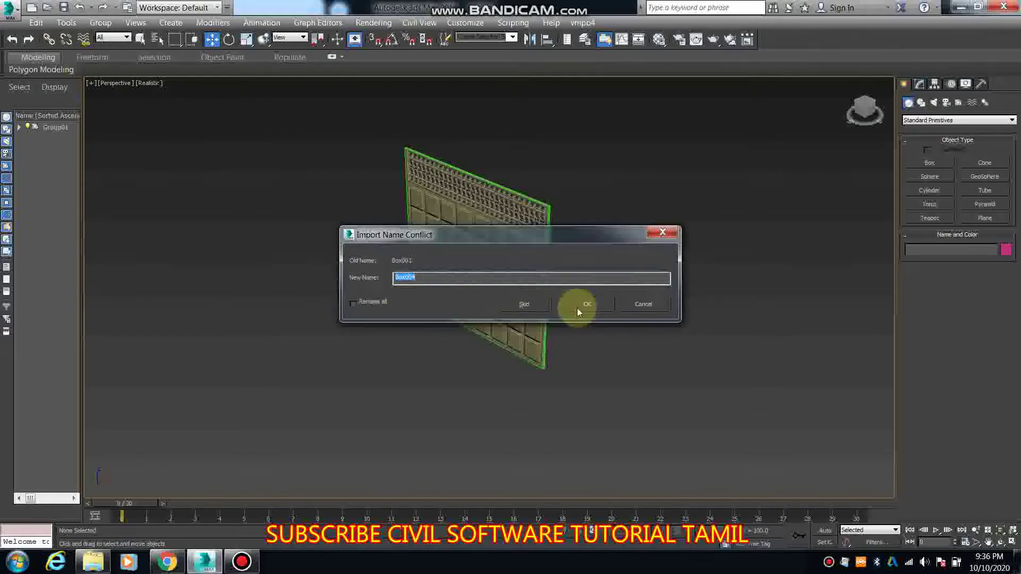
left_click(376, 302)
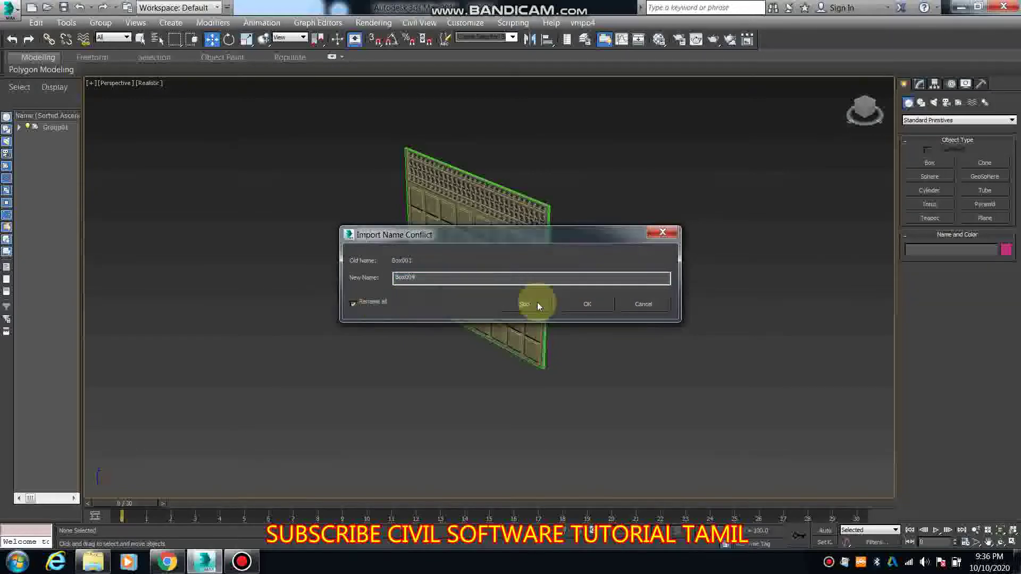
left_click(525, 302)
scroll(406, 351, "down", 5)
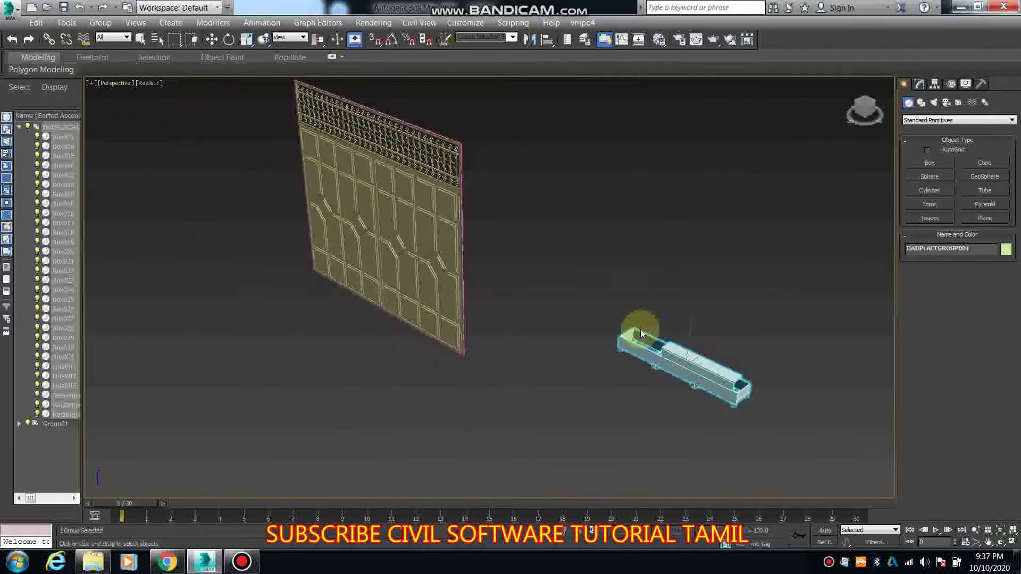
left_click(560, 317)
Display the Perspective view as Shaded with Edged Faces around the cabinet and gate.
mouse_move(583, 385)
middle_mouse_down("alt")
mouse_move(634, 385)
mouse_move(510, 371)
mouse_move(582, 313)
middle_mouse_up("alt")
scroll(557, 326, "up", 4)
scroll(557, 327, "up", 3)
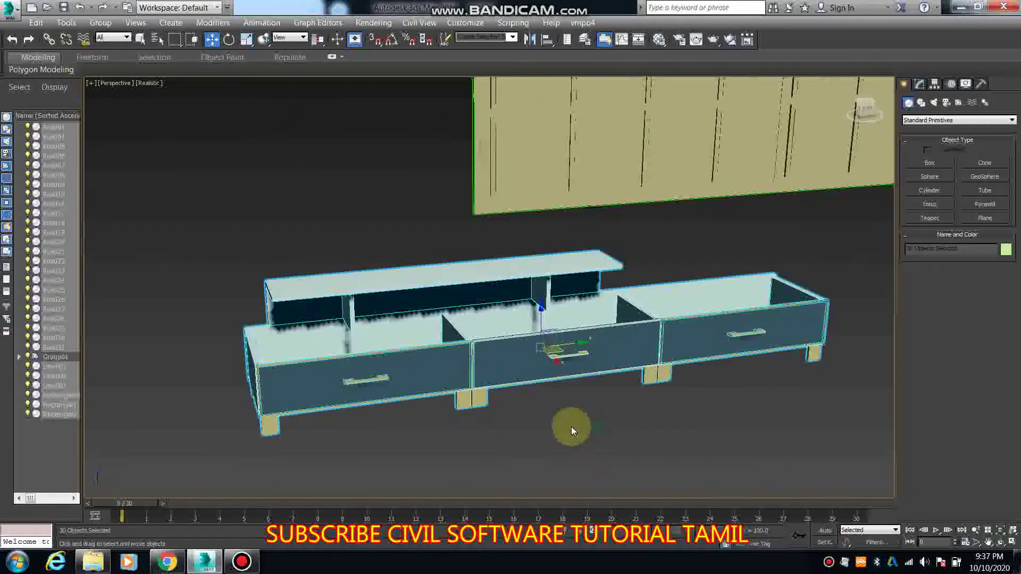
left_click(570, 425)
left_click(149, 84)
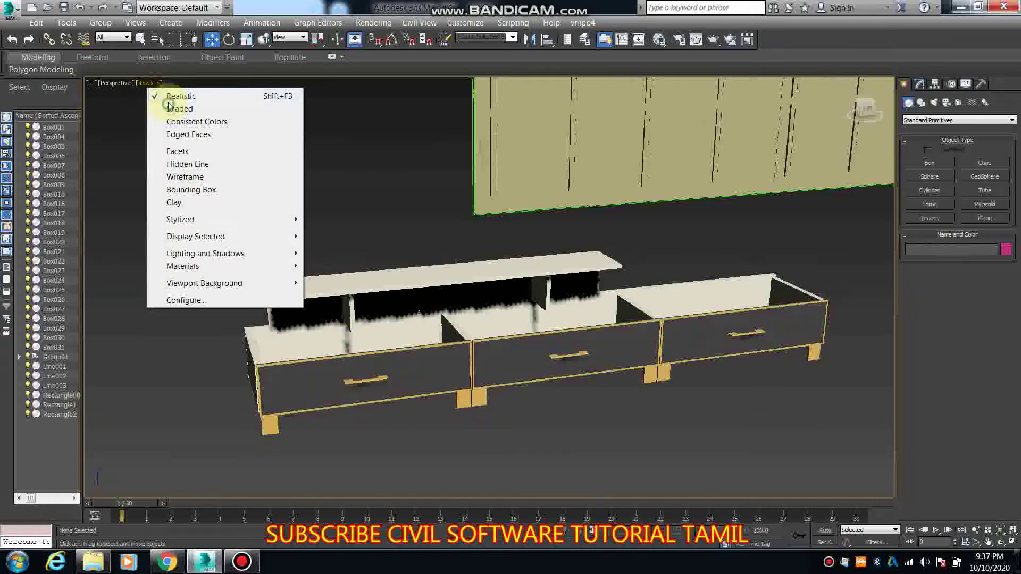
left_click(179, 108)
middle_click_drag(388, 358, 506, 331, "alt")
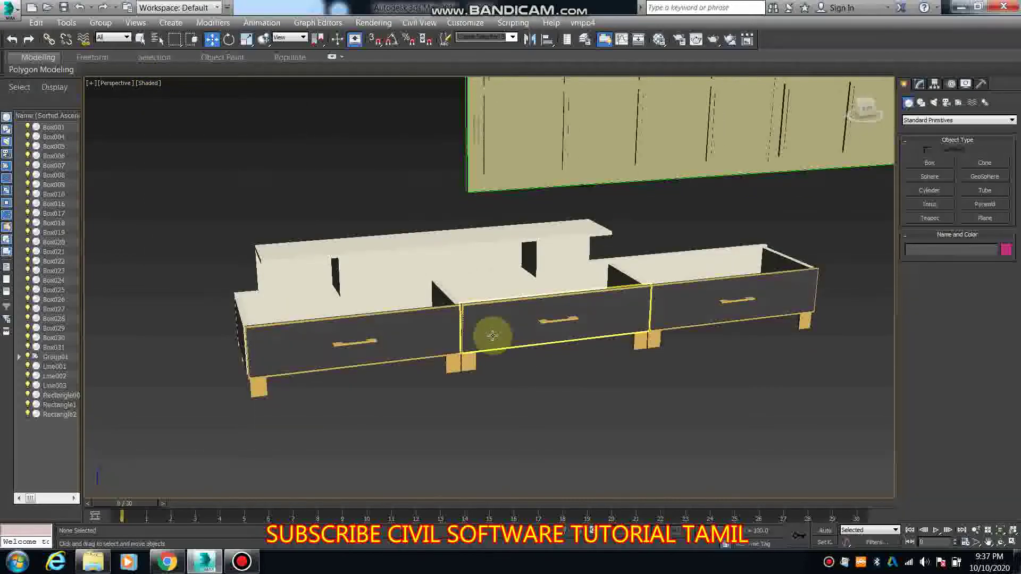
key("F4")
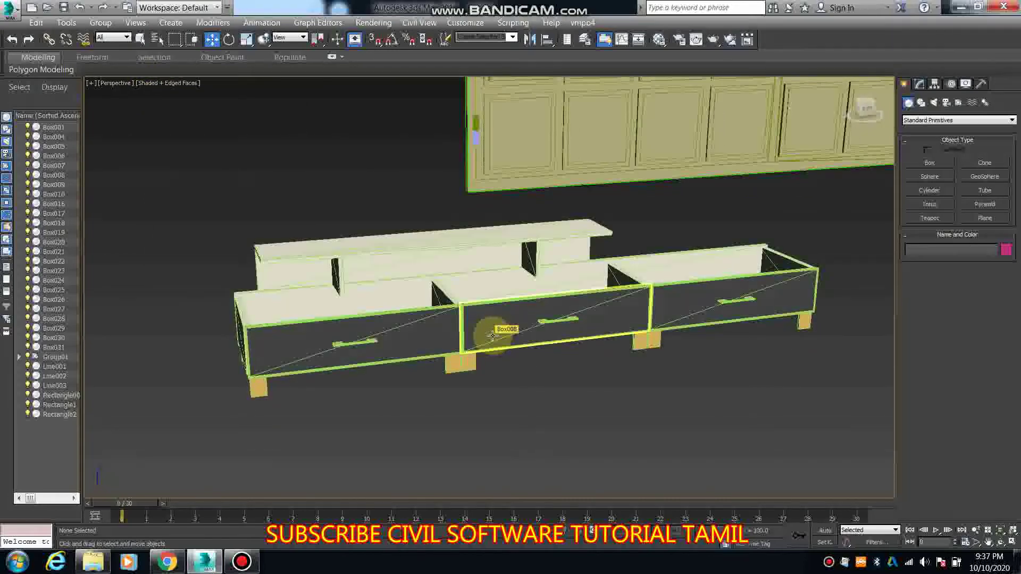
Minimize 3ds Max to return to the Archive3D page in Chrome.
left_click(251, 559)
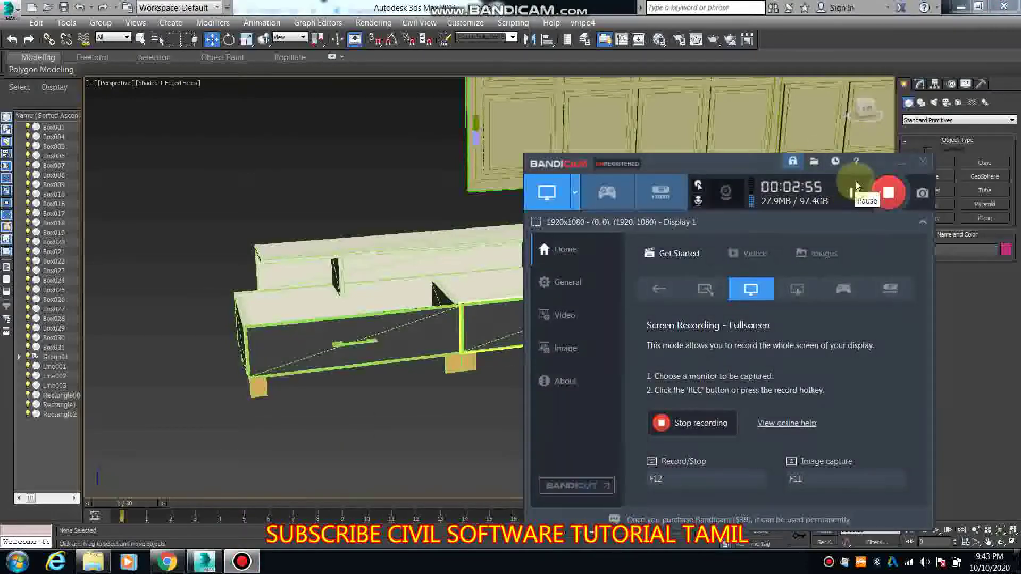
left_click(902, 163)
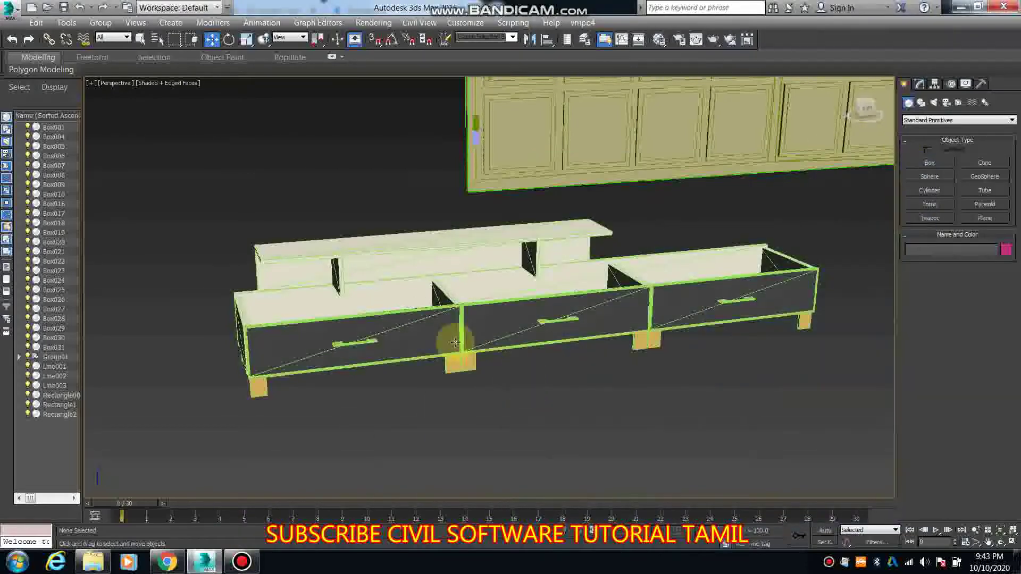
left_click(202, 565)
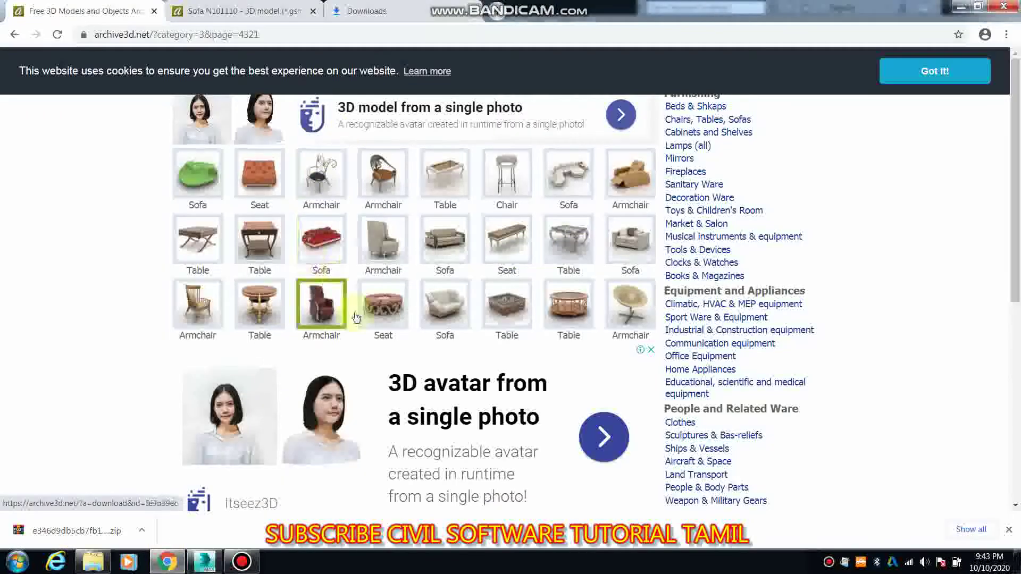
Download the Sofa N101110 model from Archive3D, accepting the license terms.
key("ctrl+Tab")
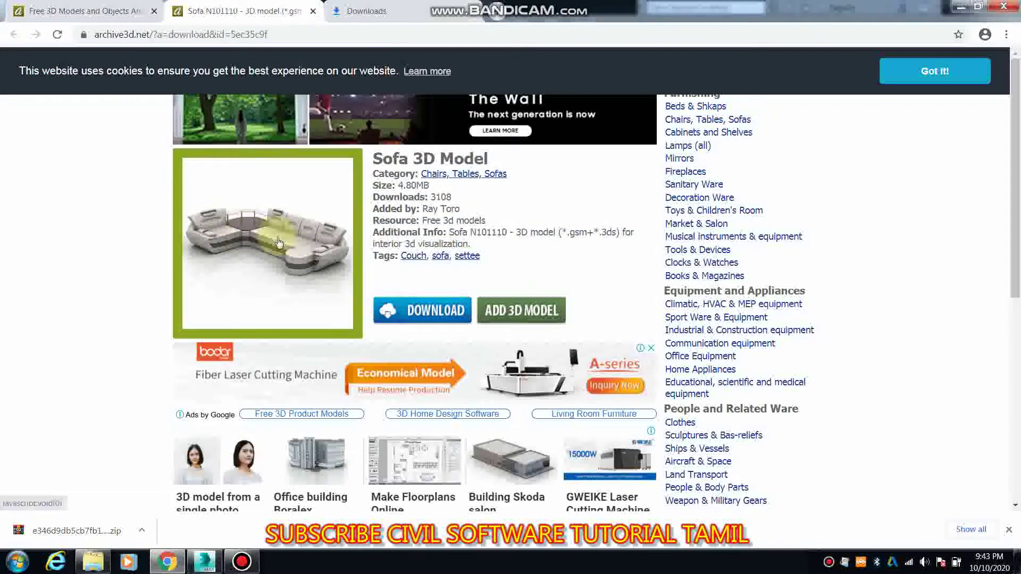
left_click(415, 303)
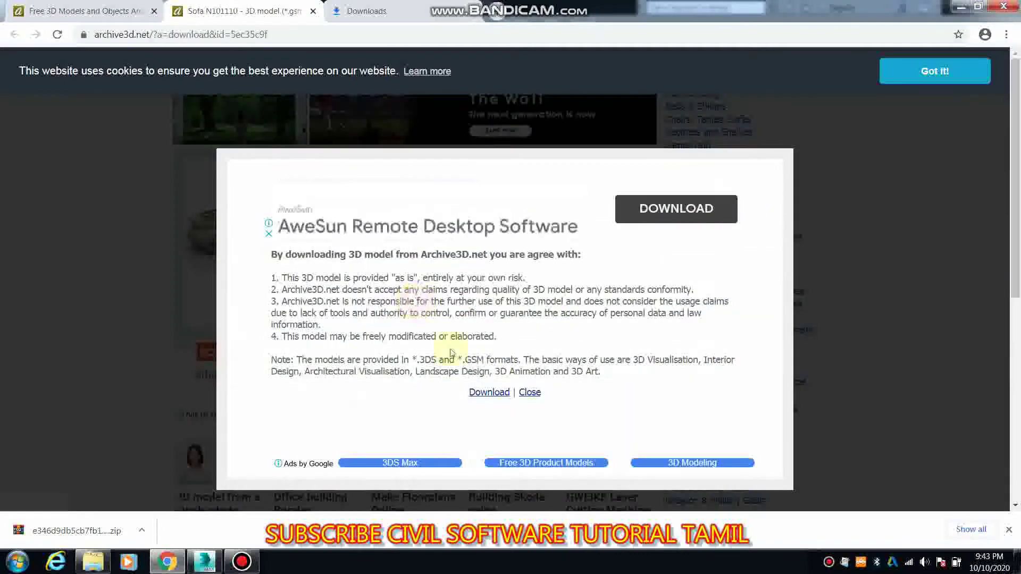
left_click(485, 394)
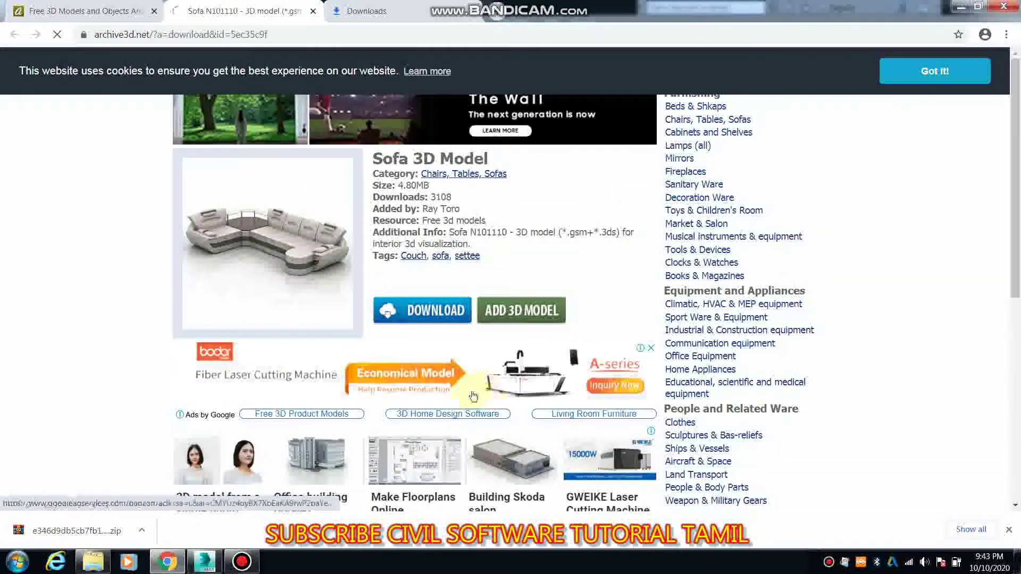
Track the sofa zip's progress in chrome://downloads, switching between the Archive3D tabs.
left_click(407, 11)
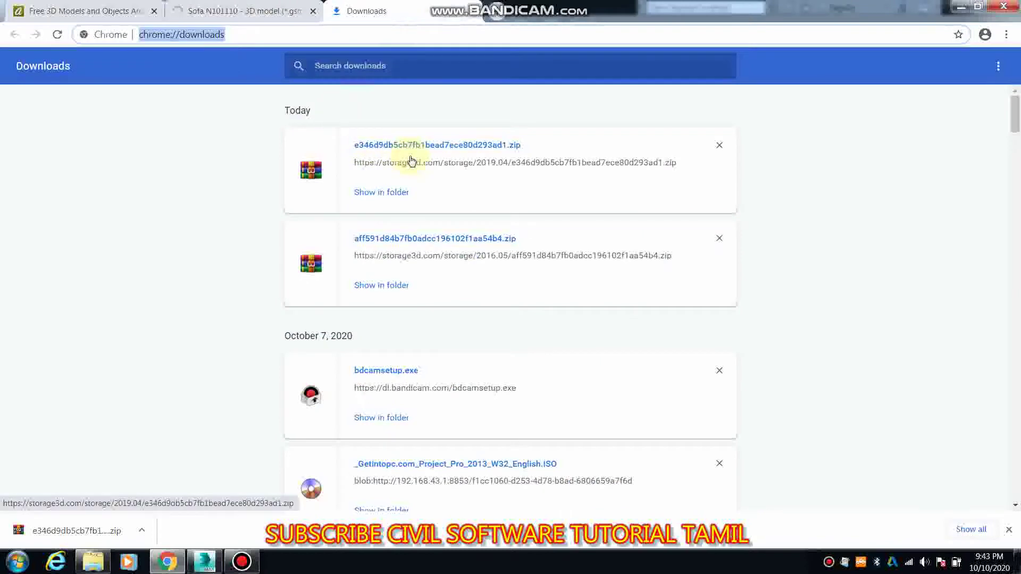
left_click(254, 11)
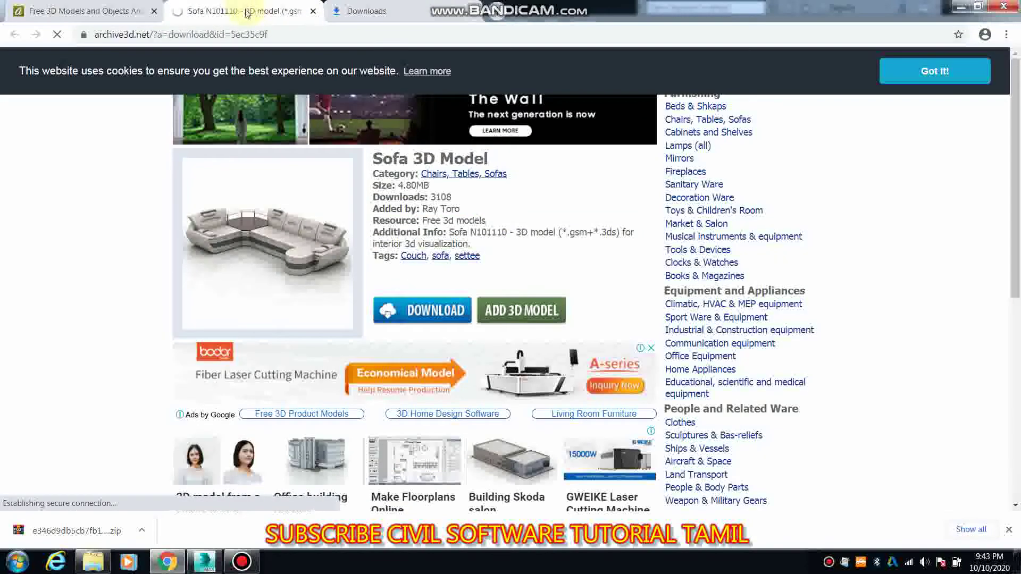
left_click(356, 6)
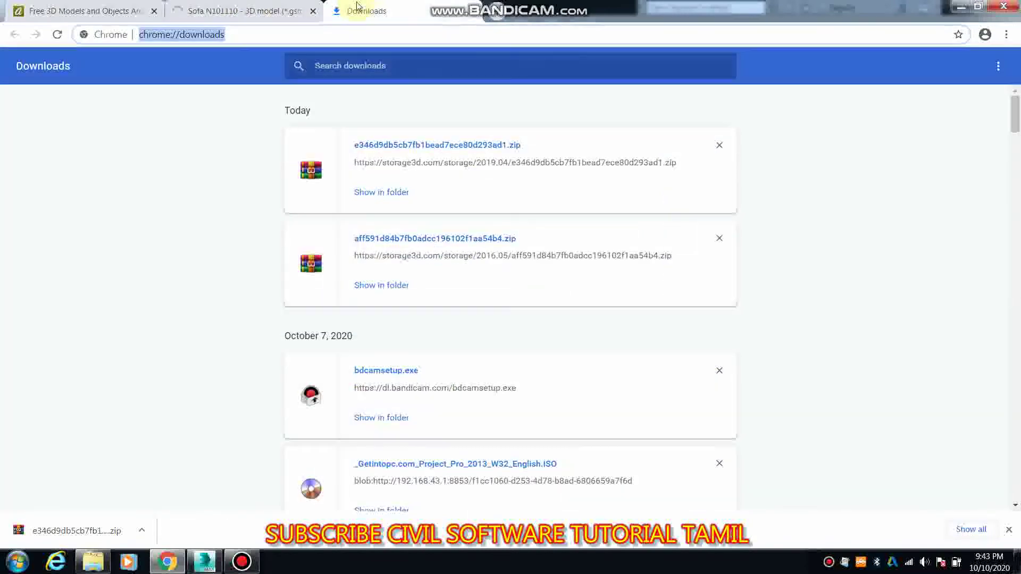
left_click(107, 10)
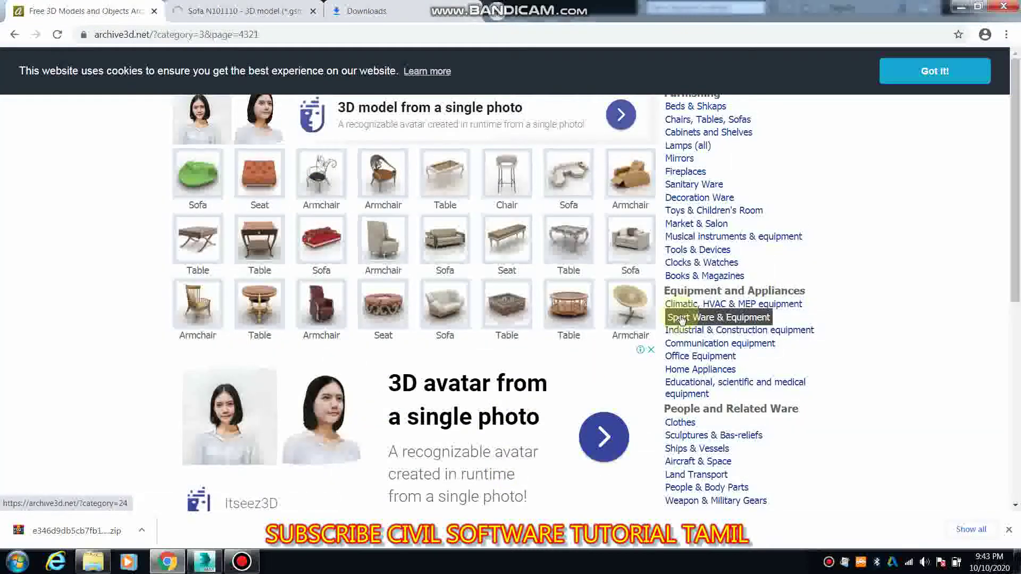
left_click(375, 18)
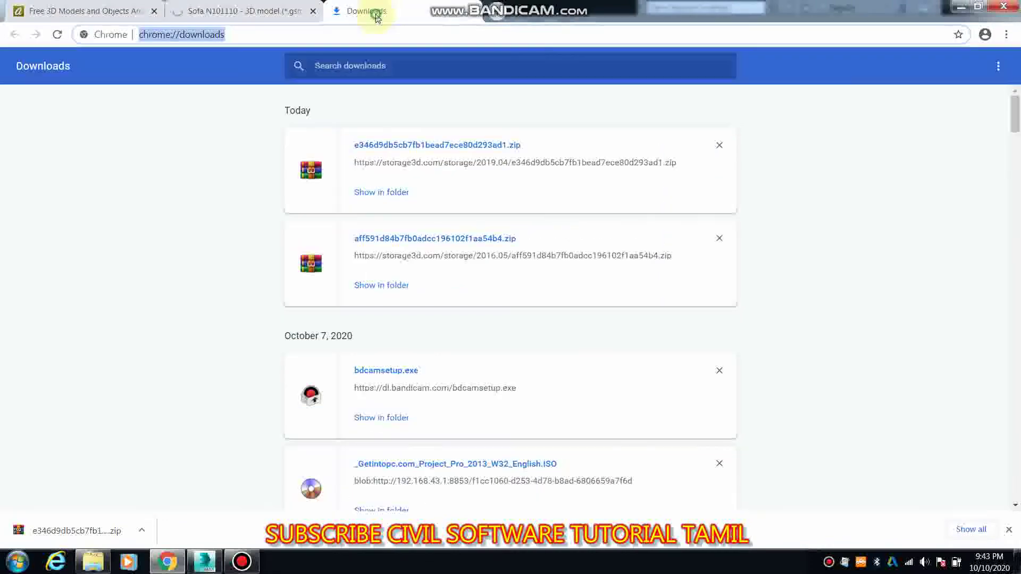
left_click(251, 13)
left_click(366, 11)
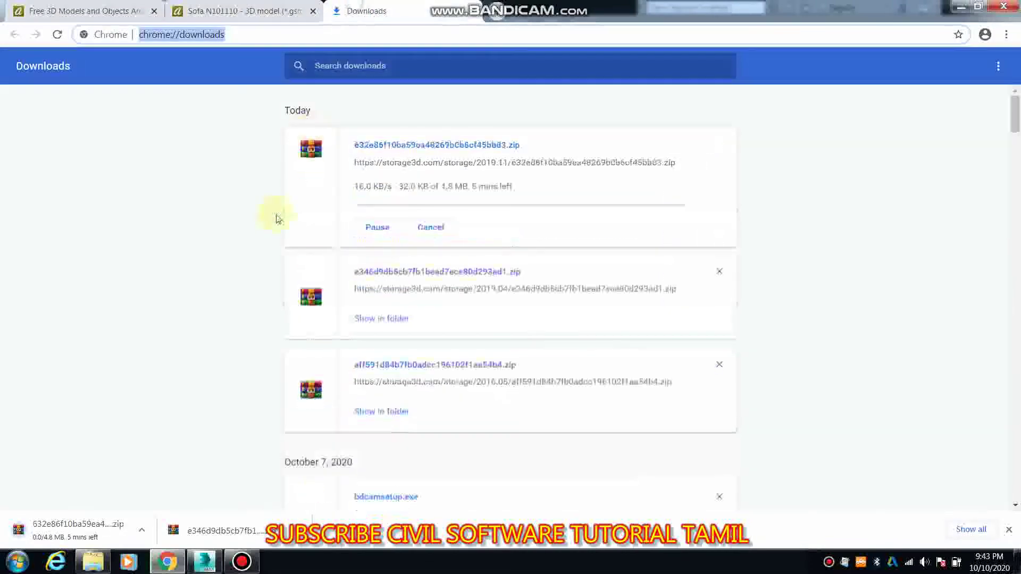
left_click(237, 11)
scroll(711, 287, "down", 5)
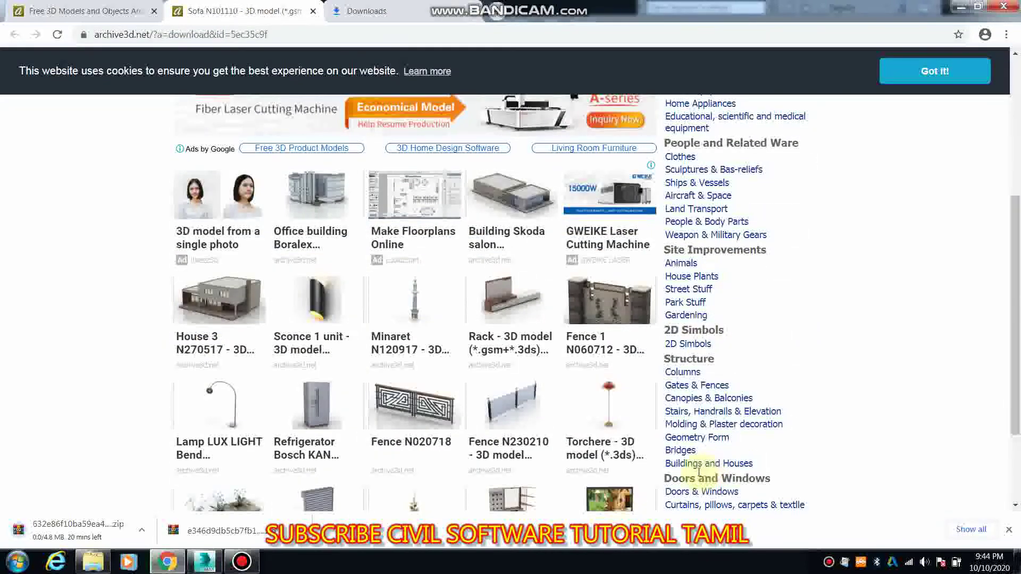
left_click(361, 10)
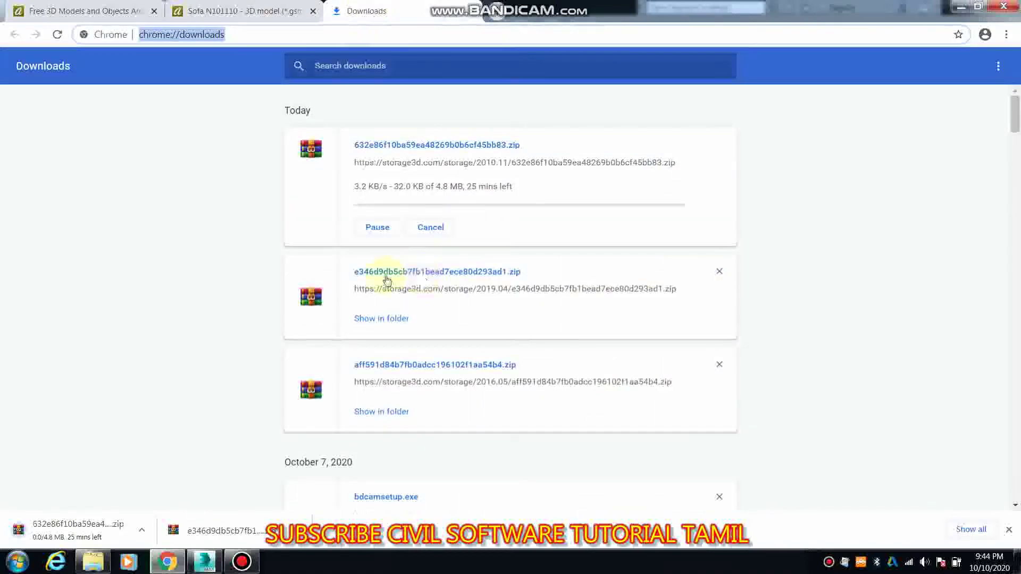
Open the folder holding the finished 4.8 MB sofa zip download.
left_click(193, 569)
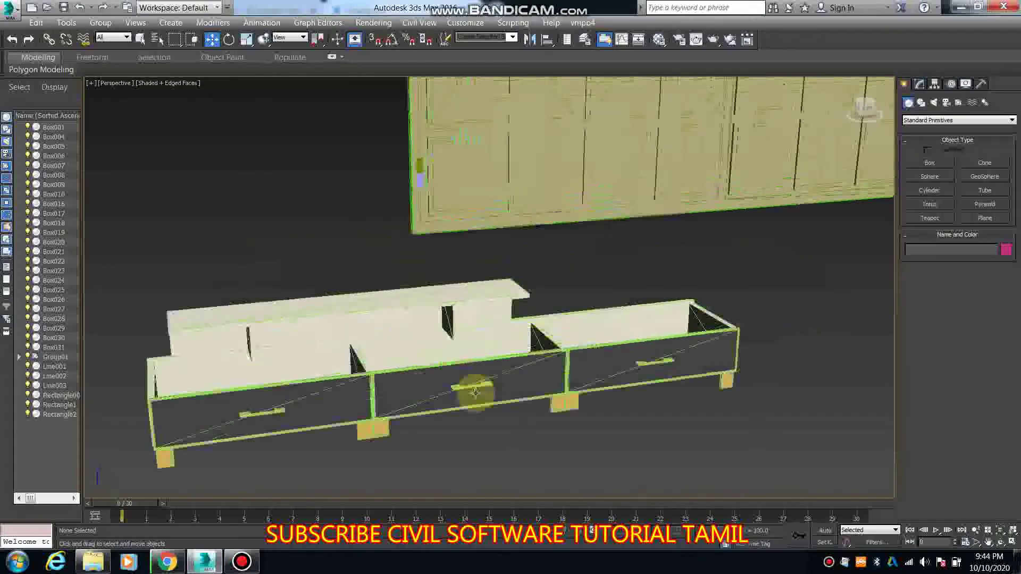
scroll(475, 392, "down", 3)
scroll(475, 388, "down", 2)
scroll(475, 384, "up", 2)
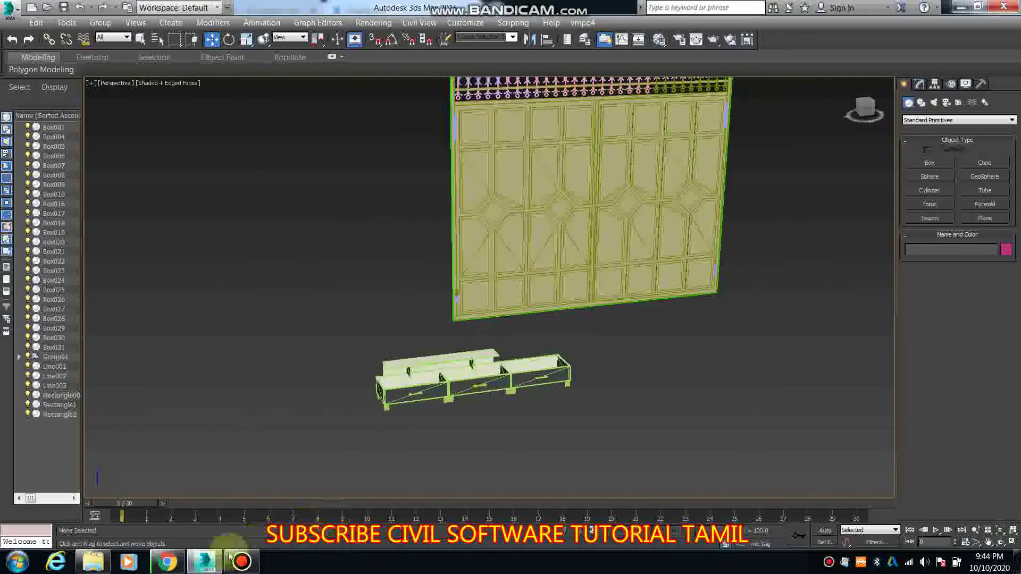
left_click(208, 564)
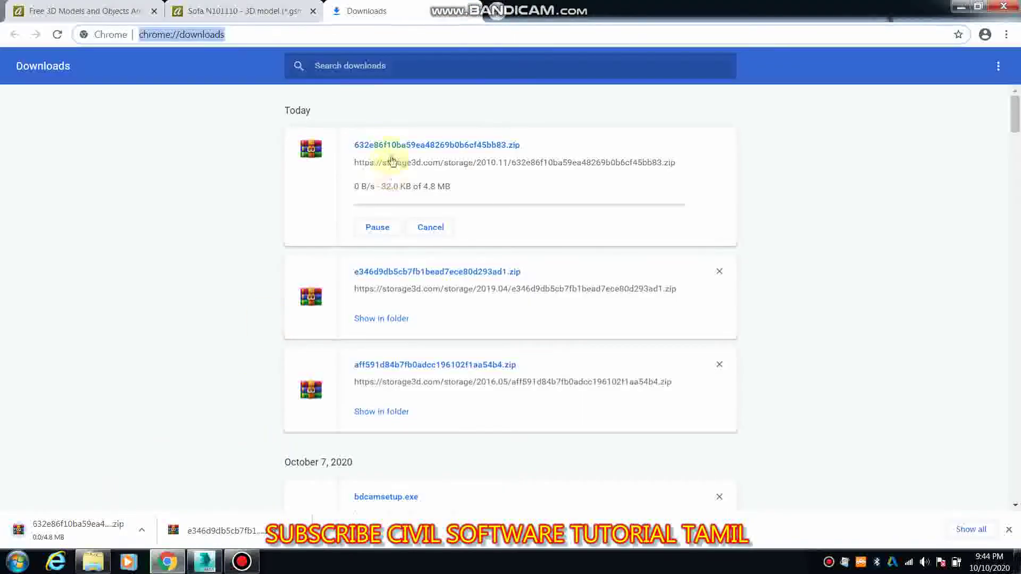
left_click(223, 13)
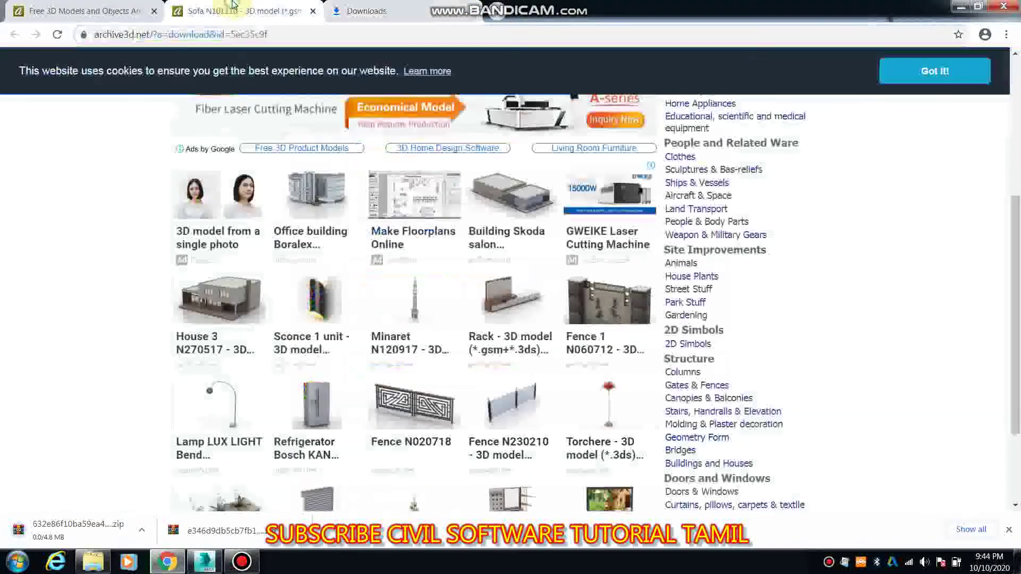
left_click(242, 562)
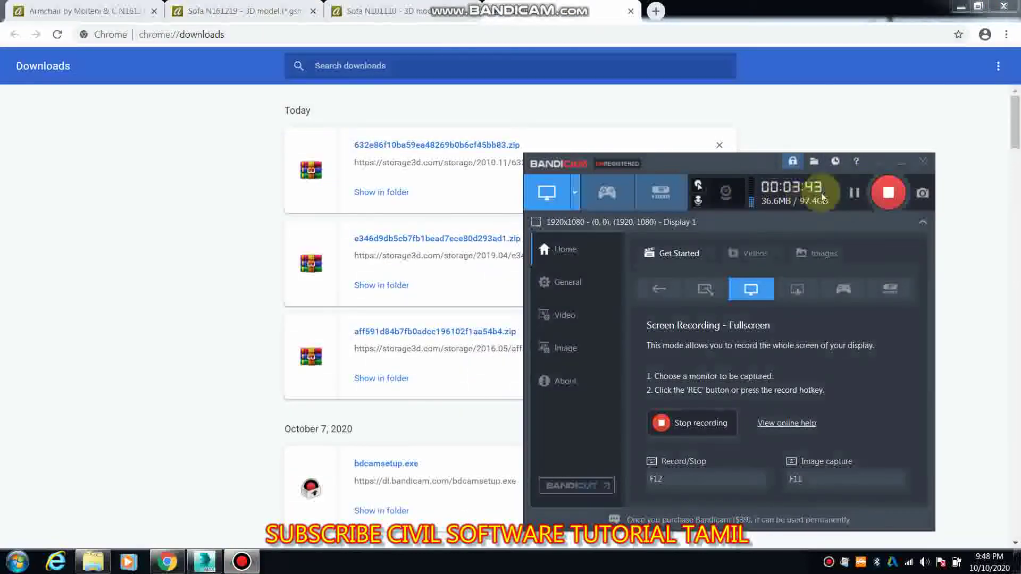
left_click(902, 165)
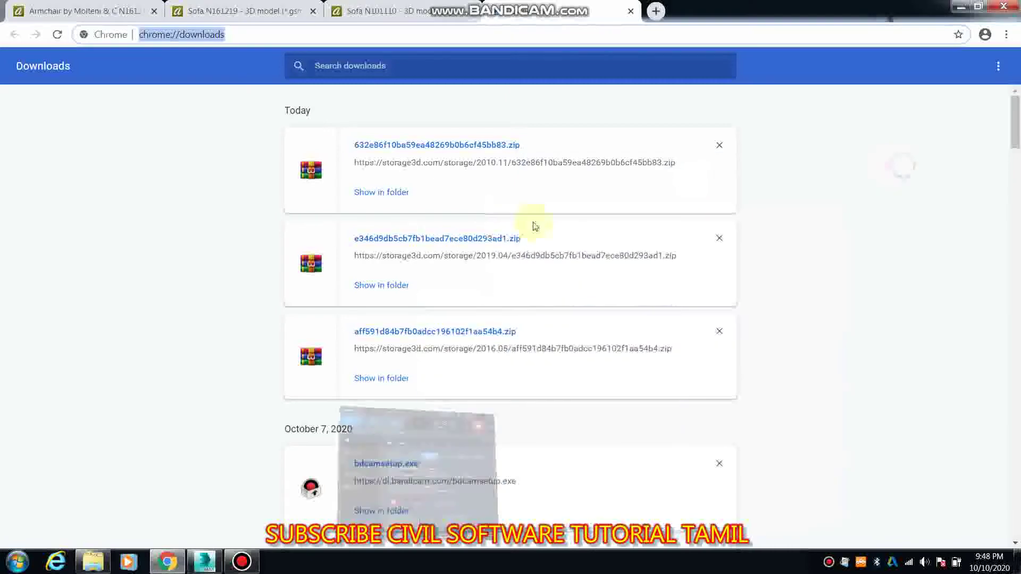
left_click(404, 194)
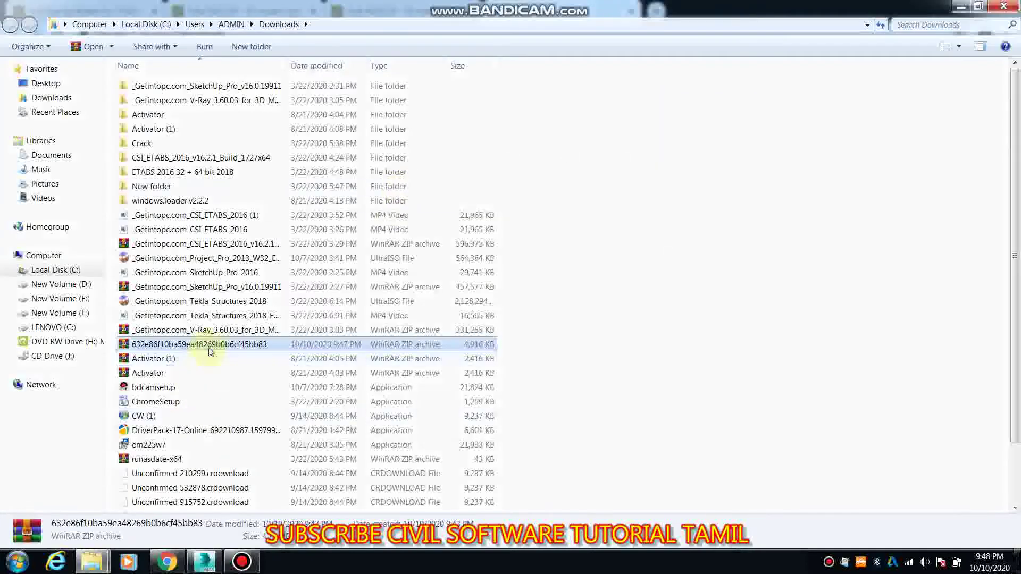
Cut the sofa zip and create a new folder in F:\record\download.
right_click(210, 348)
left_click(243, 271)
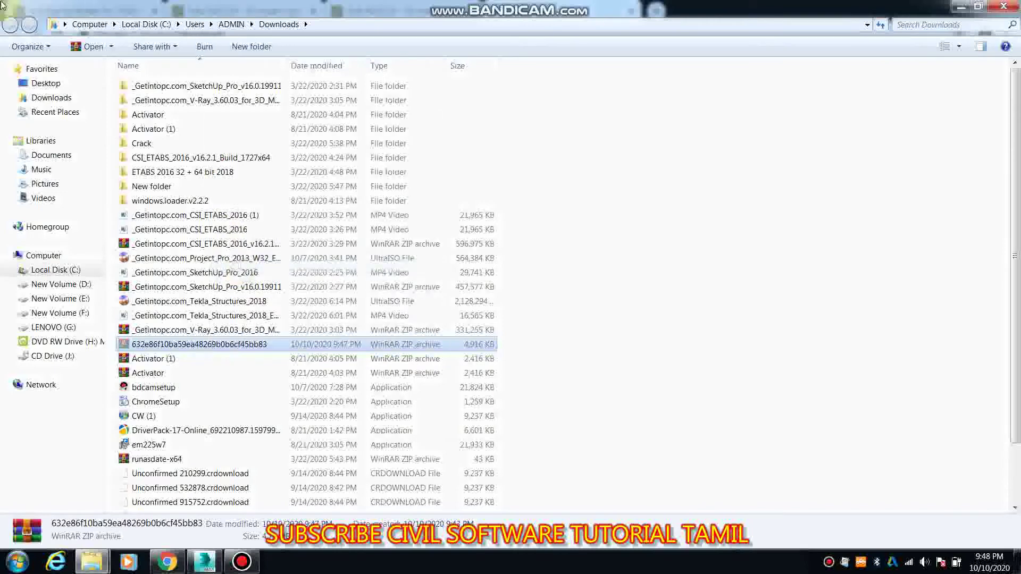
left_click(60, 314)
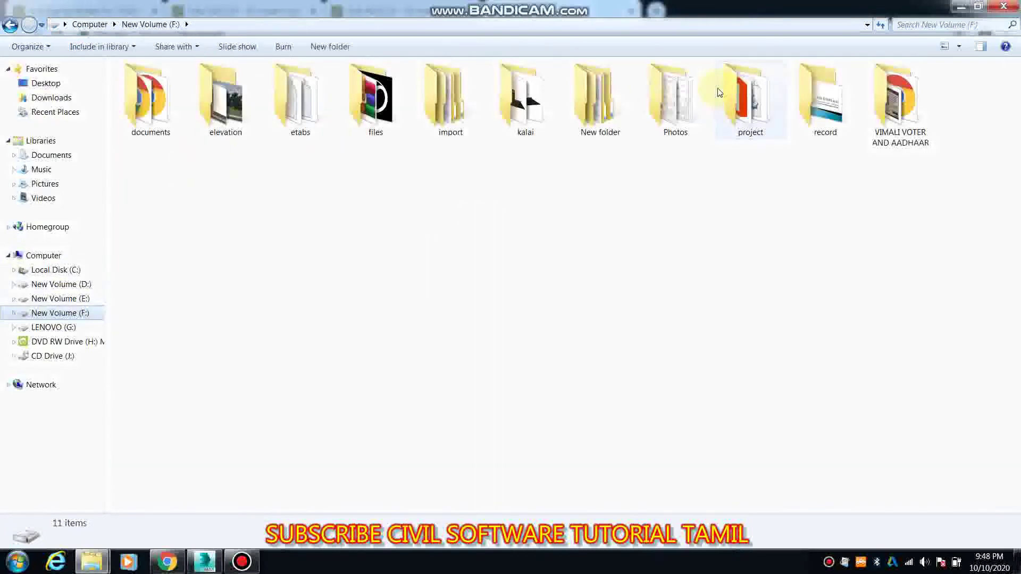
double_click(825, 98)
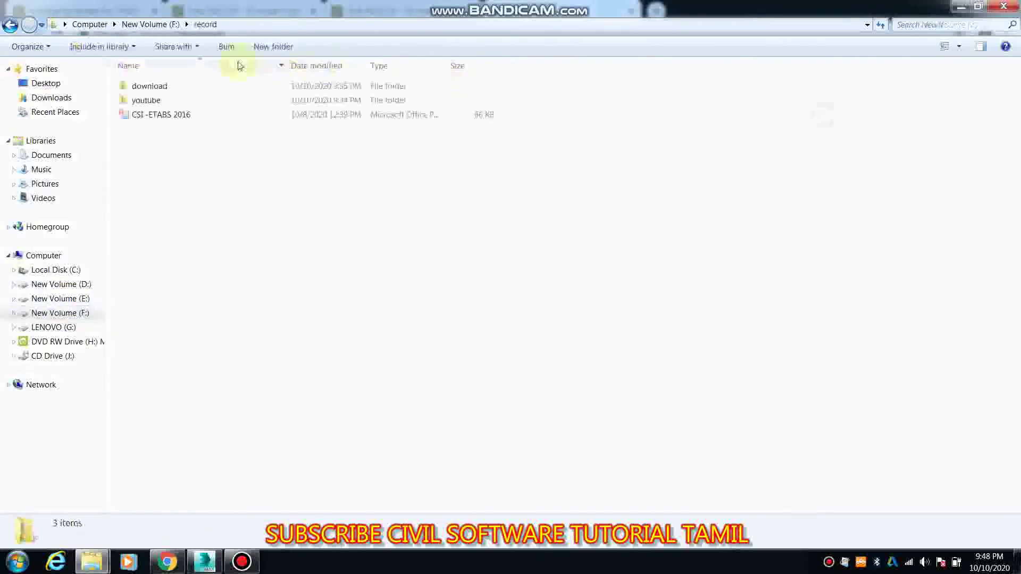
double_click(176, 87)
left_click(273, 47)
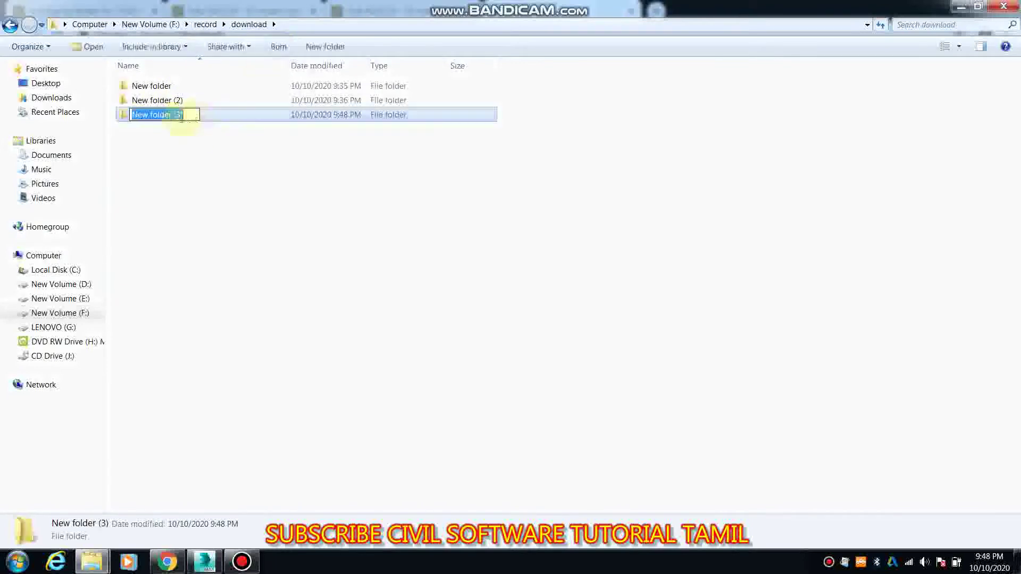
left_click(183, 122)
double_click(183, 122)
Paste the sofa zip into New folder (3) and extract it there.
right_click(210, 166)
left_click(242, 245)
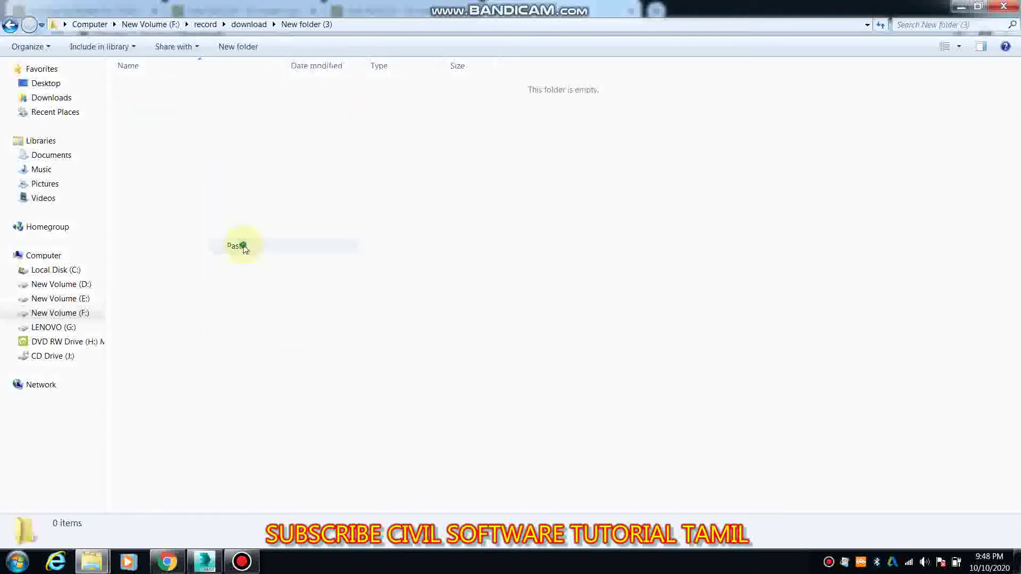
right_click(245, 89)
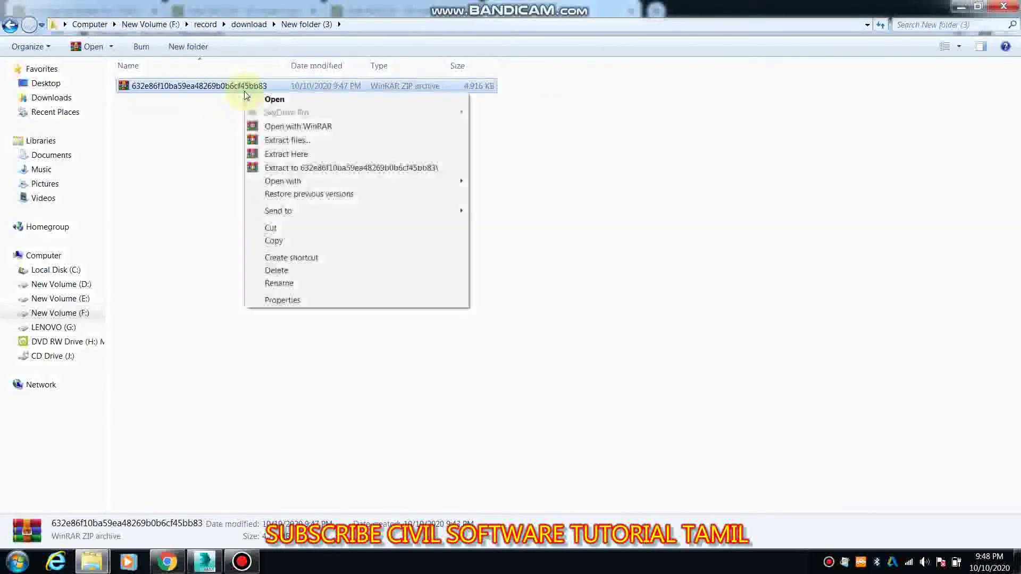
left_click(284, 154)
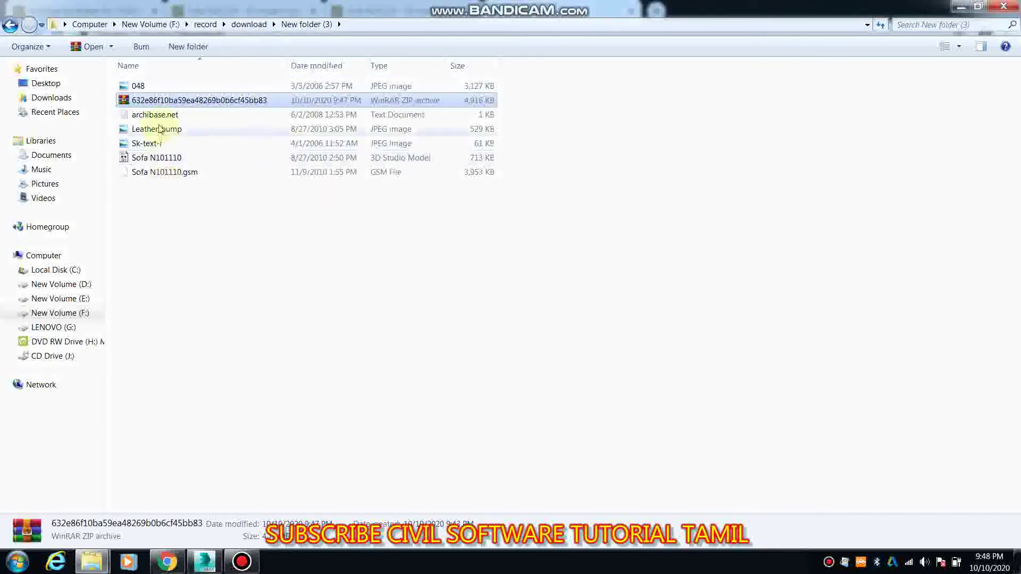
Review the Sofa N161219, Armchair and Sofa N101110 pages, then return to 3ds Max.
left_click(167, 562)
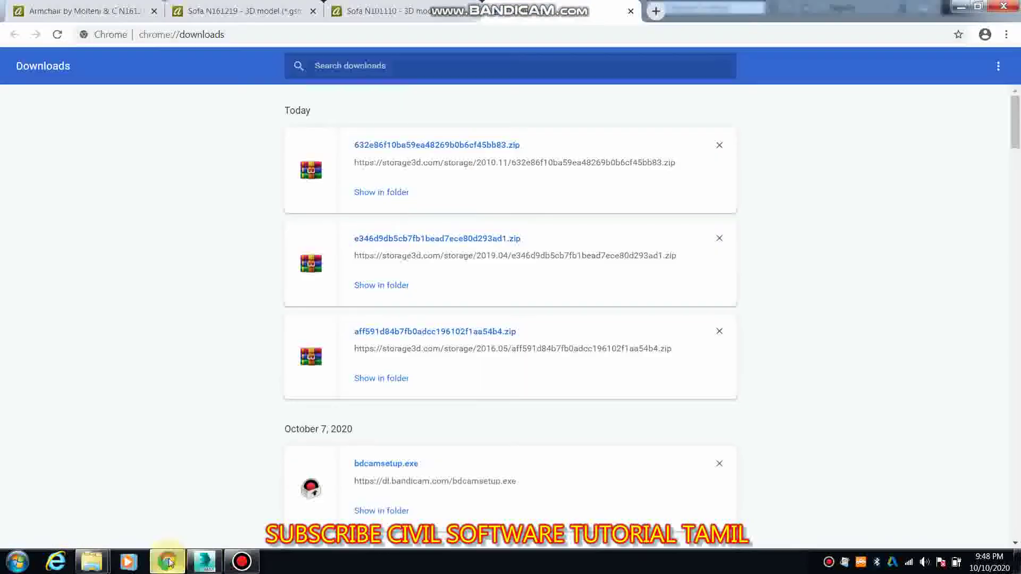
left_click(239, 11)
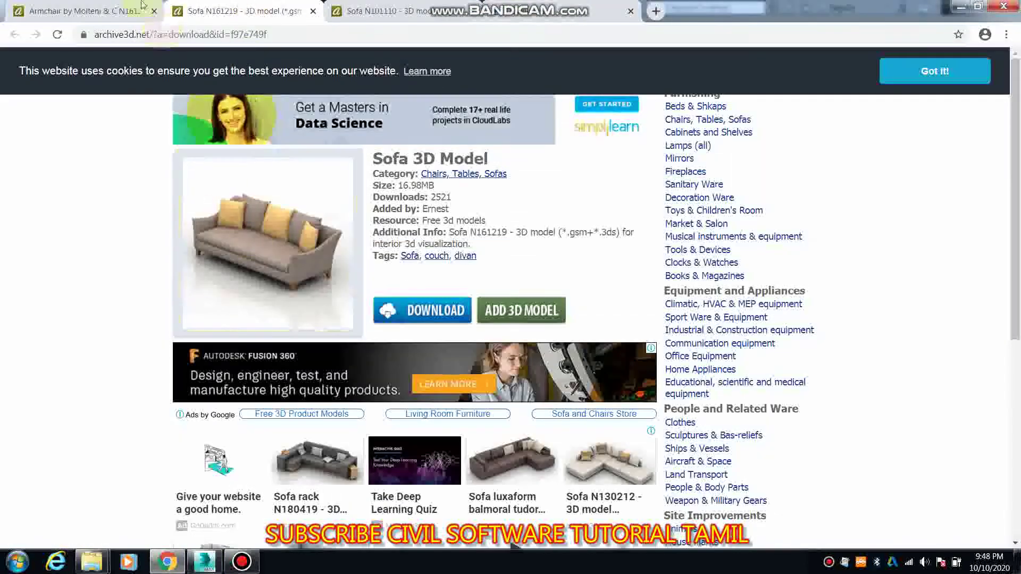
left_click(107, 16)
left_click(383, 11)
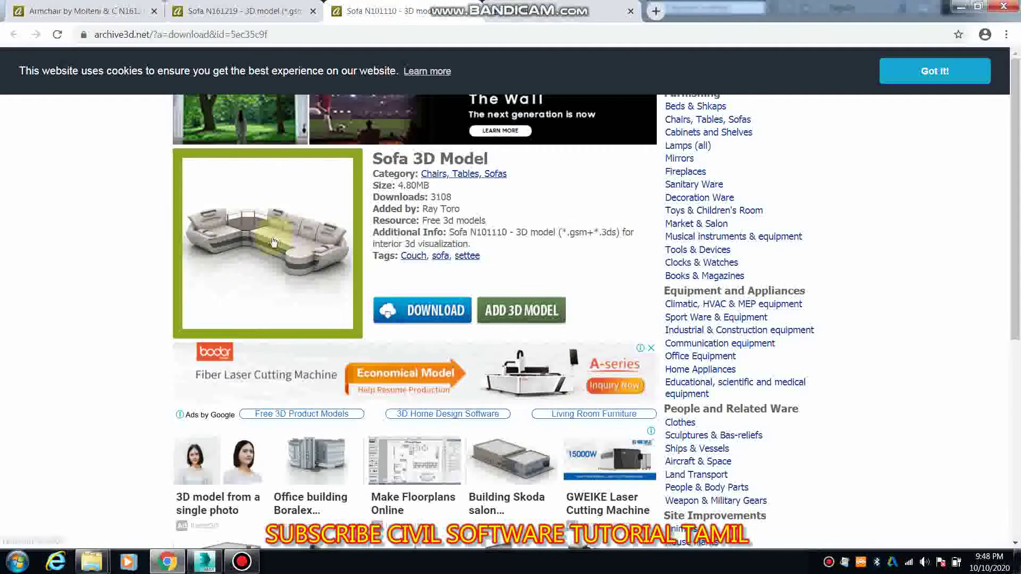
left_click(205, 562)
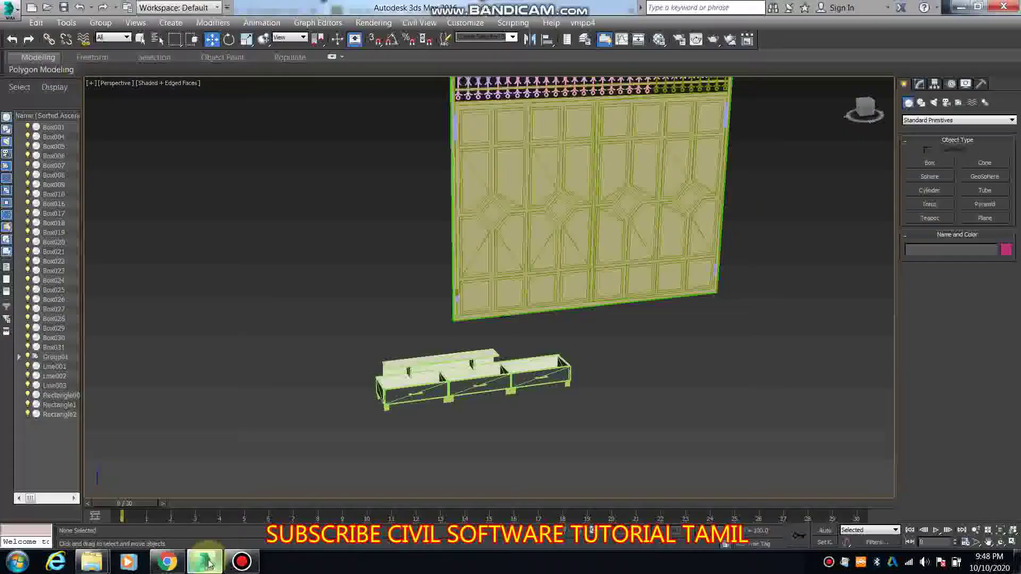
Look through the File menu's import options, then close it without importing.
left_click(8, 6)
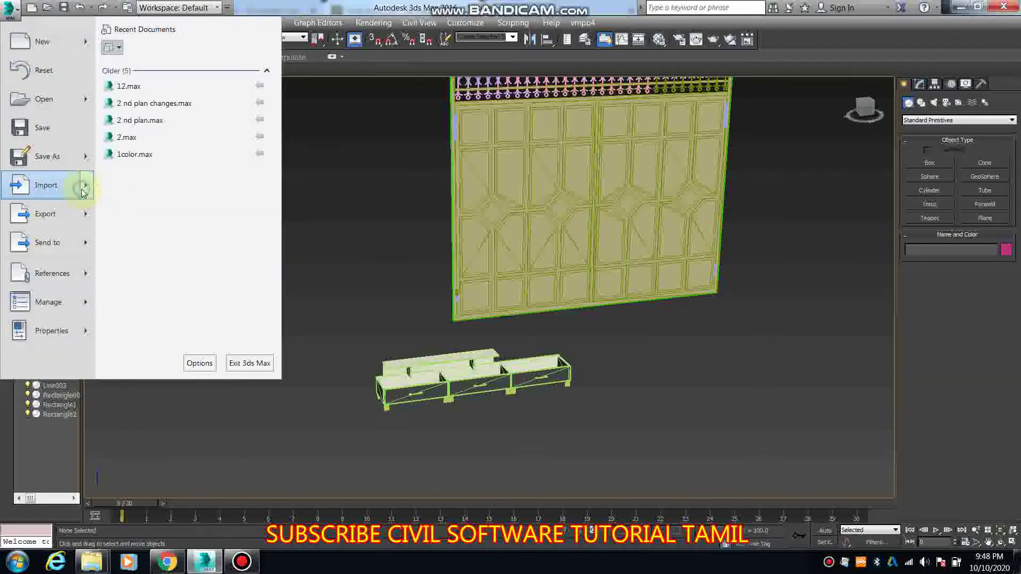
left_click(84, 189)
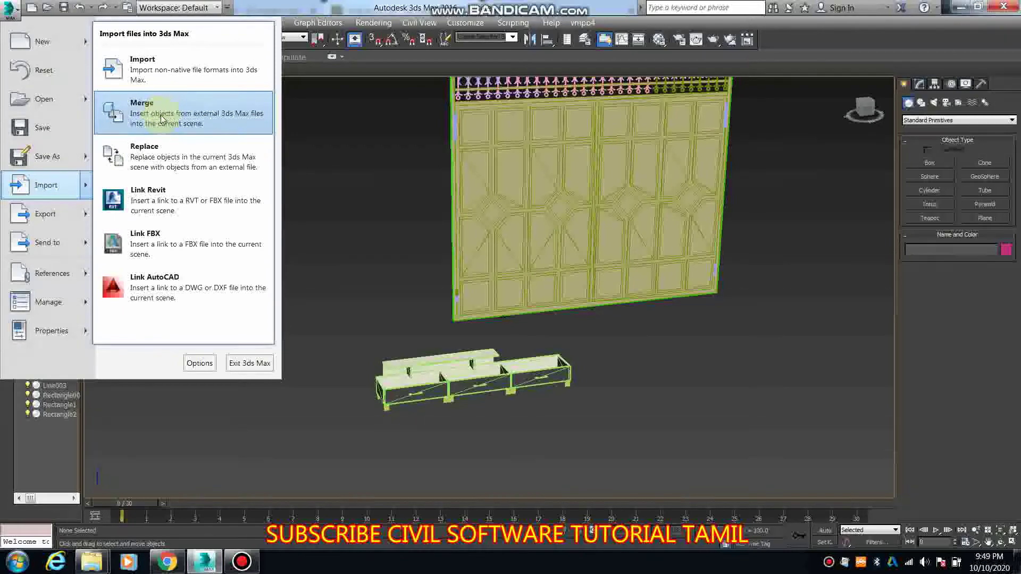
left_click(404, 219)
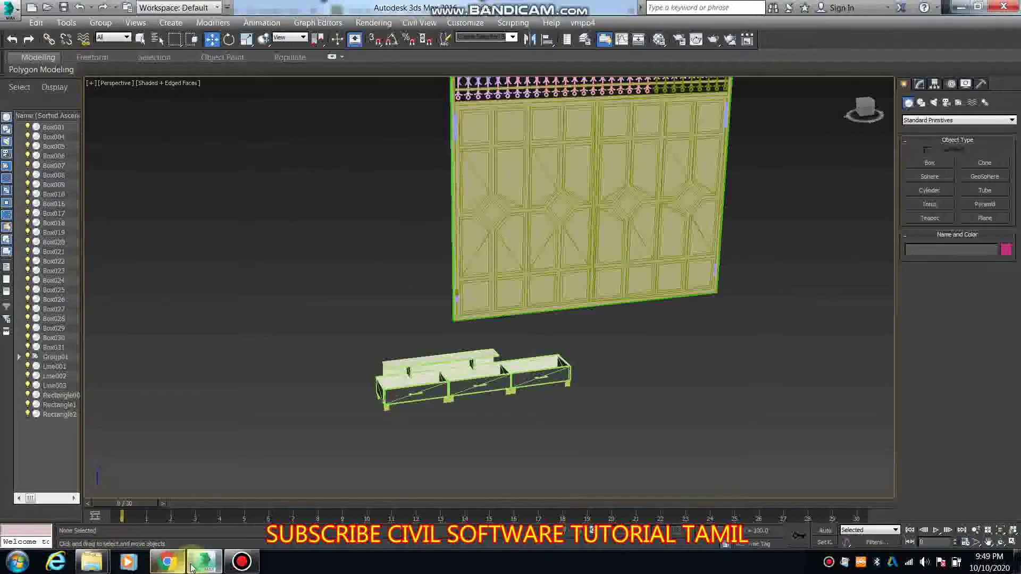
Drag Sofa N101110.3ds from New folder (3) into 3ds Max and place it.
left_click(92, 562)
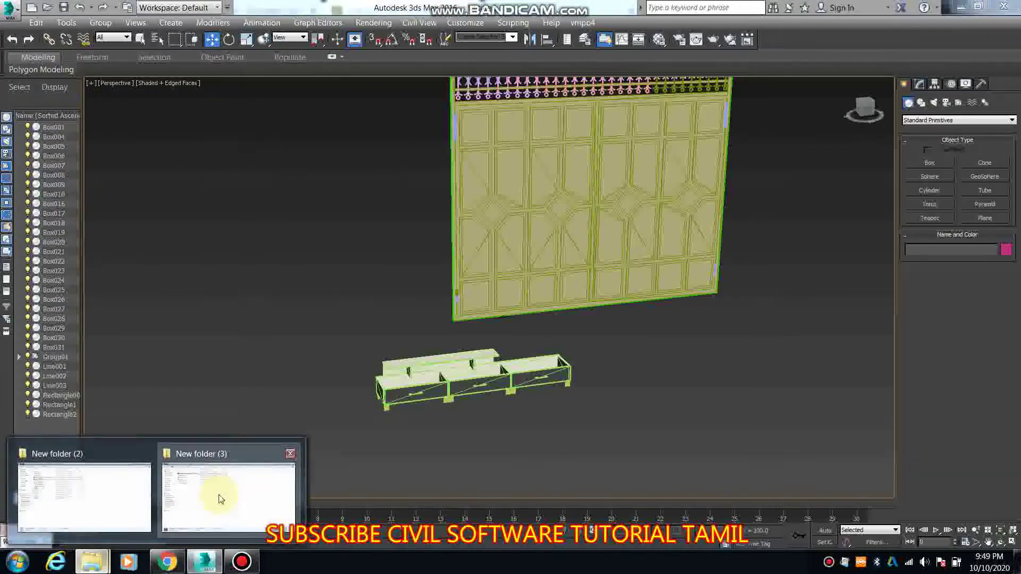
left_click(218, 526)
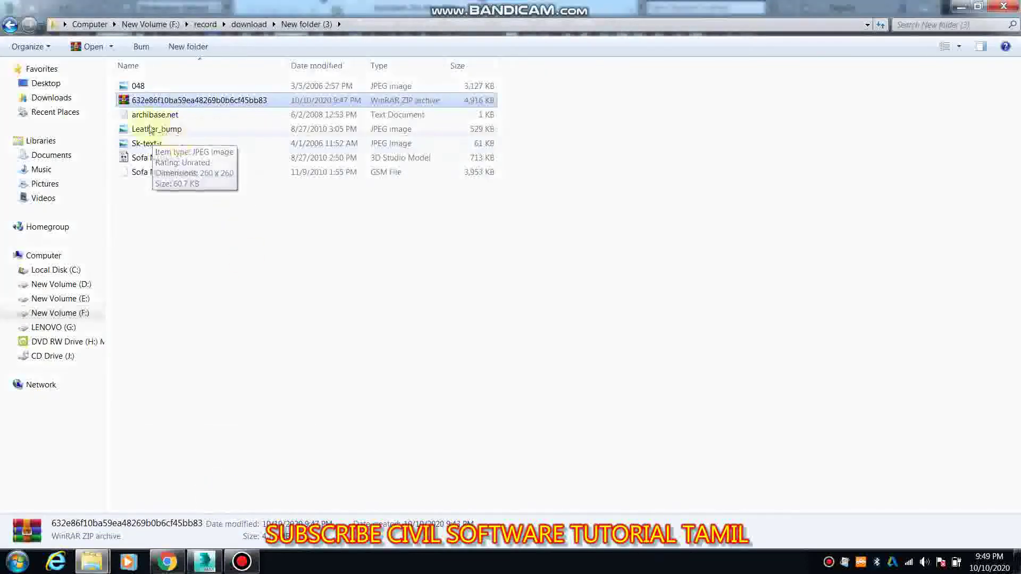
left_click_drag(361, 166, 554, 285)
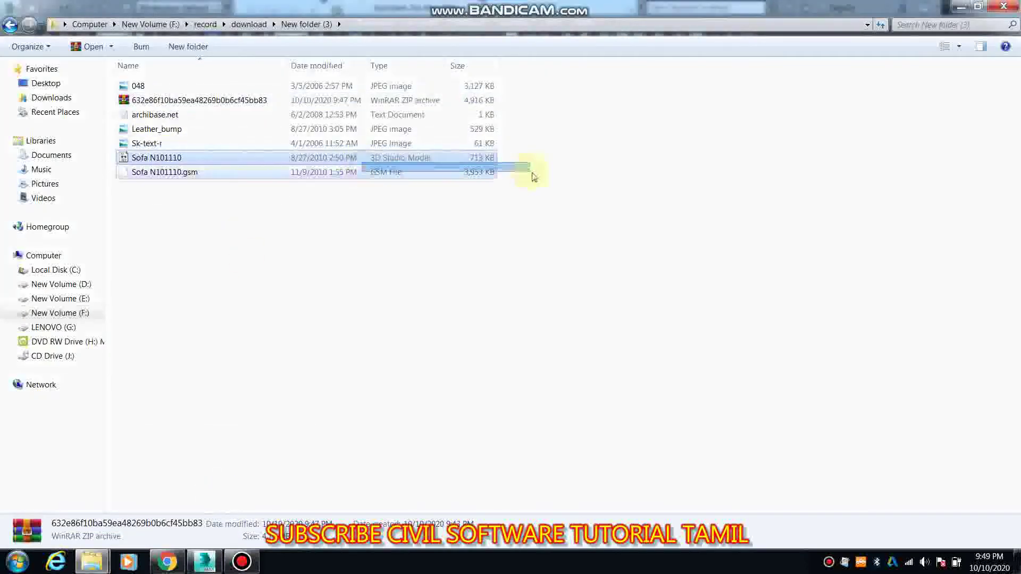
left_click(404, 160)
mouse_move(404, 160)
left_mouse_down()
mouse_move(246, 561)
mouse_move(646, 402)
left_mouse_up()
left_click(646, 401)
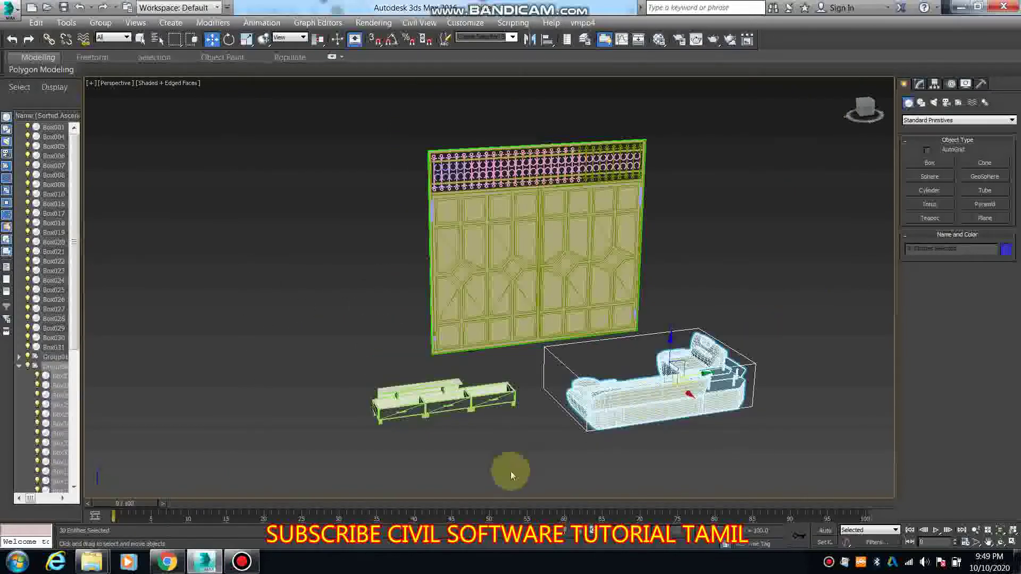
Frame the gate and sofa, clear the selection and turn off edged faces (F4).
mouse_move(511, 471)
middle_mouse_down()
mouse_move(670, 476)
mouse_move(629, 474)
mouse_move(771, 420)
middle_mouse_up()
scroll(684, 448, "up", 5)
scroll(794, 411, "up", 5)
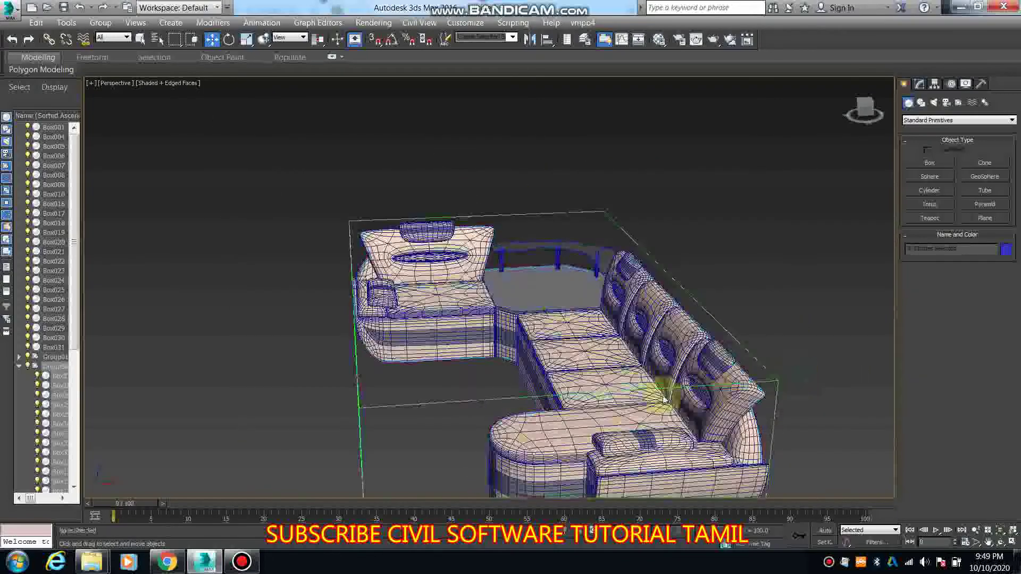
key("ctrl+d")
middle_click_drag(664, 400, 683, 357)
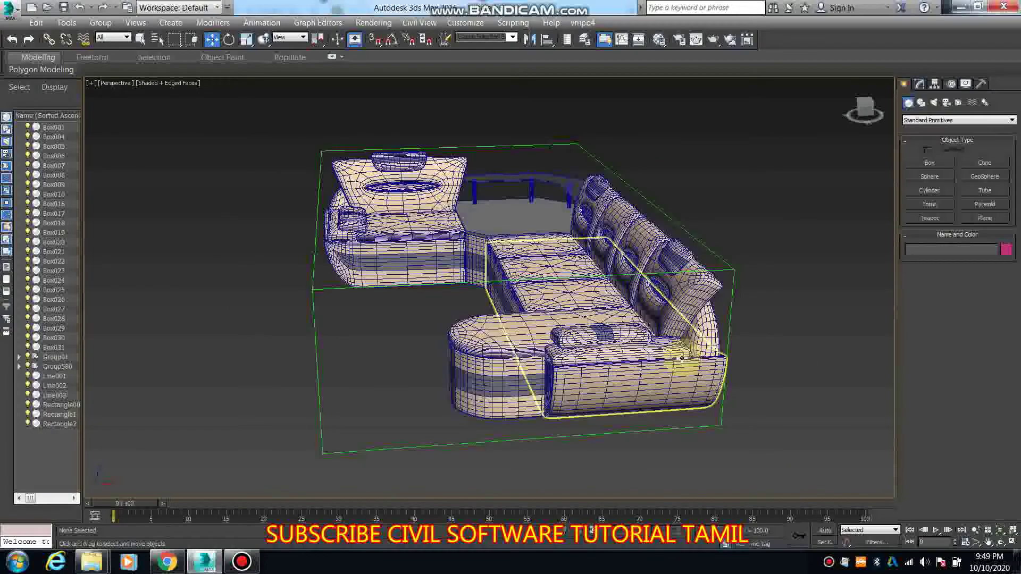
key("F4")
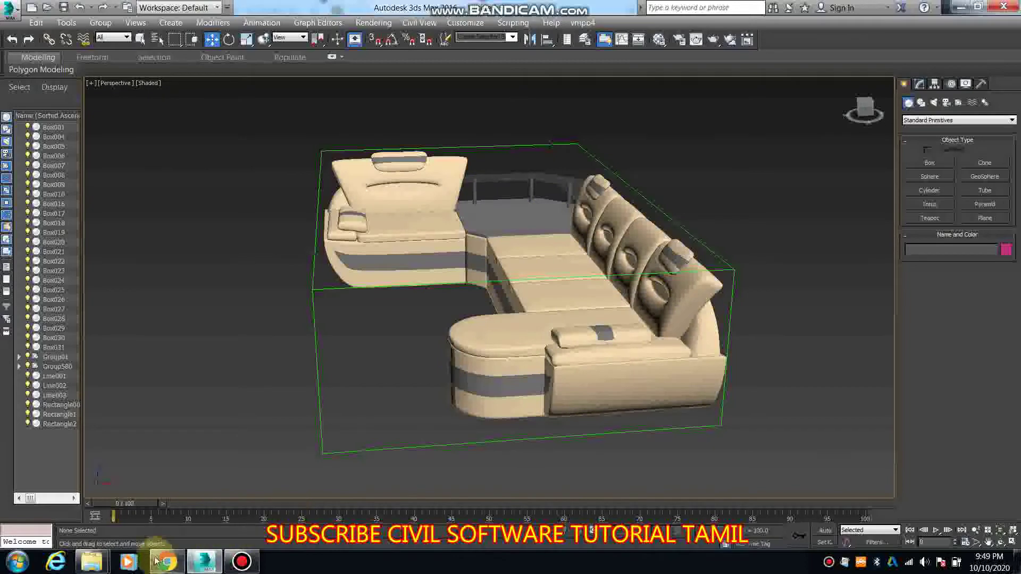
Compare the imported sofa with the Sofa N101110 and N161219 pages, pan, then open Render Setup.
left_click(166, 561)
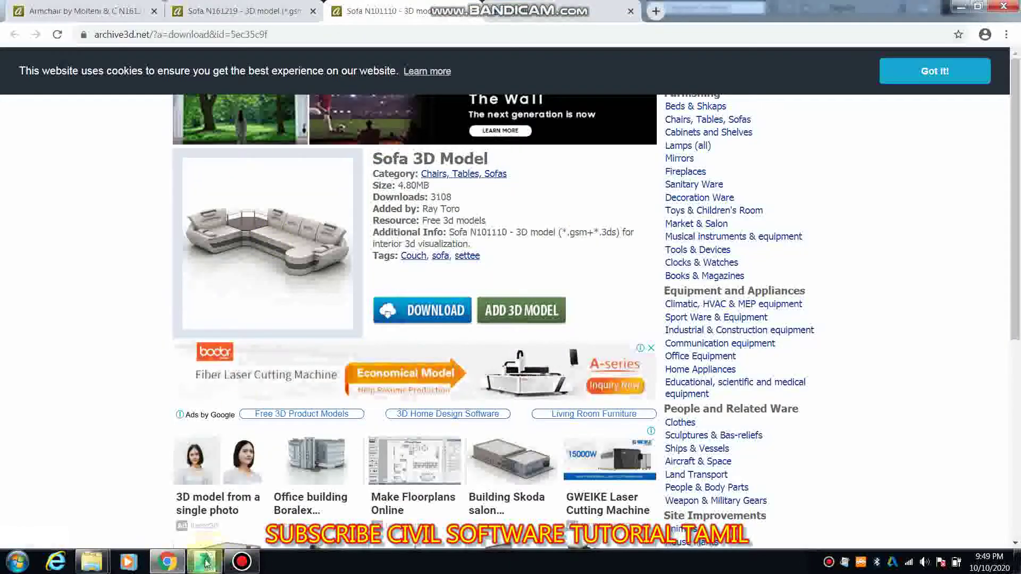
left_click(206, 562)
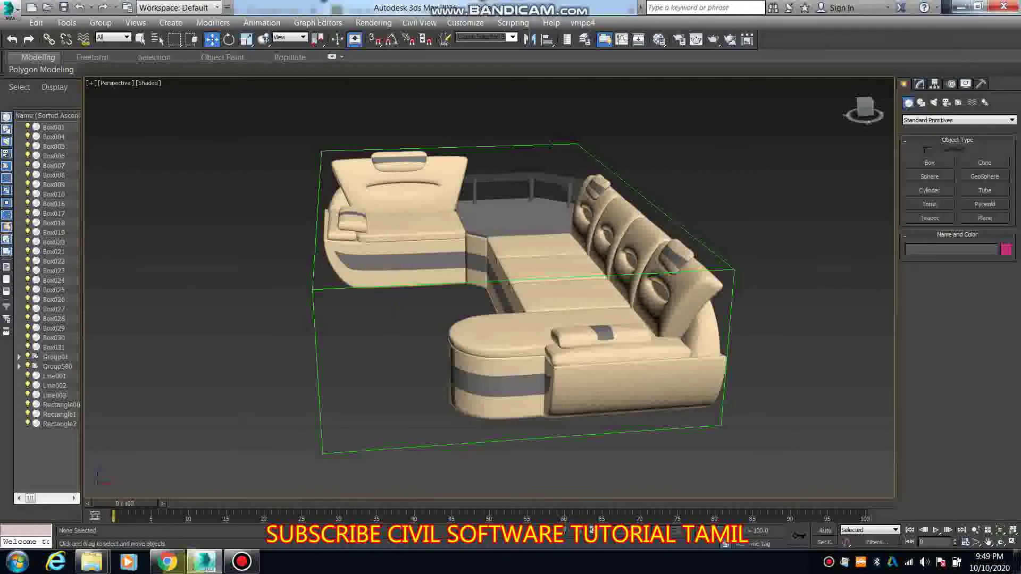
left_click(166, 562)
left_click(230, 6)
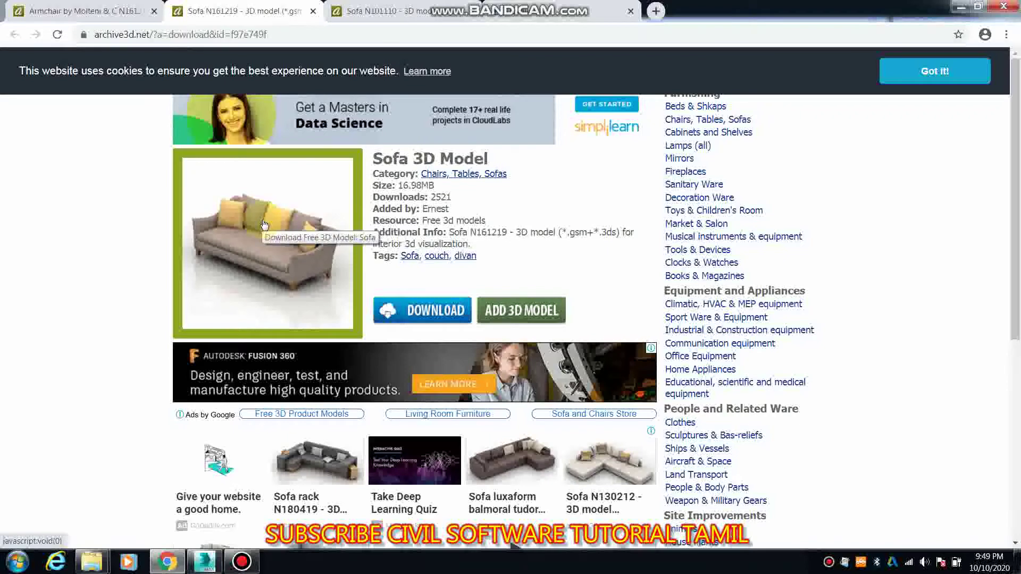
left_click(204, 562)
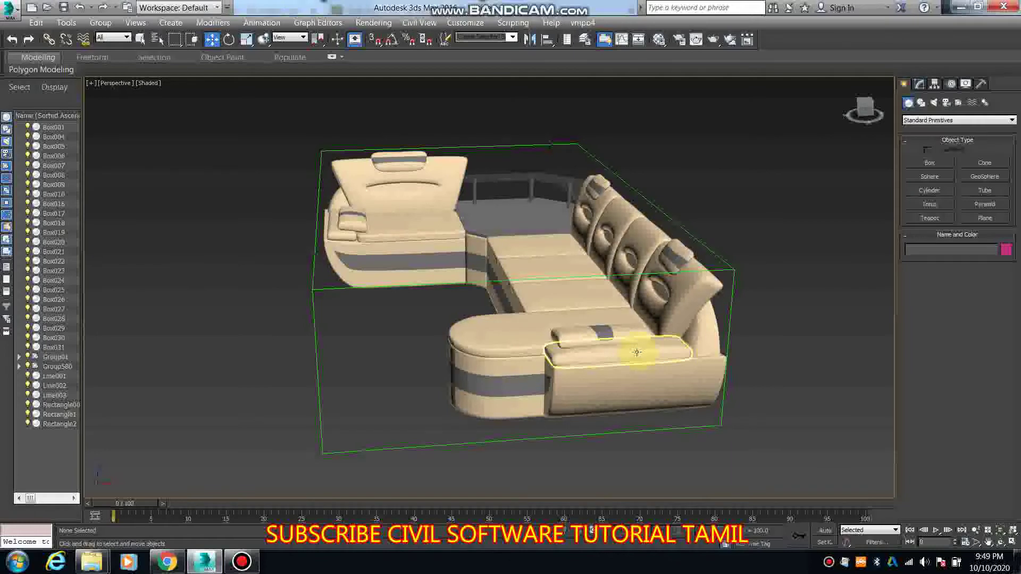
left_click(206, 564)
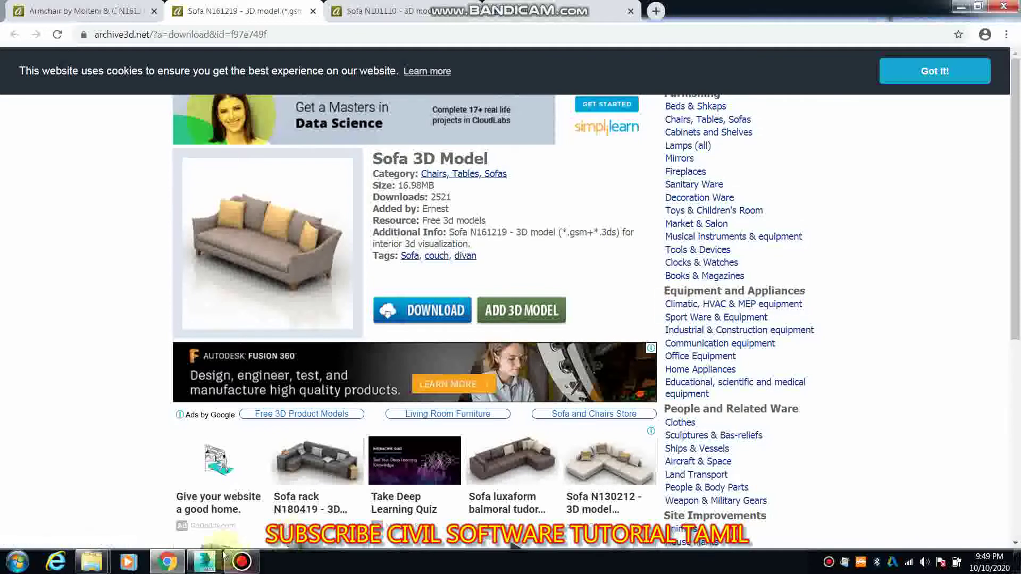
left_click(207, 563)
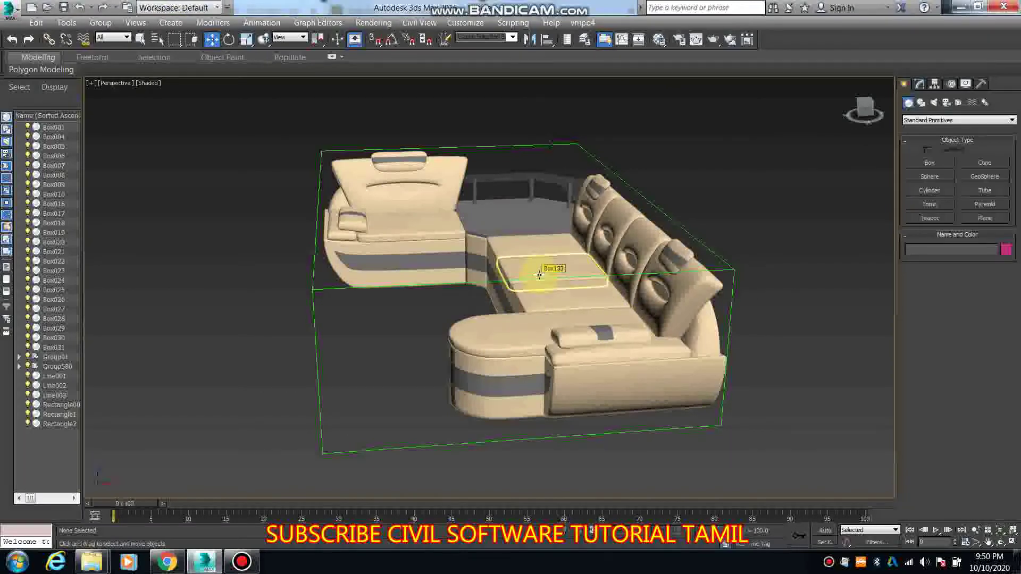
middle_click_drag(544, 273, 500, 246)
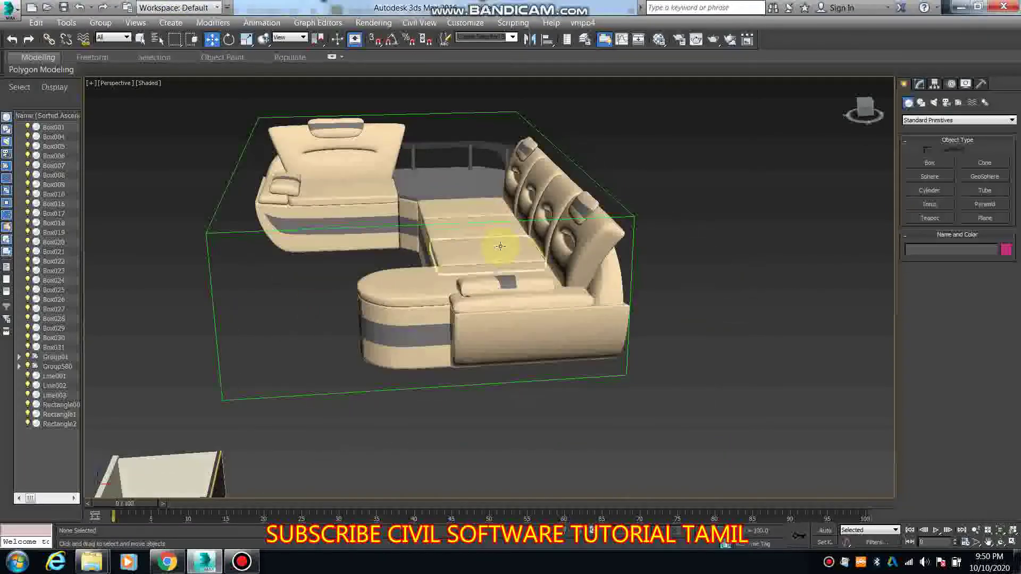
left_click(679, 39)
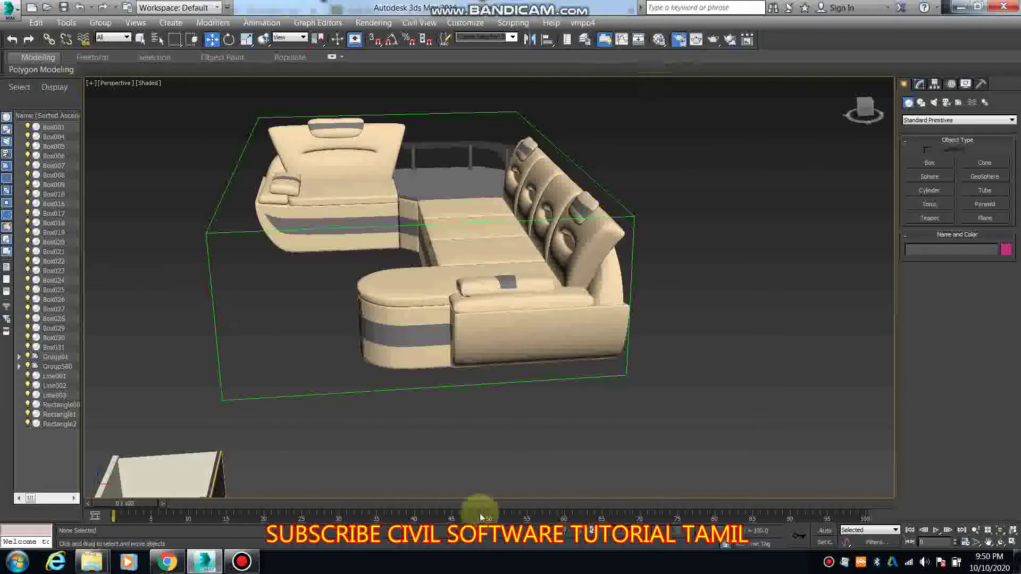
Make V-Ray Adv 3.60.03 the renderer and set its image sampler to Bucket.
left_click(765, 149)
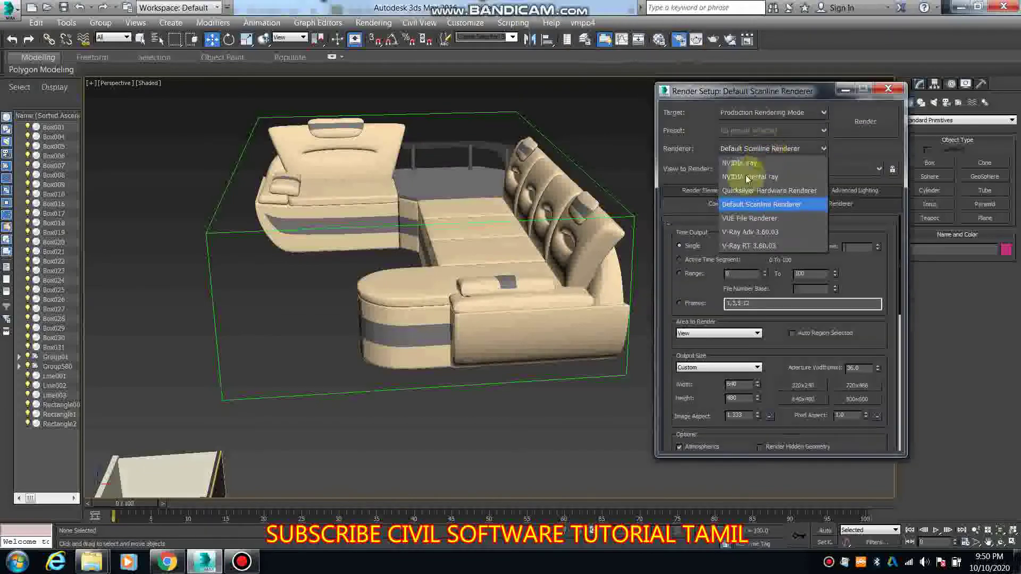
left_click(743, 232)
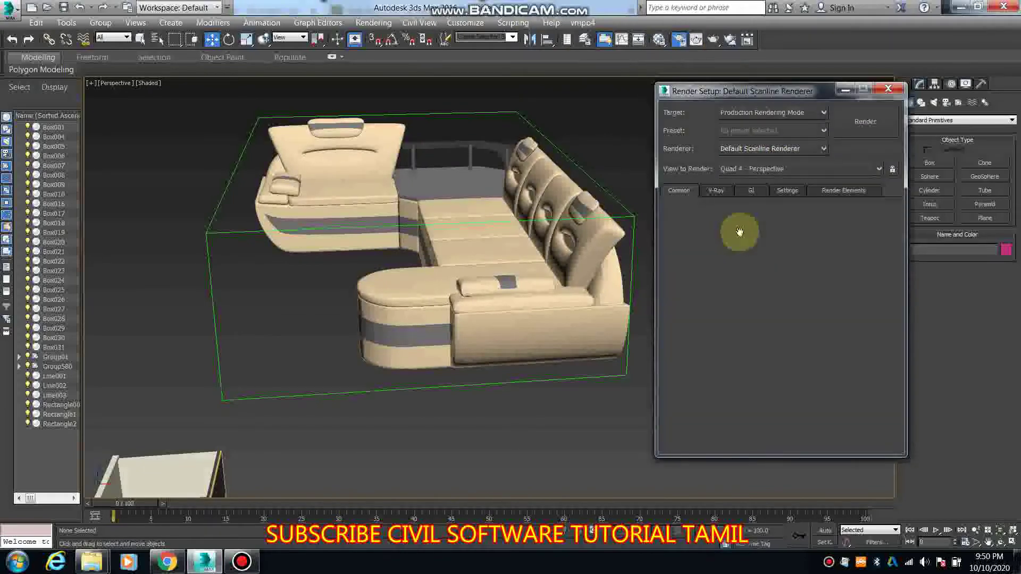
left_click(719, 192)
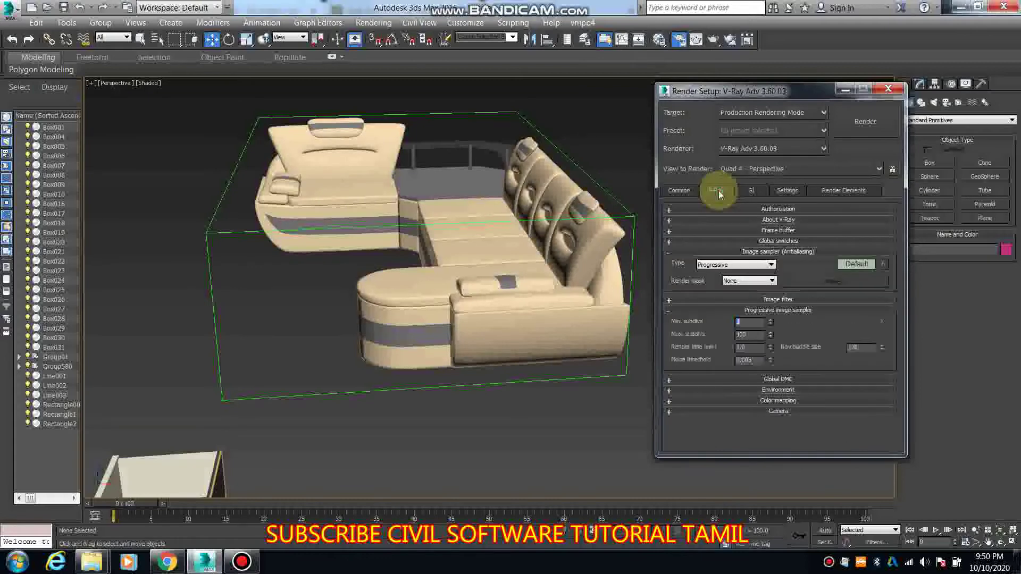
left_click(775, 231)
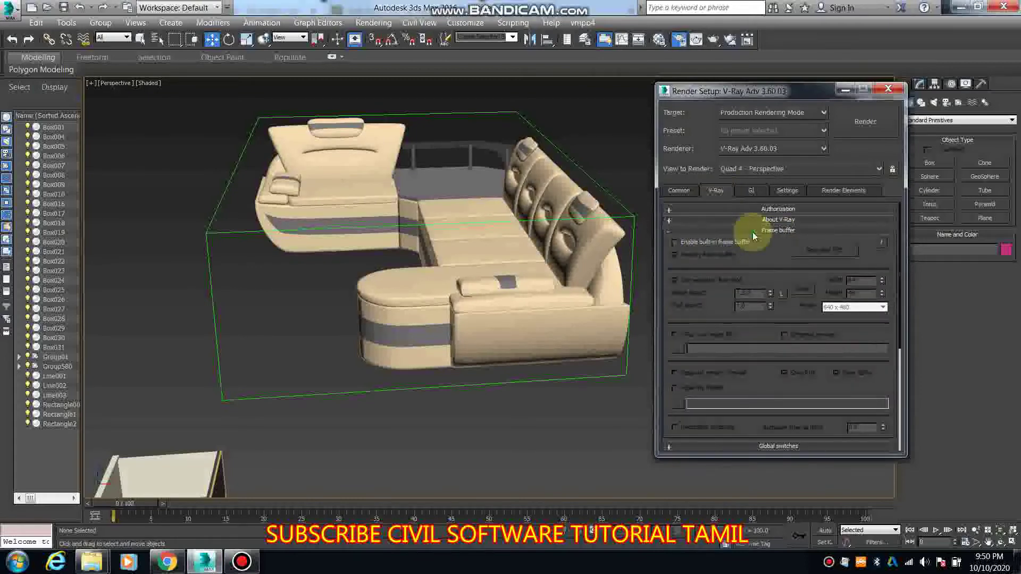
left_click(753, 233)
left_click(724, 265)
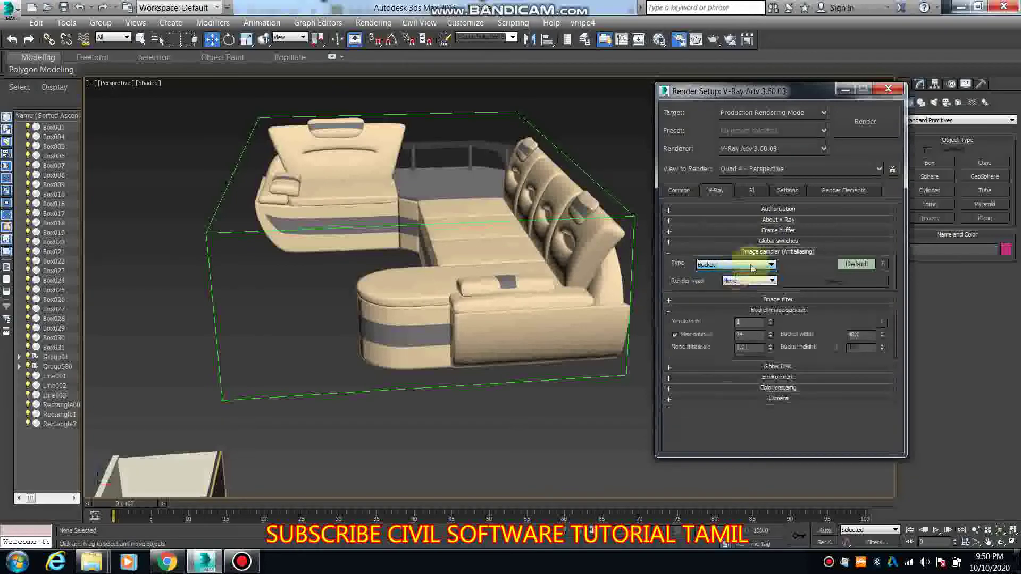
left_click(771, 252)
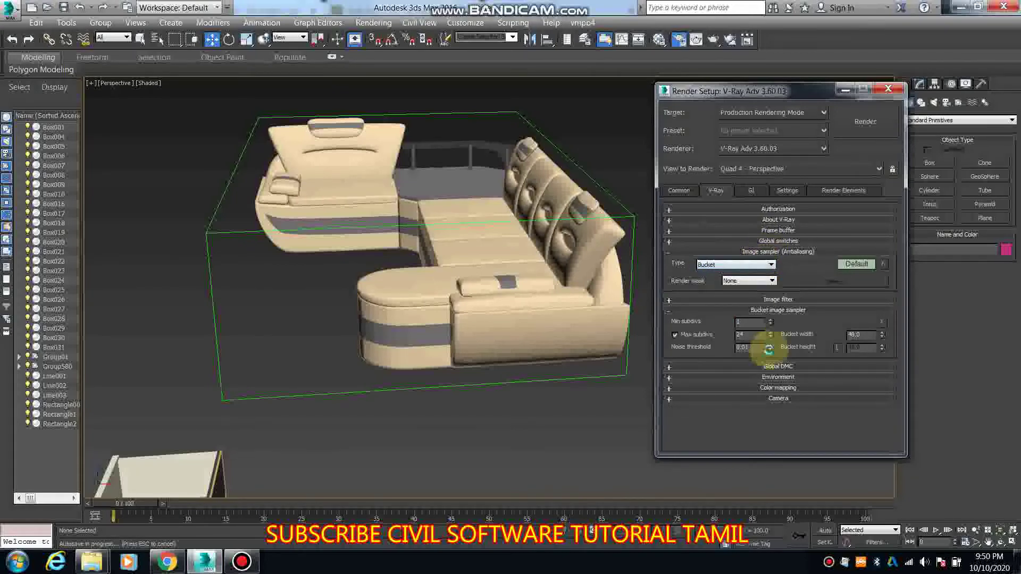
Enable the GI and reflection/refraction environment overrides and use Exponential color mapping.
left_click(776, 346)
scroll(745, 345, "down", 2)
left_click(674, 311)
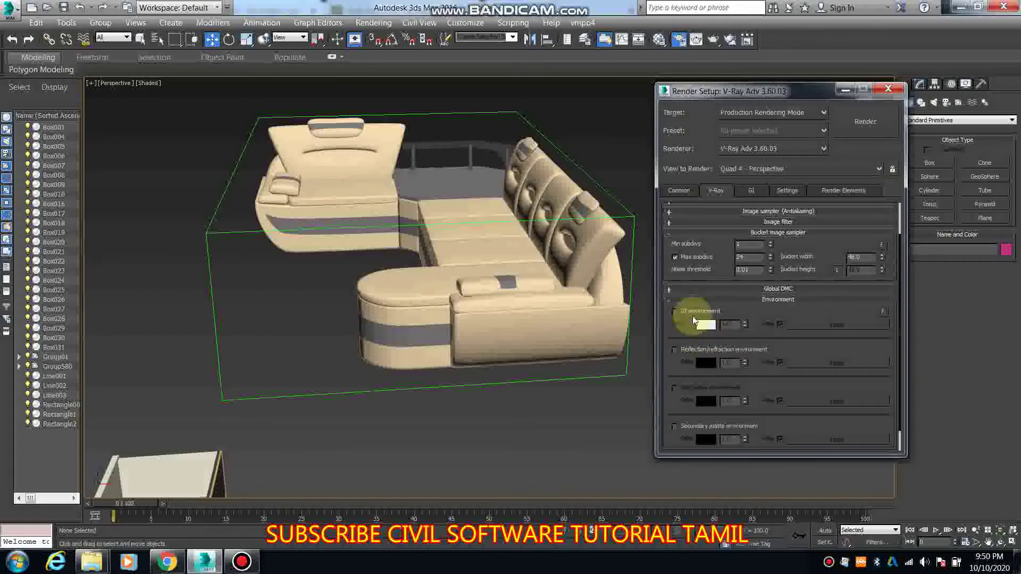
left_click(674, 349)
left_click(767, 301)
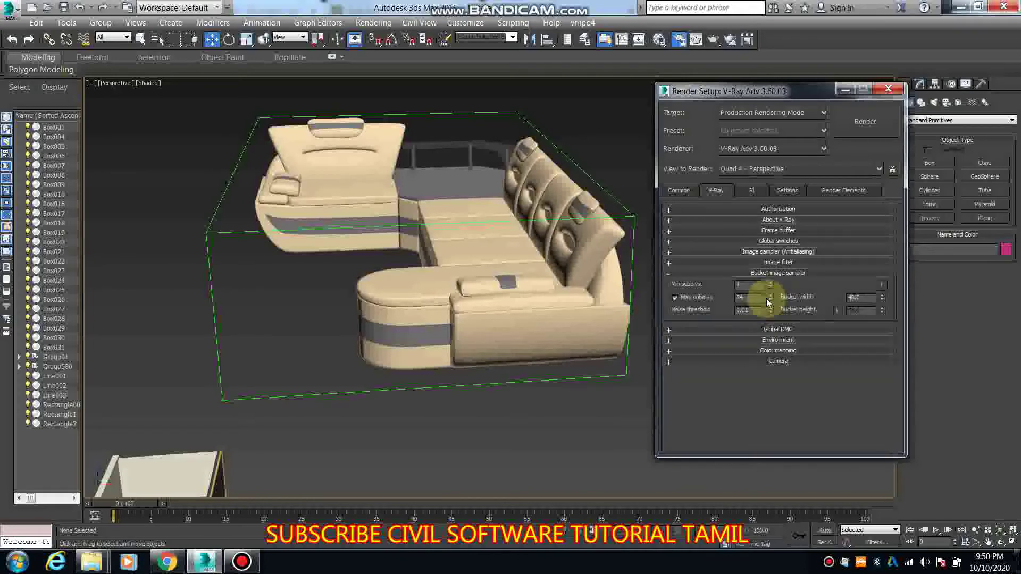
left_click(773, 350)
left_click(713, 363)
left_click(719, 382)
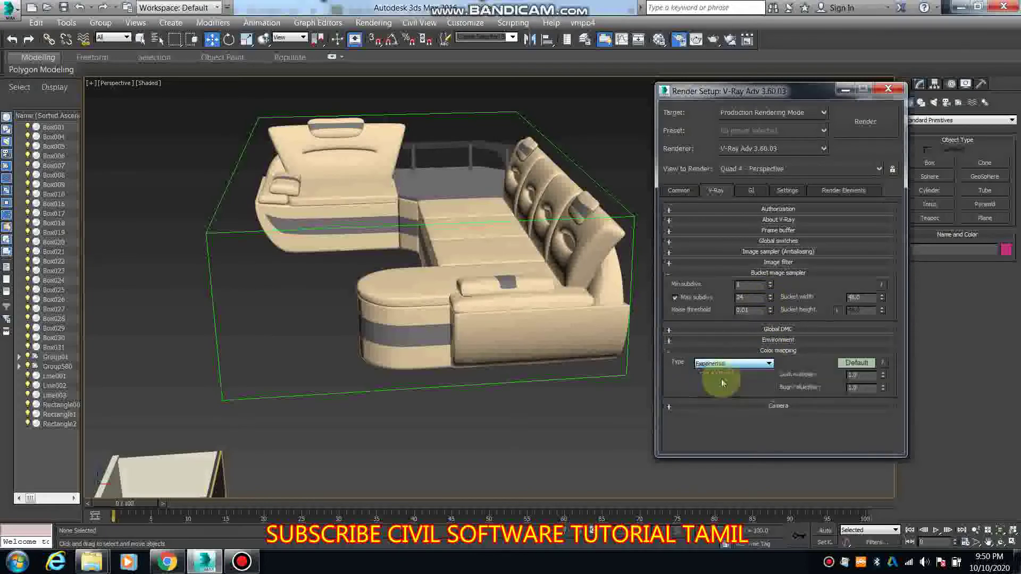
left_click(776, 351)
Set Irradiance map as primary GI engine with Light cache secondary, and close Render Setup.
left_click(750, 190)
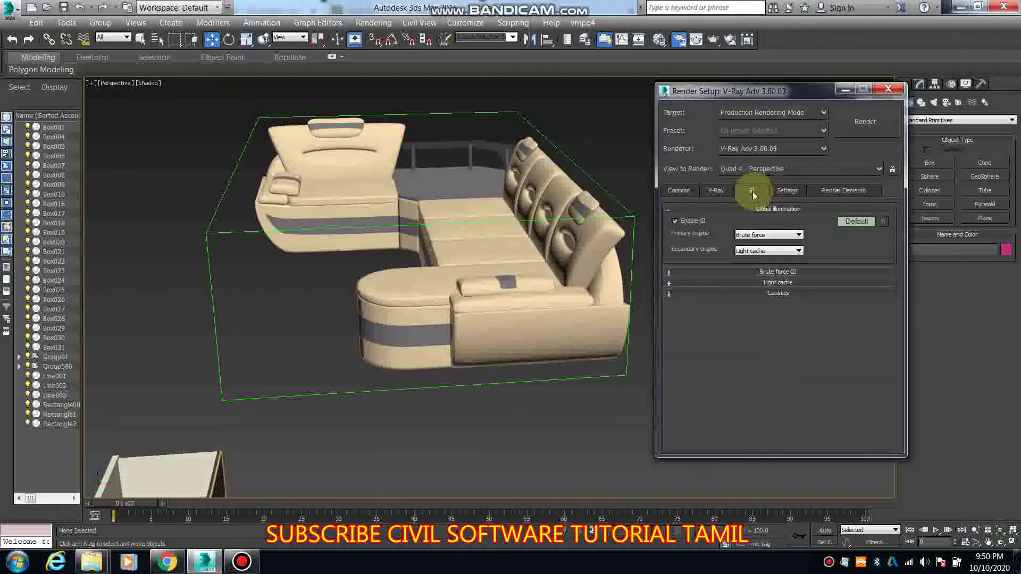
left_click(768, 234)
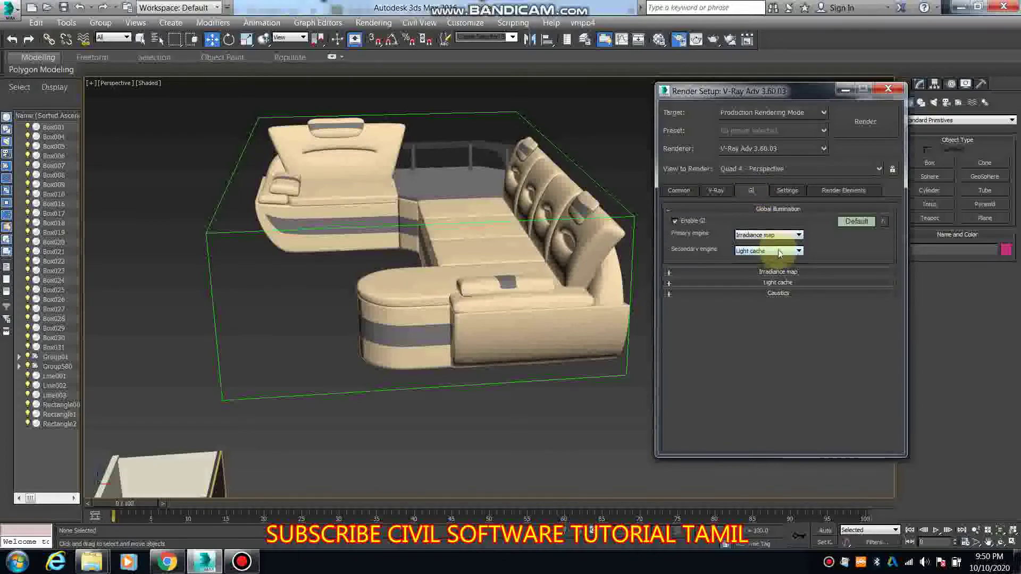
left_click(889, 90)
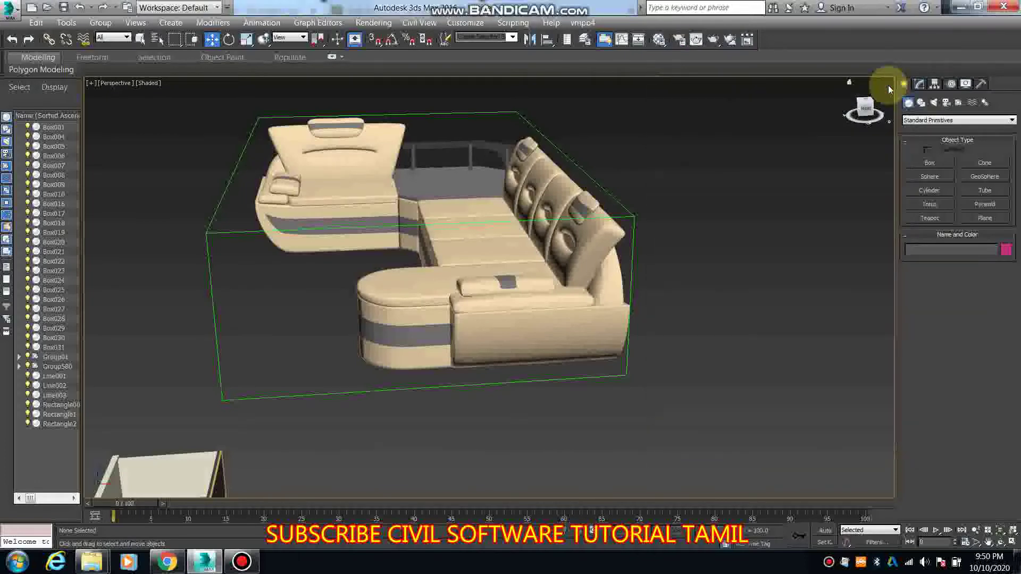
Drag the downloaded Sofa N101110 file into the 3ds Max scene to merge it.
middle_click_drag(520, 301, 860, 82, "alt")
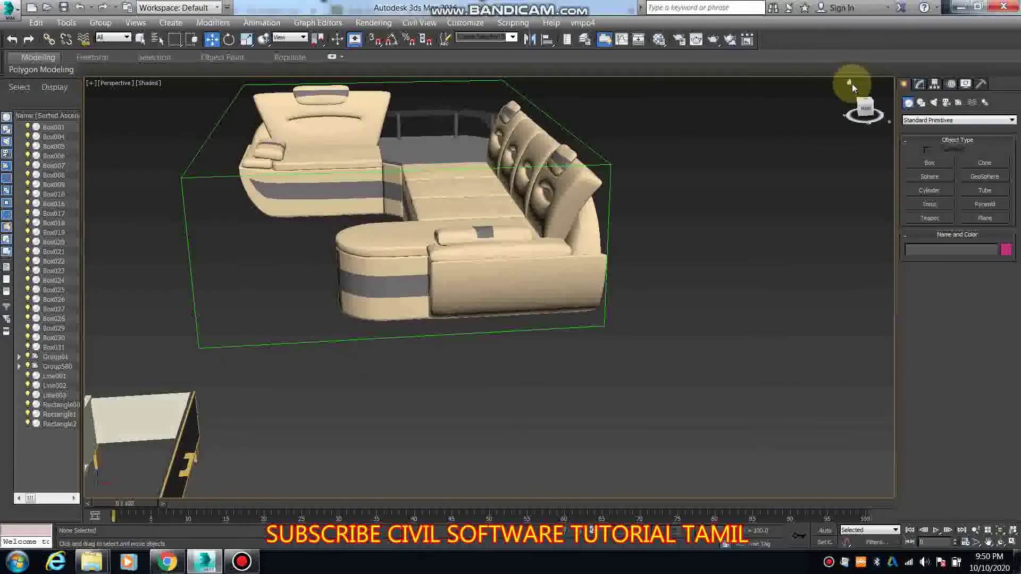
scroll(466, 278, "up", 5)
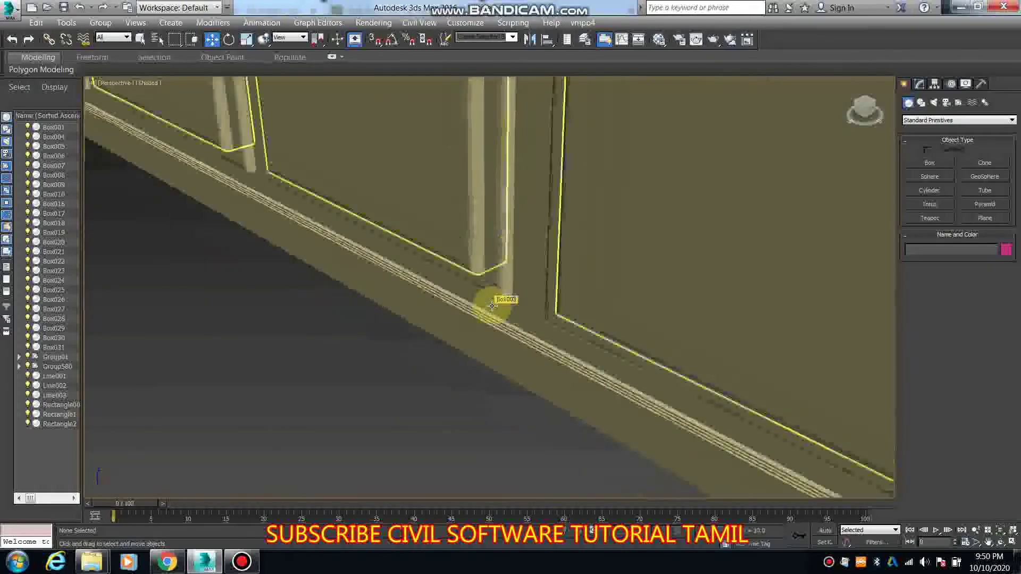
scroll(509, 318, "down", 2)
scroll(510, 318, "down", 6)
mouse_move(621, 301)
middle_mouse_down("alt")
mouse_move(611, 342)
mouse_move(521, 331)
middle_mouse_up("alt")
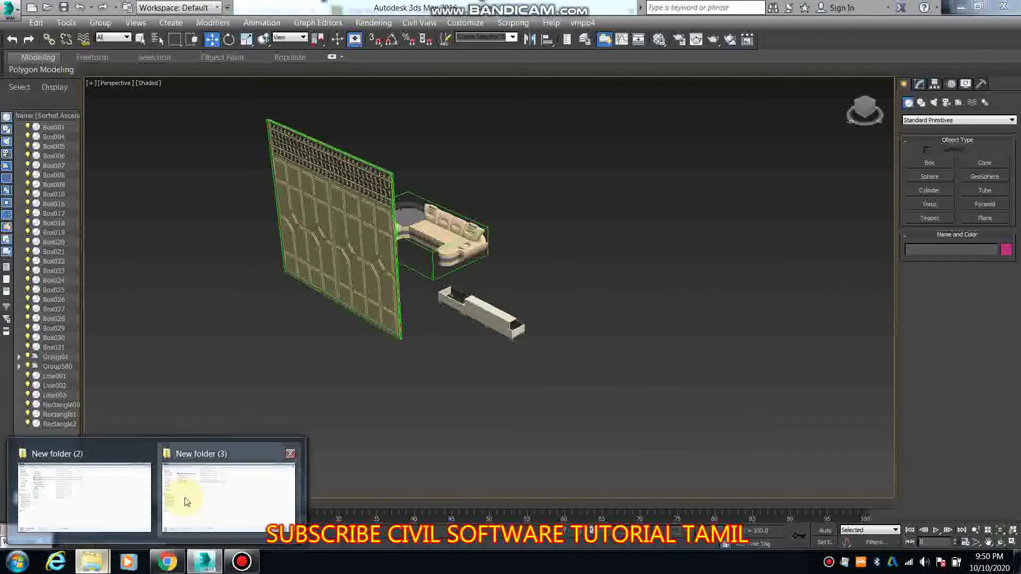
left_click(184, 497)
mouse_move(155, 158)
left_mouse_down()
mouse_move(211, 569)
mouse_move(524, 463)
left_mouse_up()
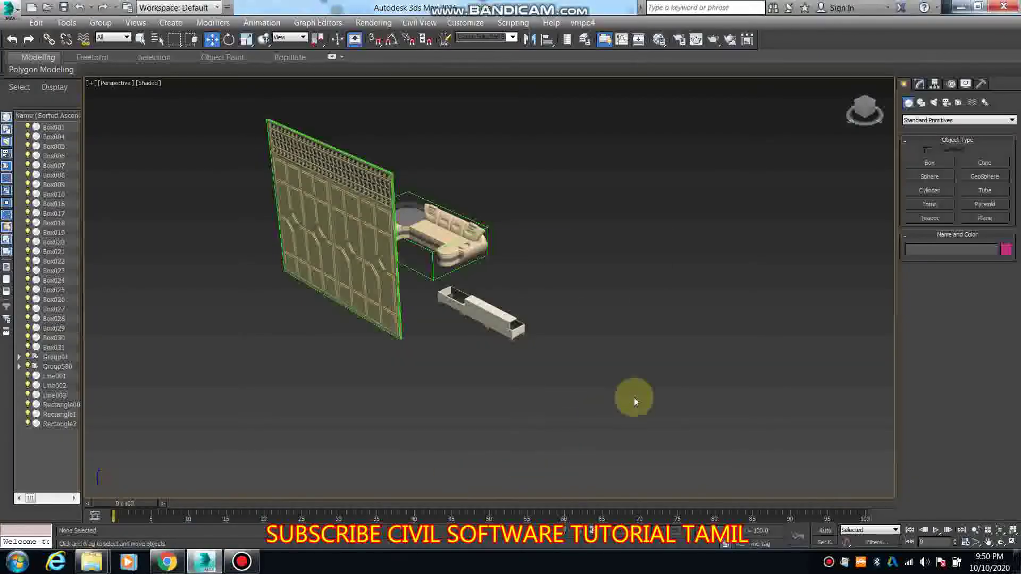
left_click_drag(633, 401, 634, 401)
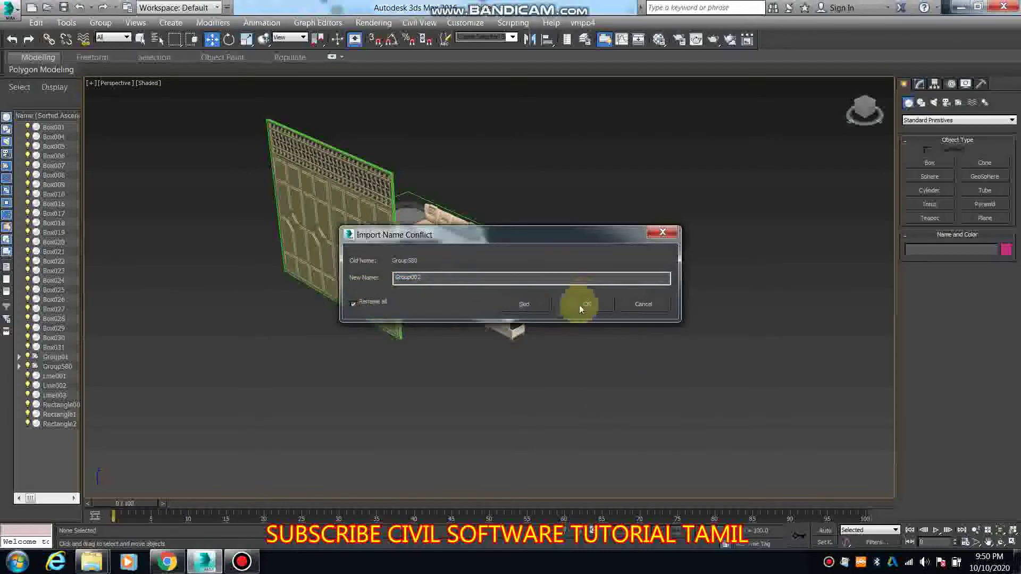
Rename all clashing objects in the Import Name Conflict dialog to finish the merge.
left_click(525, 304)
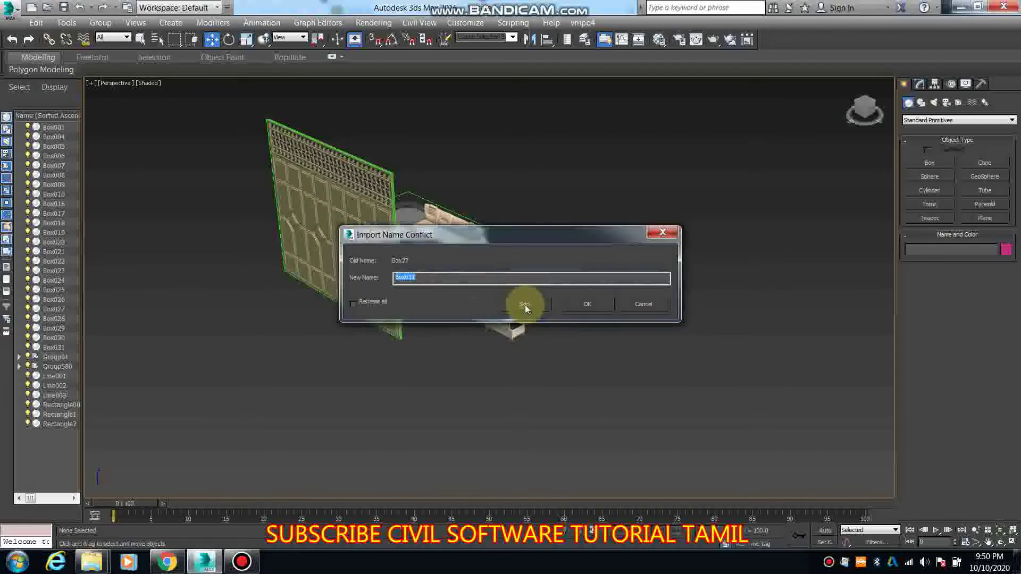
left_click(585, 304)
left_click(578, 304)
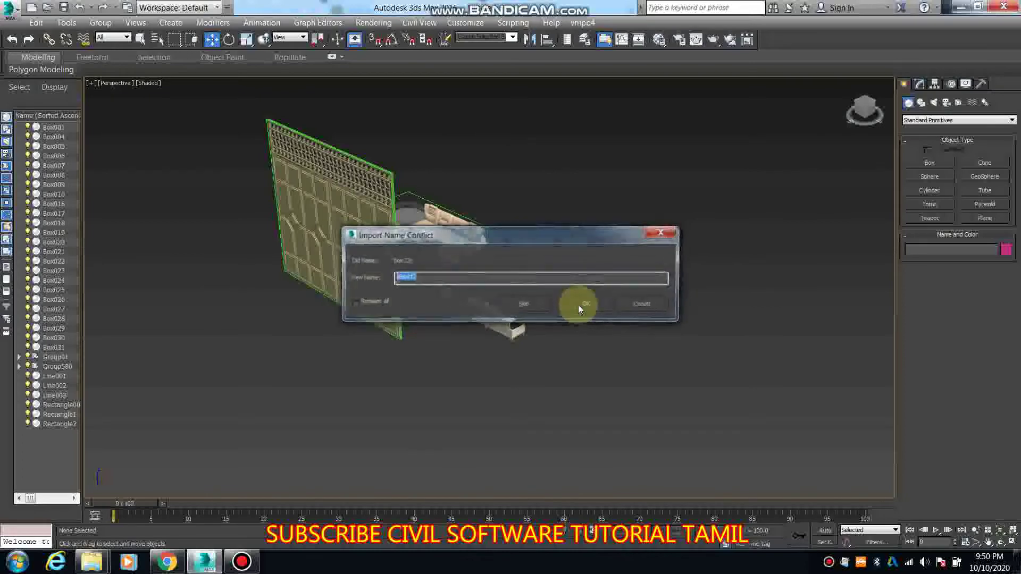
left_click(579, 305)
left_click(581, 305)
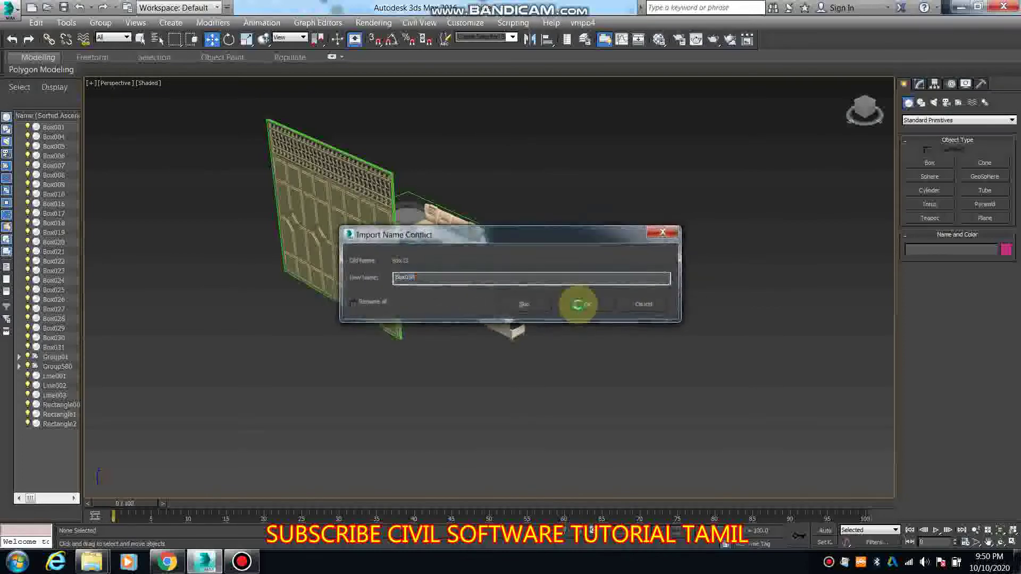
left_click(401, 304)
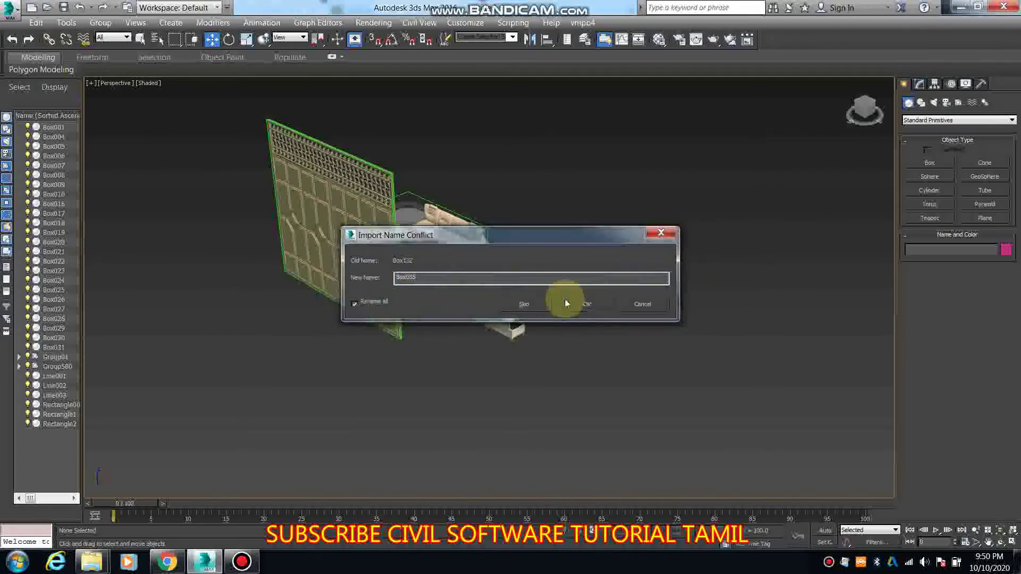
left_click(587, 304)
Move the new sofa group right of the TV unit and deselect it.
middle_click_drag(597, 365, 248, 313)
scroll(247, 314, "down", 3)
key("w")
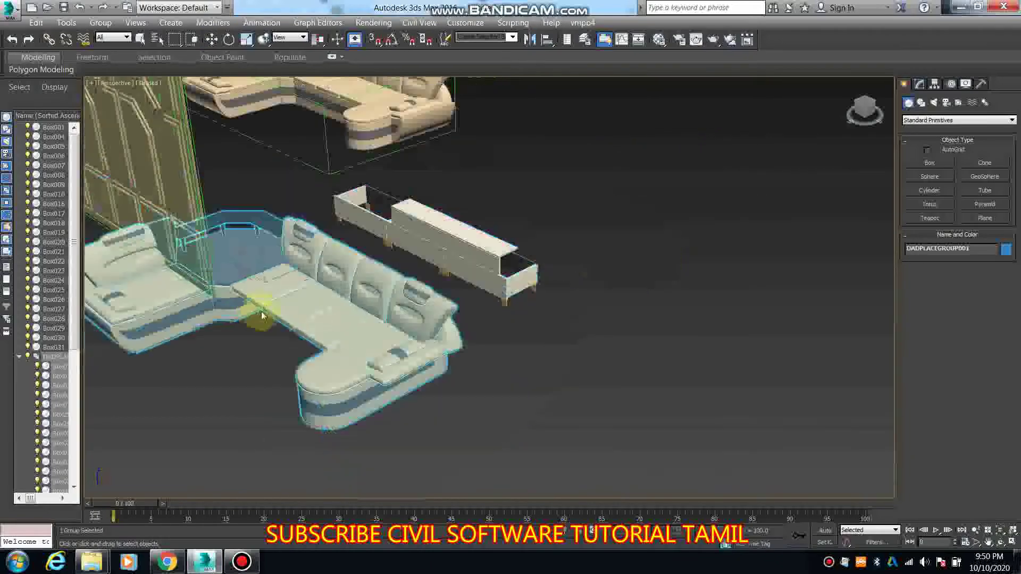
left_click_drag(258, 299, 707, 216)
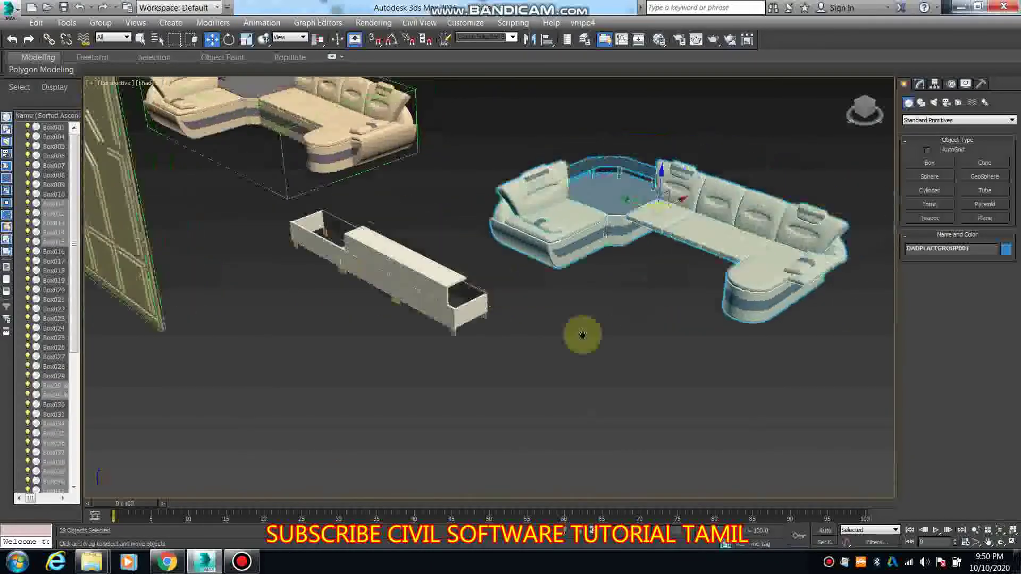
scroll(532, 373, "up", 2)
left_click(497, 416)
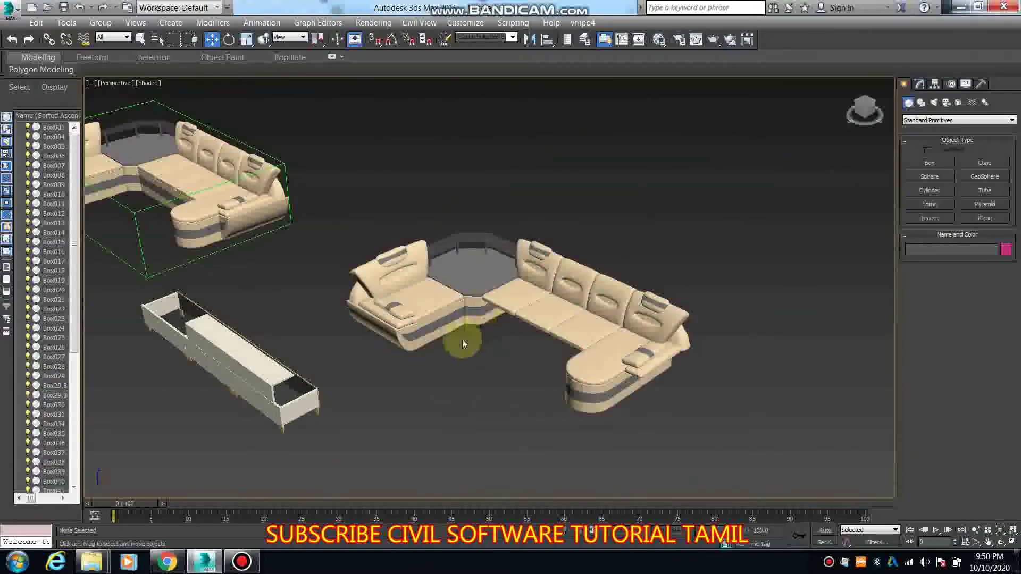
Check the Sofa N101110 download page in the browser, then reframe the 3ds Max view.
middle_click_drag(463, 340, 574, 347)
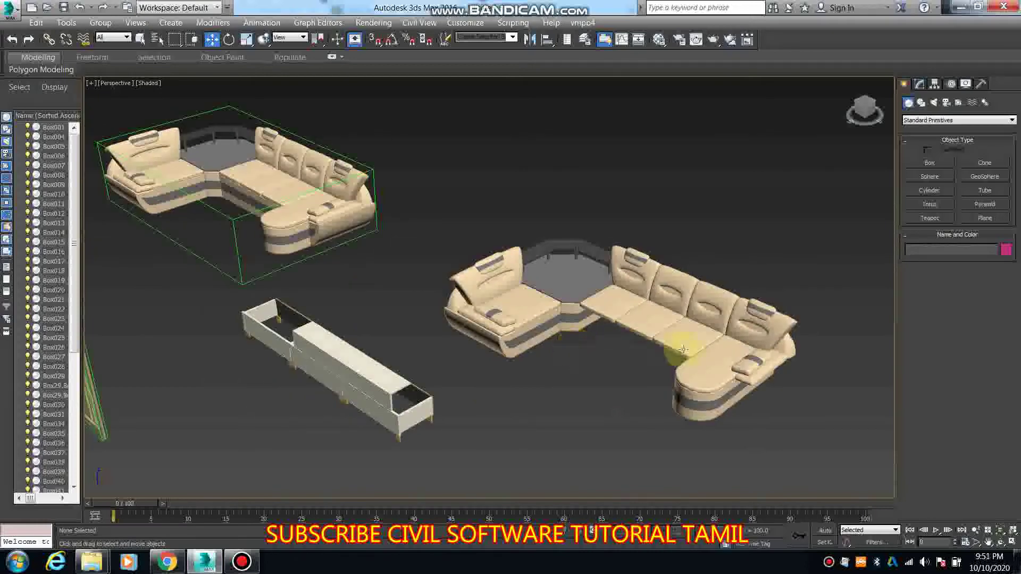
scroll(675, 347, "up", 2)
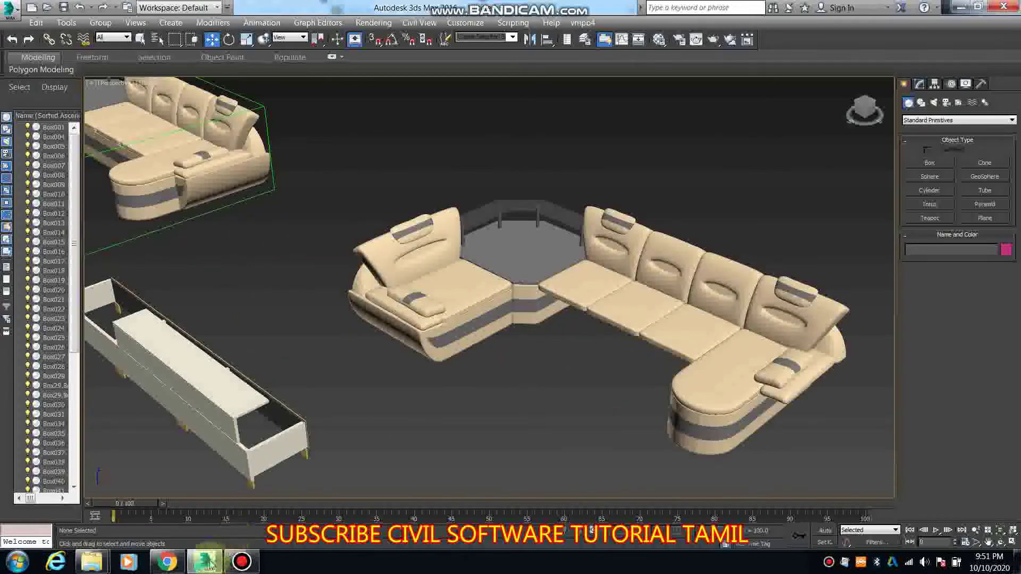
left_click(176, 561)
key("ctrl+Tab")
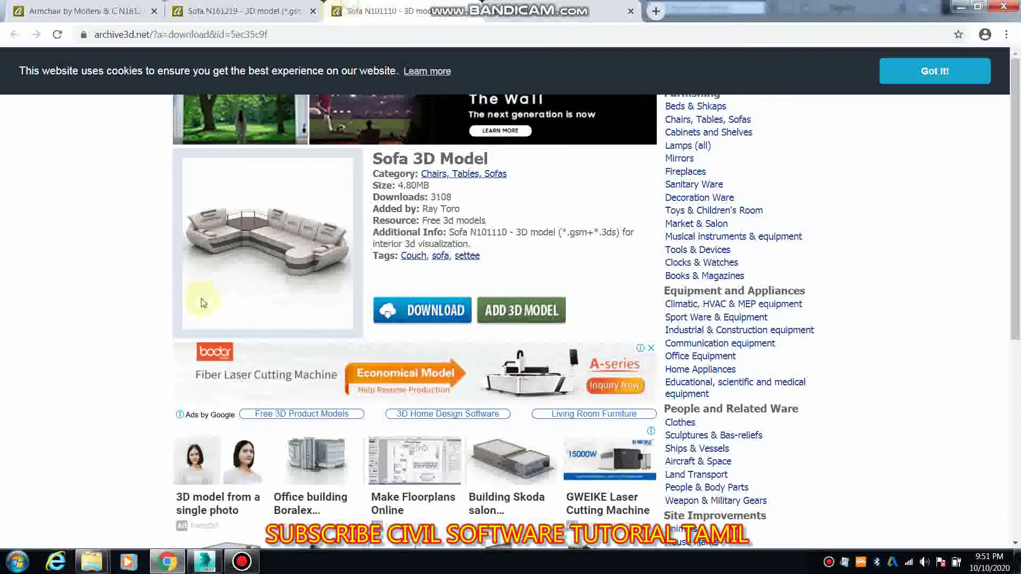
left_click(204, 561)
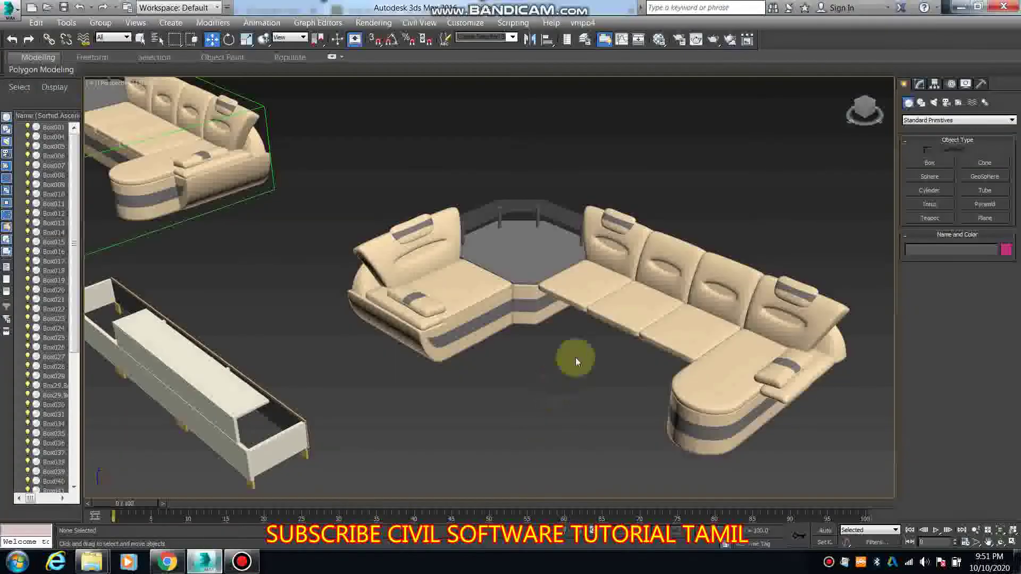
middle_click_drag(492, 323, 485, 321)
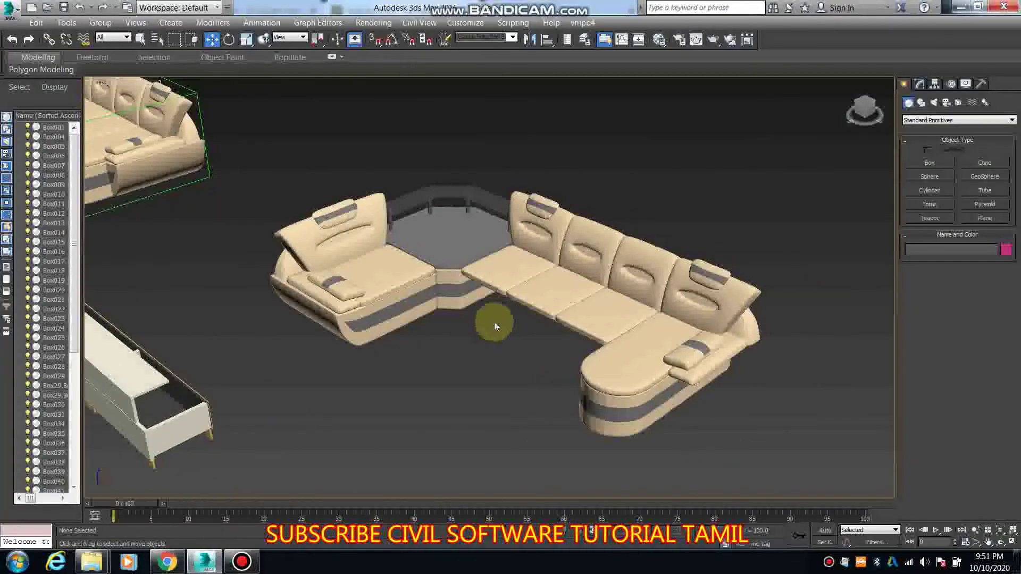
Open References > Asset Tracking, enlarge it, and inspect the three File Missing texture maps.
left_click(10, 9)
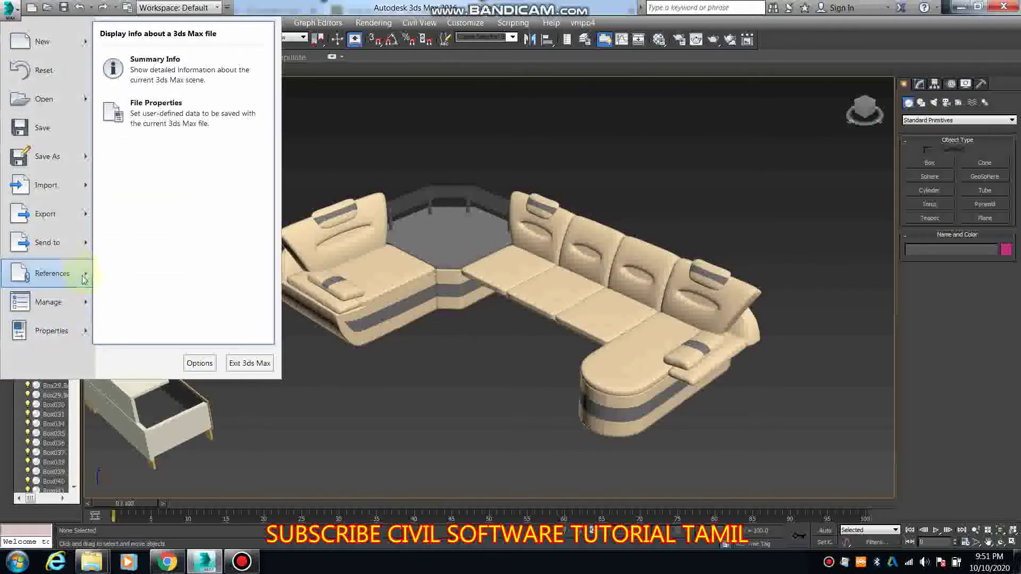
mouse_move(53, 272)
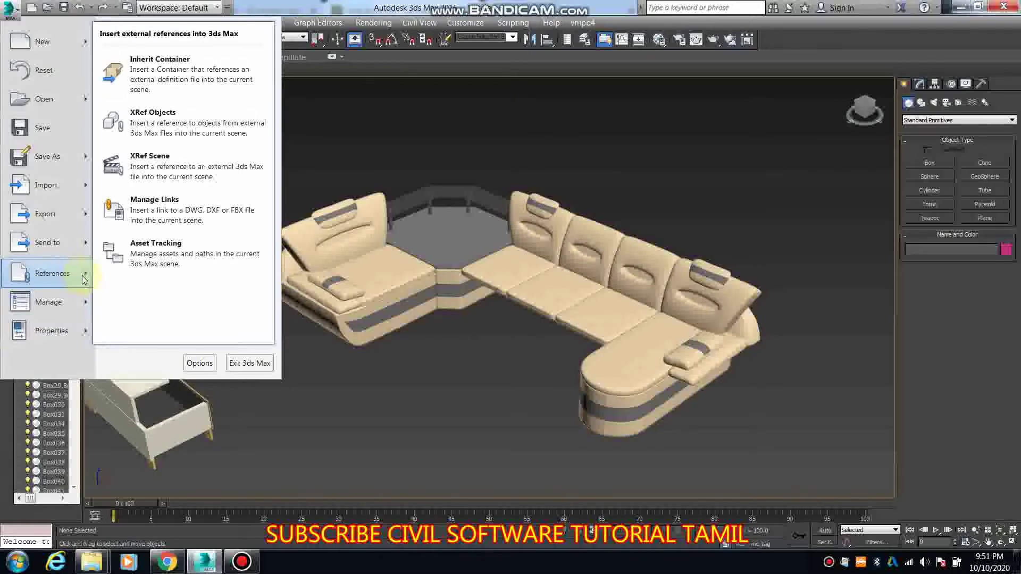
left_click(162, 265)
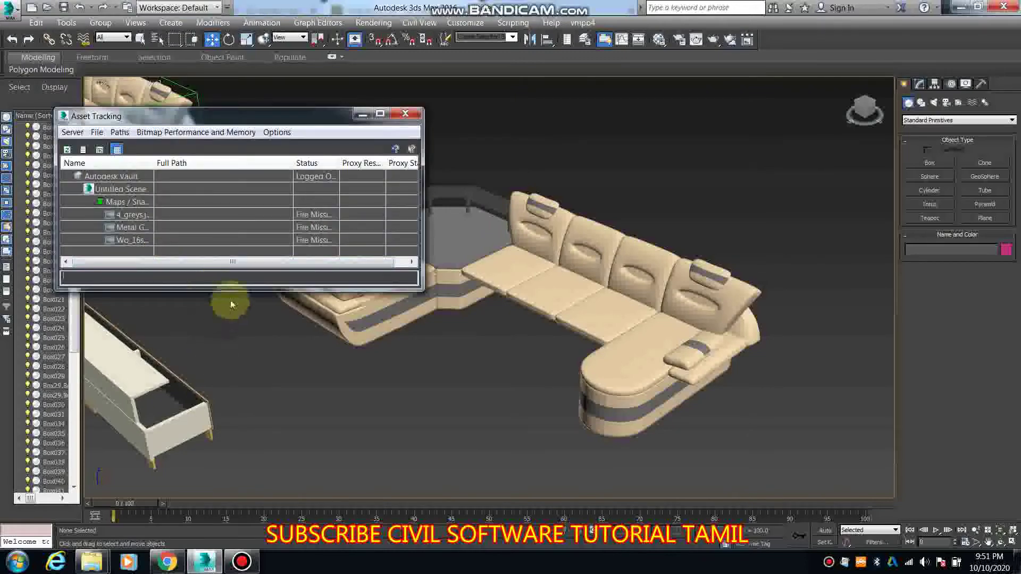
left_click_drag(233, 291, 234, 441)
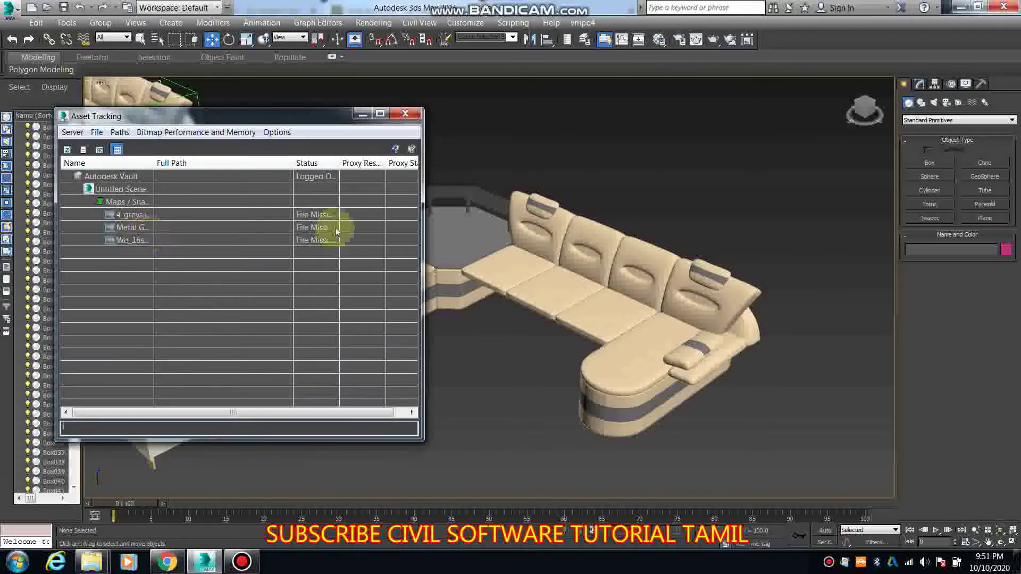
left_click(314, 228)
left_click(314, 242)
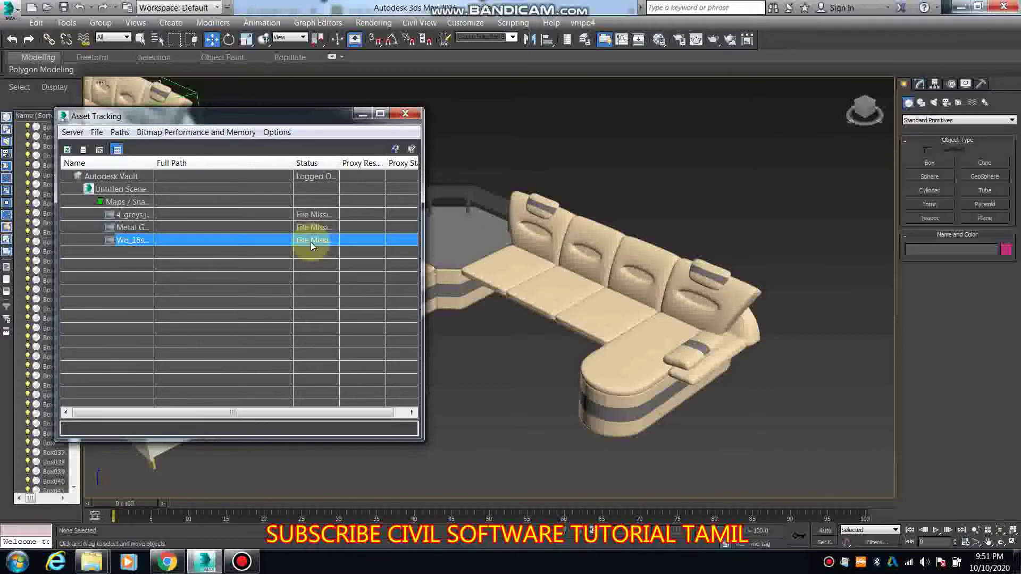
Refresh Asset Tracking and toggle tree and table views of the three missing maps.
left_click(68, 149)
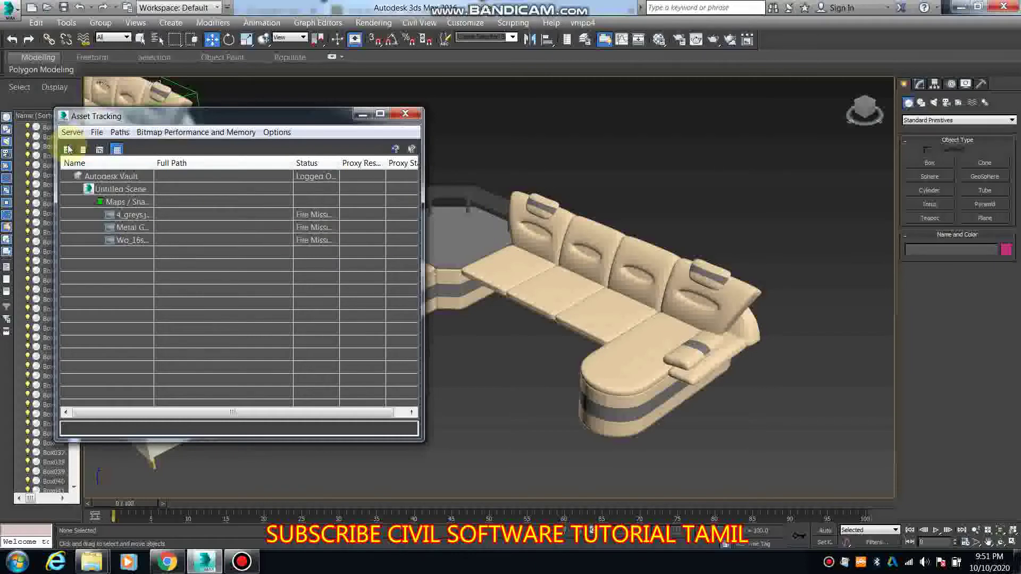
left_click(405, 114)
left_click(99, 149)
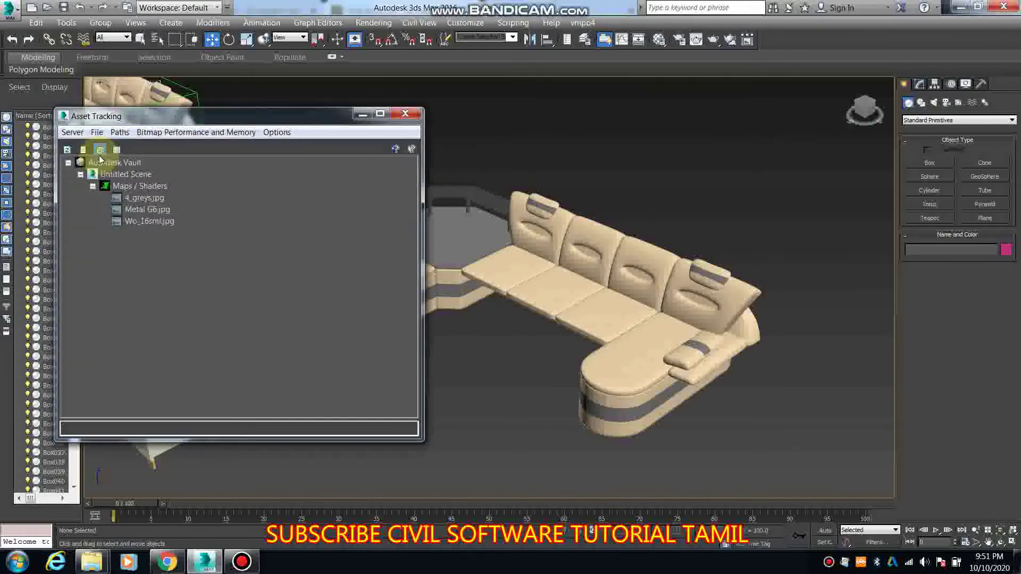
left_click(117, 152)
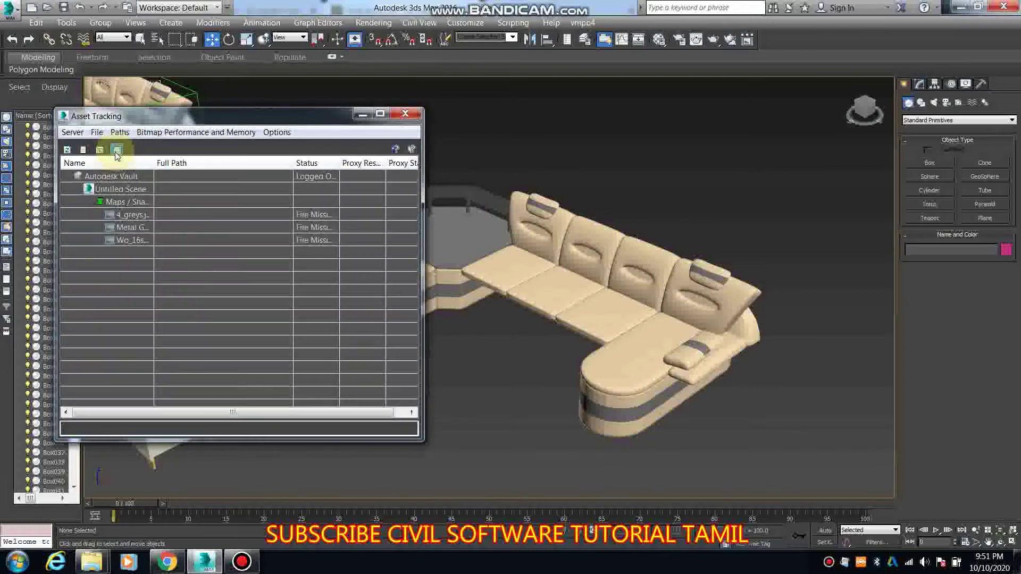
left_click(85, 179)
left_click(67, 150)
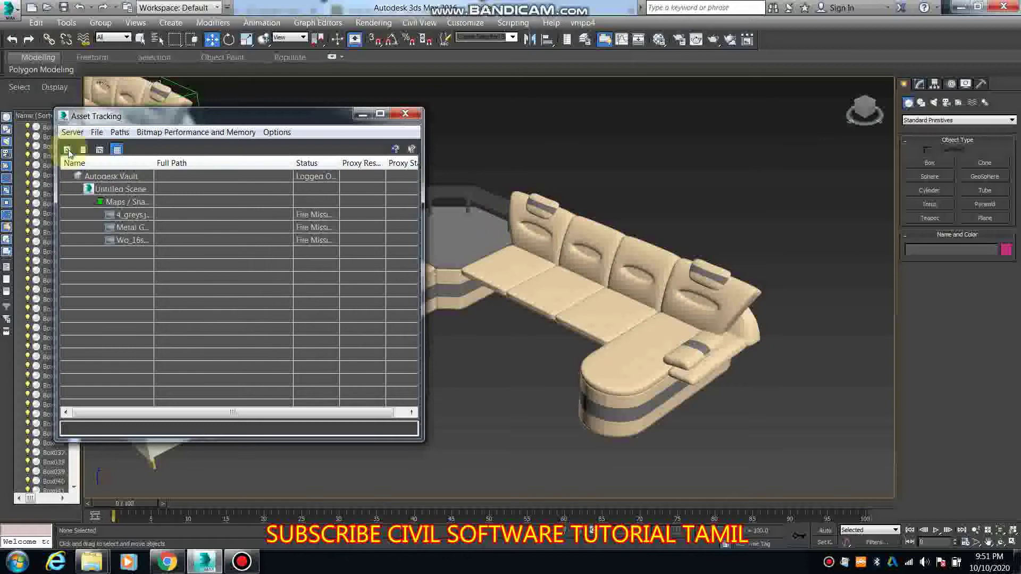
Browse the File, Paths and Bitmap Performance and Memory menu options.
left_click(98, 138)
left_click(114, 134)
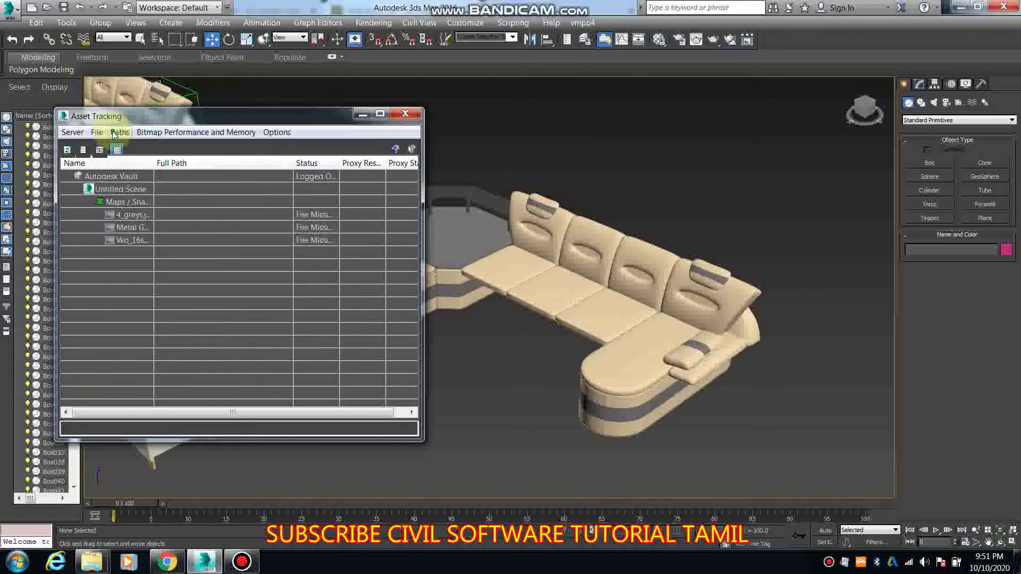
left_click(114, 134)
left_click(148, 137)
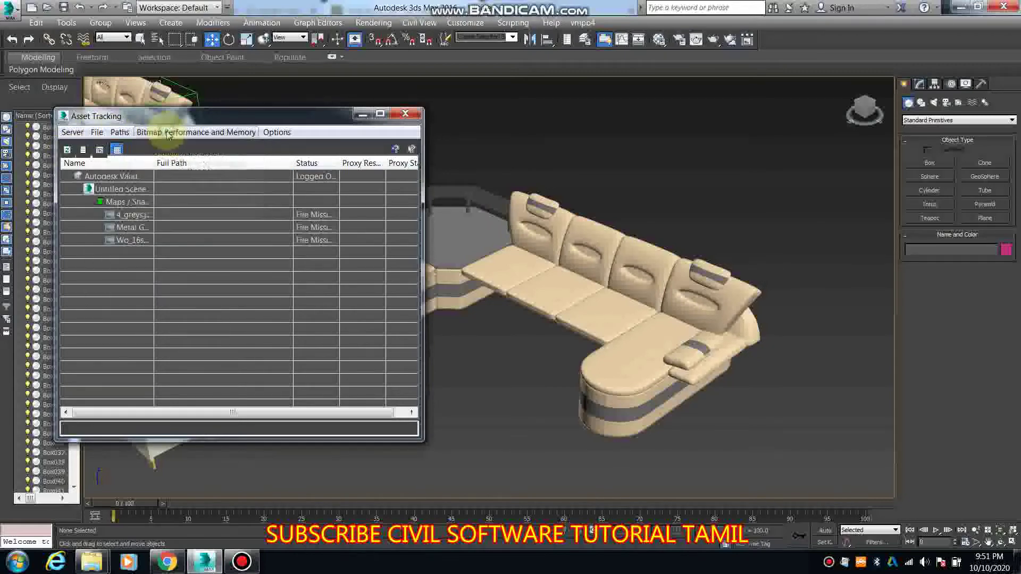
left_click(273, 132)
left_click(179, 136)
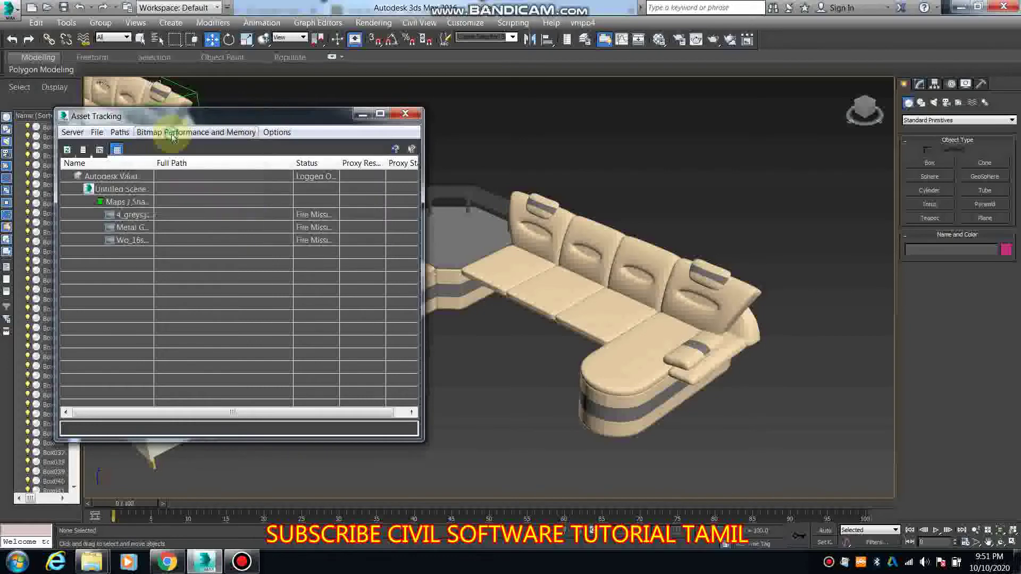
left_click(172, 136)
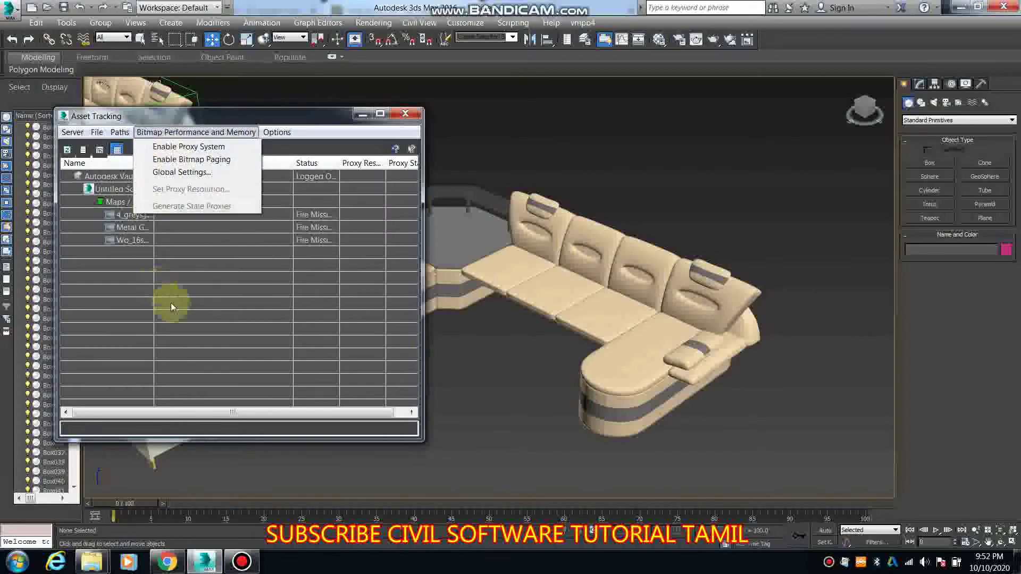
left_click(170, 159)
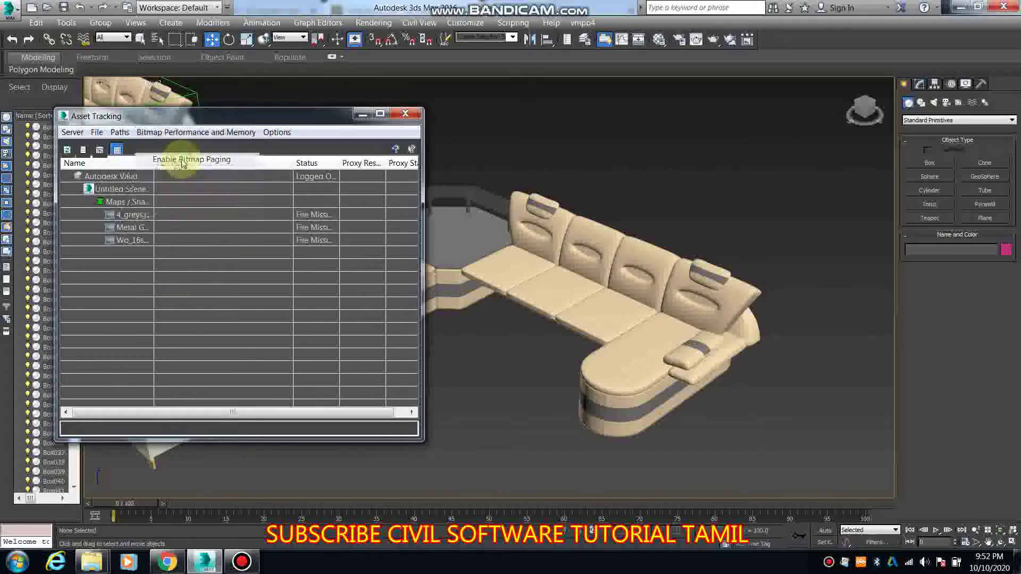
Switch between tree and table views again, view and close the log, and refresh.
left_click(120, 133)
left_click(100, 150)
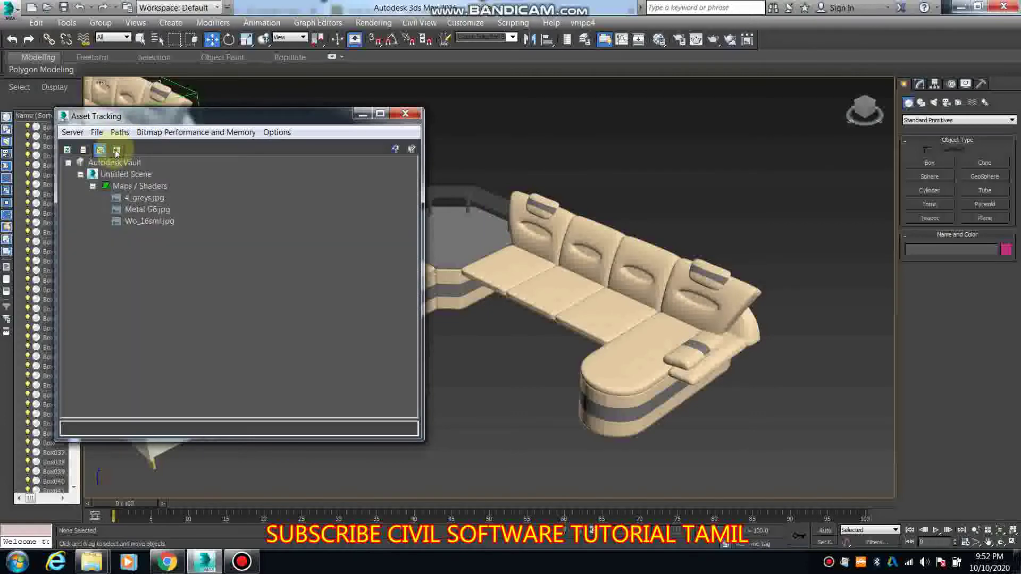
left_click(117, 151)
left_click(86, 152)
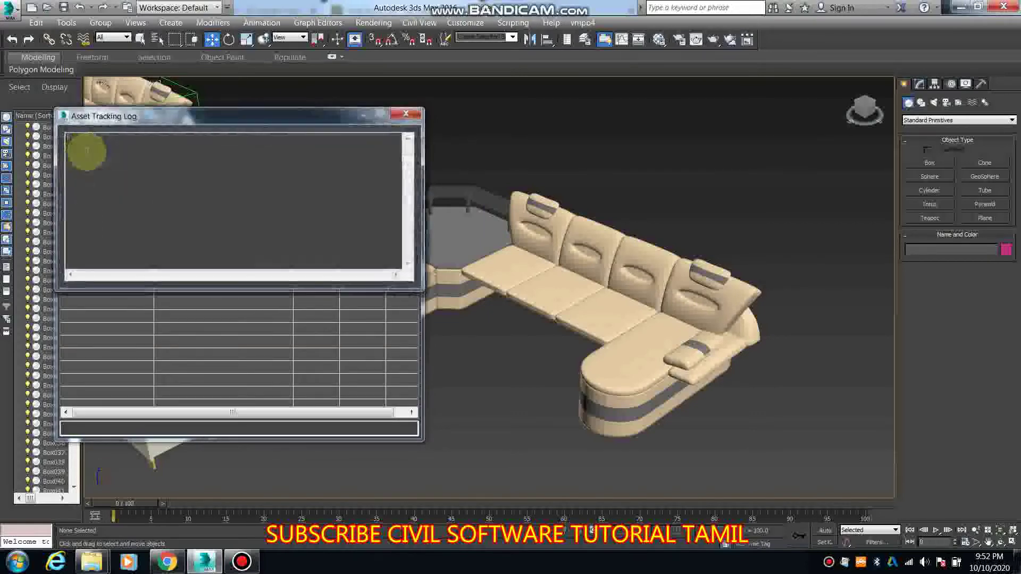
left_click(406, 112)
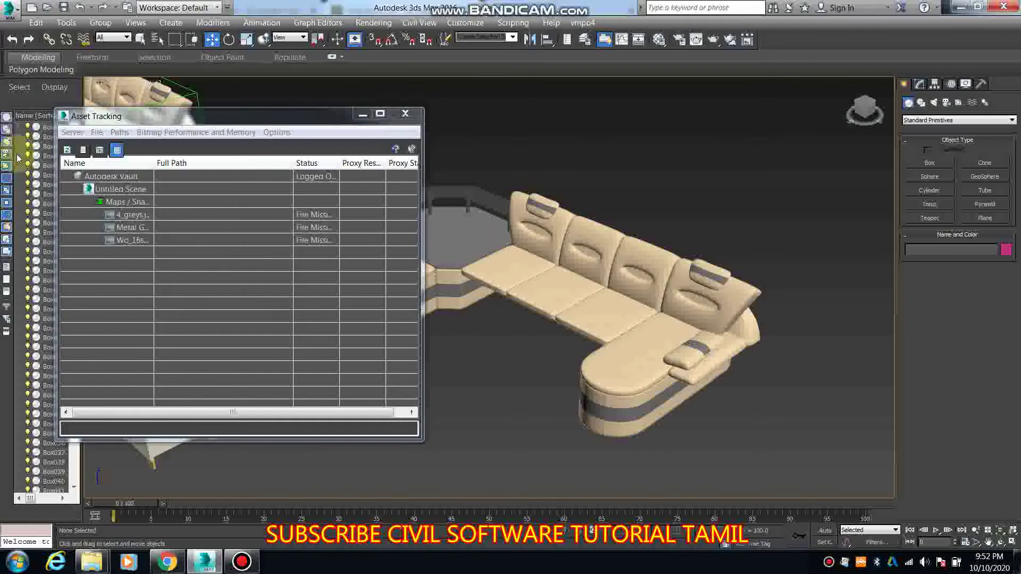
left_click(67, 153)
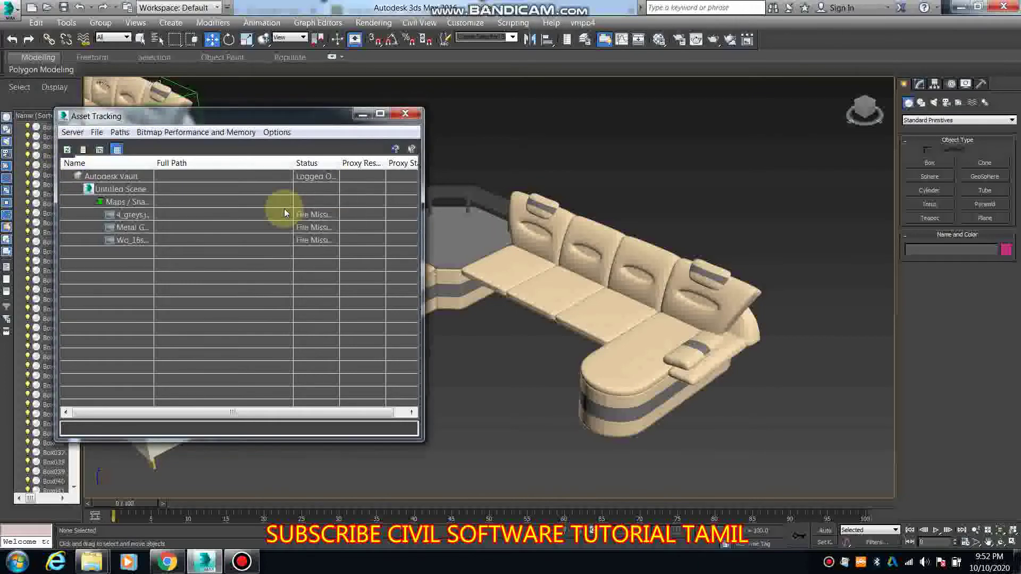
Close Asset Tracking and reset 3ds Max to an empty scene without saving.
left_click(405, 114)
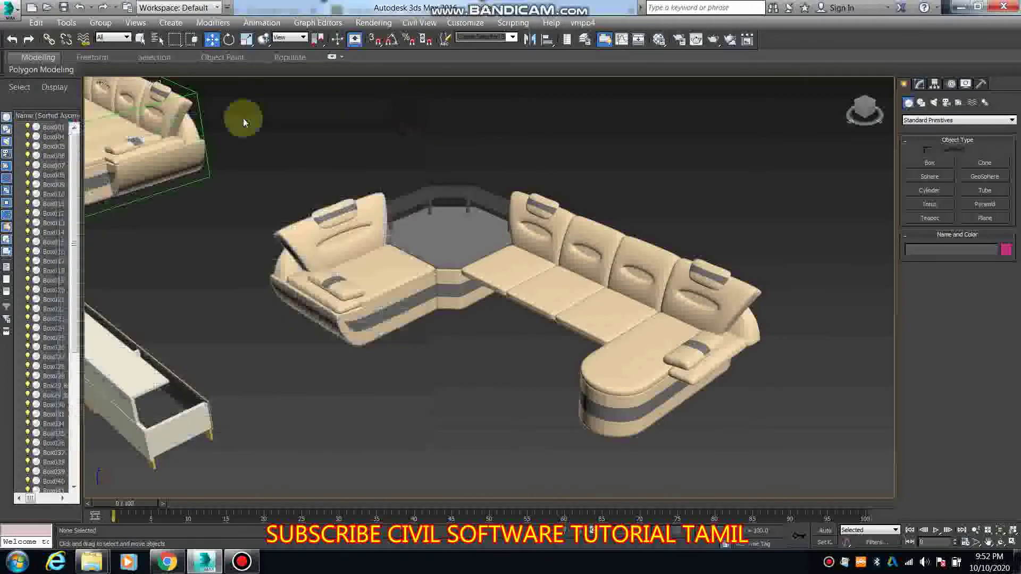
left_click(4, 14)
left_click(39, 76)
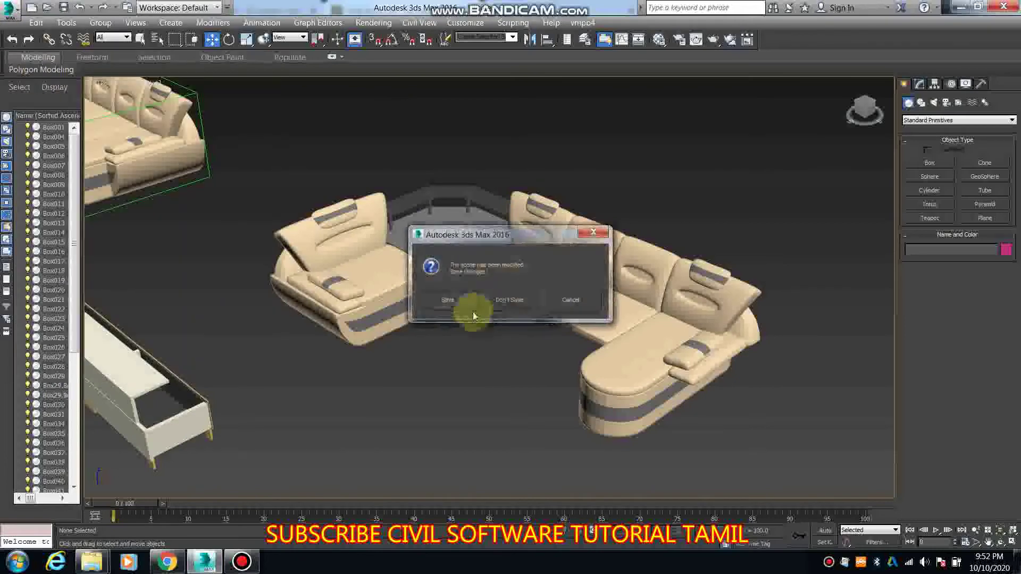
left_click(512, 305)
left_click(479, 306)
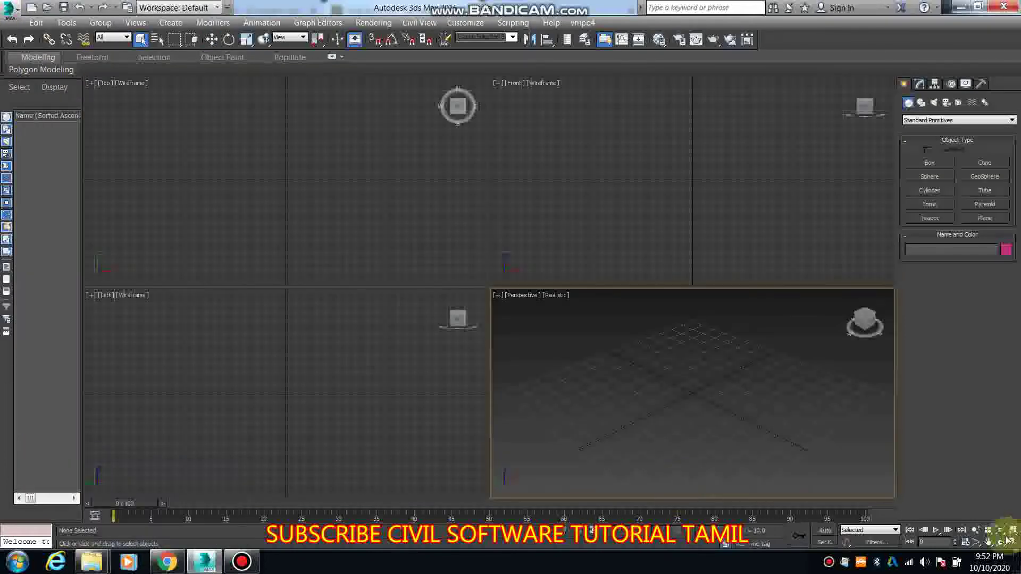
Maximize the Perspective viewport, then bring up Chrome's Sofa N161219 model page.
left_click(1012, 545)
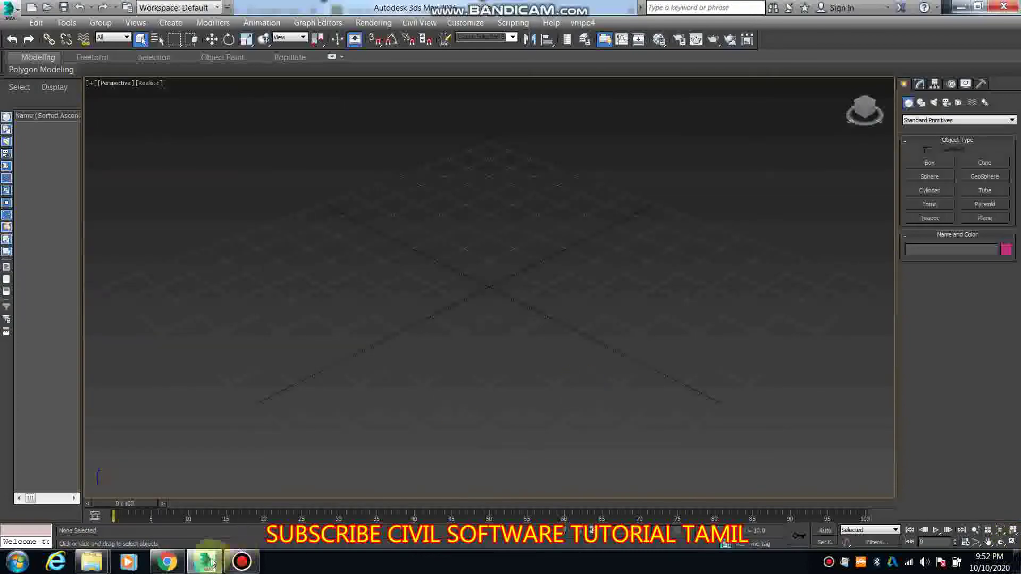
left_click(167, 561)
left_click(260, 8)
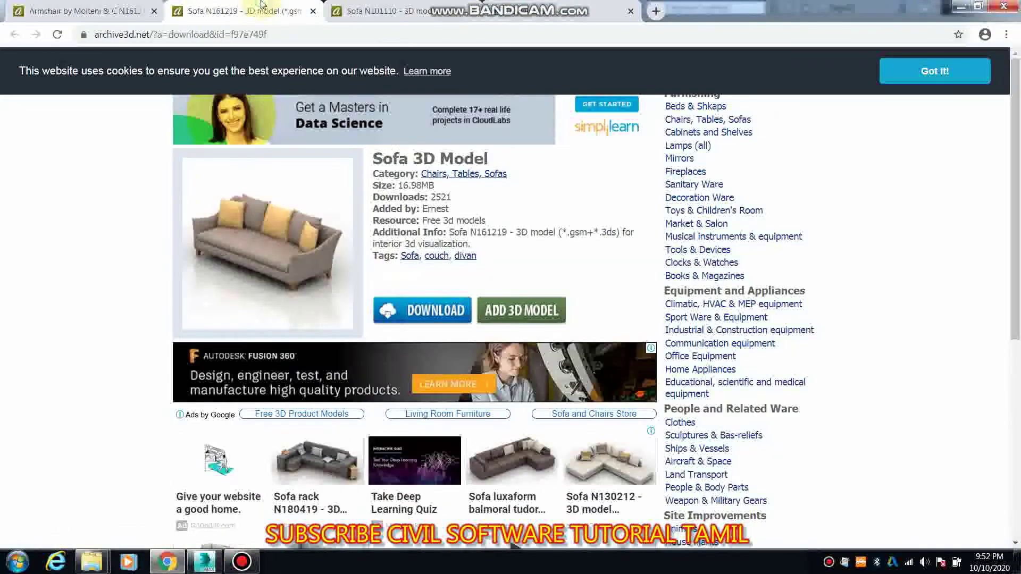
View the armchair and Sofa N161219 pages and Chrome's Downloads list, then minimize Chrome.
left_click(68, 7)
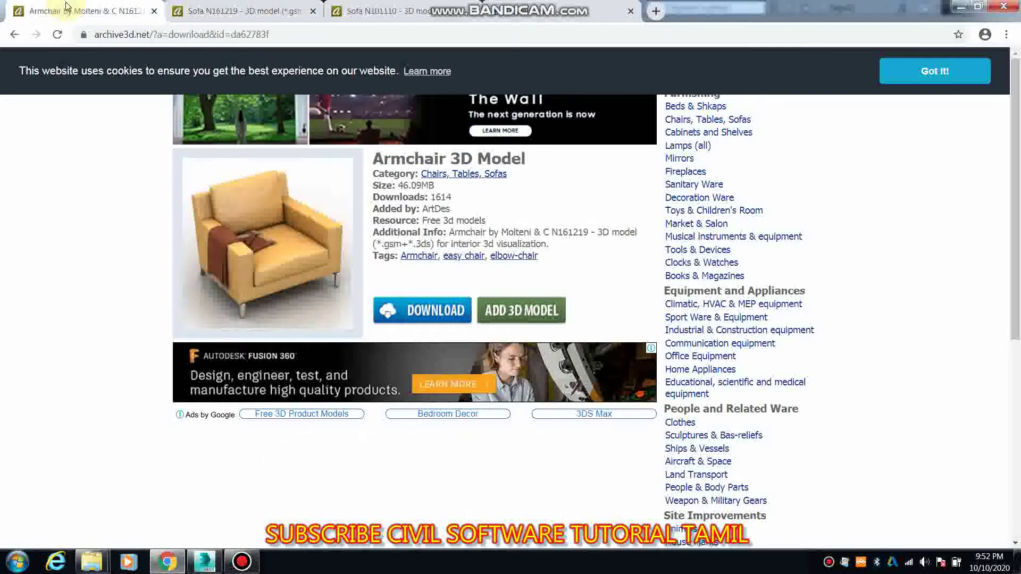
key("ctrl+Tab")
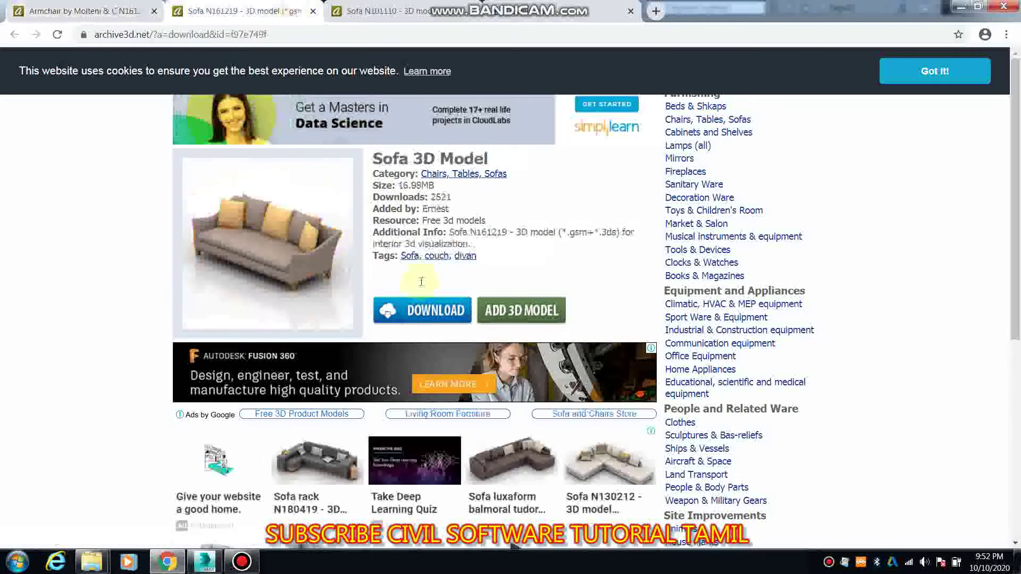
key("ctrl+j")
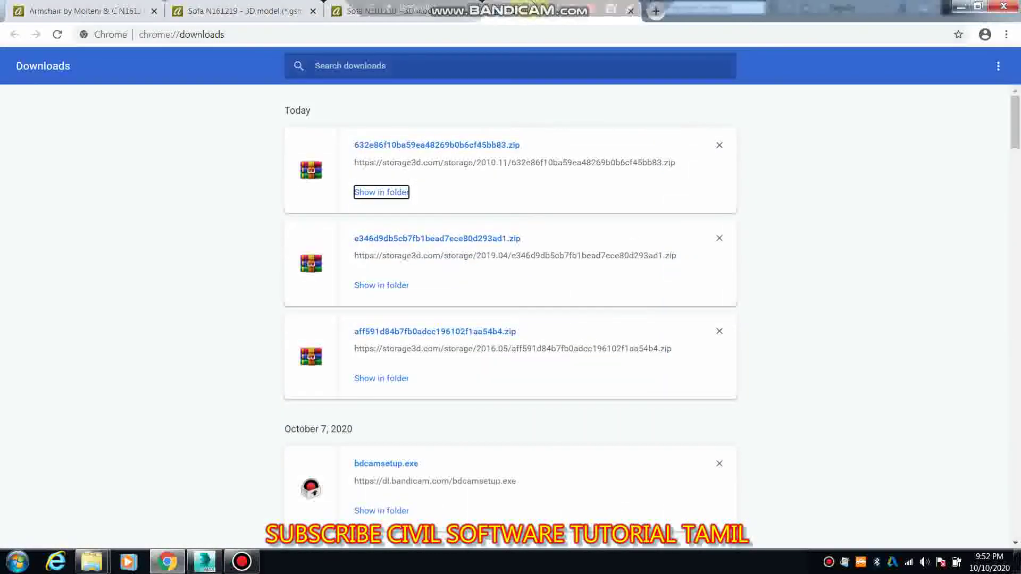
left_click(166, 563)
mouse_move(91, 562)
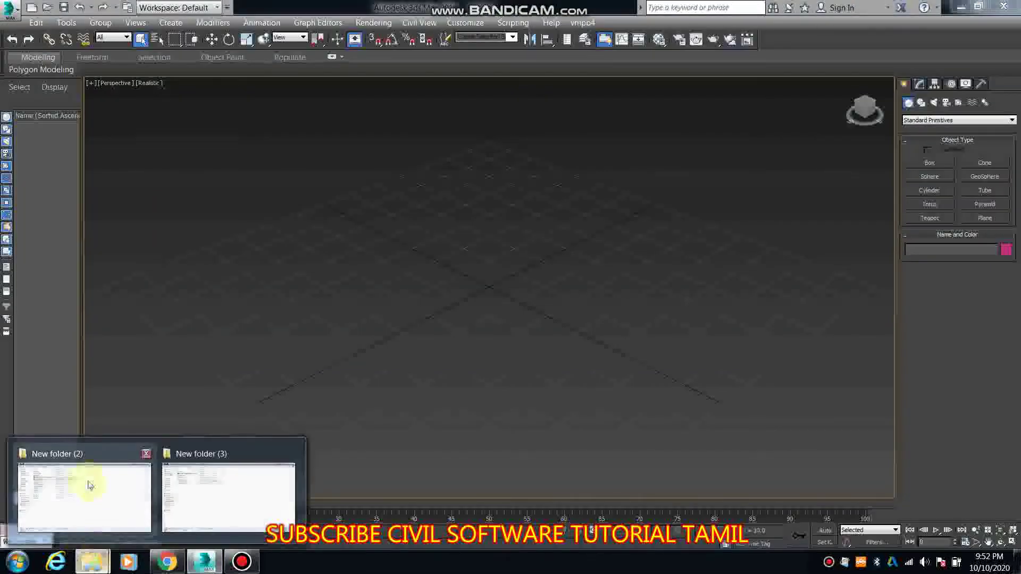
Drag the Locker N260419 model from New folder (2) into the scene.
left_click(90, 485)
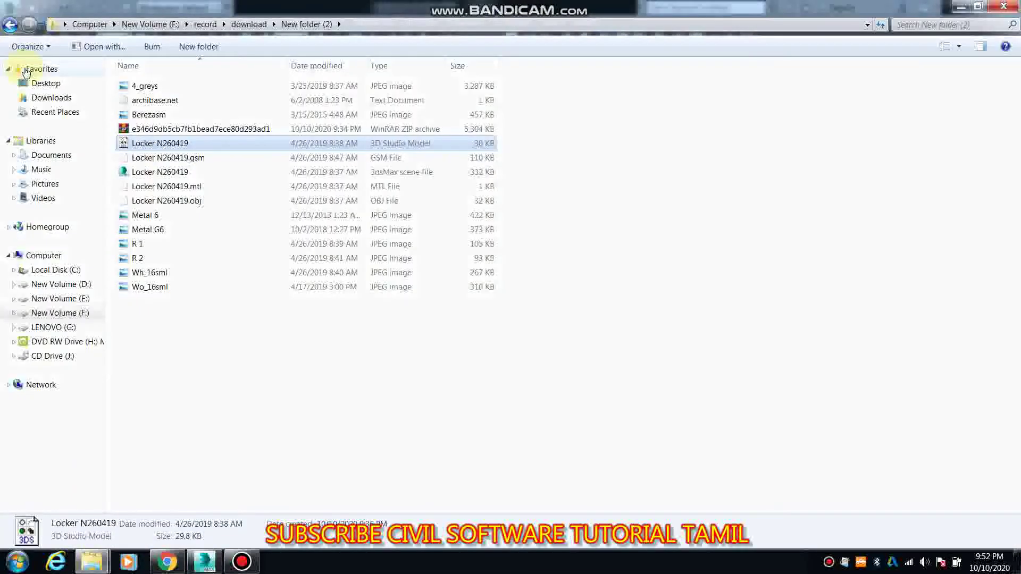
mouse_move(182, 143)
left_mouse_down()
mouse_move(286, 503)
mouse_move(411, 362)
left_mouse_up()
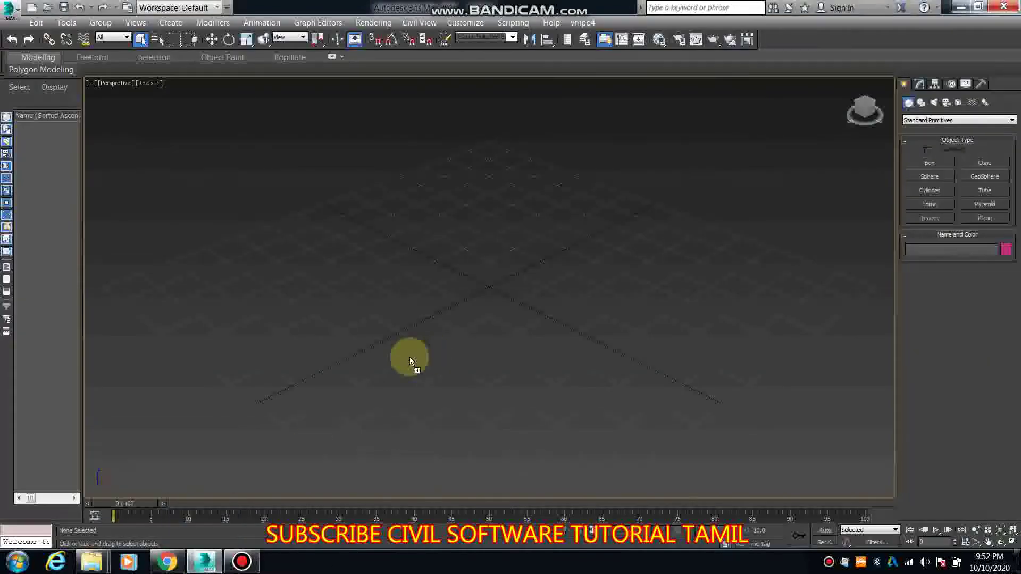
left_click_drag(411, 362, 654, 5)
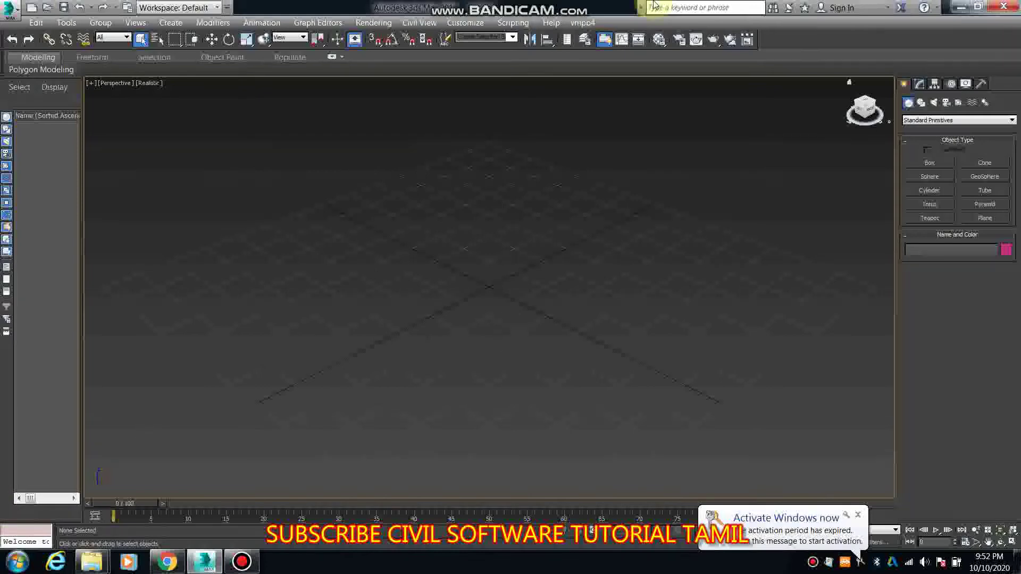
Switch the active renderer to V-Ray in Render Setup.
left_click(678, 40)
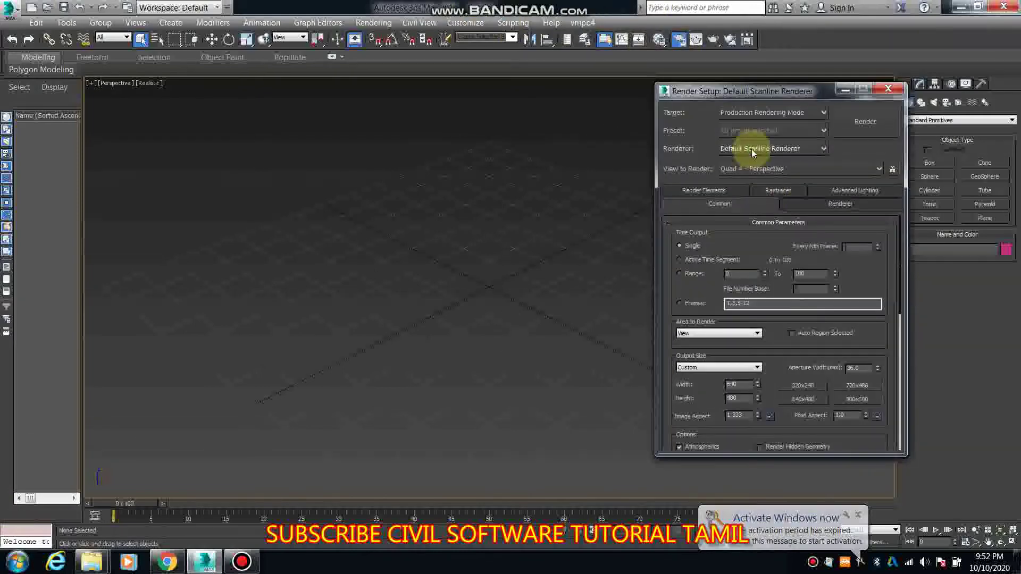
left_click(752, 153)
left_click(753, 230)
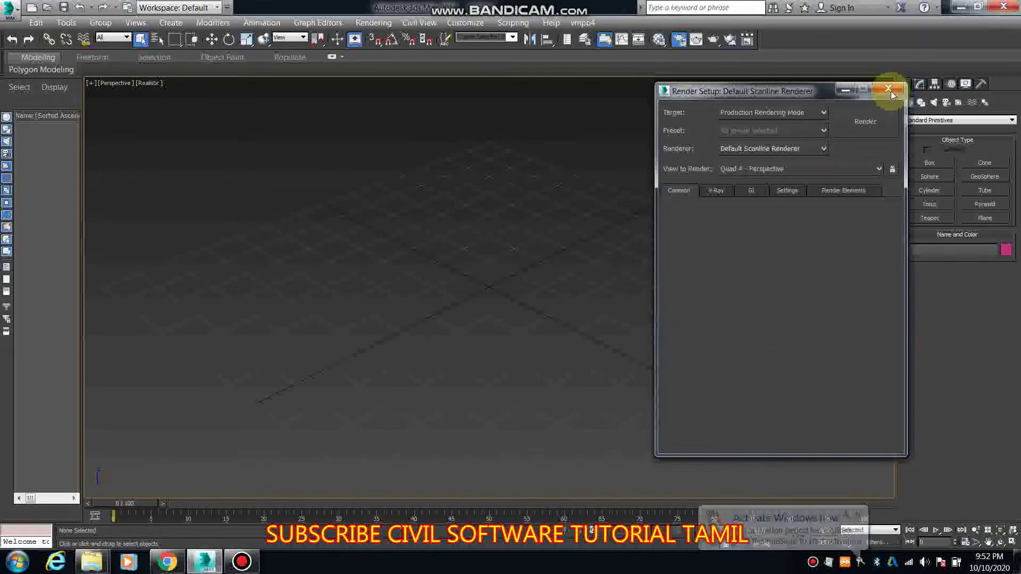
left_click(889, 90)
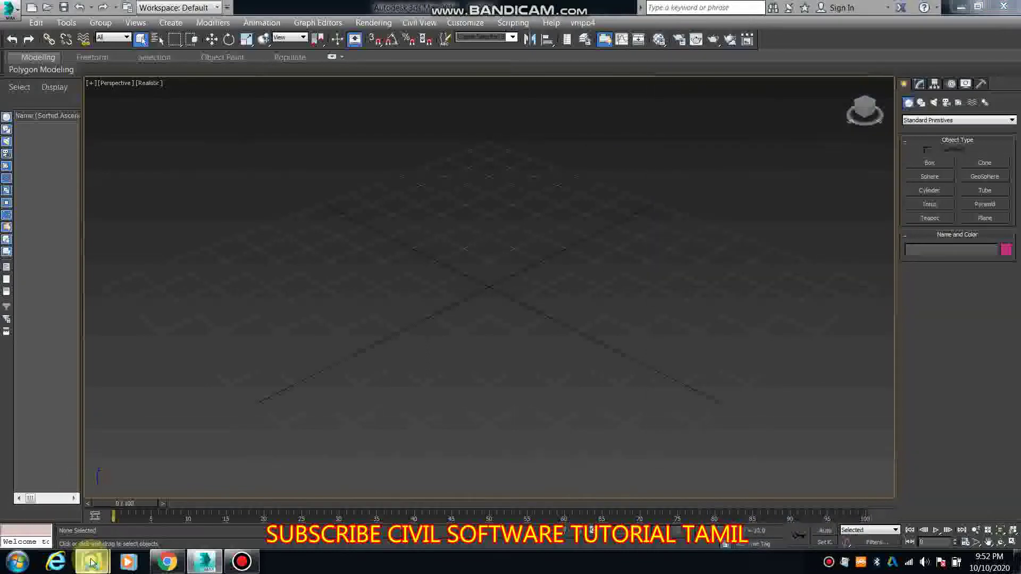
Import the Locker N260419 model again, orbit to its drawer front and deselect all.
left_click(91, 563)
mouse_move(154, 143)
left_mouse_down()
mouse_move(296, 496)
mouse_move(353, 326)
mouse_move(327, 303)
left_mouse_up()
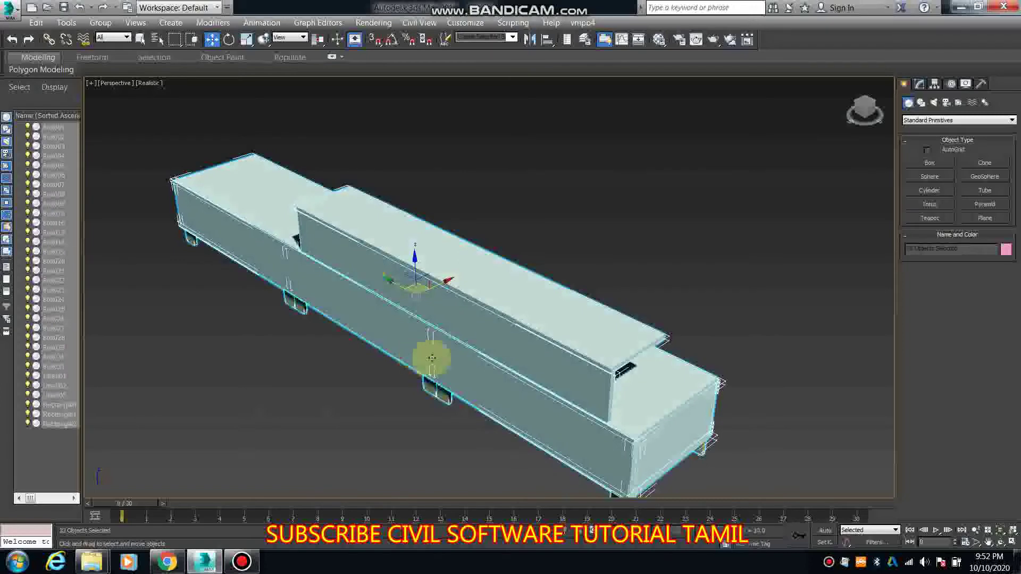
mouse_move(431, 358)
middle_mouse_down("alt")
mouse_move(319, 335)
mouse_move(330, 358)
mouse_move(524, 392)
mouse_move(506, 358)
middle_mouse_up("alt")
left_click(468, 378)
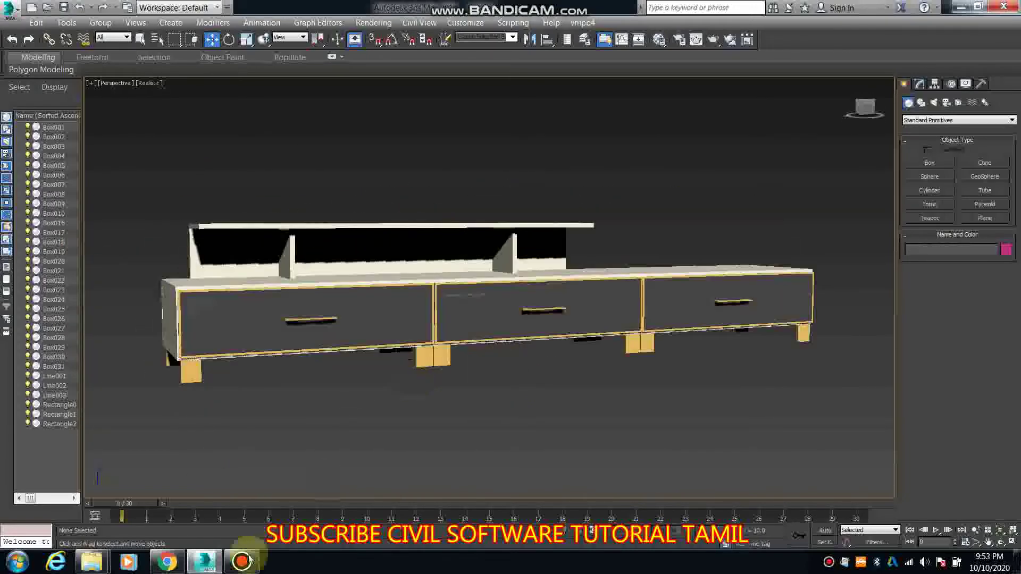
mouse_move(91, 563)
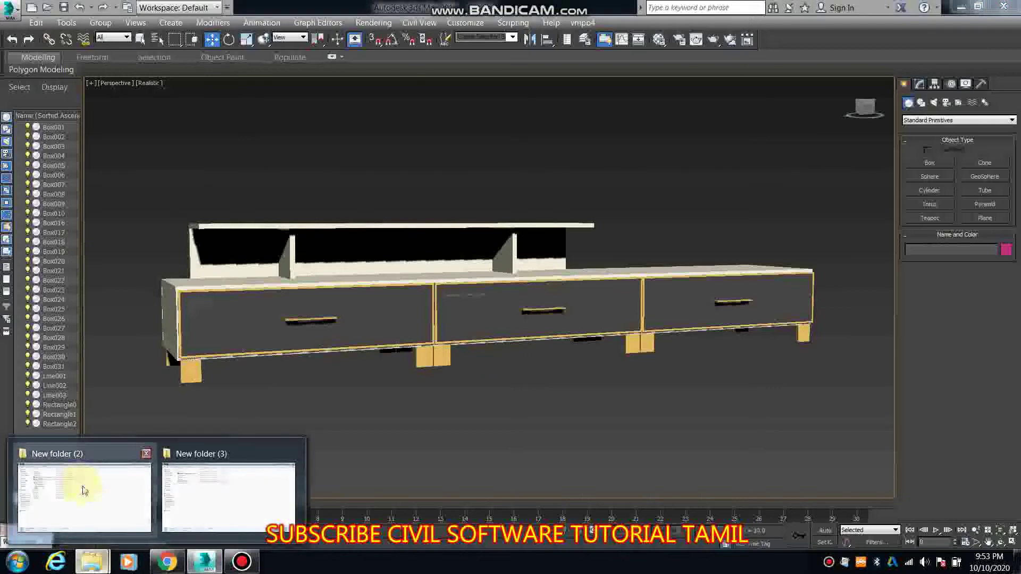
Browse 4_greys, R 1, R 2 and Wo_16sml in Photo Viewer, then return to Chrome.
left_click(83, 490)
double_click(146, 86)
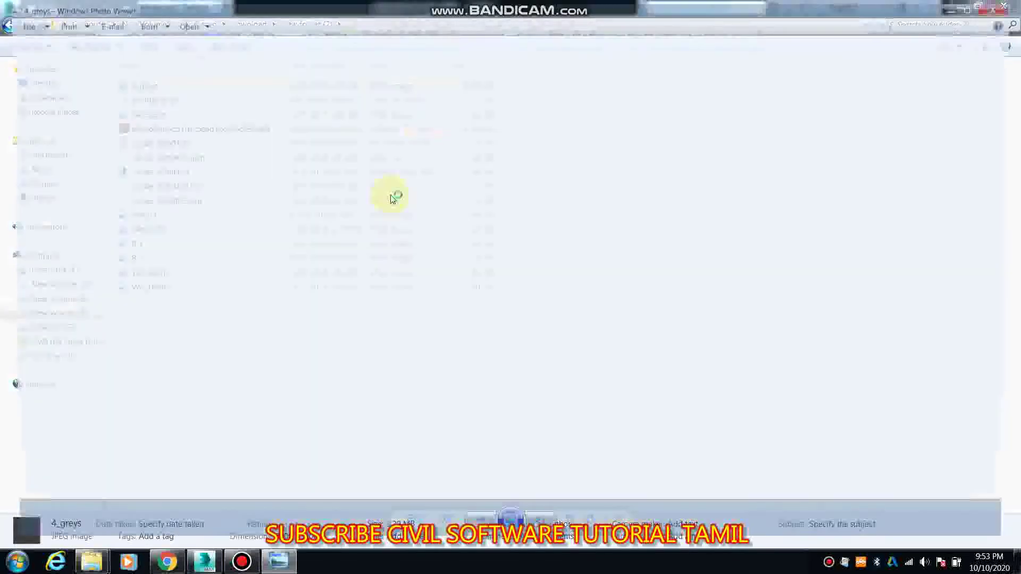
key("Right")
key("Right")
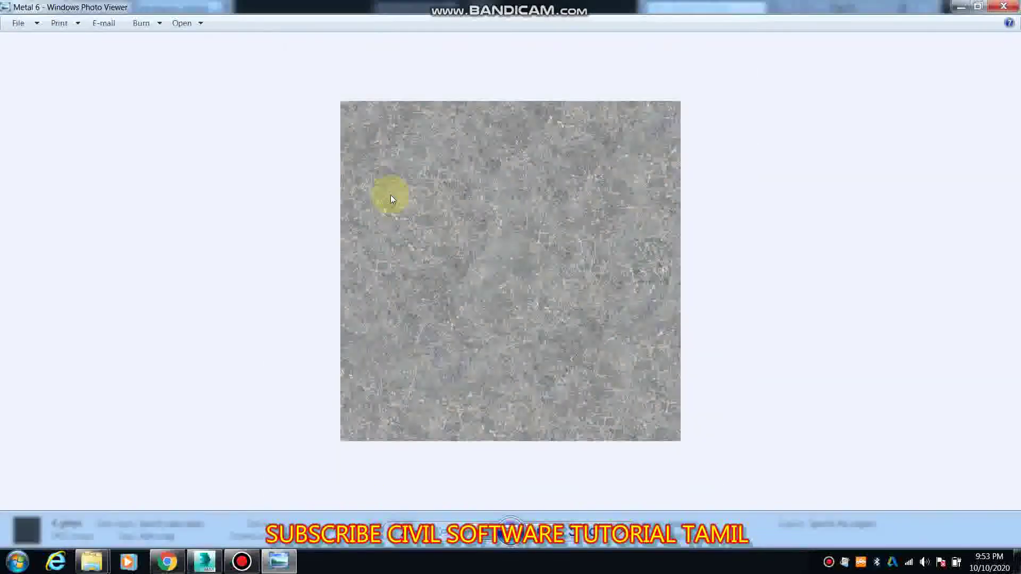
key("Right")
key("Right")
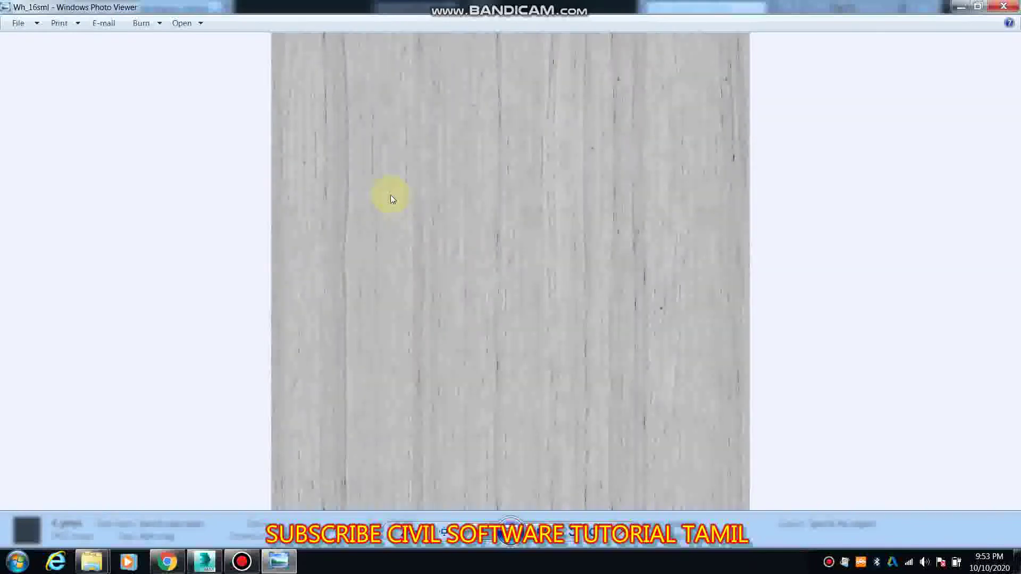
left_click(466, 532)
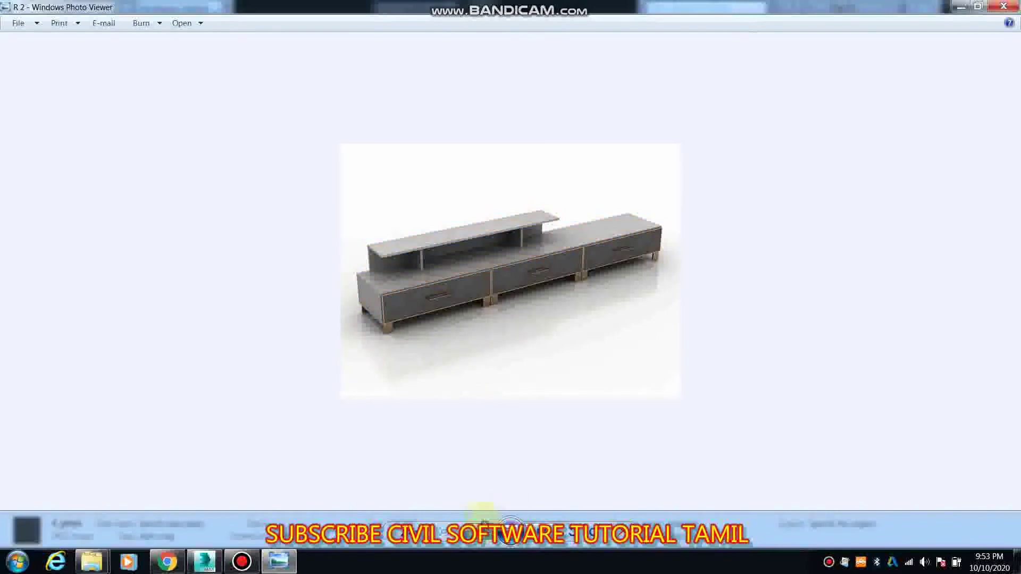
key("Right")
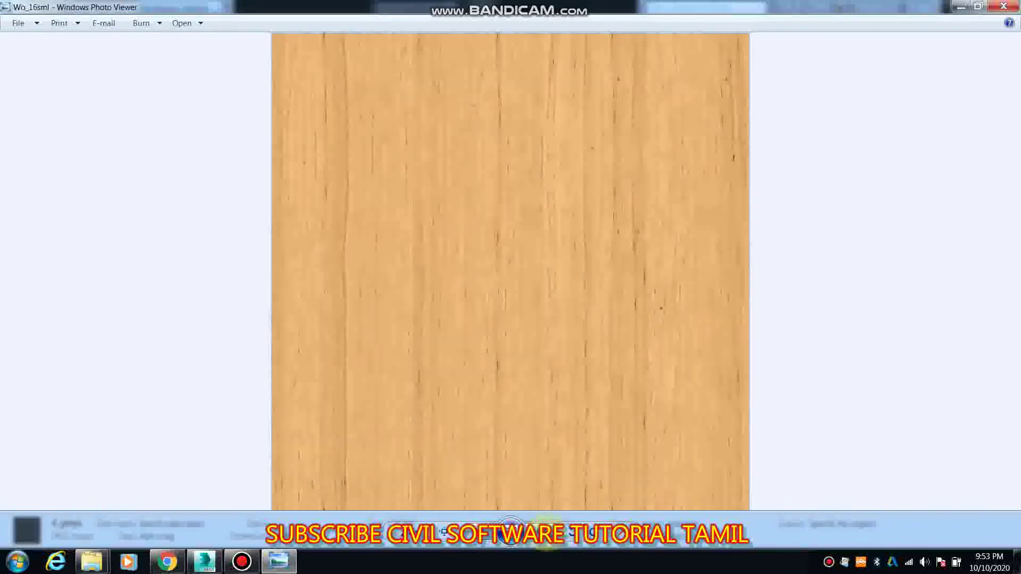
key("Right")
left_click(1016, 6)
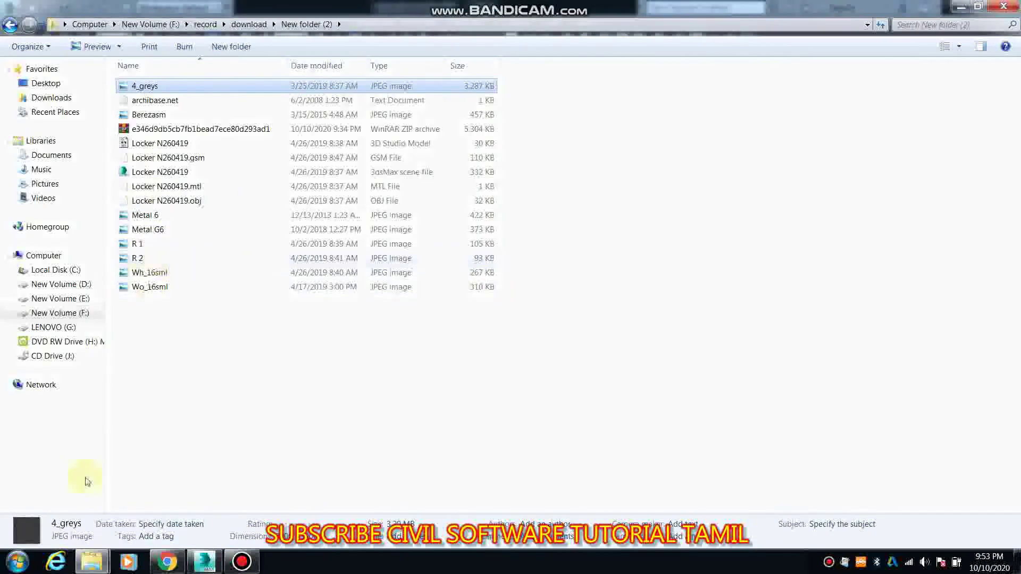
left_click(169, 562)
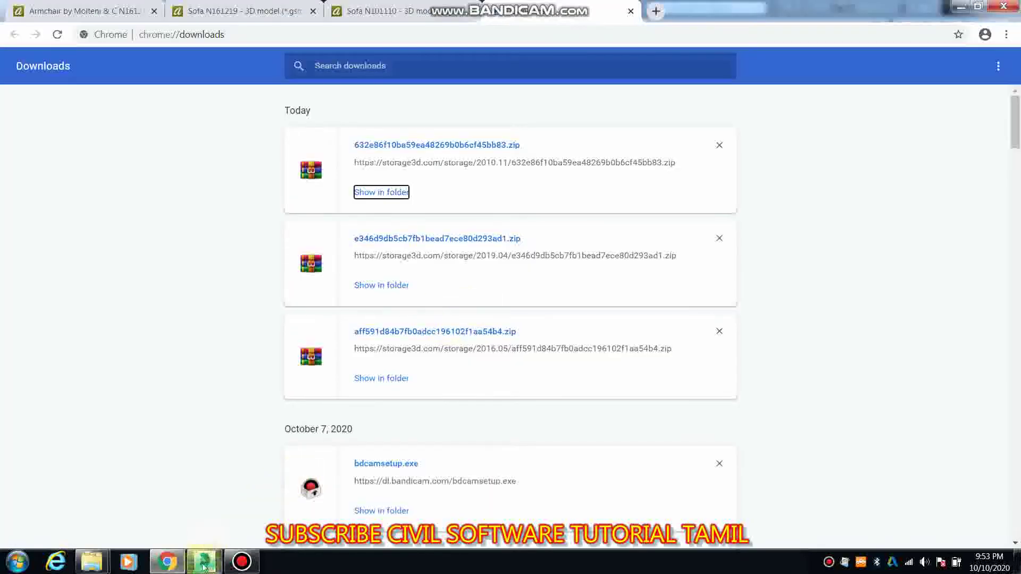
Return to 3ds Max, open and close the Material Editor, then show the application menu.
left_click(204, 565)
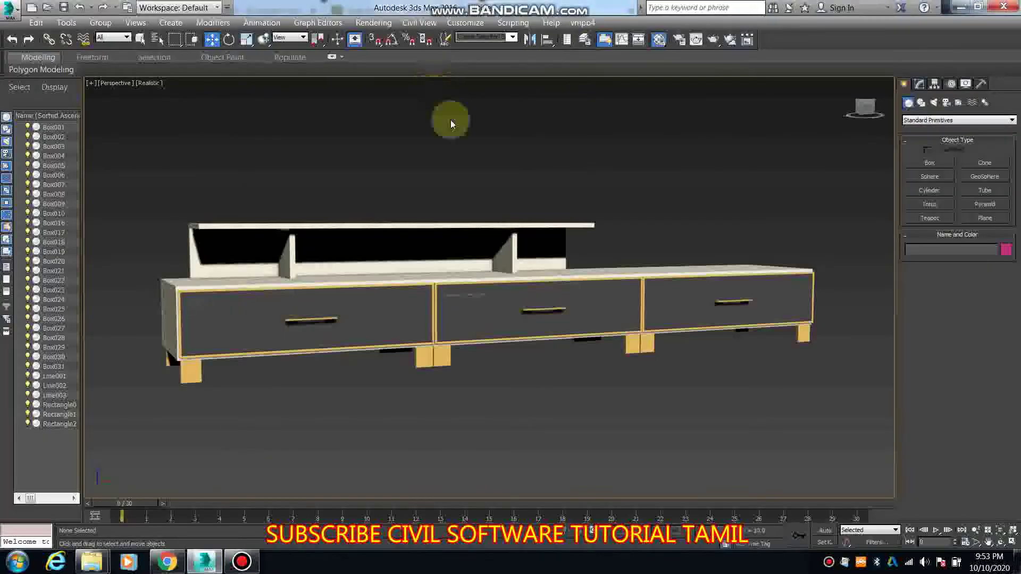
key("m")
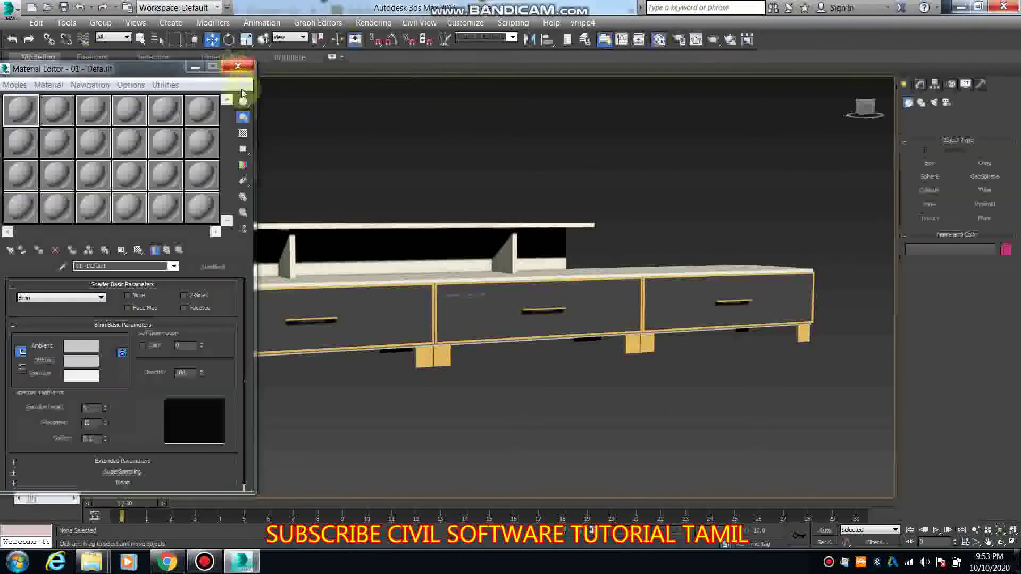
left_click(238, 66)
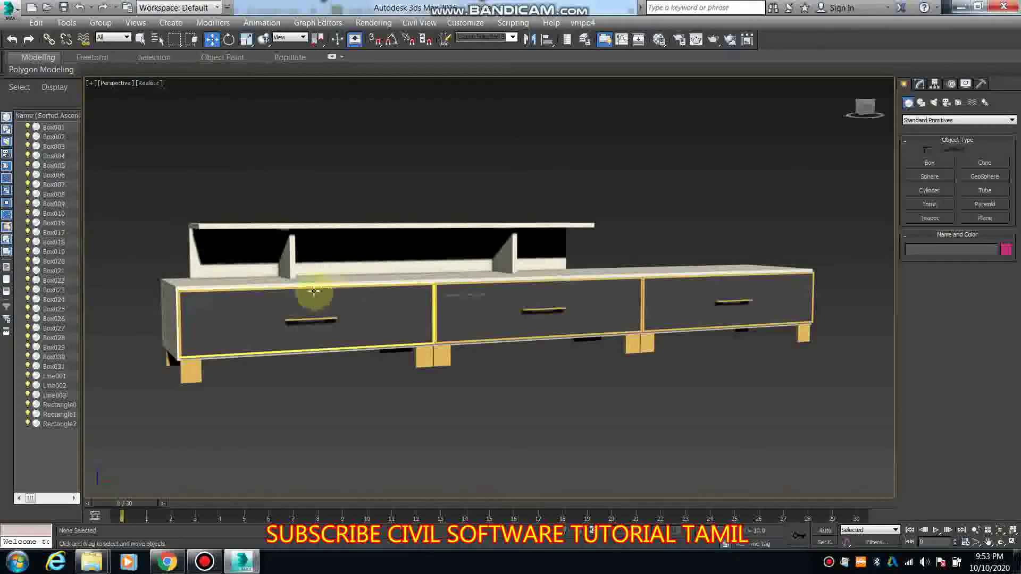
left_click(7, 10)
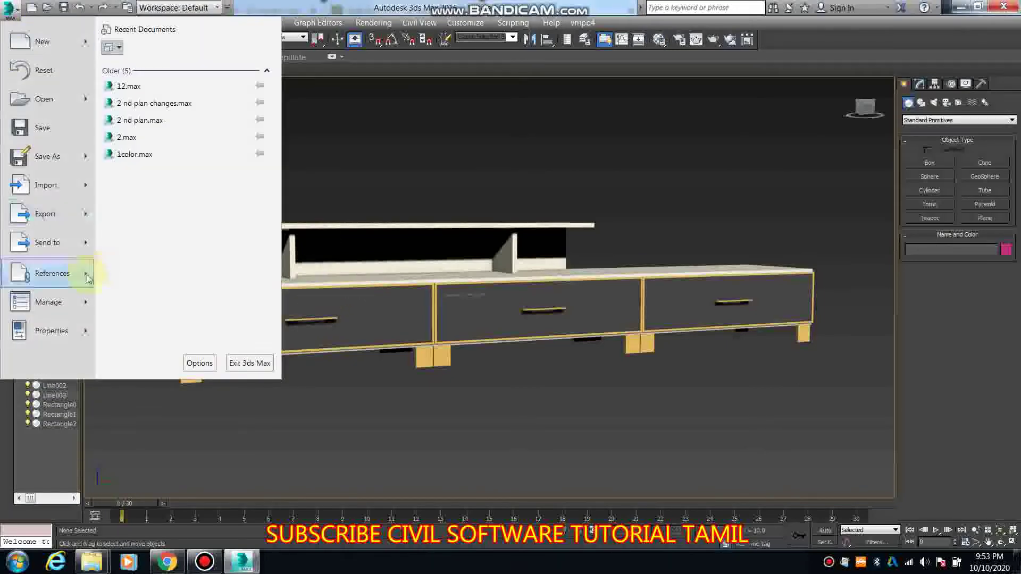
Open Asset Tracking, close its log, use tree view and refresh to reveal Maps / Shaders.
mouse_move(53, 273)
left_click(155, 247)
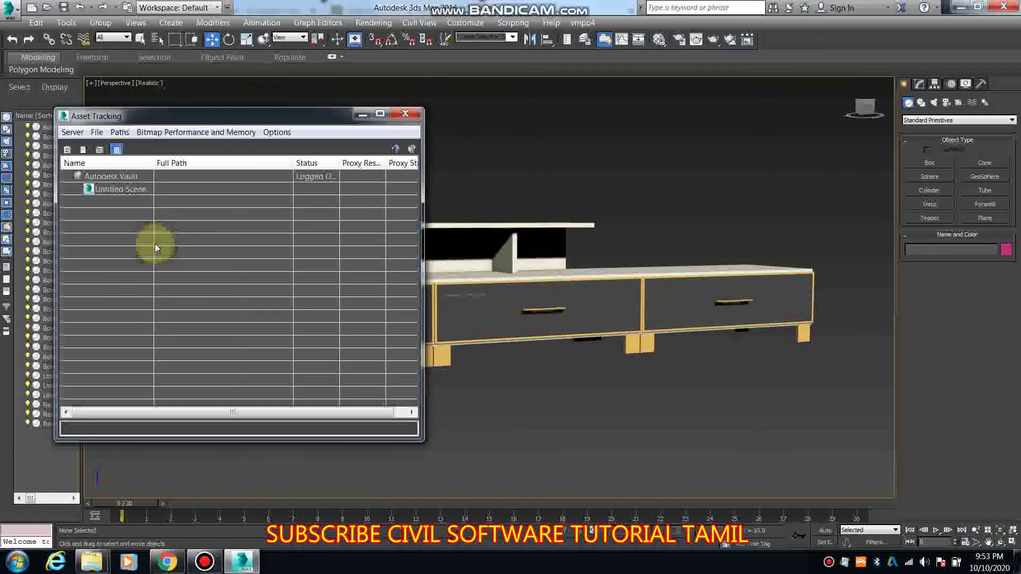
left_click(130, 191)
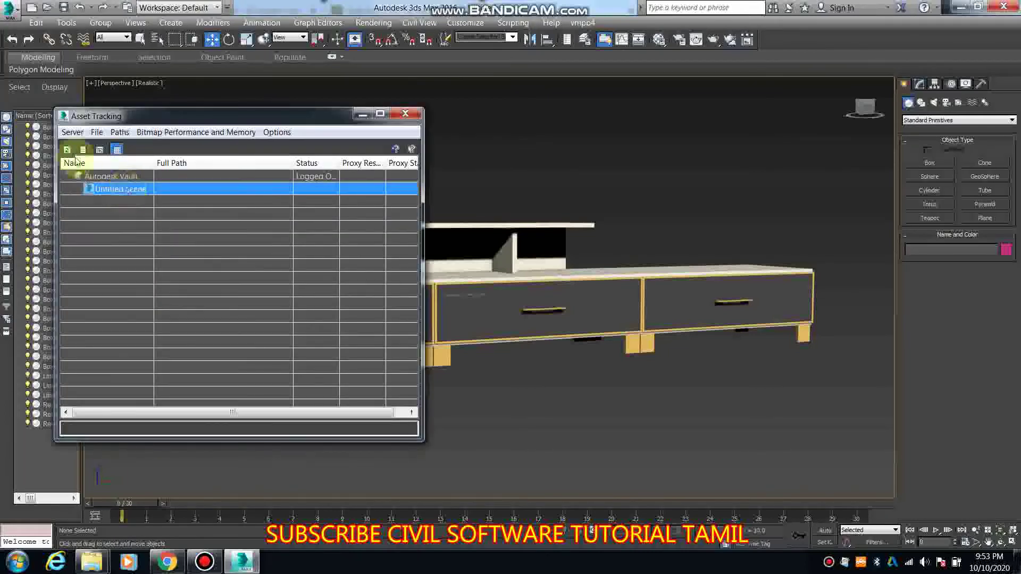
left_click(67, 150)
left_click(406, 115)
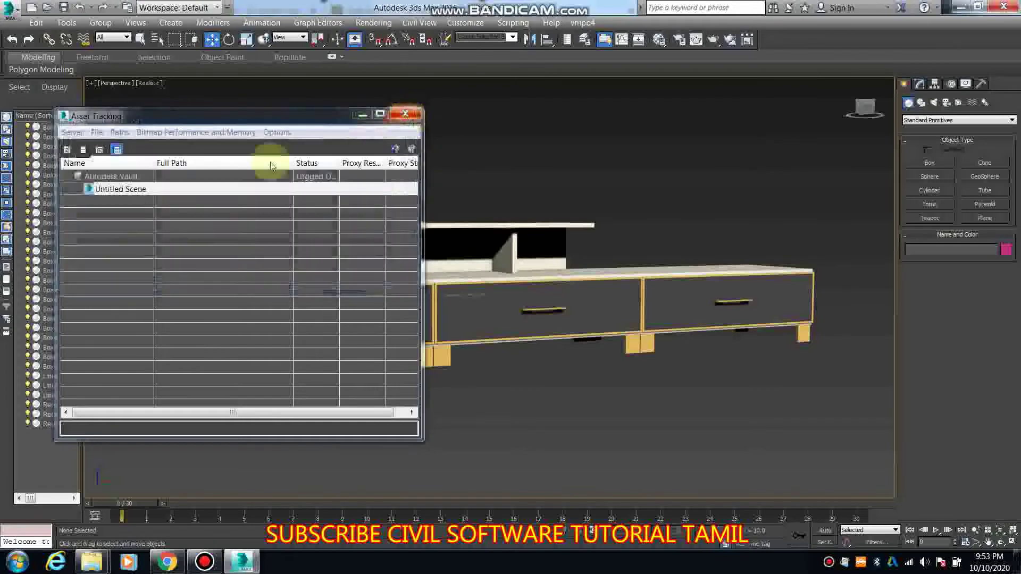
left_click(116, 151)
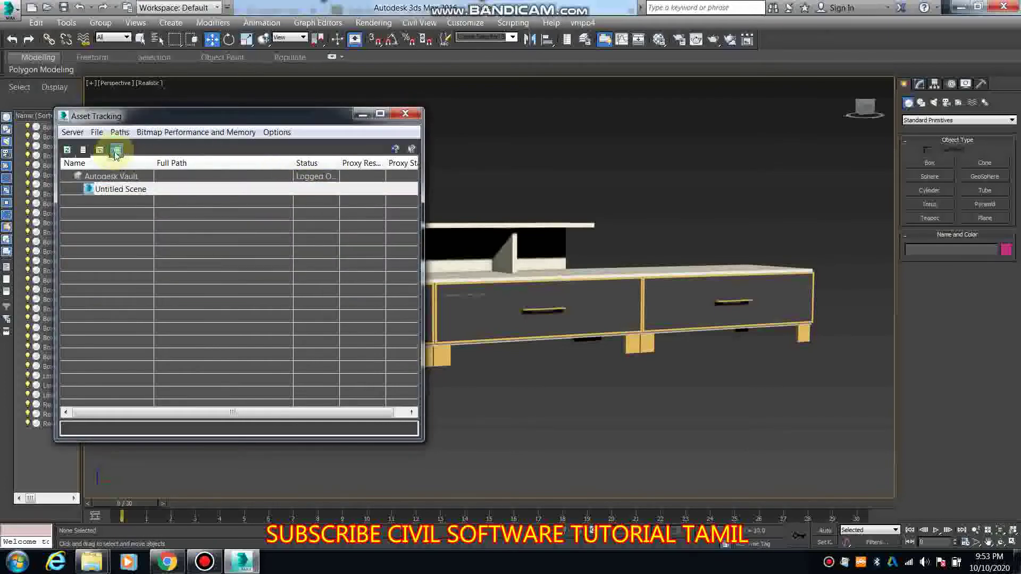
left_click(67, 149)
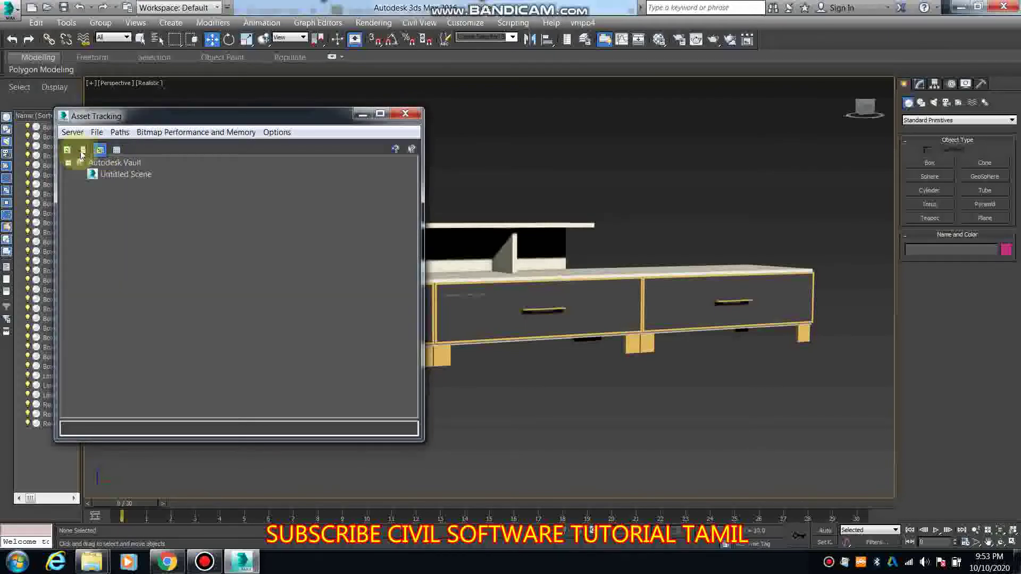
left_click(405, 115)
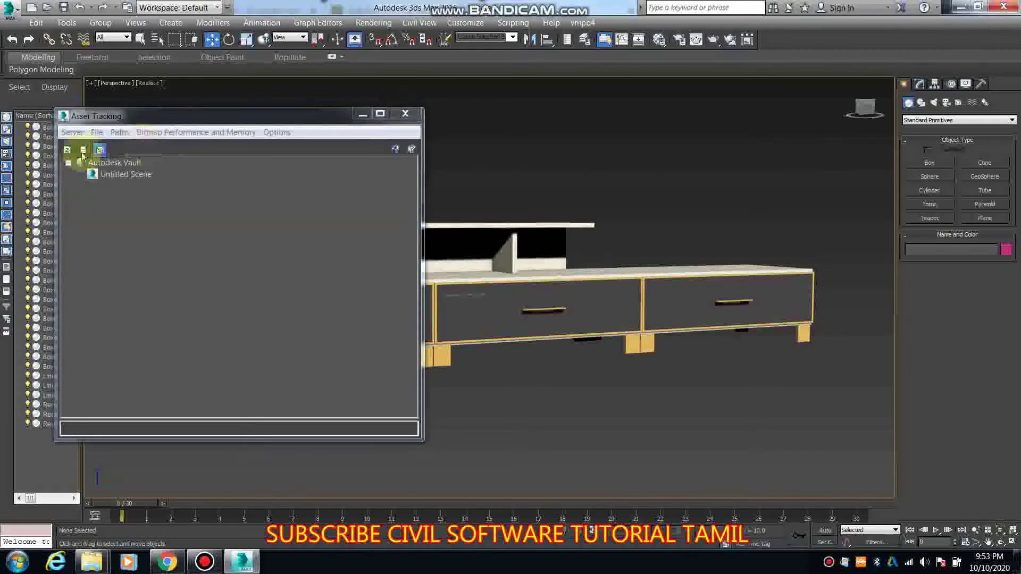
left_click(68, 151)
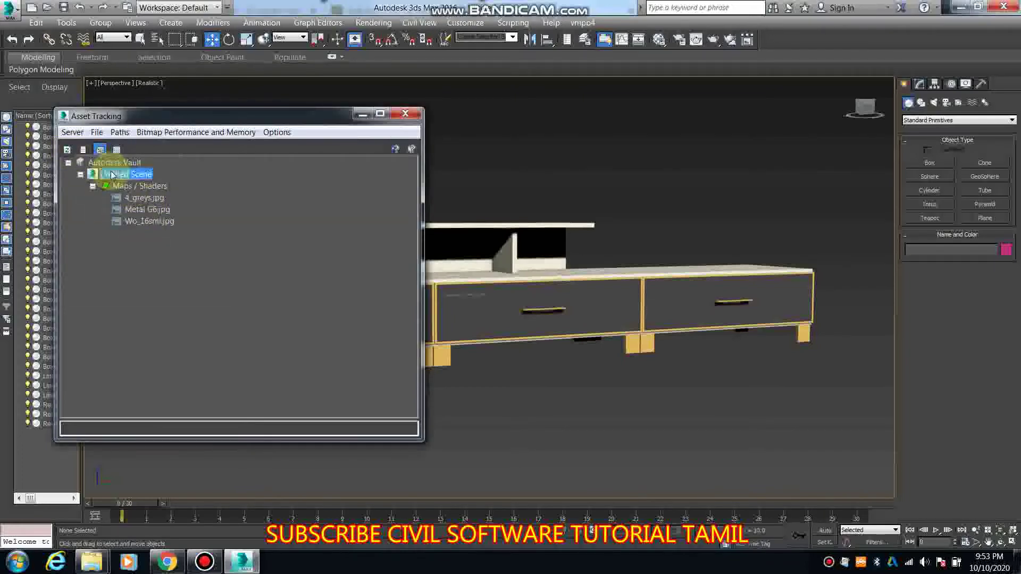
Check the Paths and Bitmap Performance menus, then select 4_greys.jpg, Metal G6.jpg and Wo_16sml.jpg.
left_click(120, 132)
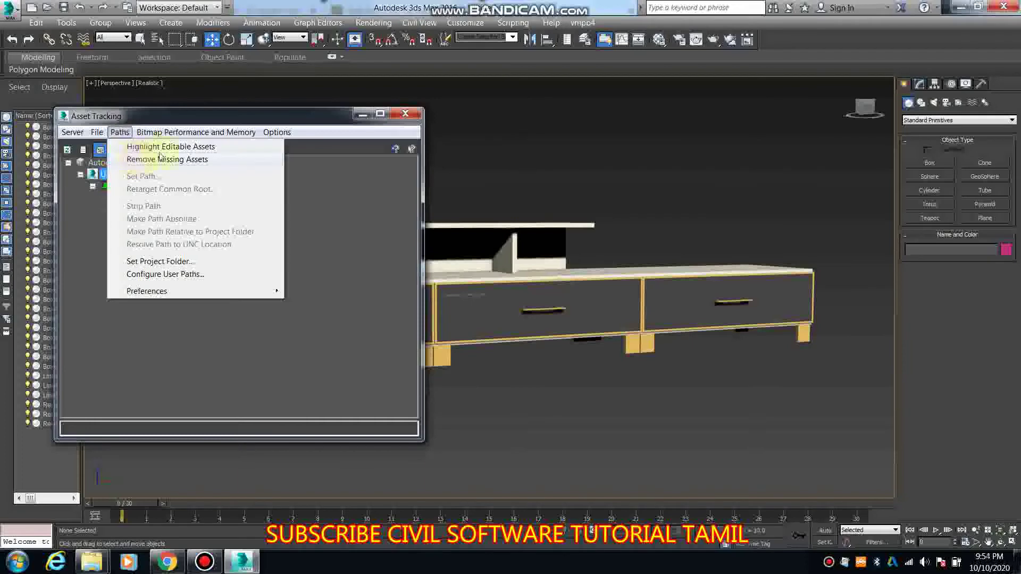
mouse_move(147, 291)
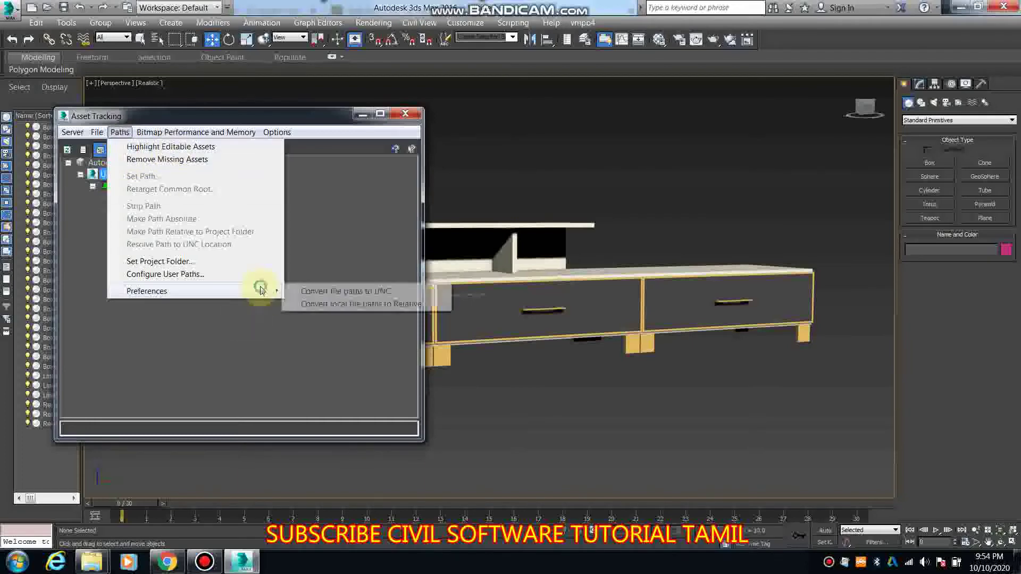
left_click(253, 330)
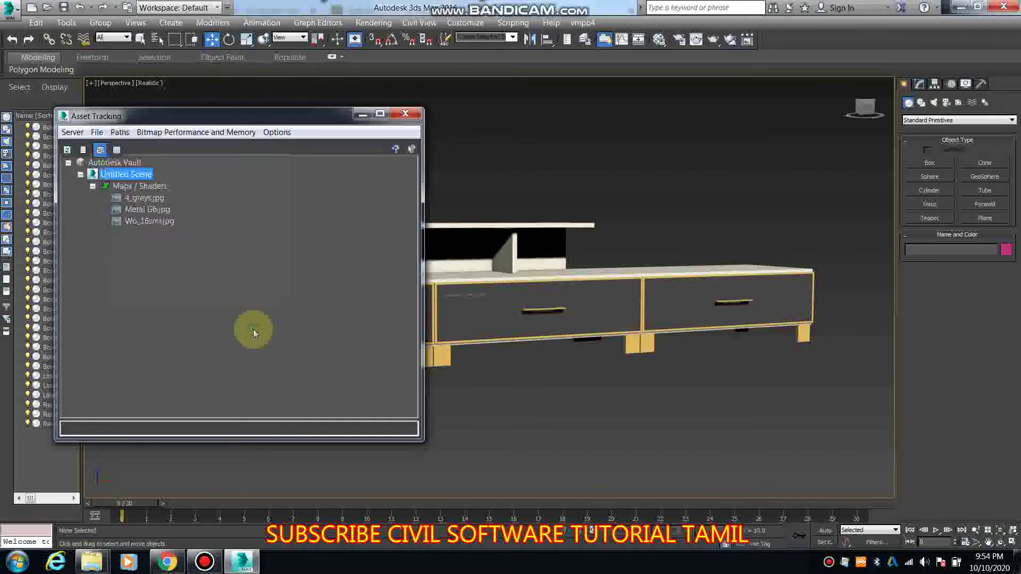
left_click(229, 132)
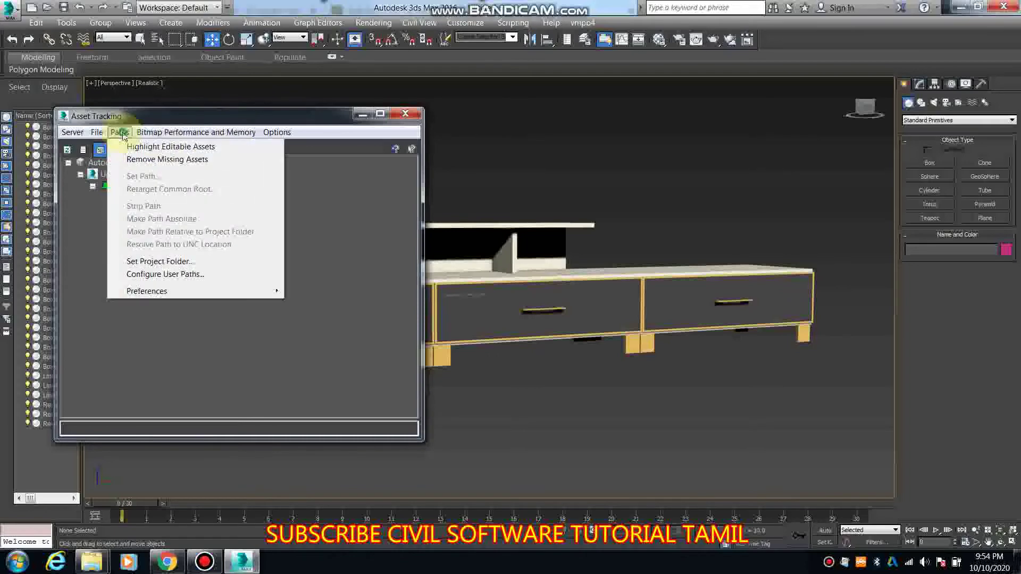
left_click(131, 147)
left_click(132, 147)
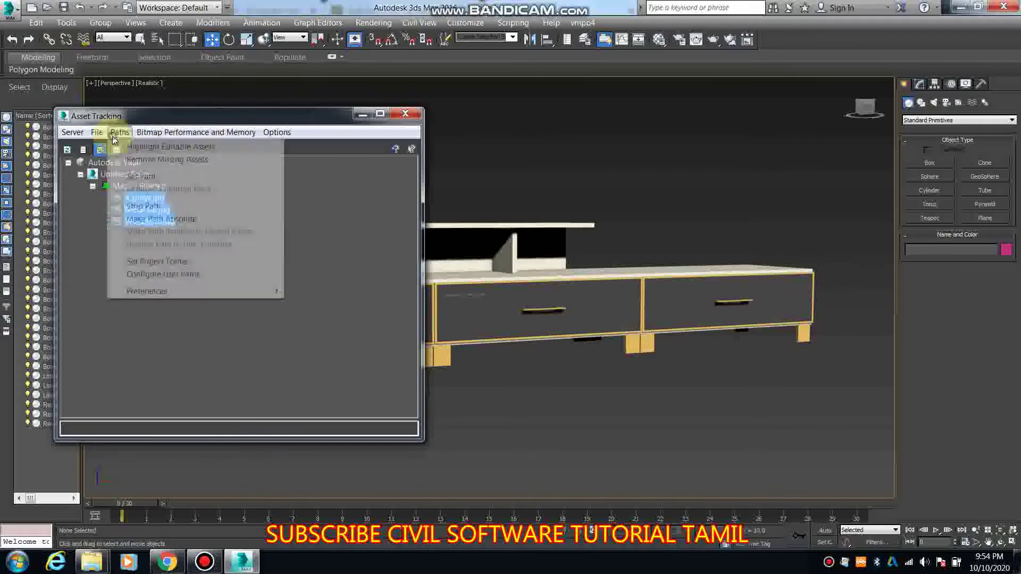
Set the three selected maps' path to F:\record\download\New folder (2).
left_click(150, 182)
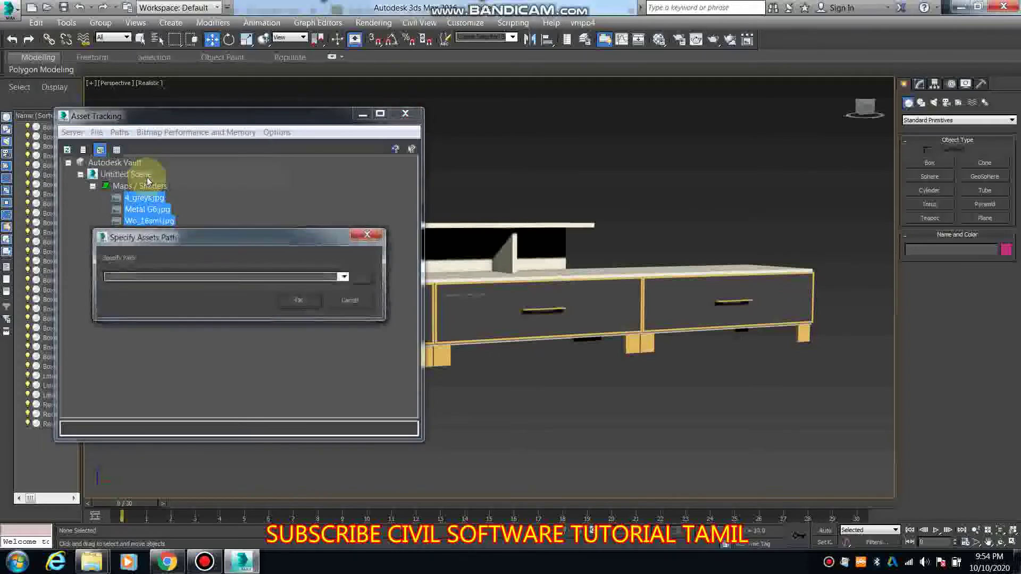
left_click(361, 278)
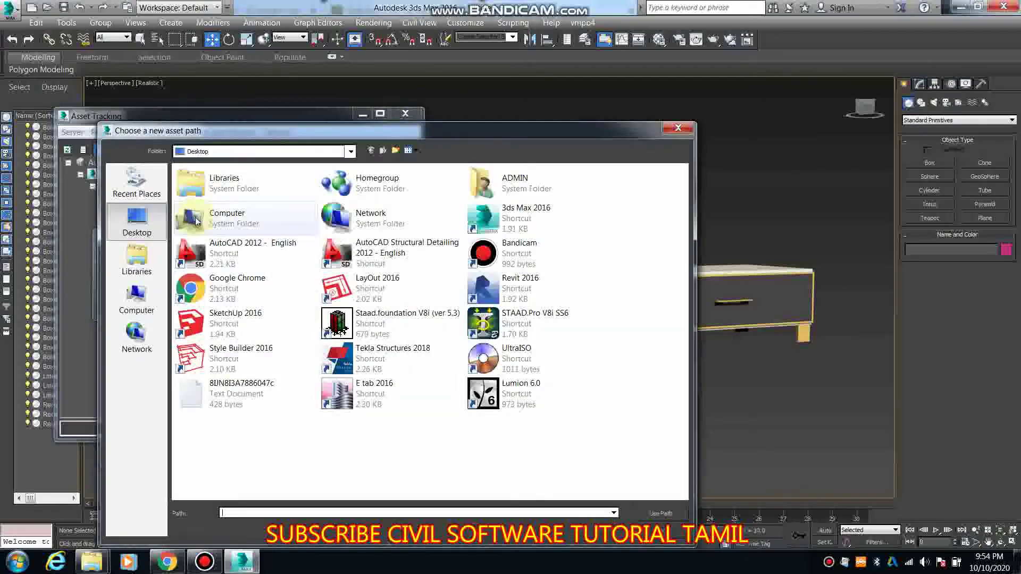
double_click(232, 232)
double_click(297, 233)
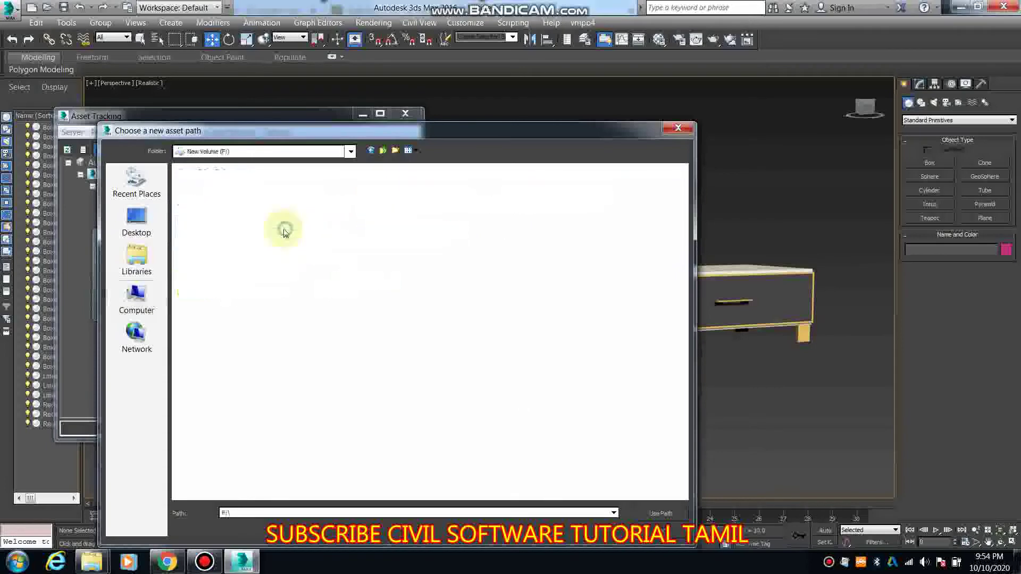
double_click(349, 313)
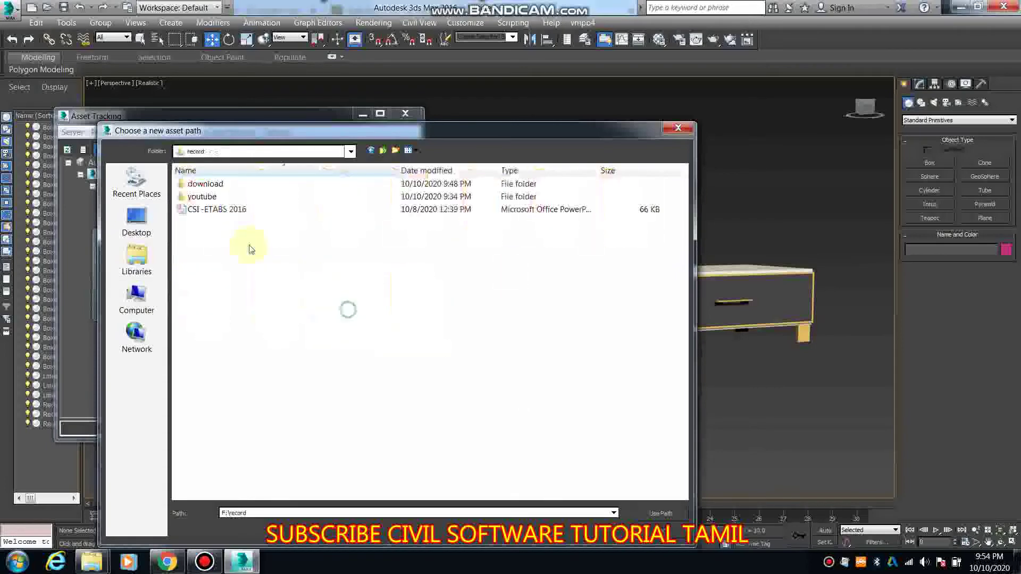
double_click(210, 184)
double_click(209, 198)
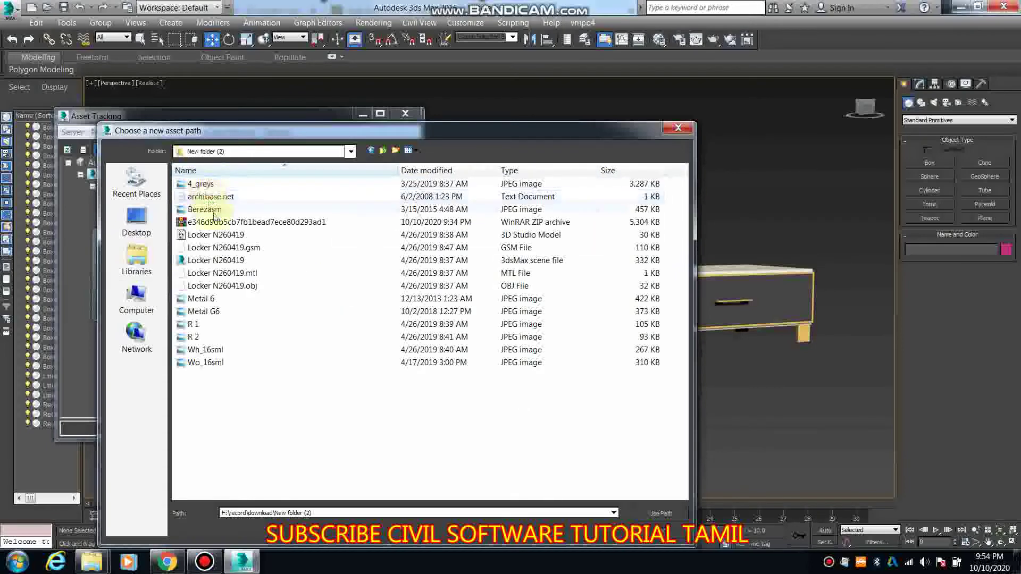
left_click(660, 514)
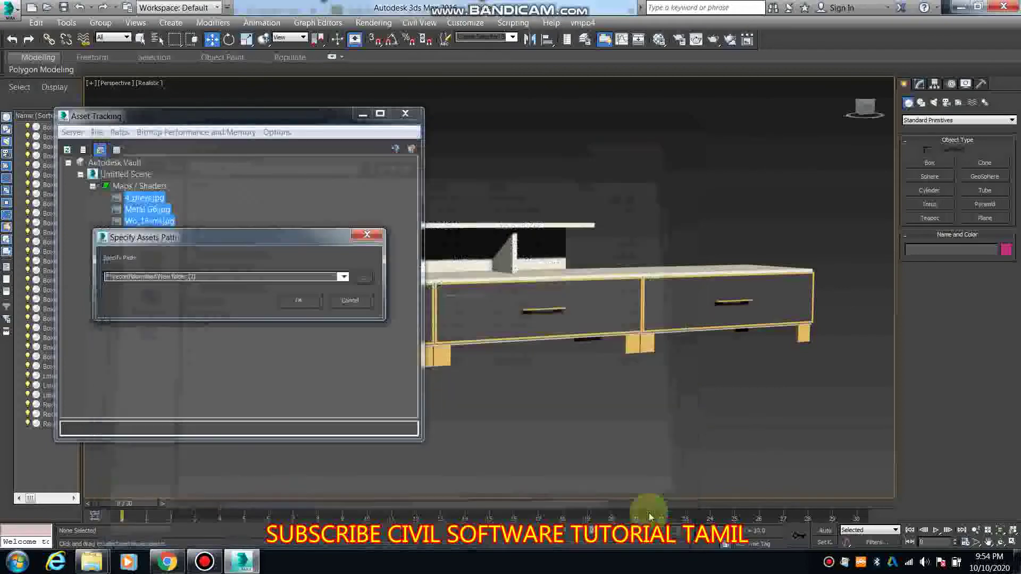
left_click(298, 301)
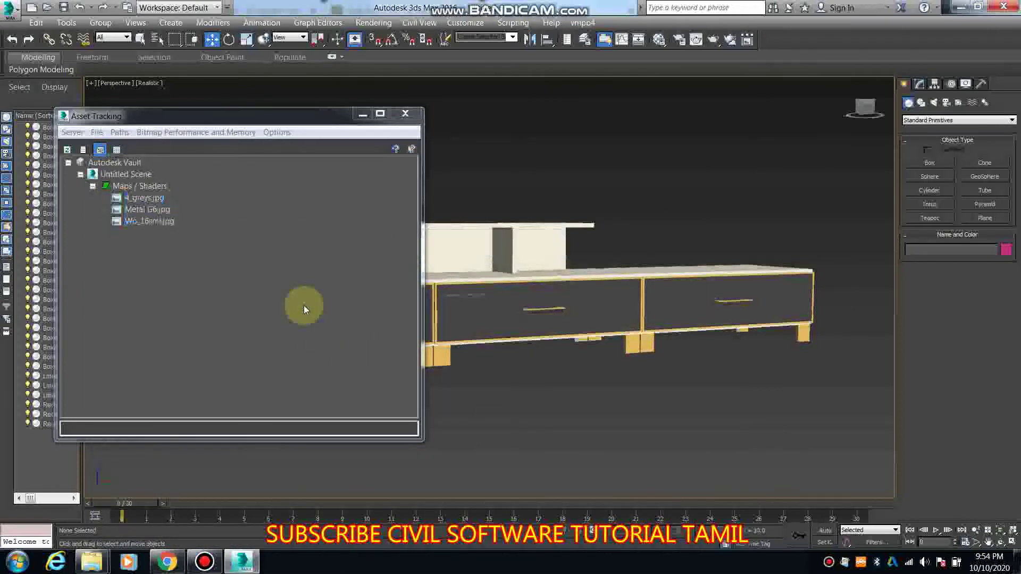
Move the Asset Tracking window aside, then orbit and zoom out to see the TV unit.
left_click_drag(341, 116, 125, 183)
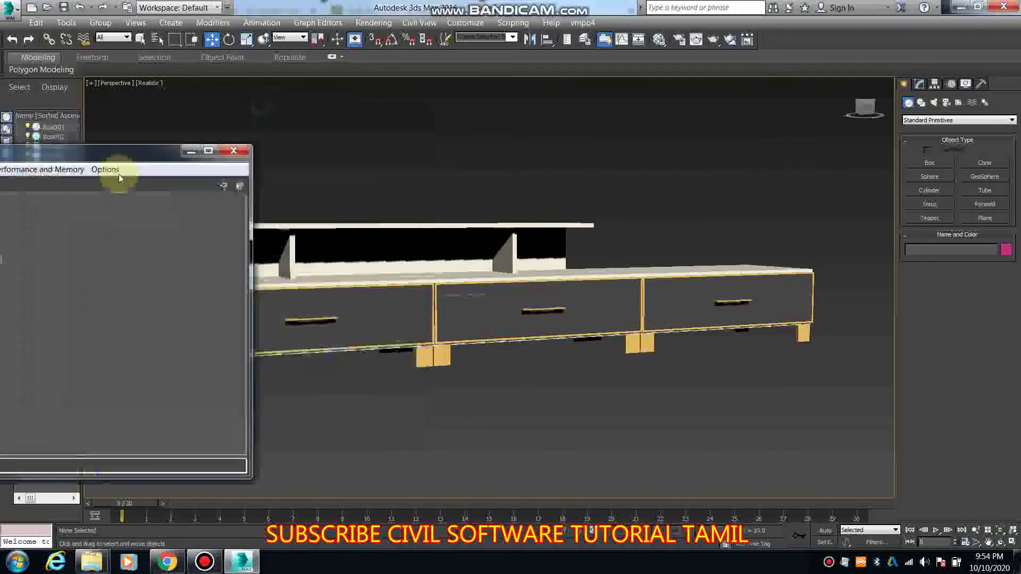
mouse_move(494, 296)
middle_mouse_down("alt")
mouse_move(540, 319)
mouse_move(510, 353)
mouse_move(482, 341)
mouse_move(615, 296)
middle_mouse_up("alt")
scroll(482, 341, "down", 3)
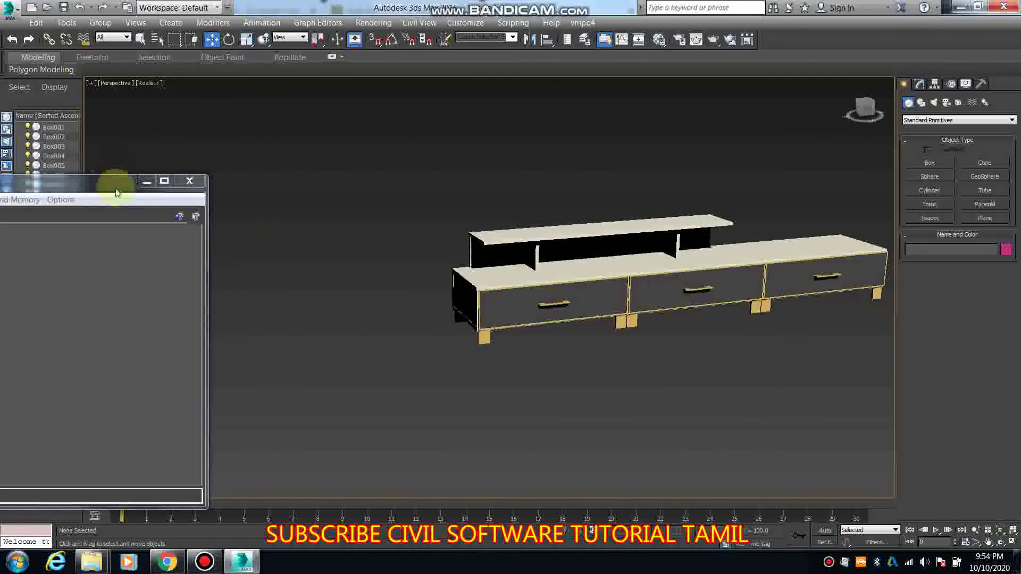
left_click_drag(151, 181, 357, 109)
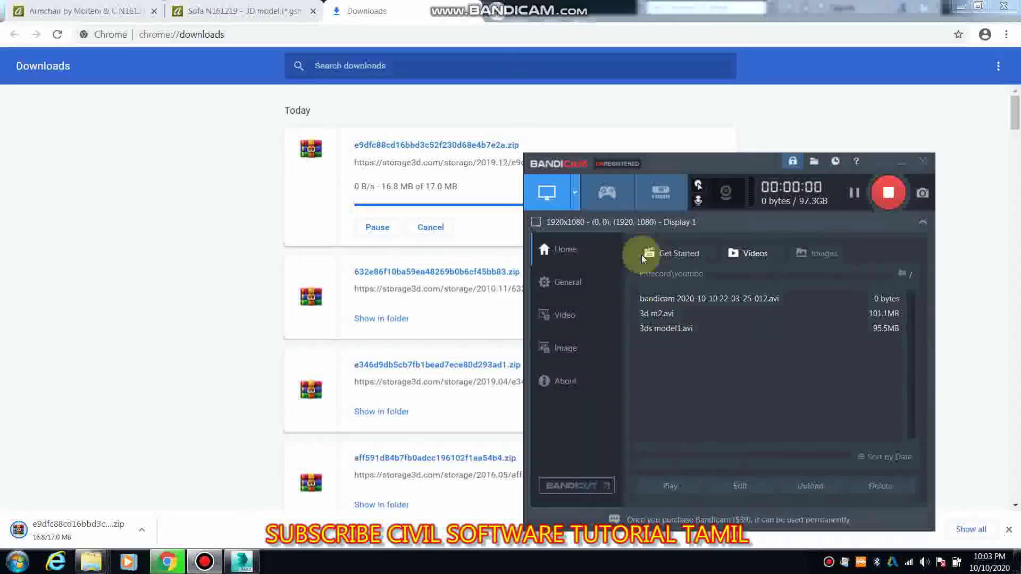
Hide Bandicam, check the sofa page and Downloads, then show the finished 17.0 MB zip in its folder.
left_click(899, 164)
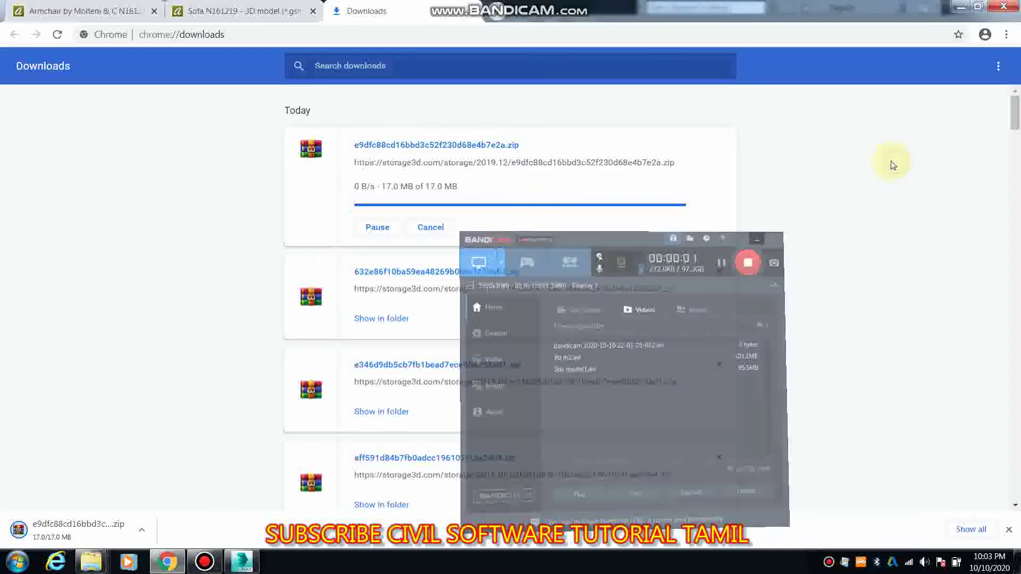
left_click(223, 6)
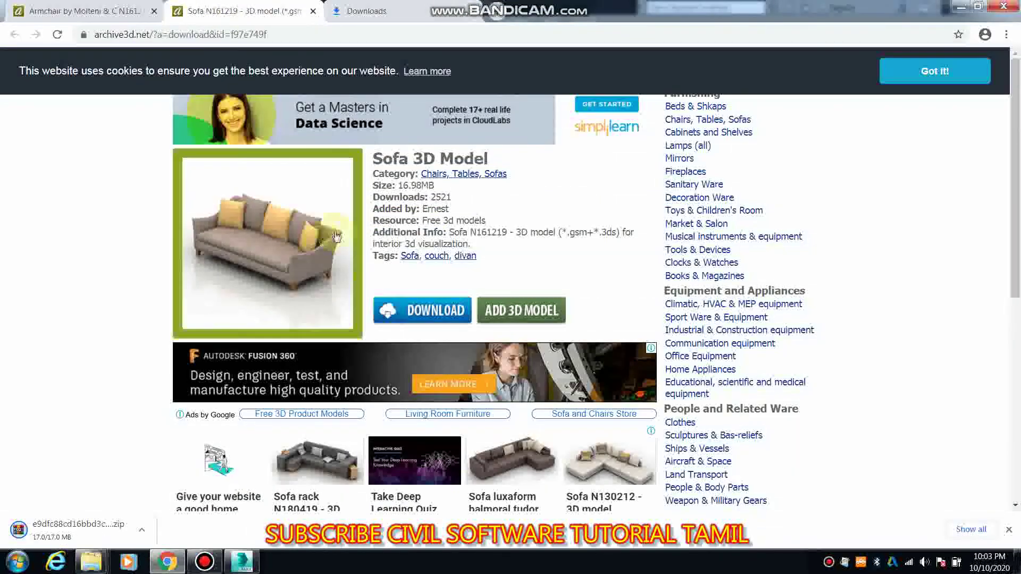
left_click(391, 14)
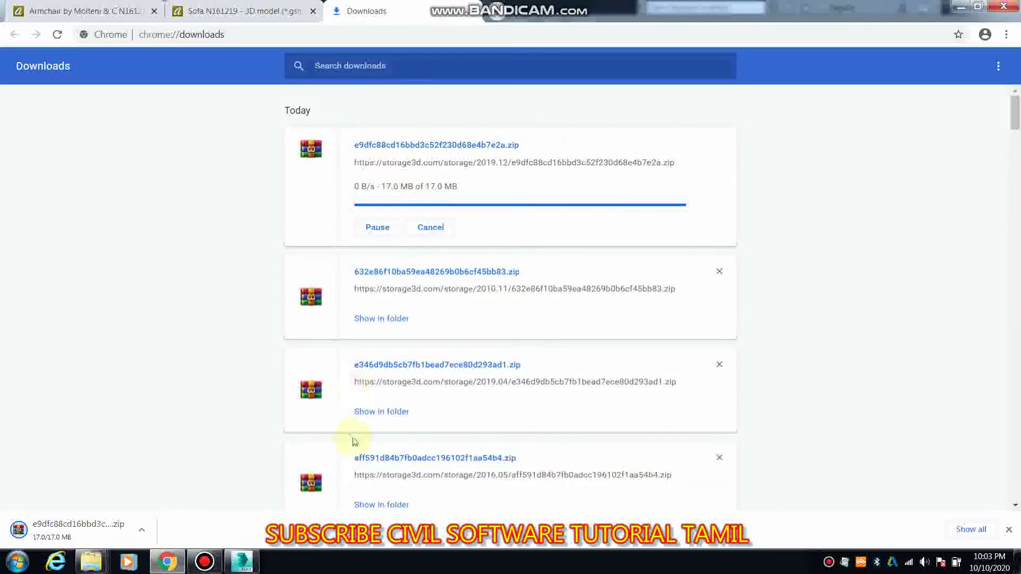
left_click(205, 562)
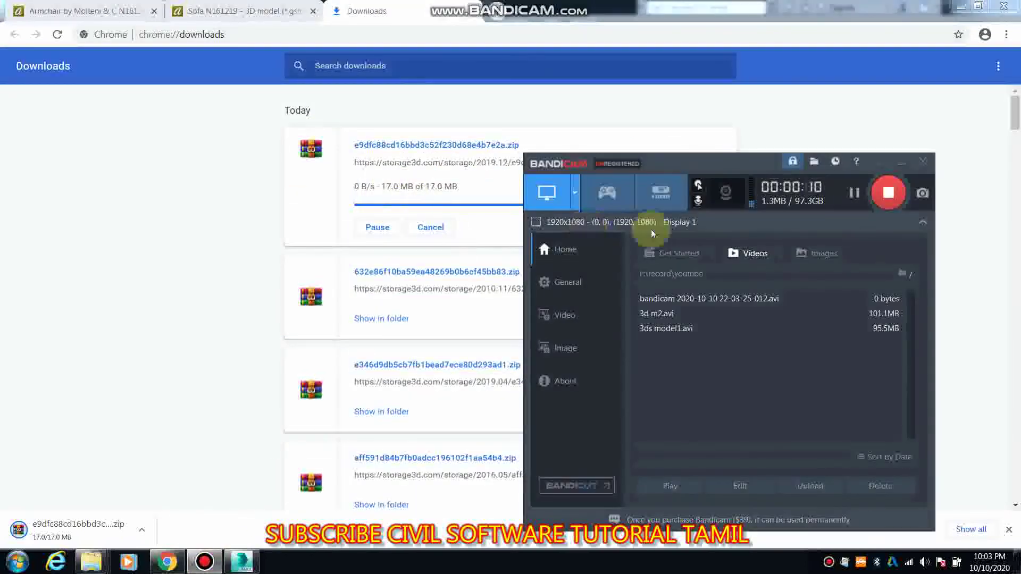
left_click(901, 167)
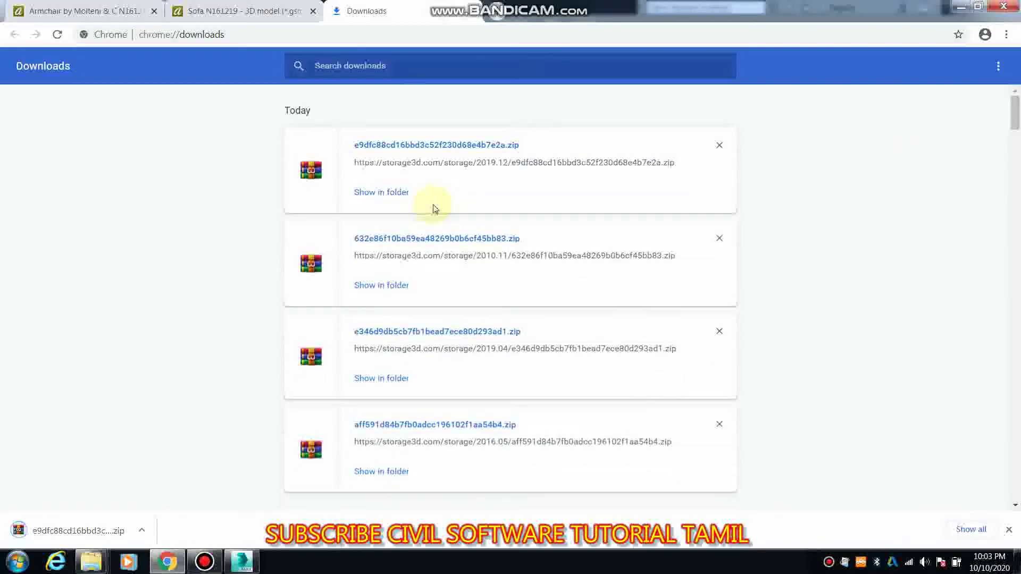
left_click(388, 193)
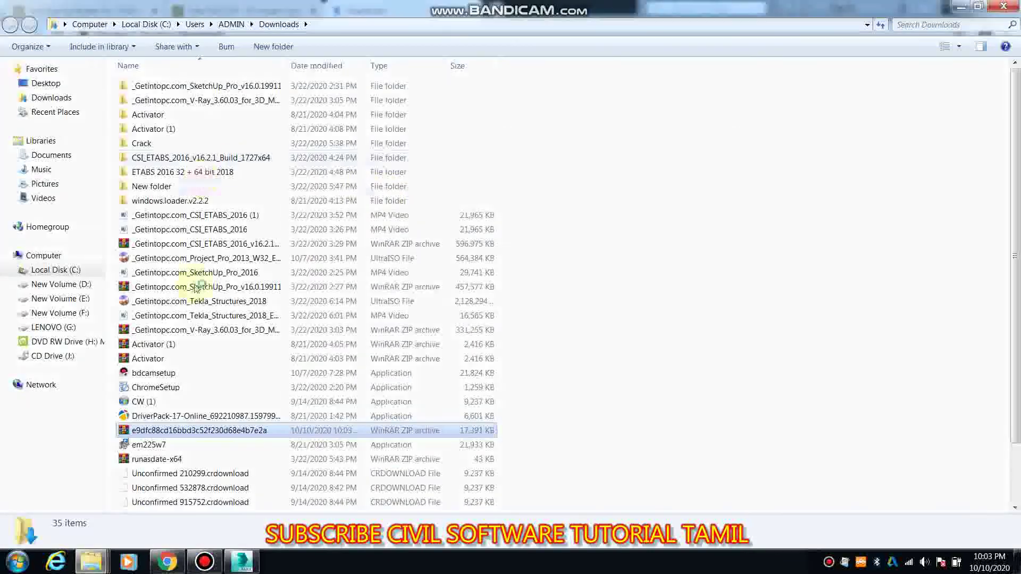
Copy the sofa zip and navigate to F:\record\download.
right_click(230, 428)
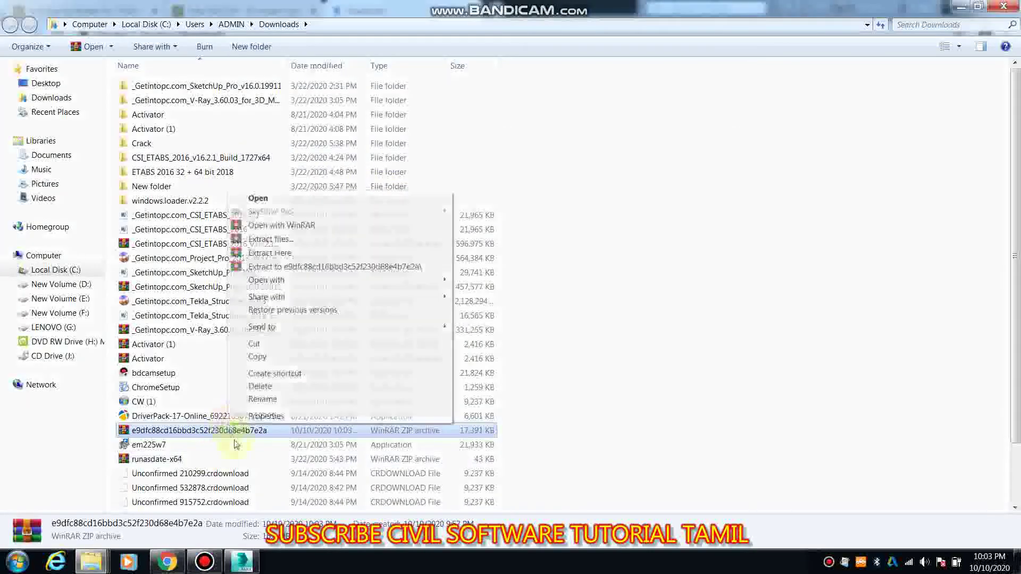
left_click(259, 356)
left_click(53, 313)
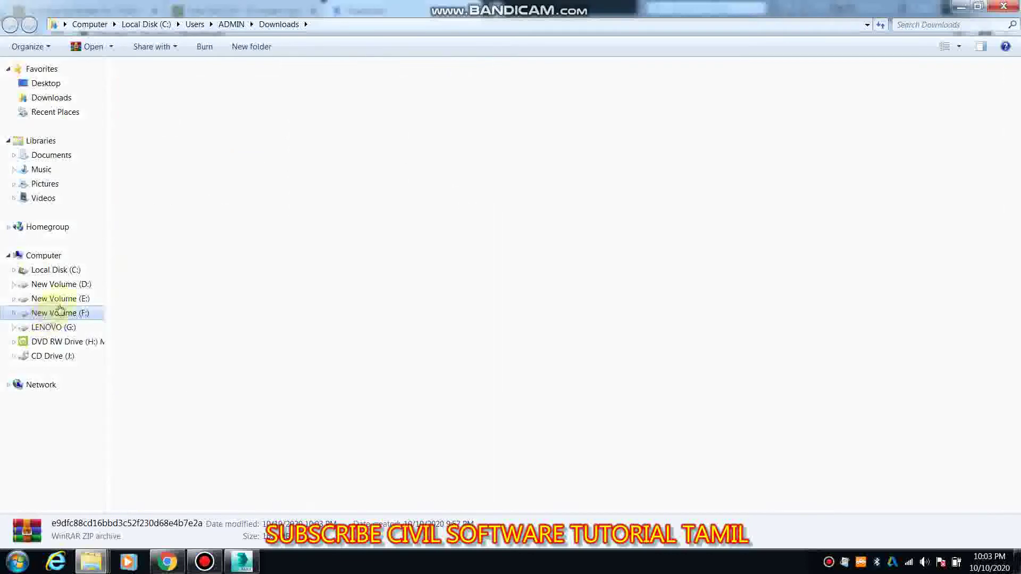
double_click(833, 104)
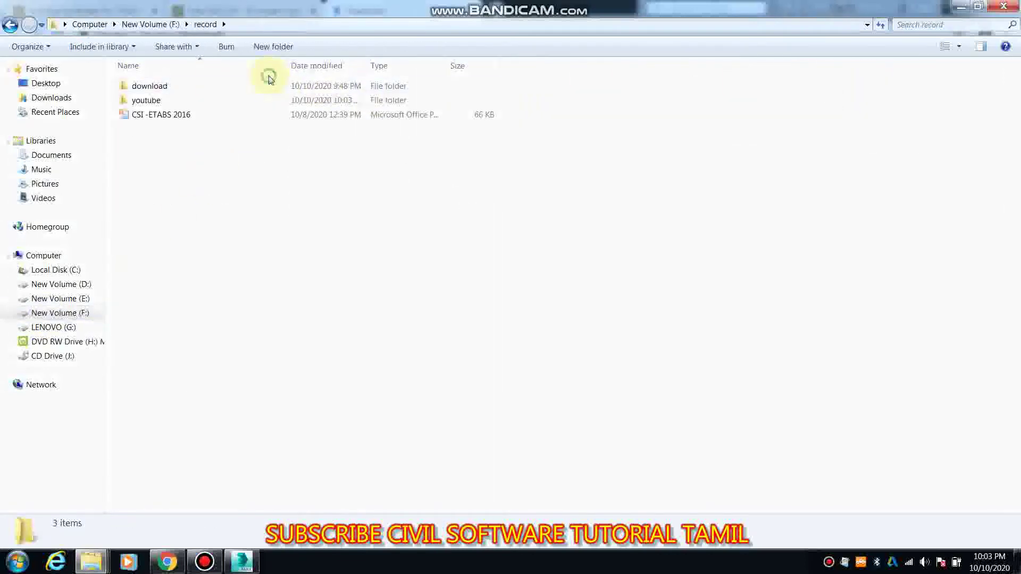
double_click(265, 84)
Create New folder (4) there and paste the sofa zip into it.
right_click(270, 184)
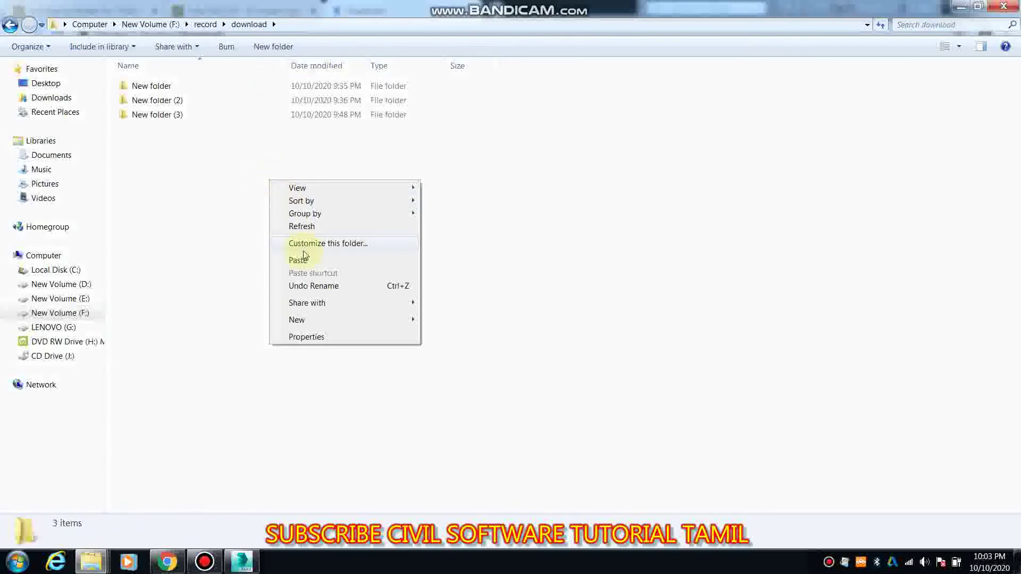
left_click(266, 47)
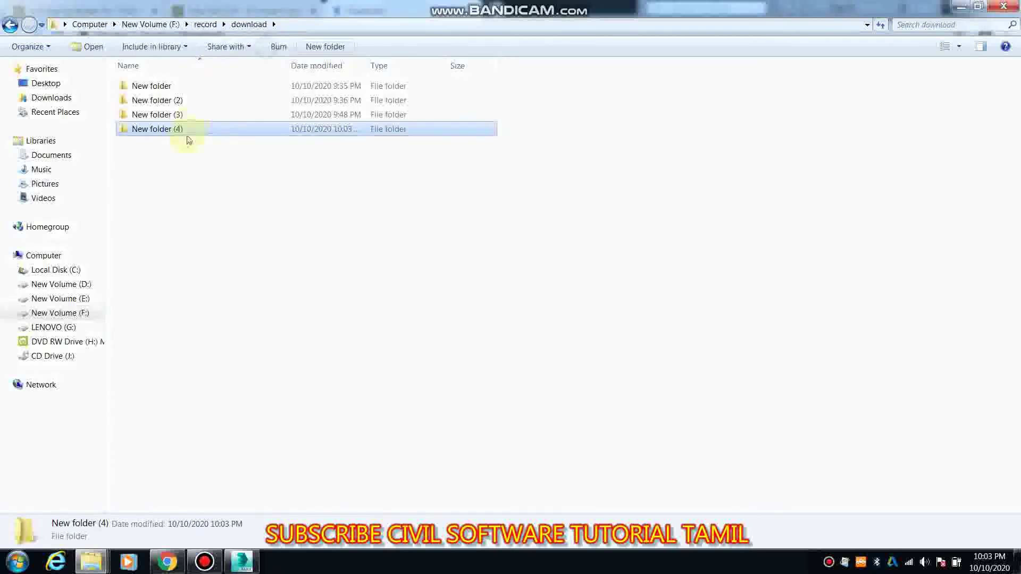
double_click(178, 129)
right_click(192, 164)
left_click(228, 251)
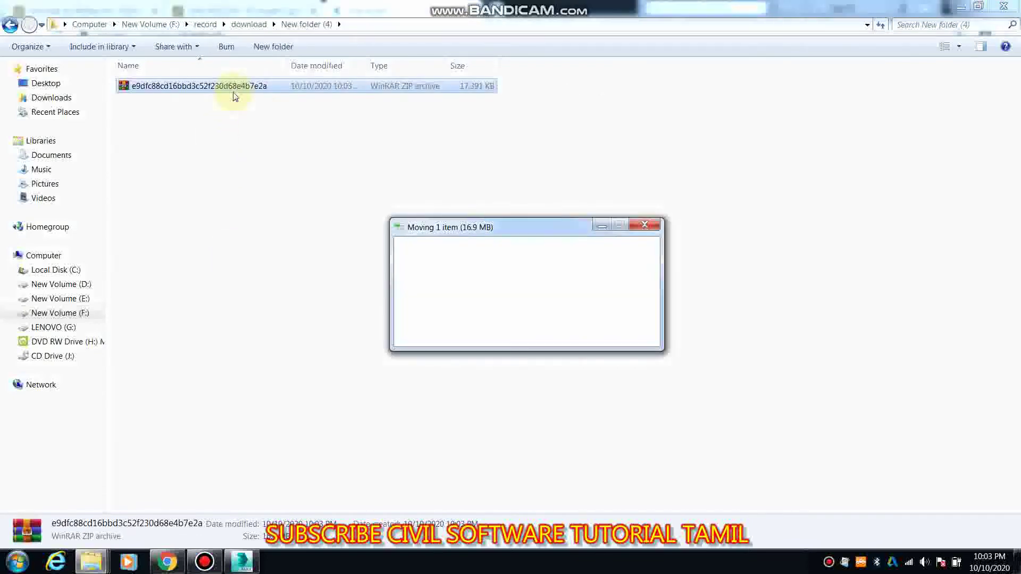
Extract the zip in place and open the Sofa N161219 3D Studio model.
right_click(232, 93)
left_click(281, 155)
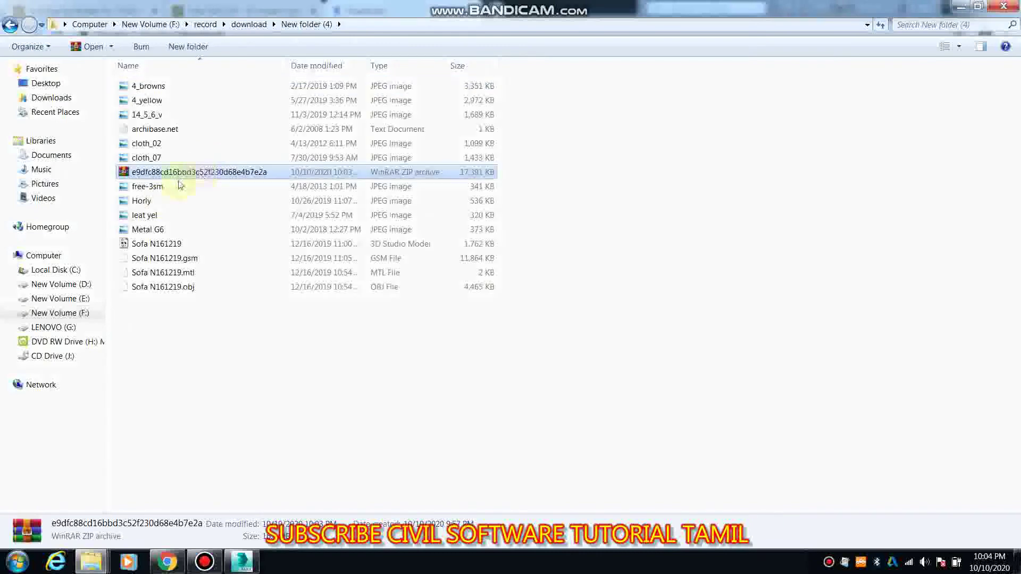
double_click(156, 244)
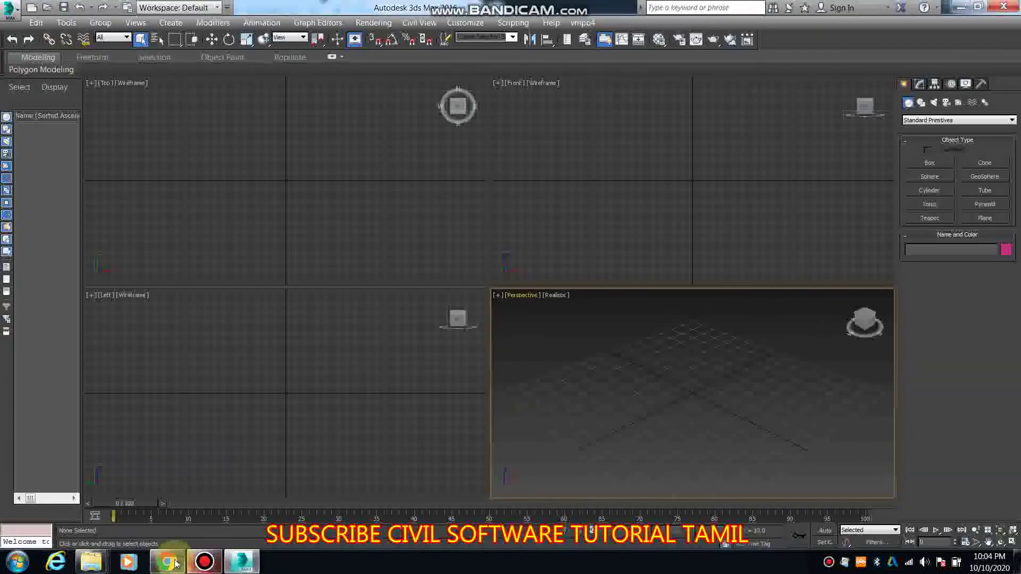
Check the sofa's download page, then open and close V-Ray Render Setup.
left_click(167, 563)
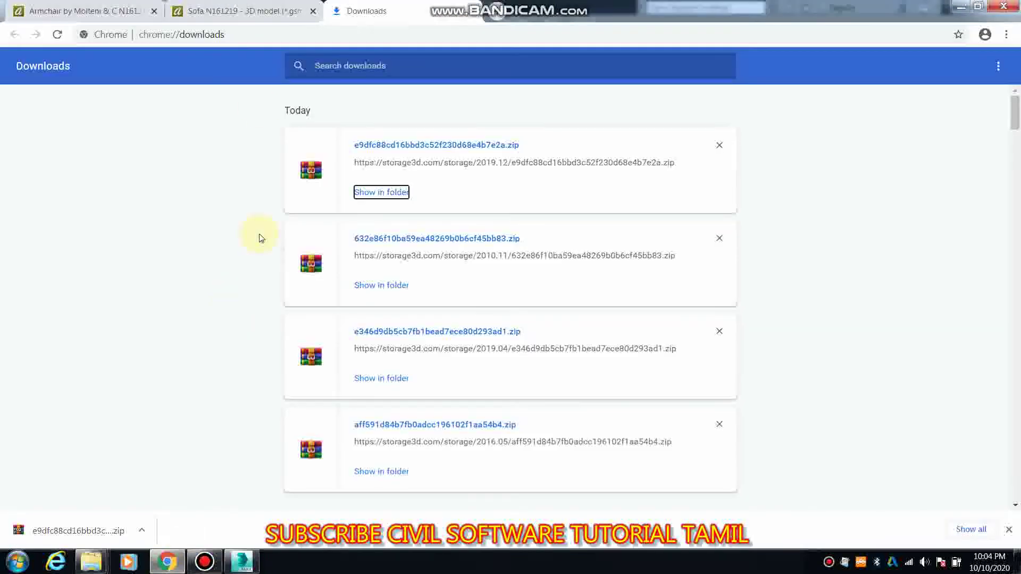
left_click(252, 20)
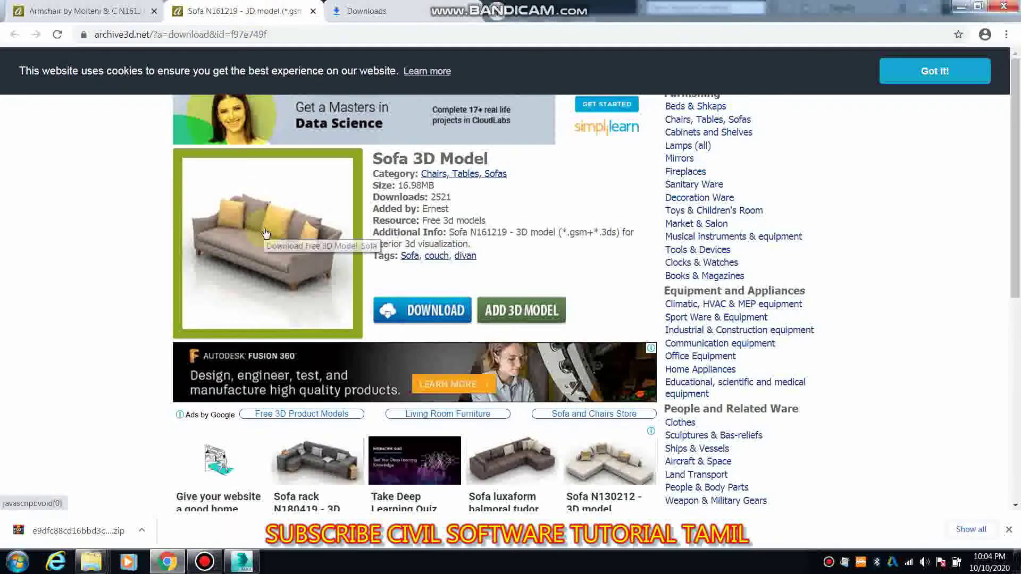
left_click(242, 563)
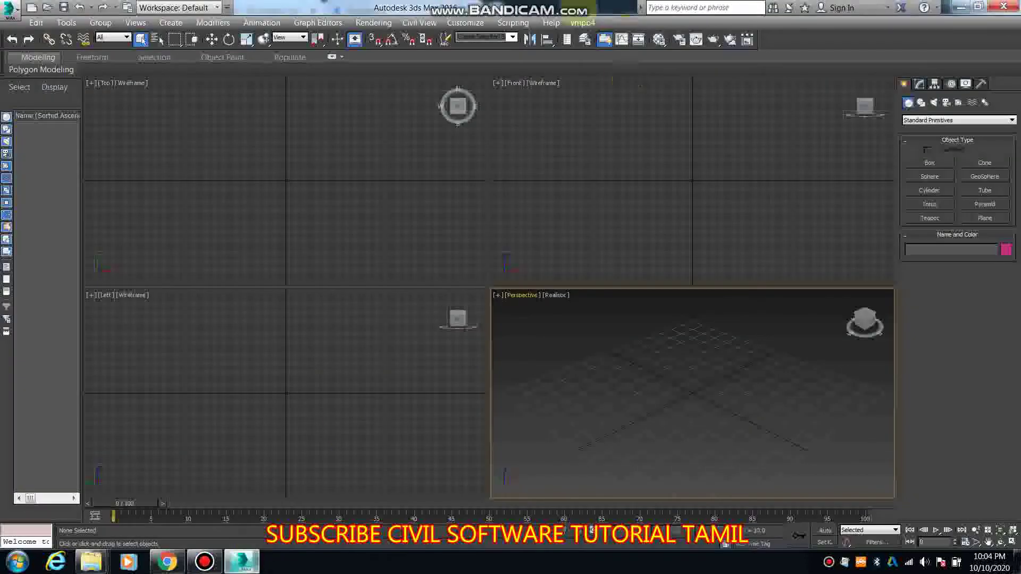
left_click(680, 45)
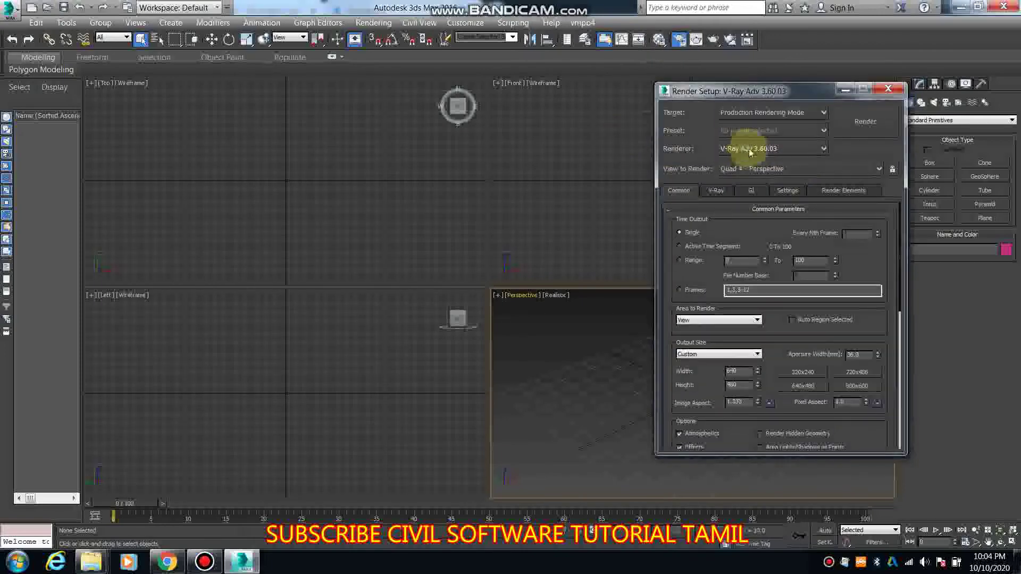
left_click(888, 88)
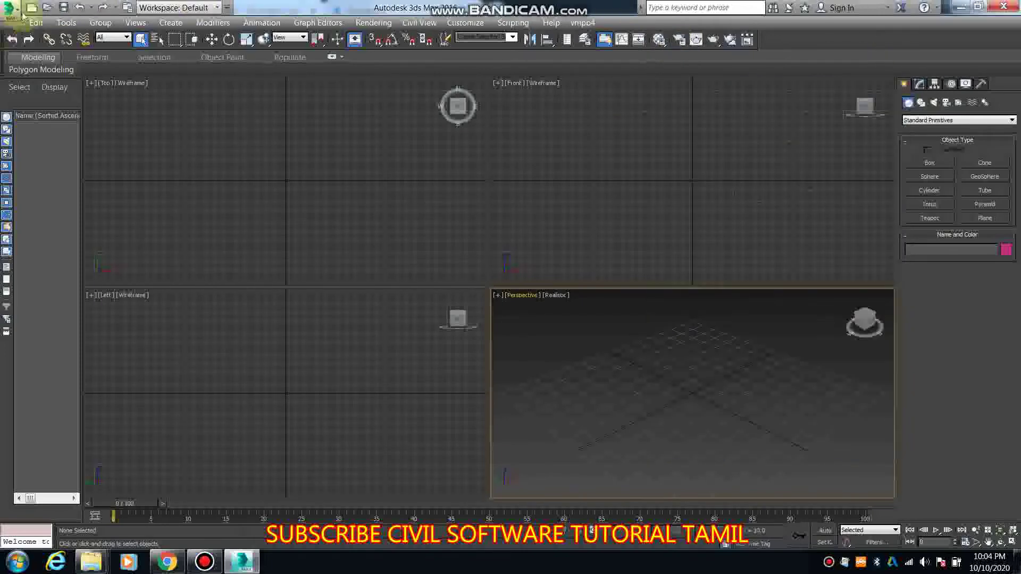
mouse_move(90, 563)
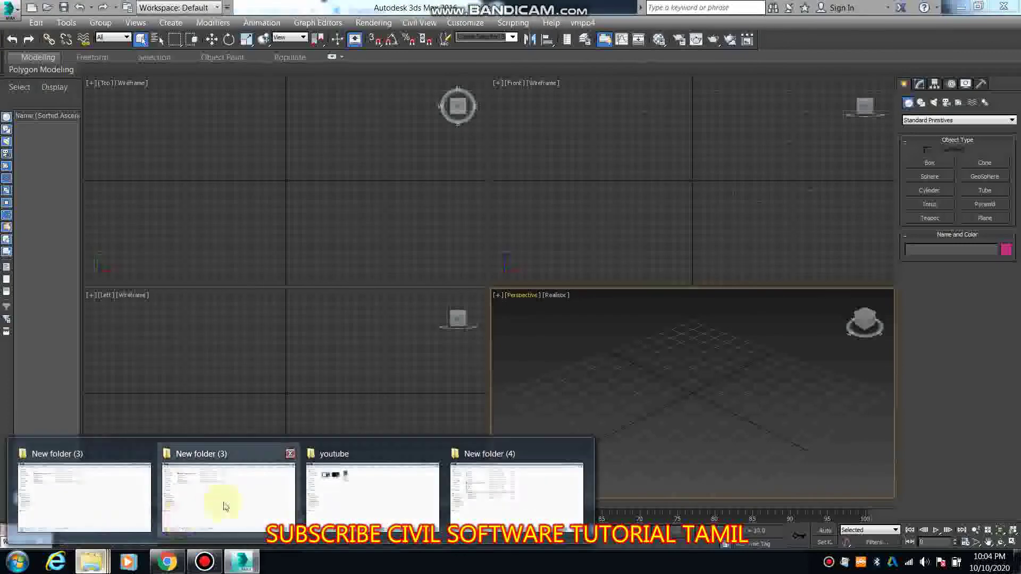
Drag Sofa N161219.3ds from New folder (4) into the Perspective viewport.
left_click(476, 492)
left_click_drag(450, 250, 248, 563)
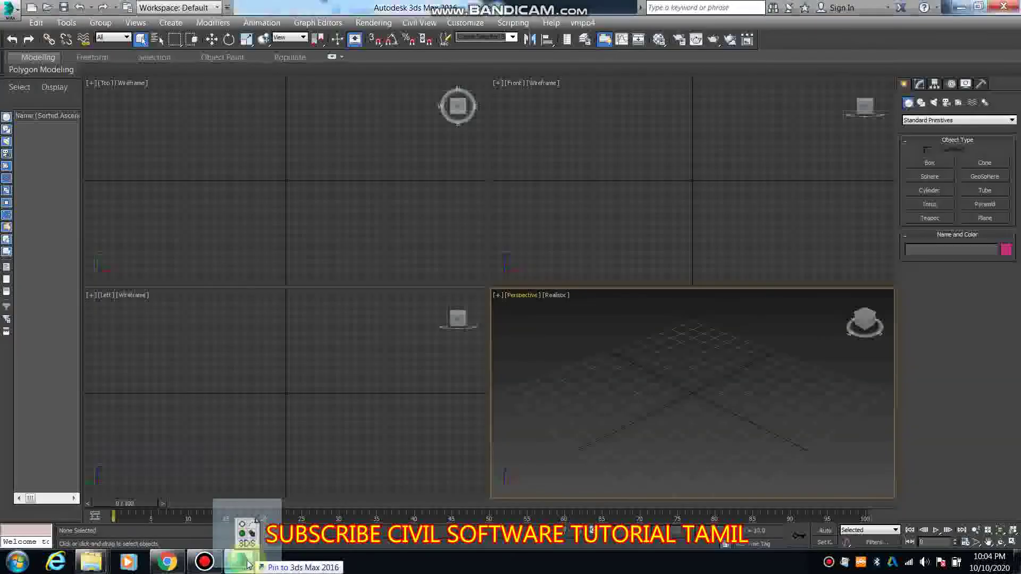
left_click_drag(248, 564, 579, 434)
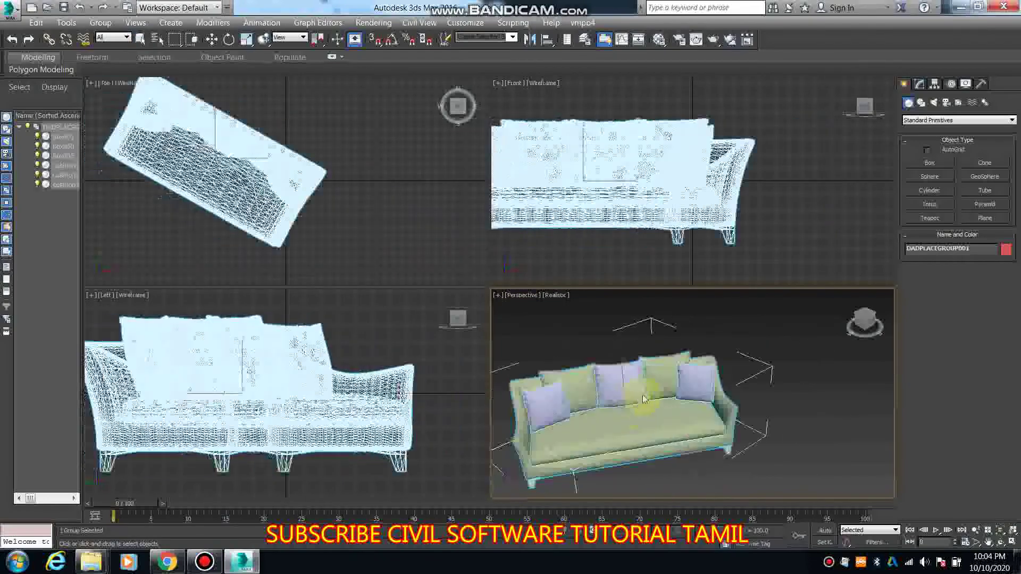
left_click(665, 396)
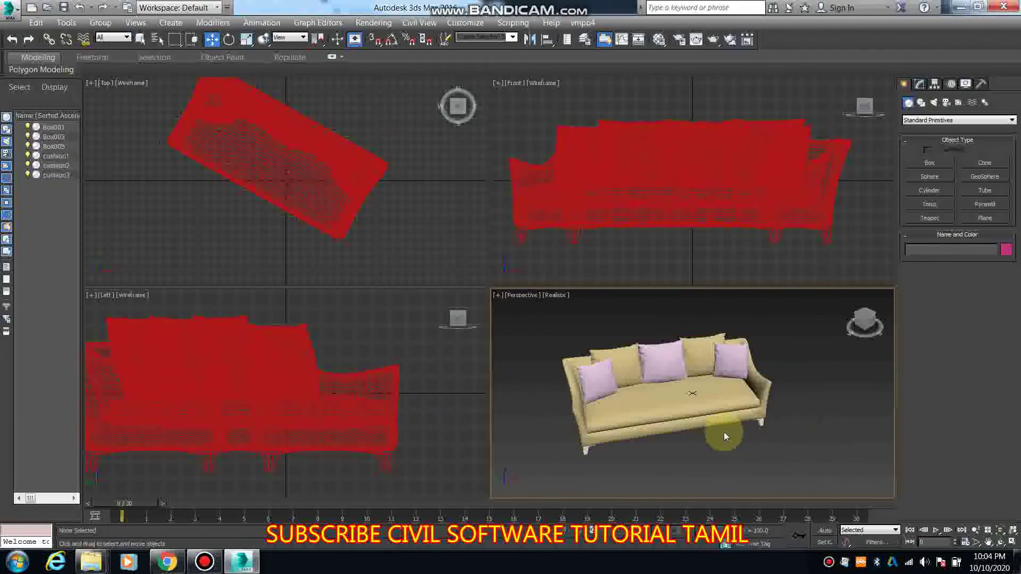
key("alt+w")
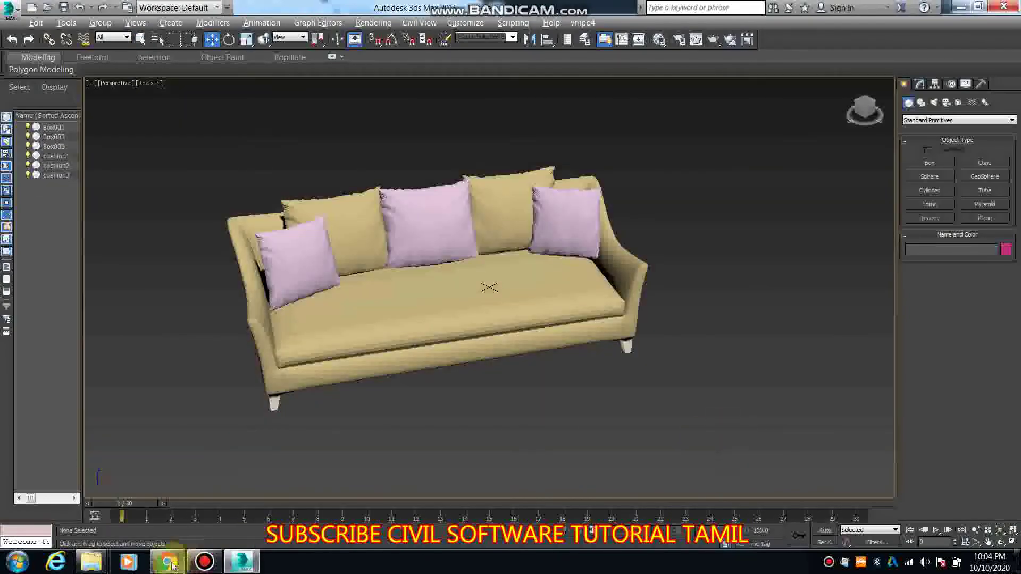
left_click(167, 562)
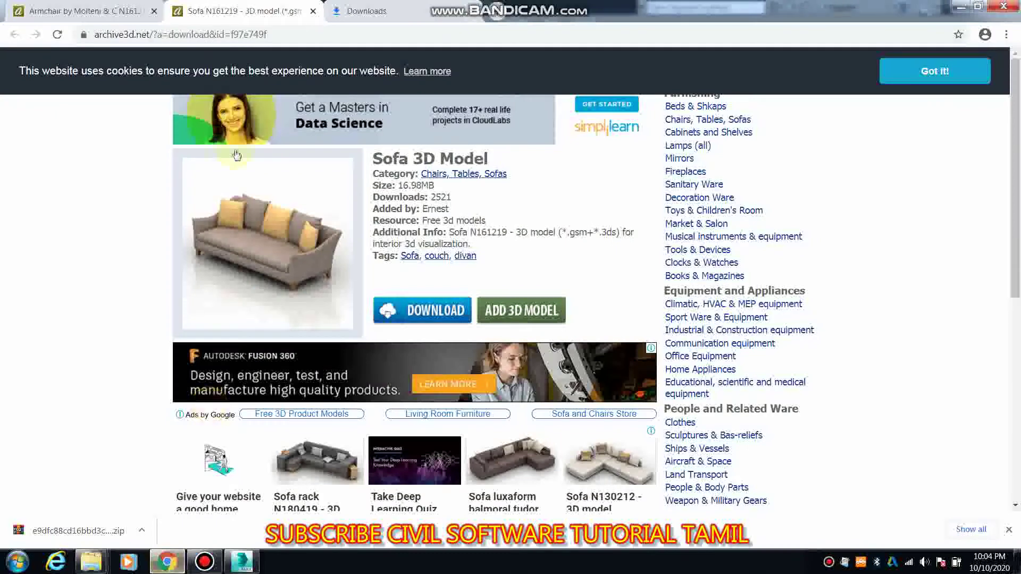
left_click(242, 562)
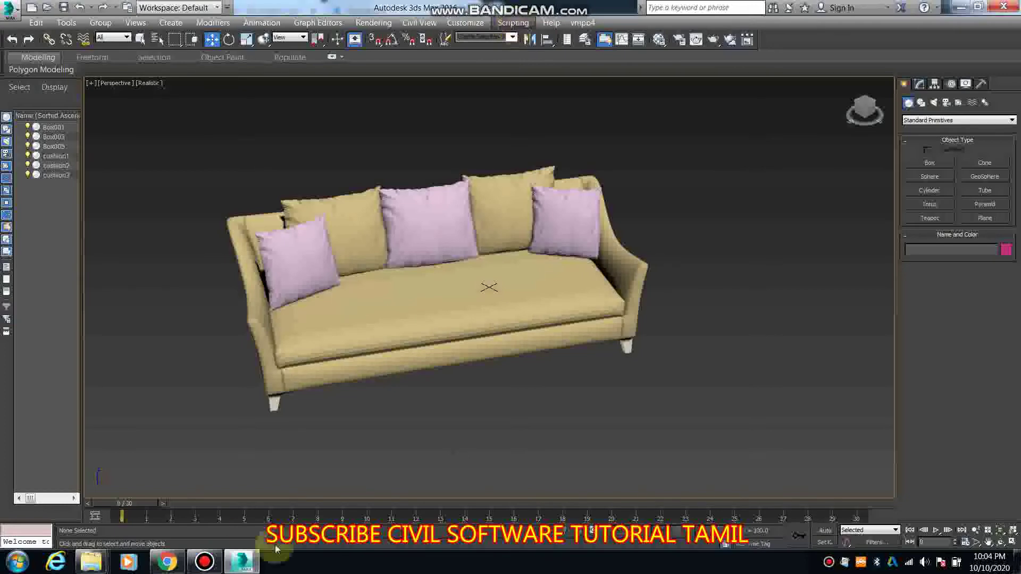
mouse_move(242, 562)
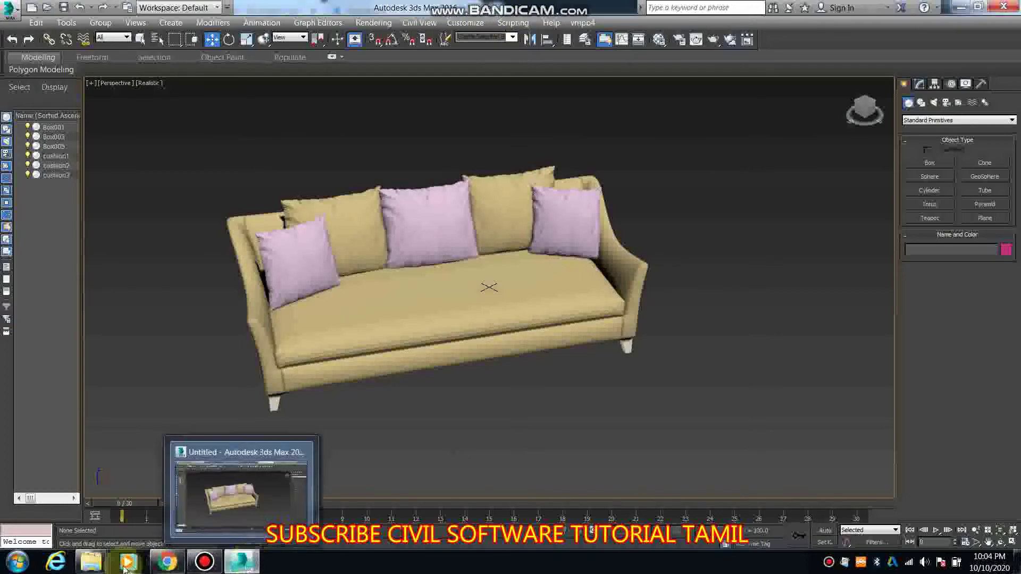
mouse_move(91, 563)
left_click(324, 500)
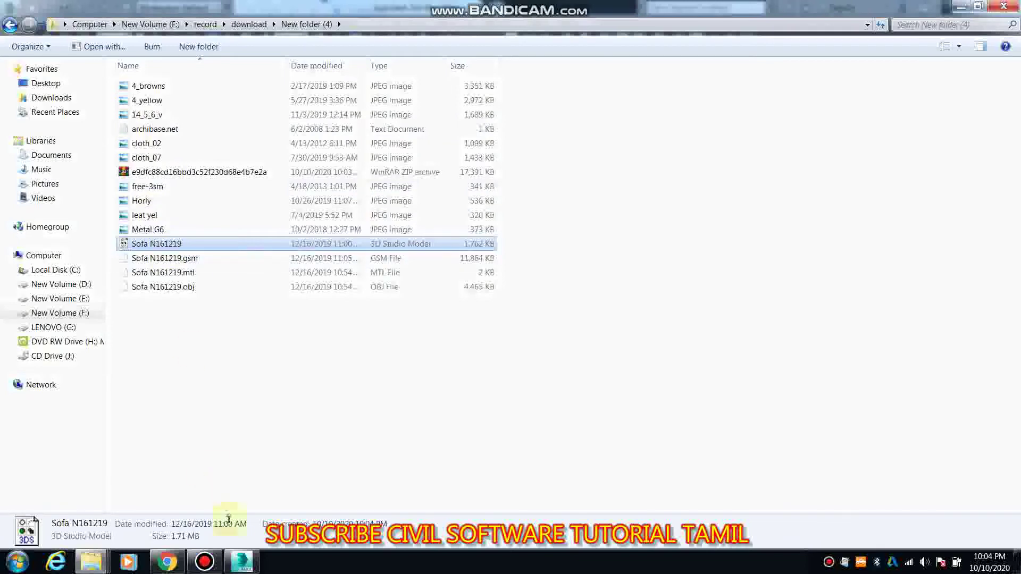
left_click(242, 562)
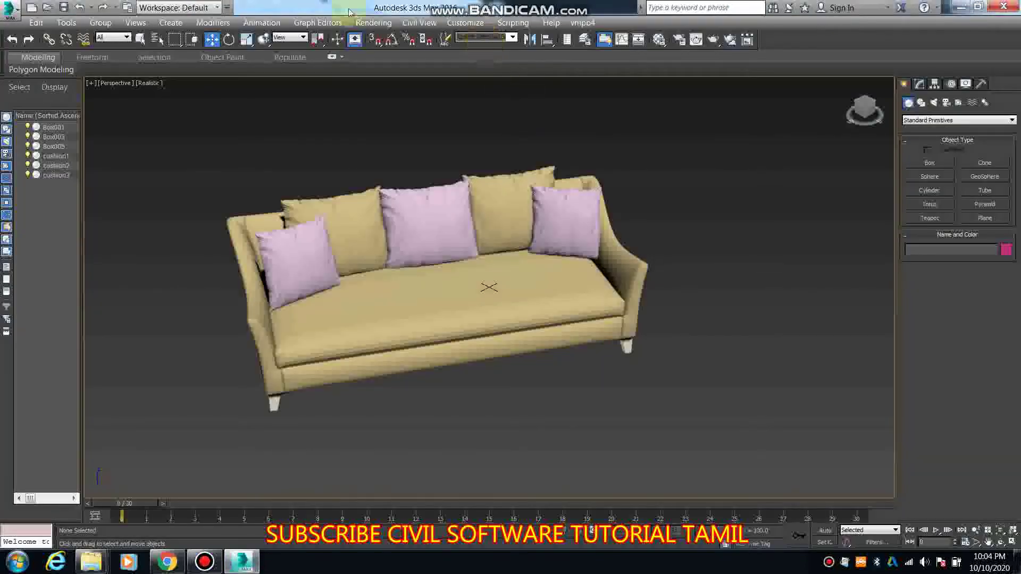
left_click(10, 9)
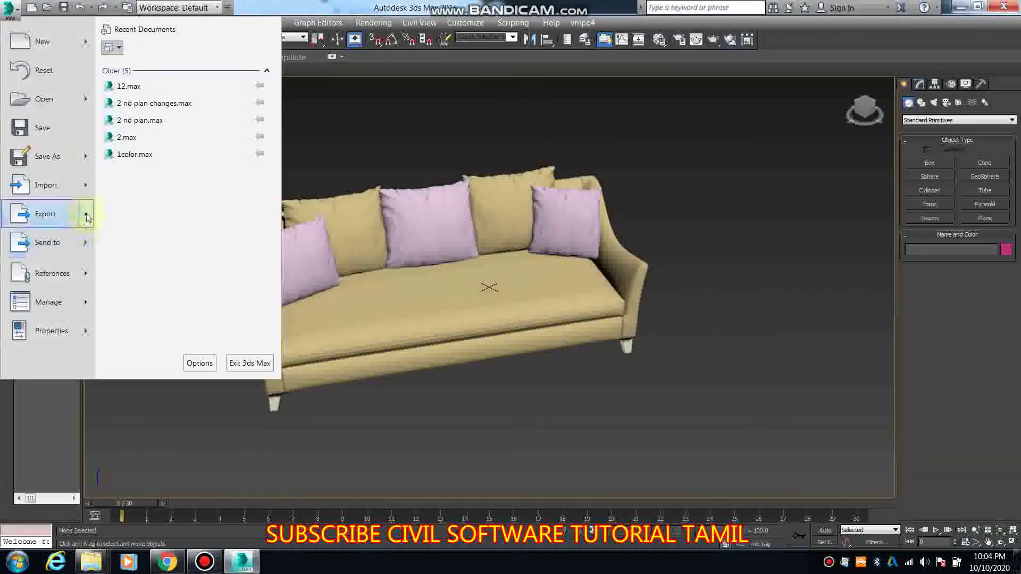
mouse_move(52, 273)
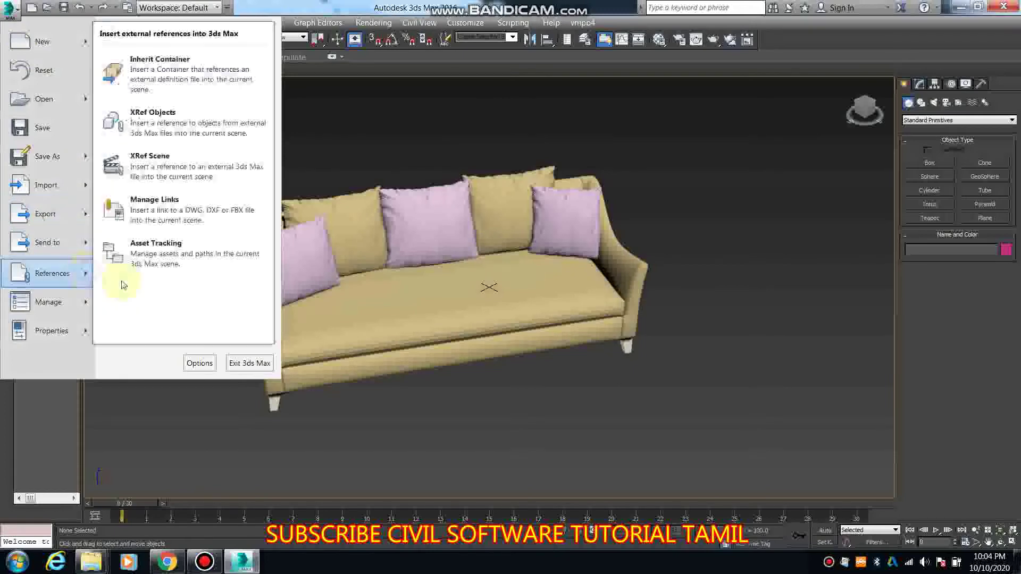
Open Asset Tracking, select Untitled Scene, show tree view and browse path commands.
left_click(172, 257)
left_click(131, 173)
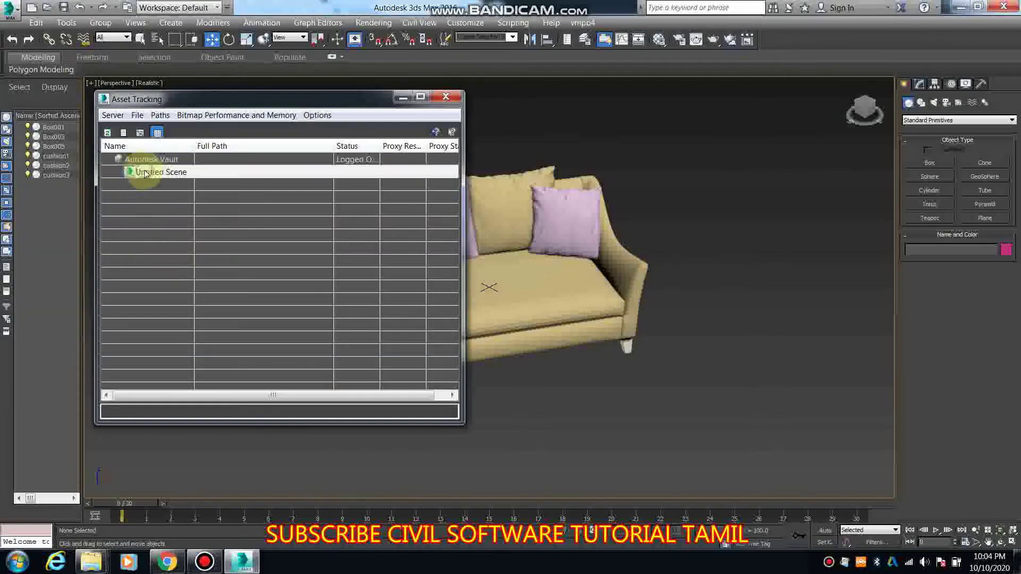
left_click(140, 133)
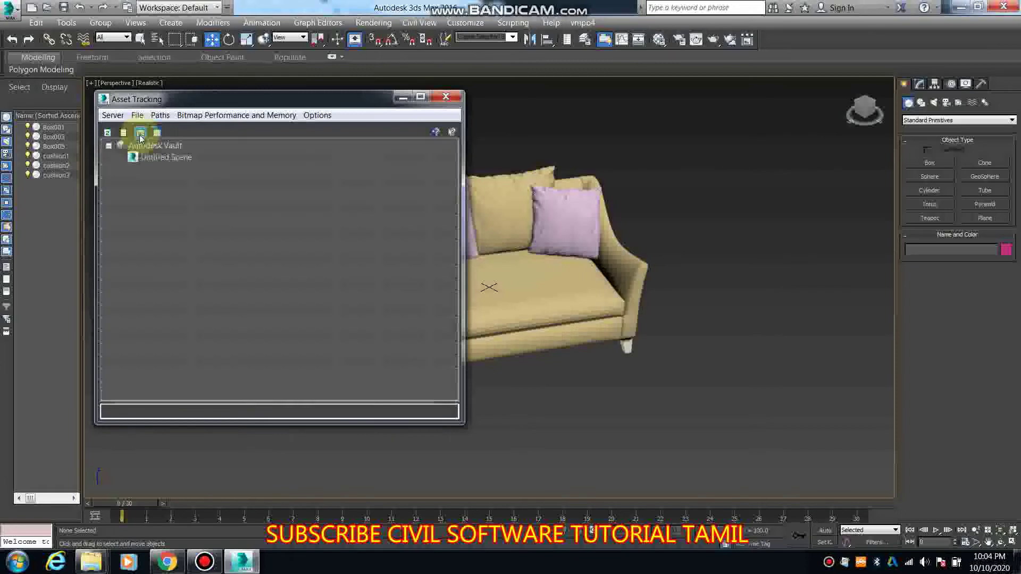
left_click(160, 115)
left_click(198, 294)
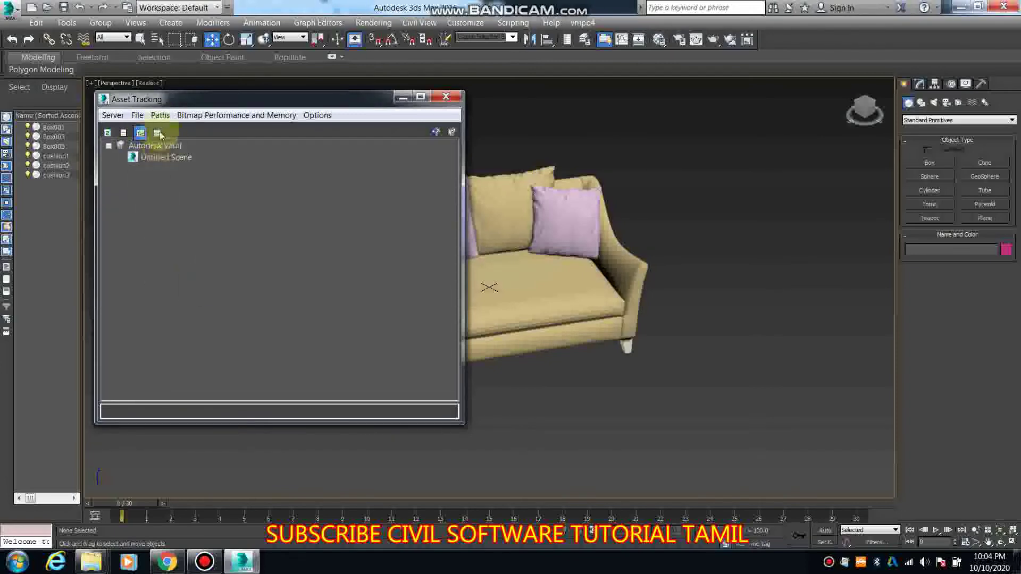
Switch to table view and look through the Paths and Server command menus.
left_click(123, 132)
left_click(160, 115)
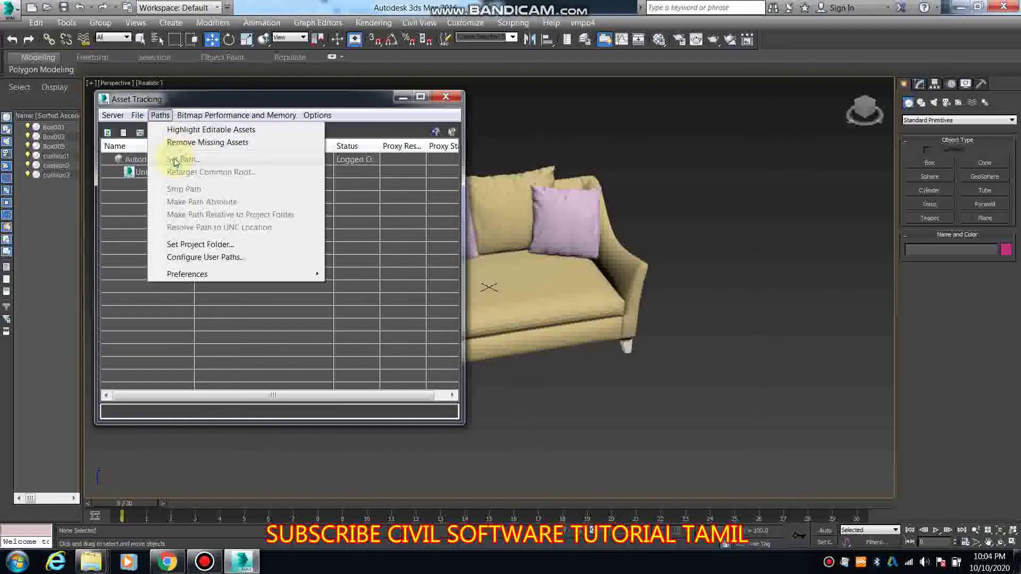
left_click(232, 274)
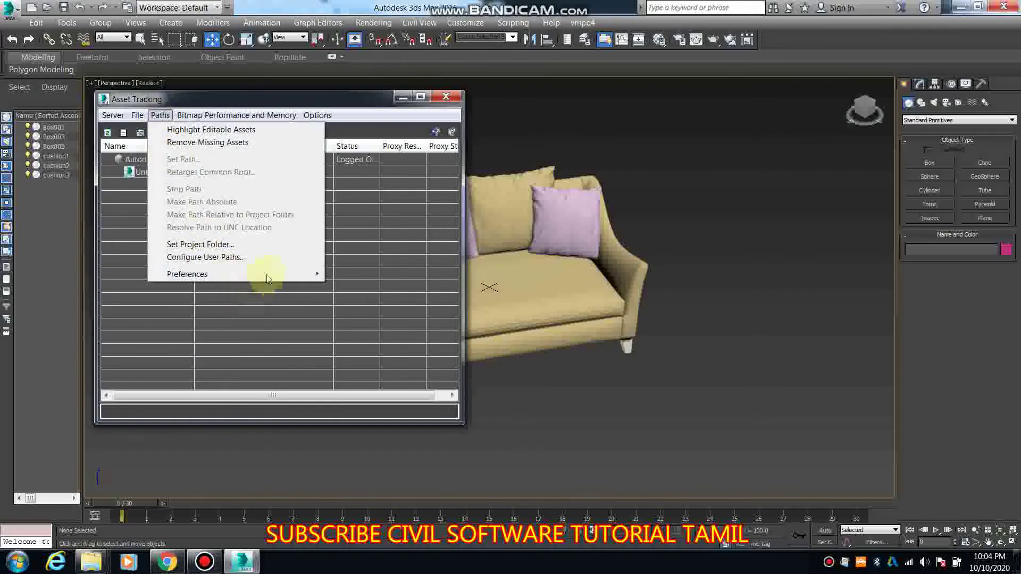
left_click(183, 206)
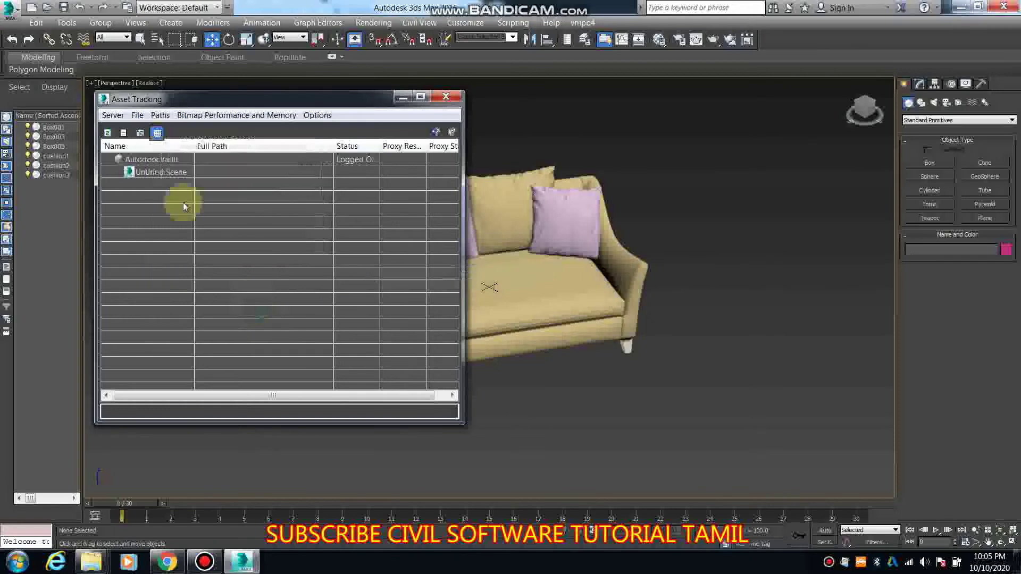
left_click(112, 115)
left_click(182, 282)
left_click(142, 168)
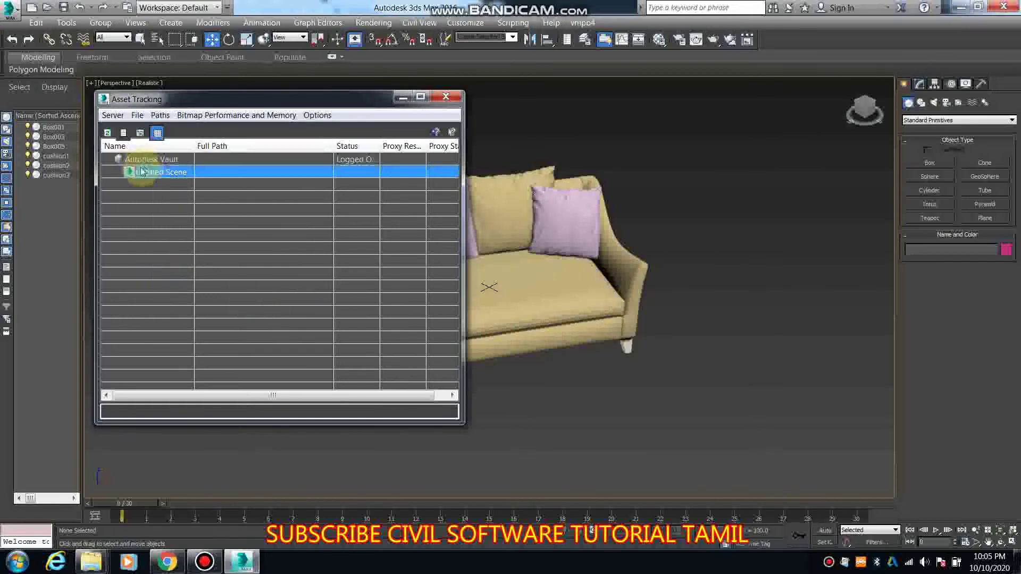
Expand Untitled Scene to reveal the missing maps and select 14_5_6_1.jpg.
left_click(108, 132)
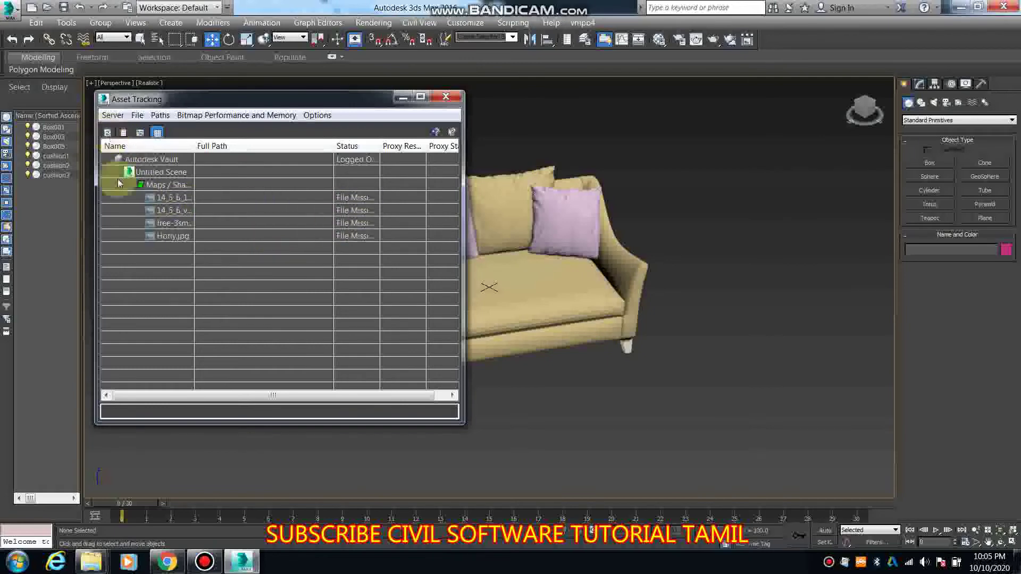
mouse_move(356, 222)
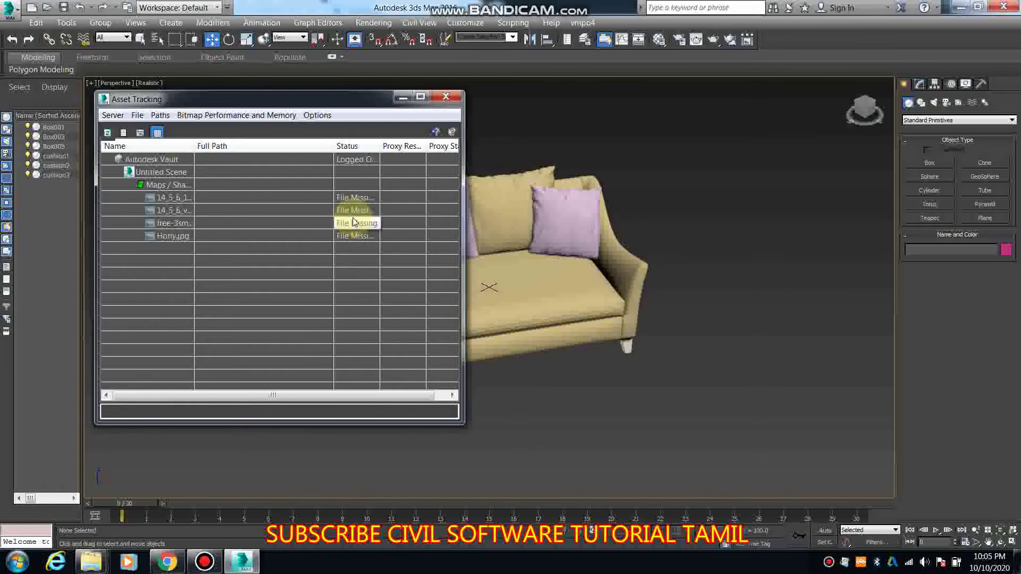
left_click(159, 117)
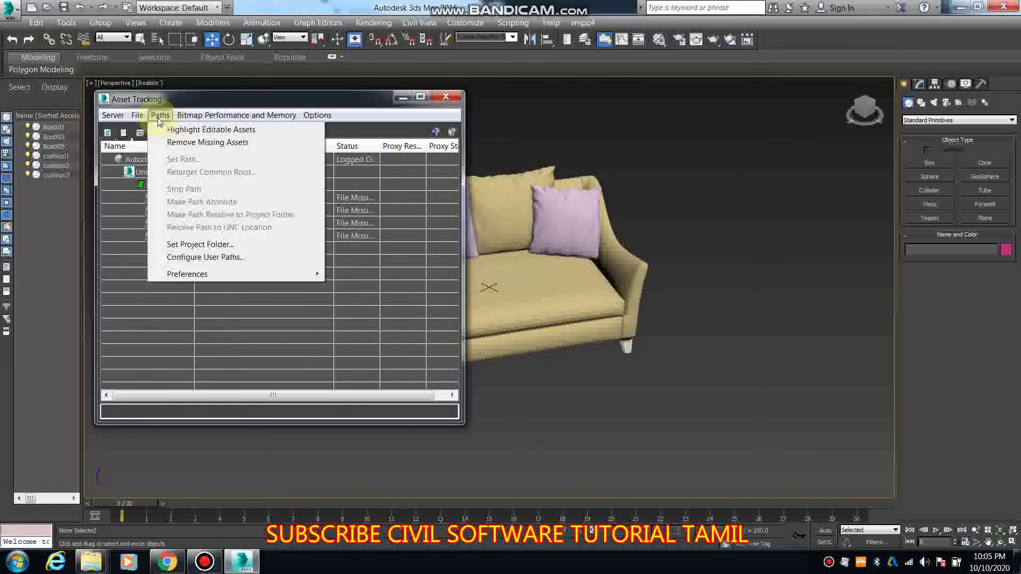
left_click(358, 313)
left_click(373, 200)
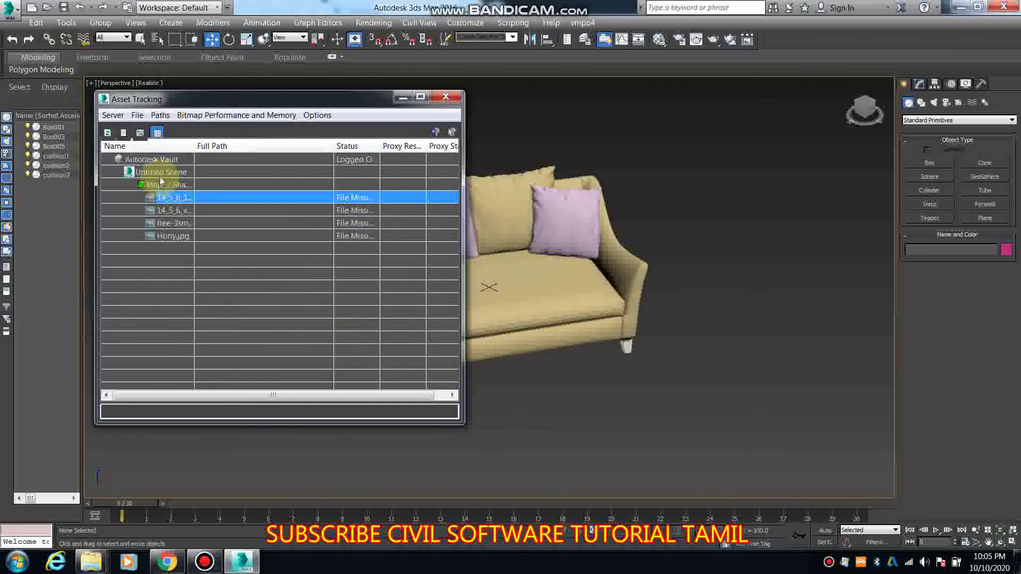
Toggle between tree and table views, dismissing the asset log, and reselect 14_5_6_1.jpg.
left_click(140, 133)
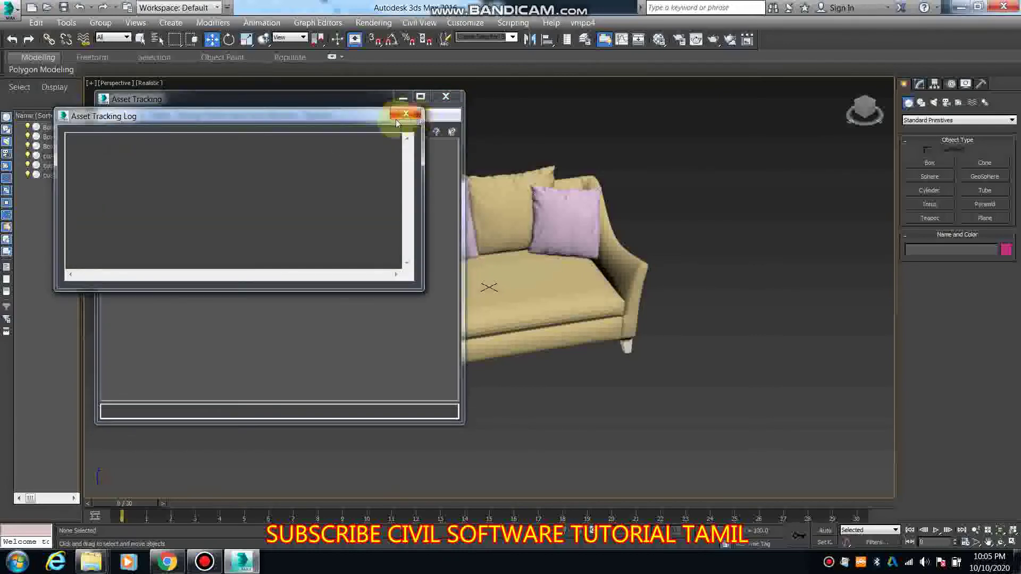
left_click(406, 109)
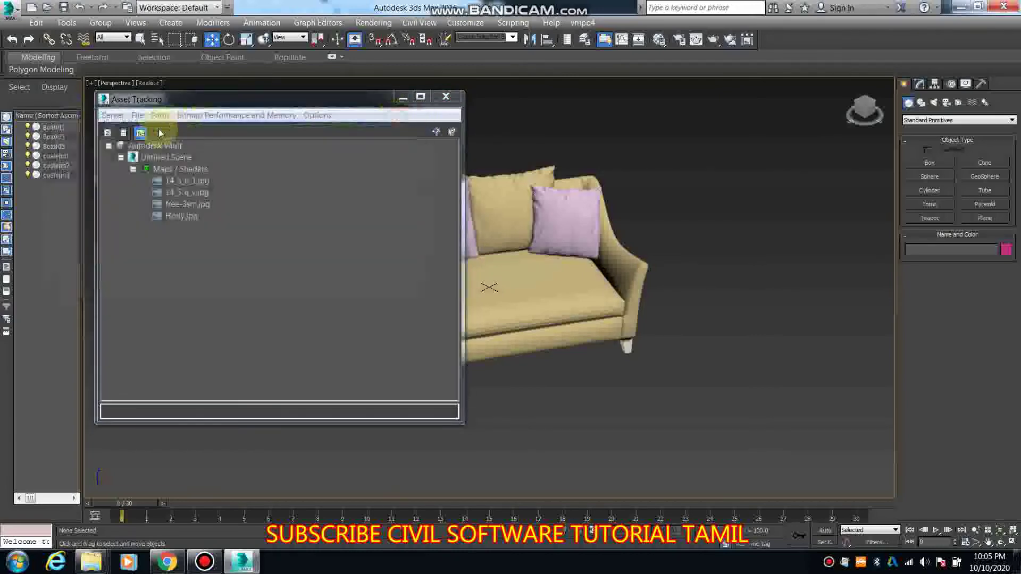
left_click(124, 133)
left_click(407, 104)
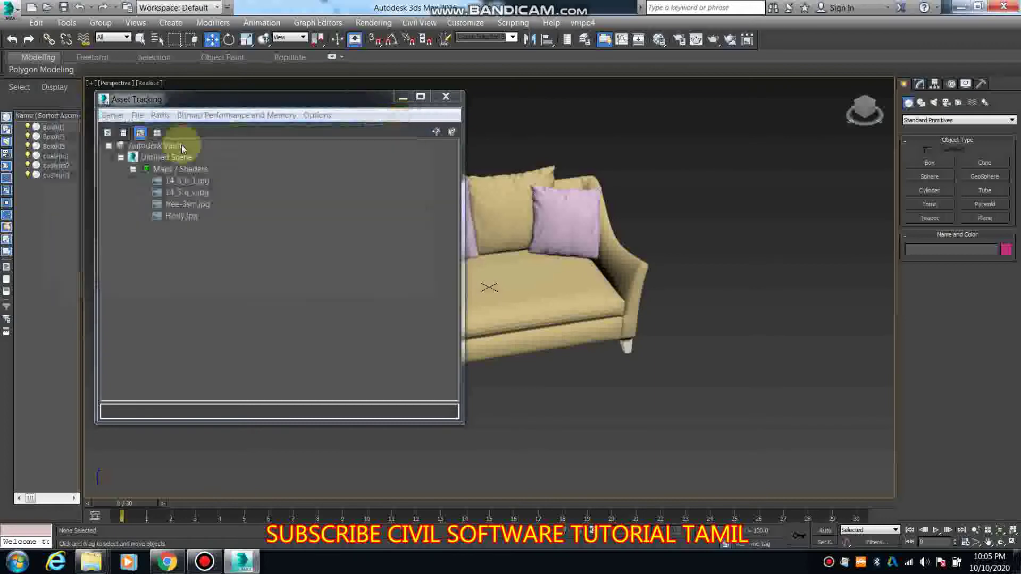
left_click(157, 134)
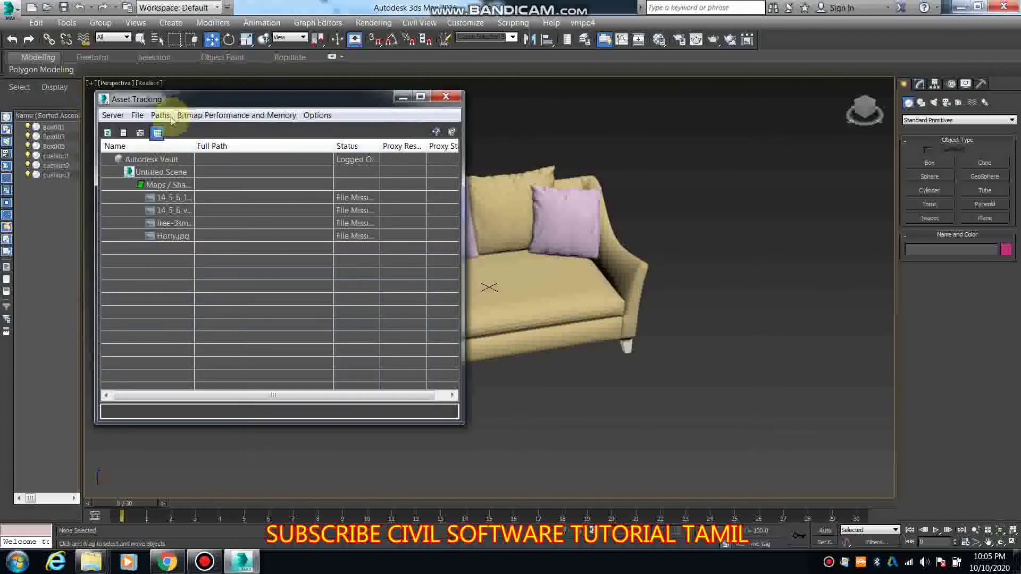
left_click(160, 115)
left_click(367, 208)
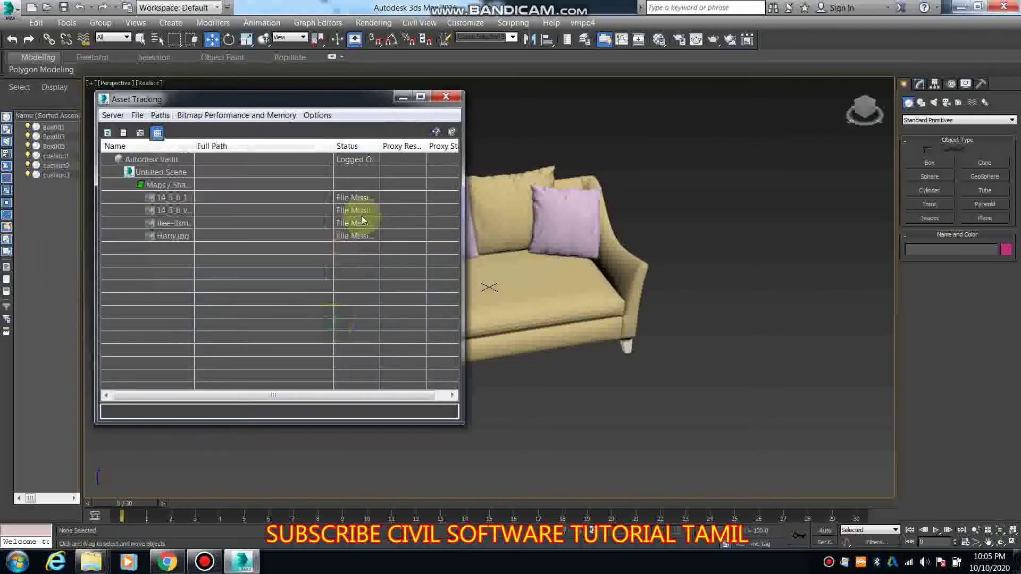
left_click(376, 199)
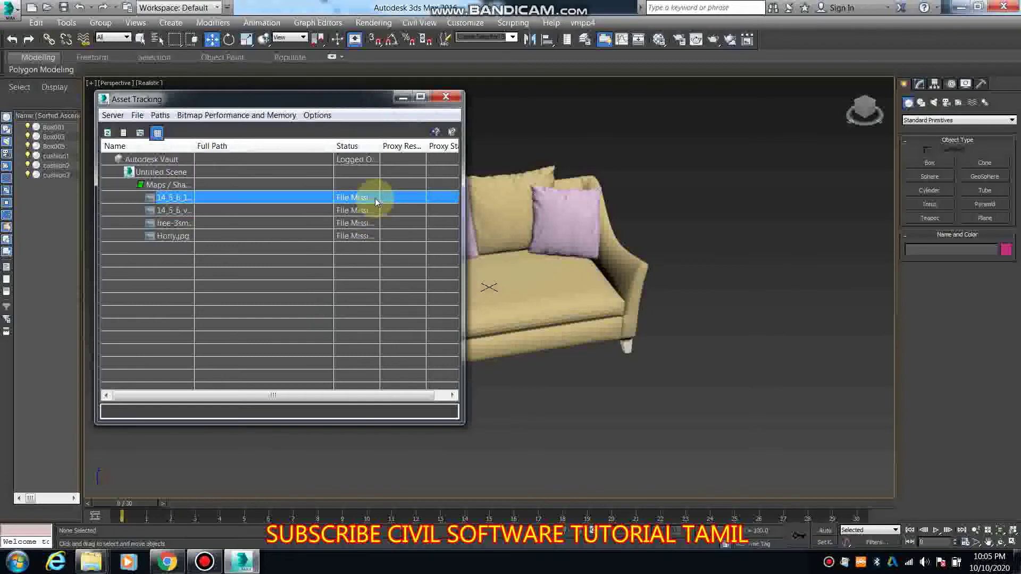
In tree view, browse the Paths menu and the Untitled Scene's right-click options.
left_click(142, 136)
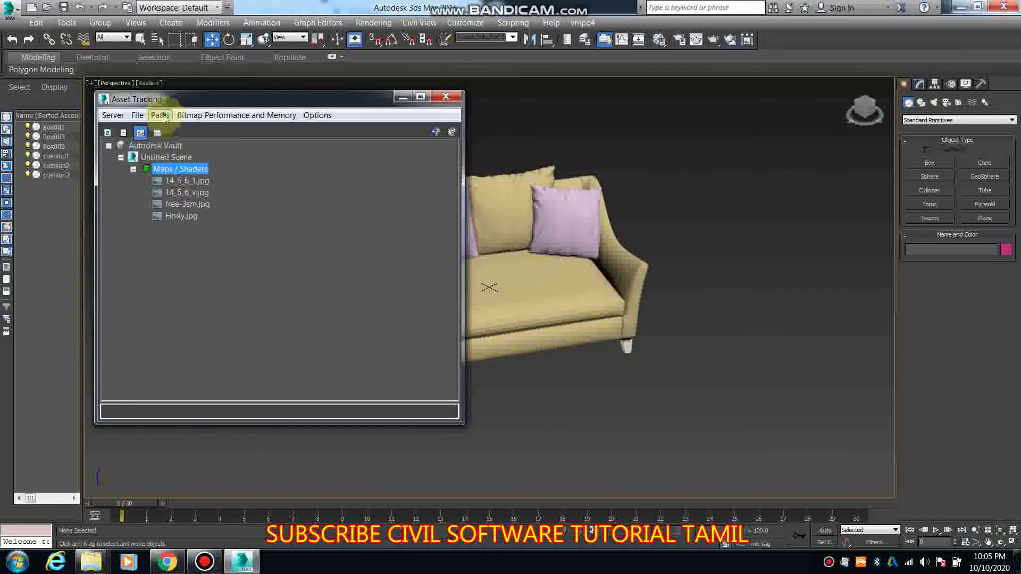
left_click(161, 116)
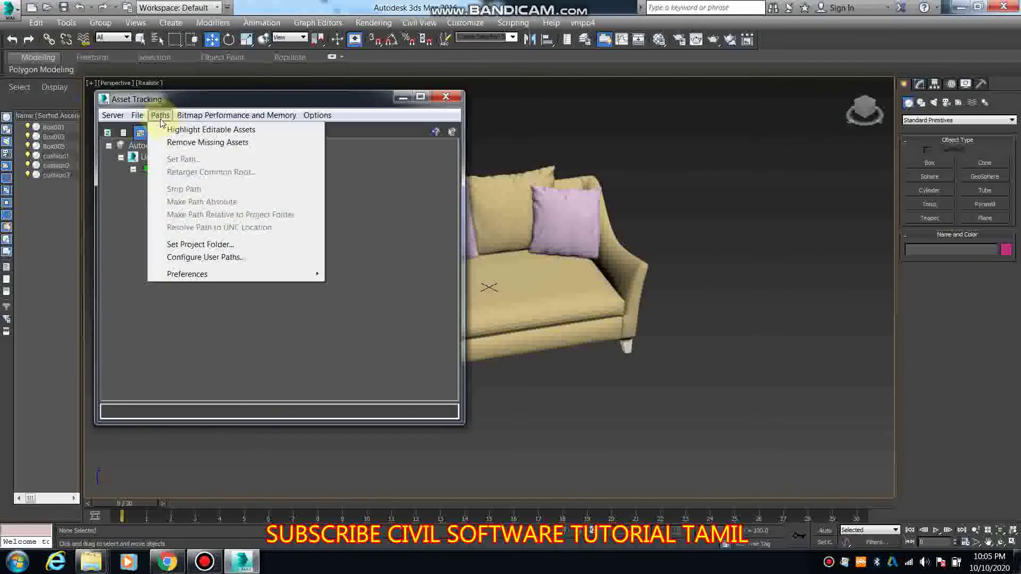
left_click(130, 250)
left_click(162, 157)
right_click(160, 159)
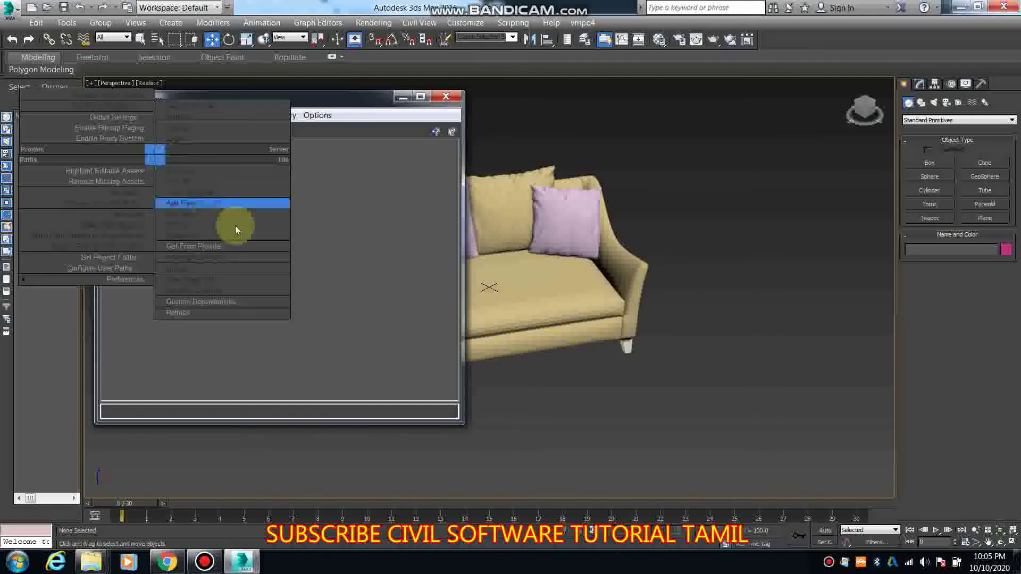
left_click(331, 282)
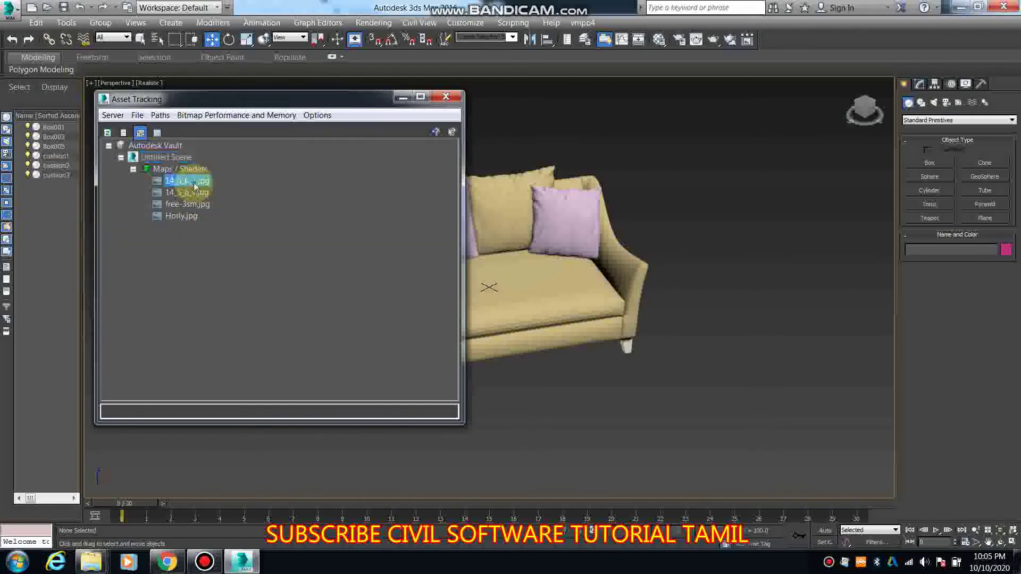
In table view, select 14_5_6_1.jpg and bring up its right-click path options.
right_click(193, 183)
left_click(298, 216)
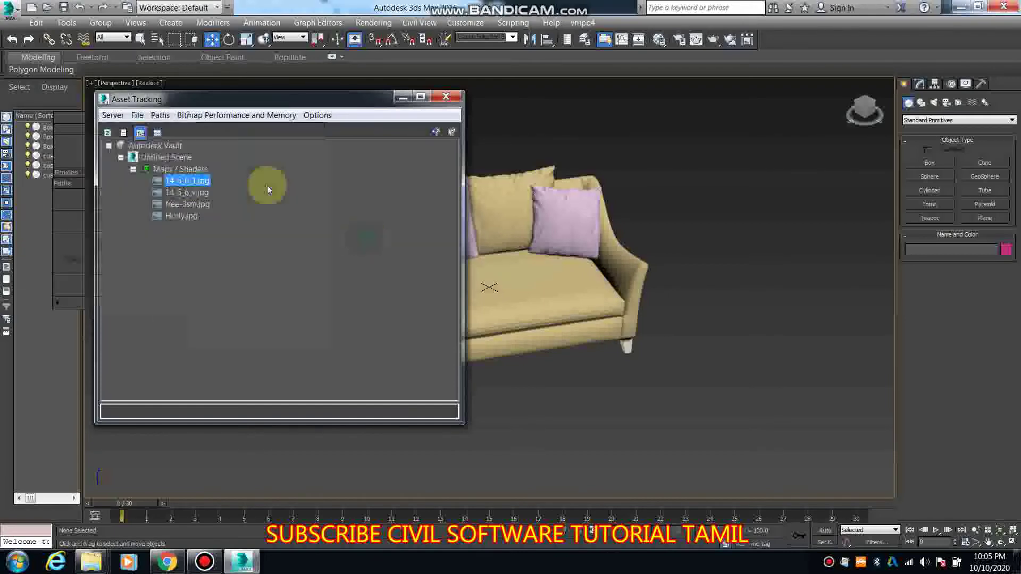
left_click(156, 132)
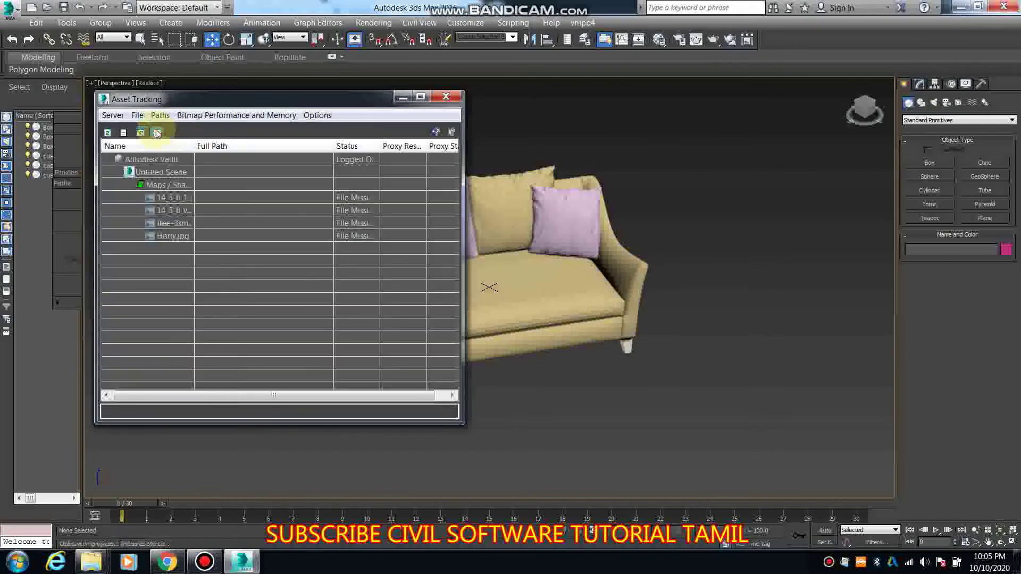
left_click(176, 200)
right_click(176, 202)
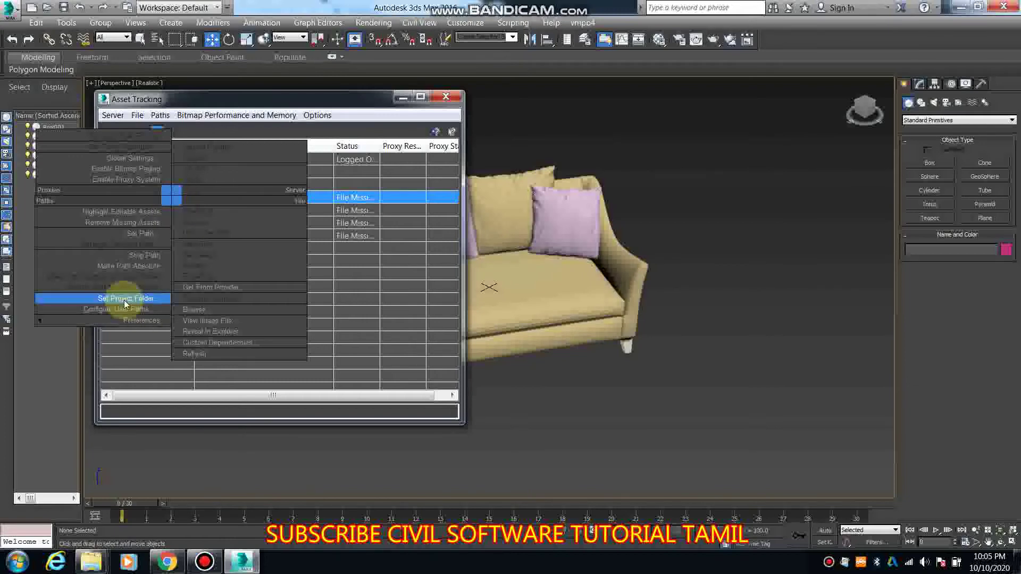
Set the first missing map's path to F:\record\download\New folder (4).
left_click(151, 235)
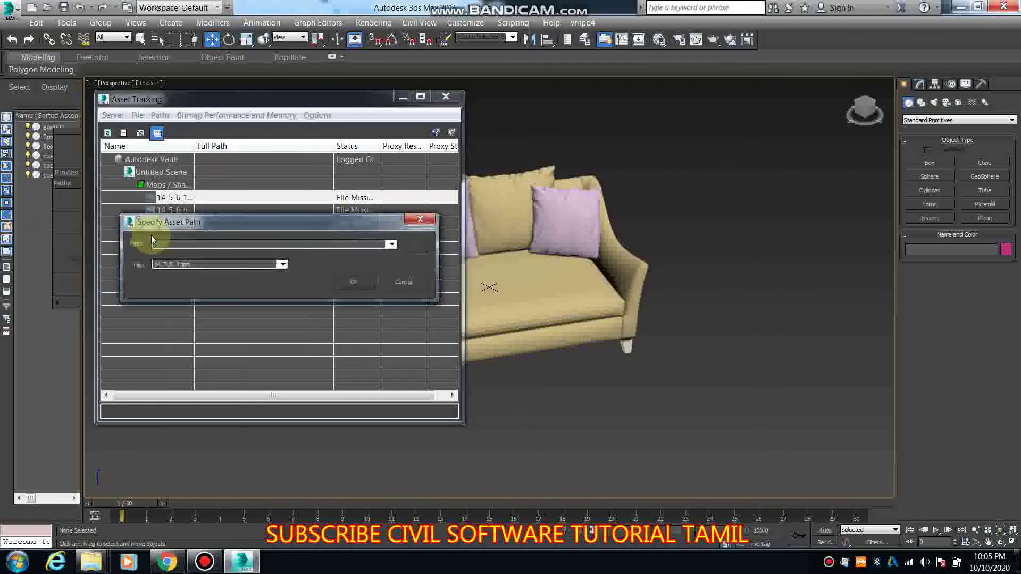
left_click(416, 246)
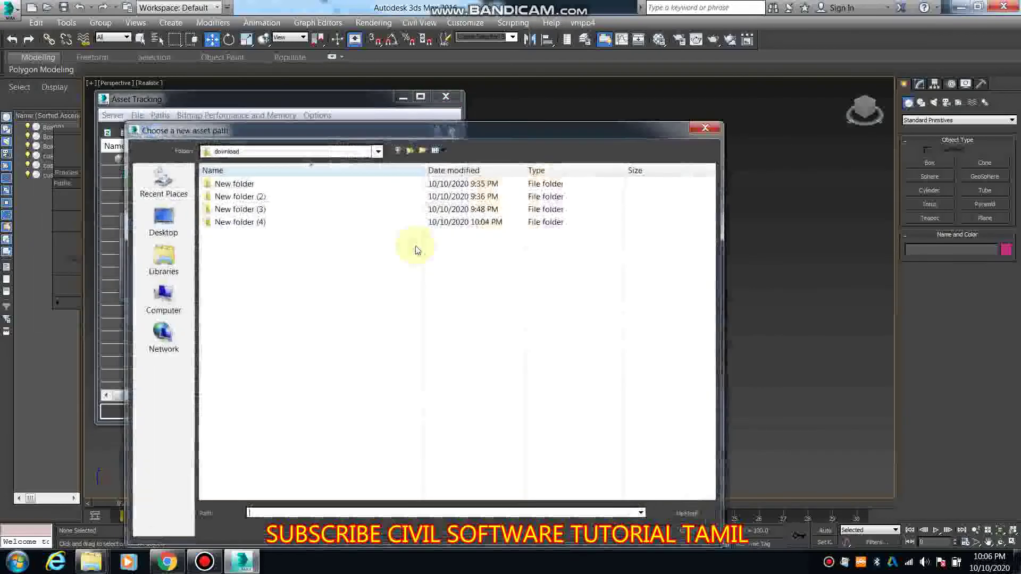
double_click(262, 225)
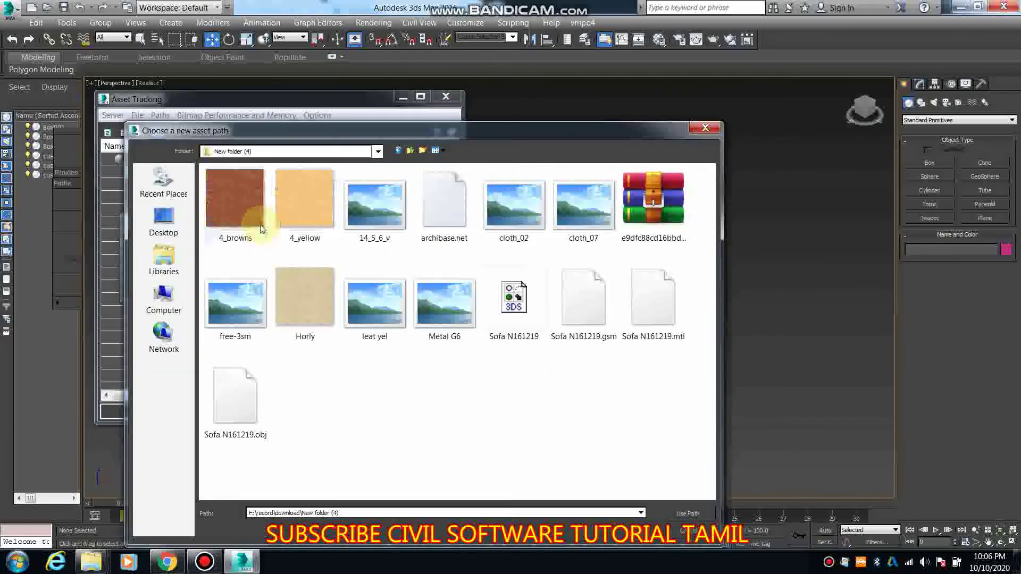
left_click(690, 512)
left_click(353, 285)
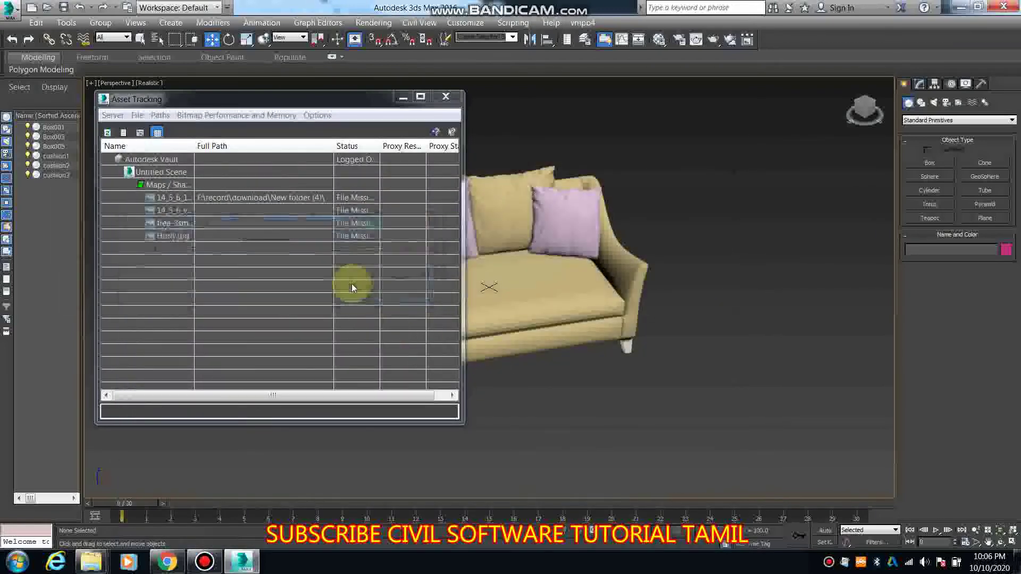
Select the remaining missing maps and relink them to New folder (4) as well.
left_click(326, 213)
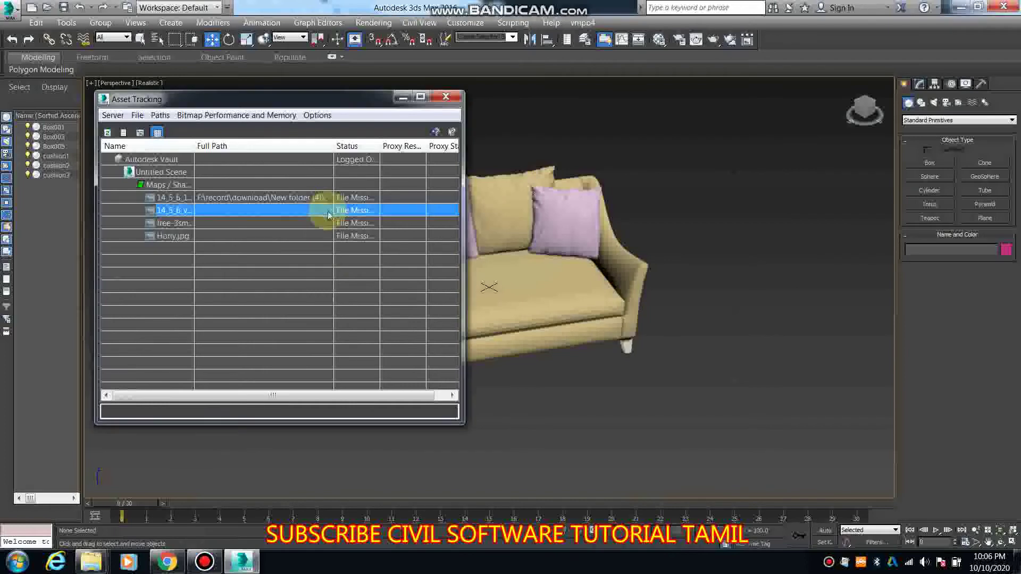
left_click(170, 234, "shift")
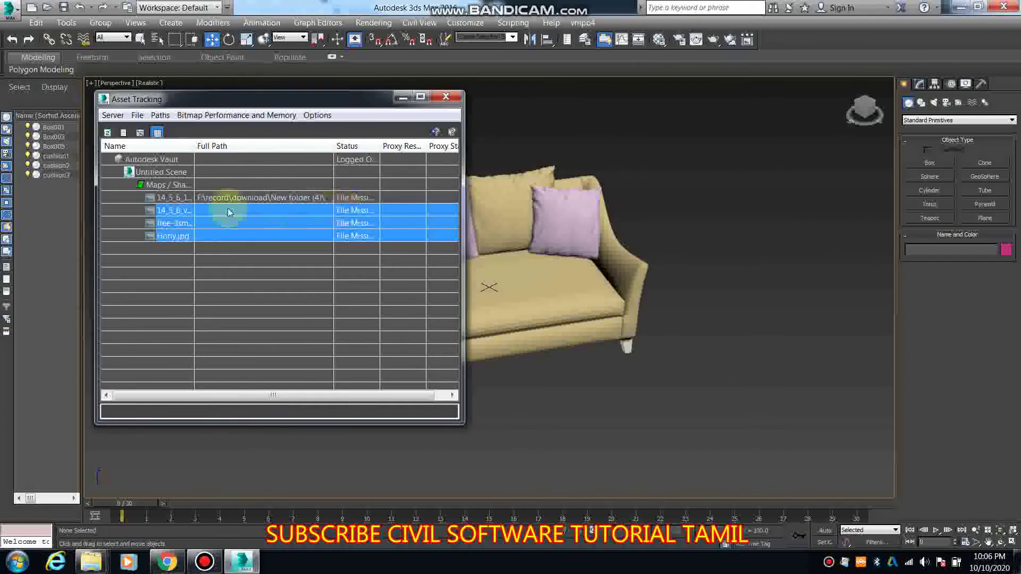
right_click(180, 212)
left_click(142, 238)
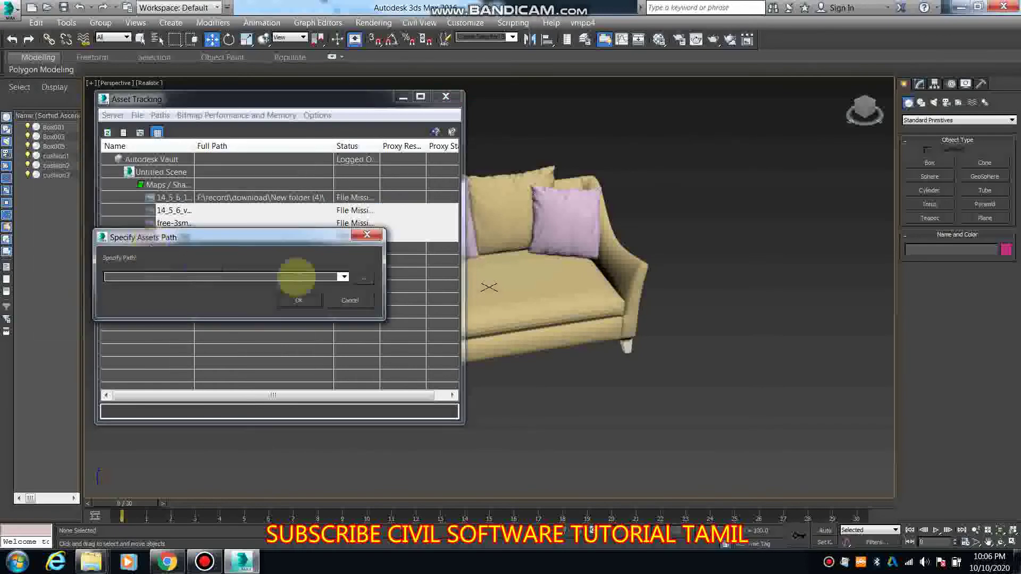
left_click(364, 279)
double_click(239, 219)
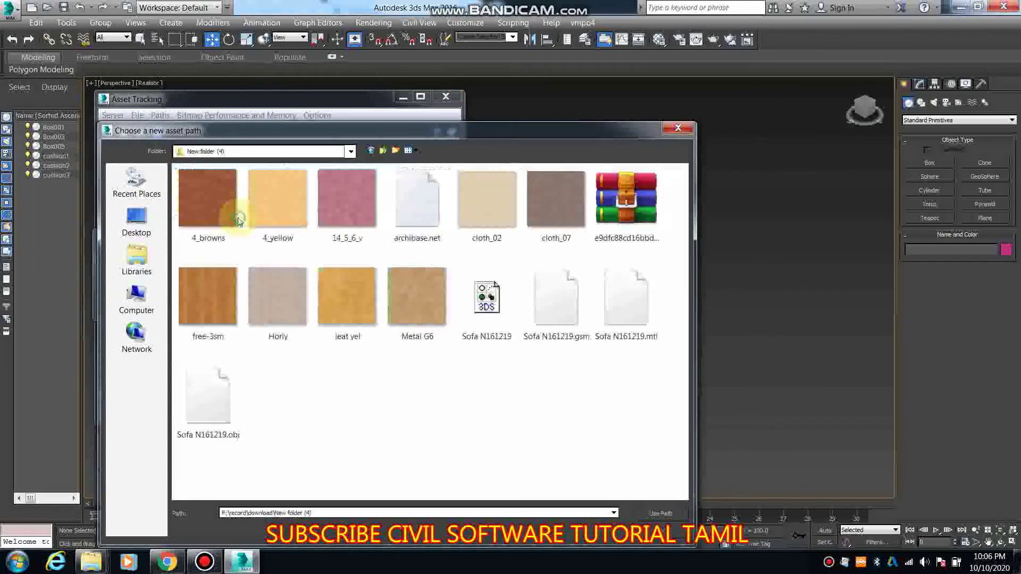
left_click(665, 518)
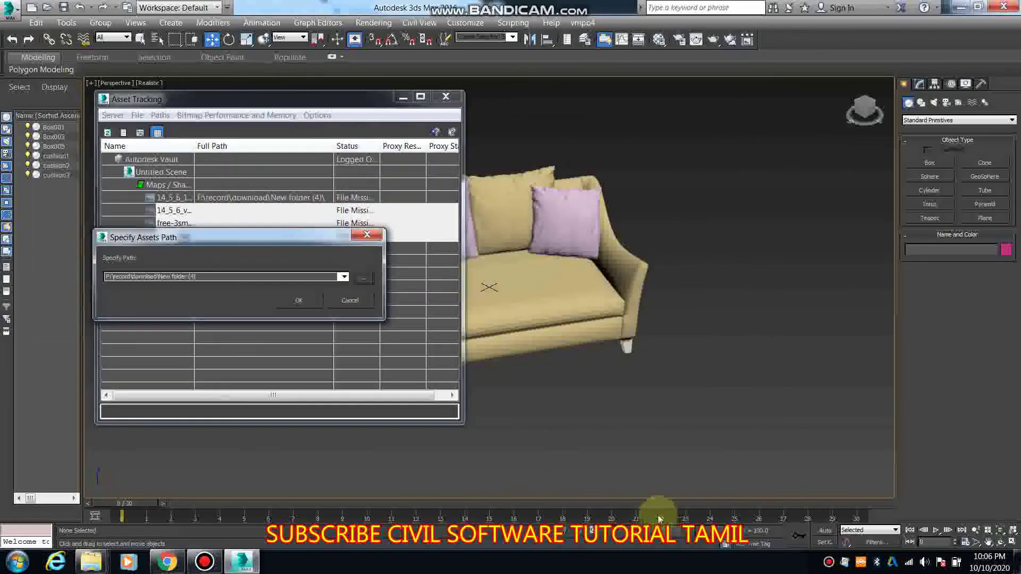
left_click(295, 302)
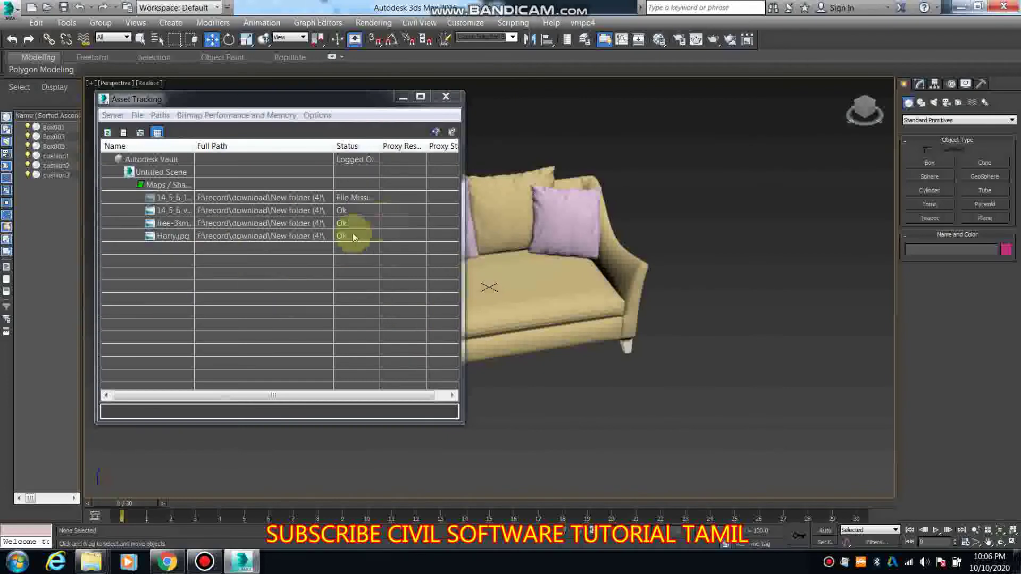
Set the still-missing 14_5_6_1 map's path to New folder (4).
left_click(329, 201)
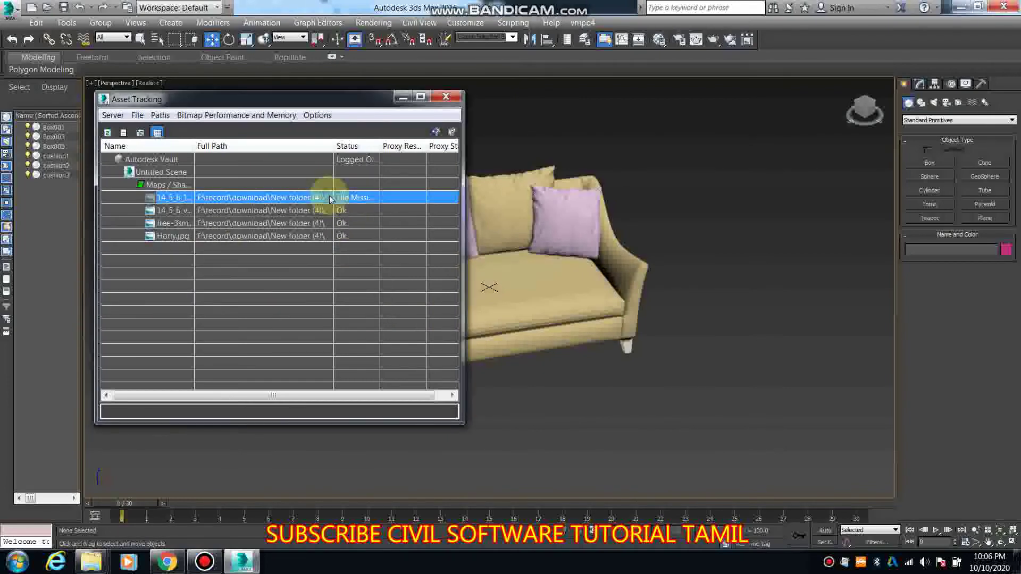
right_click(196, 198)
left_click(175, 228)
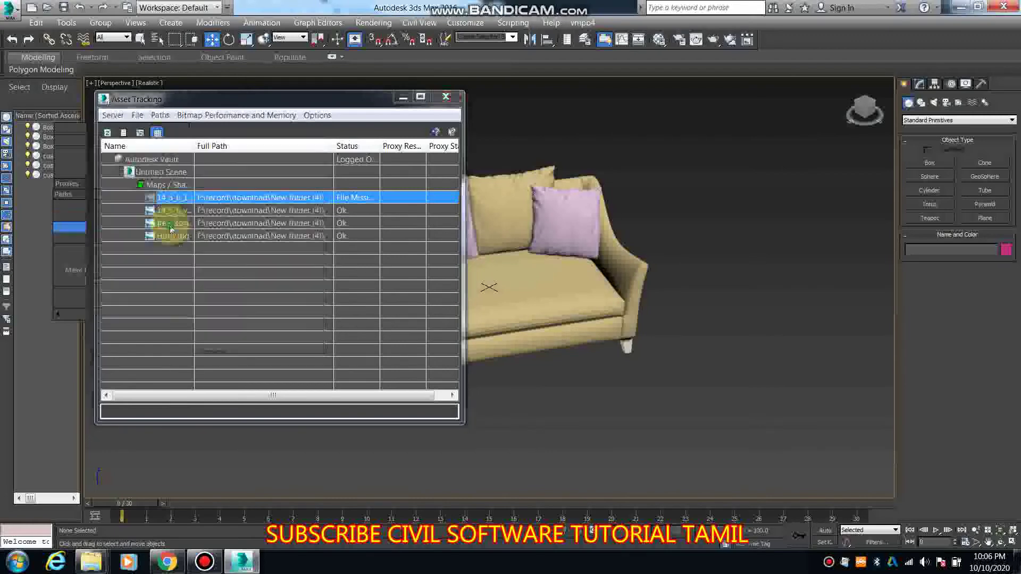
left_click(414, 247)
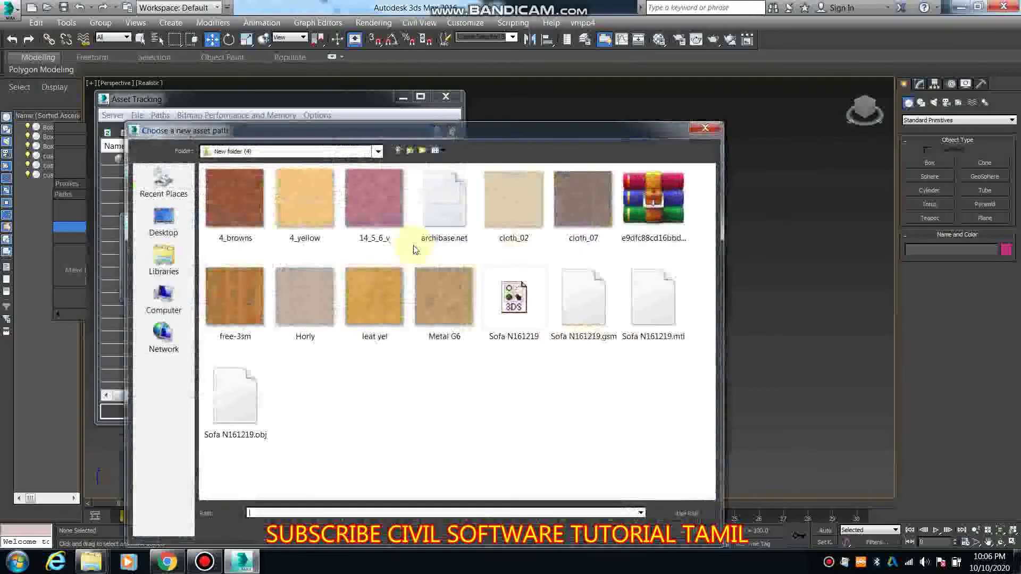
left_click(370, 338)
left_click(281, 154)
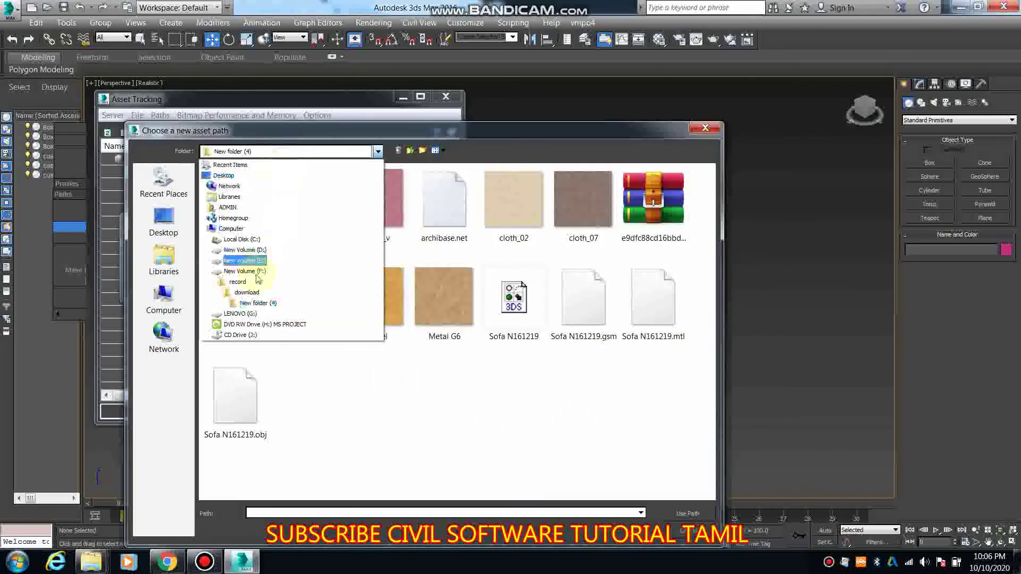
left_click(252, 302)
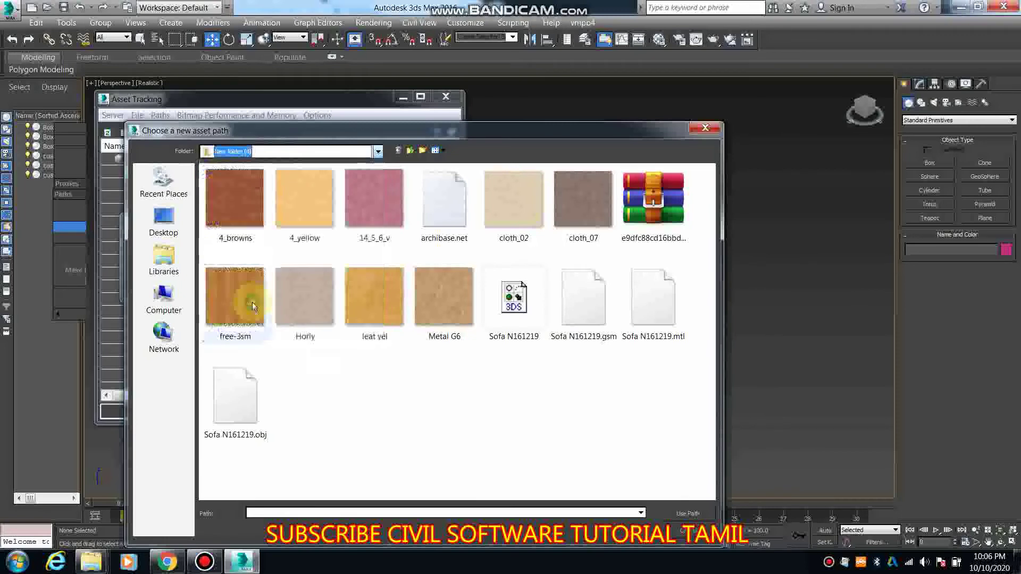
left_click(683, 514)
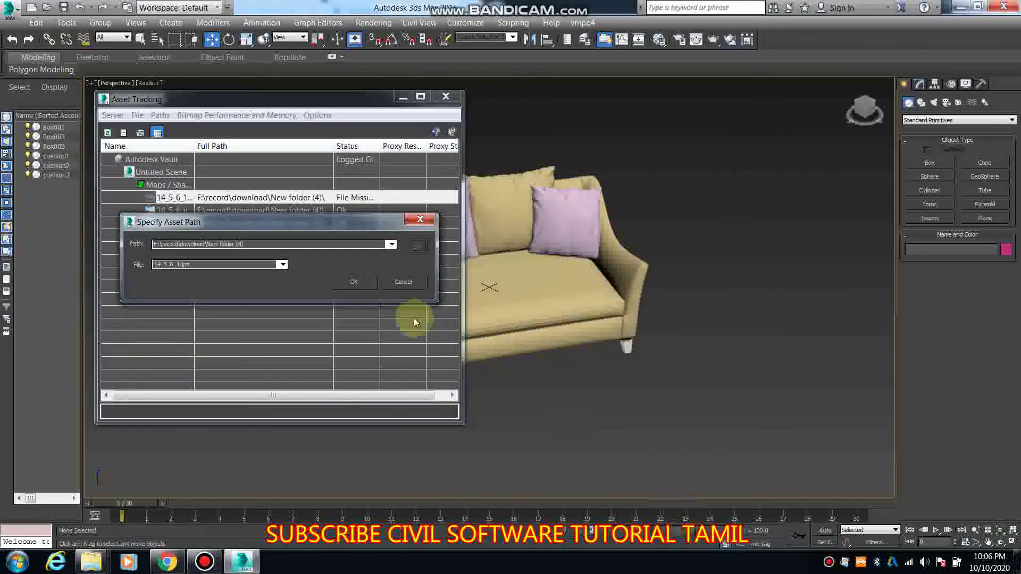
left_click(362, 283)
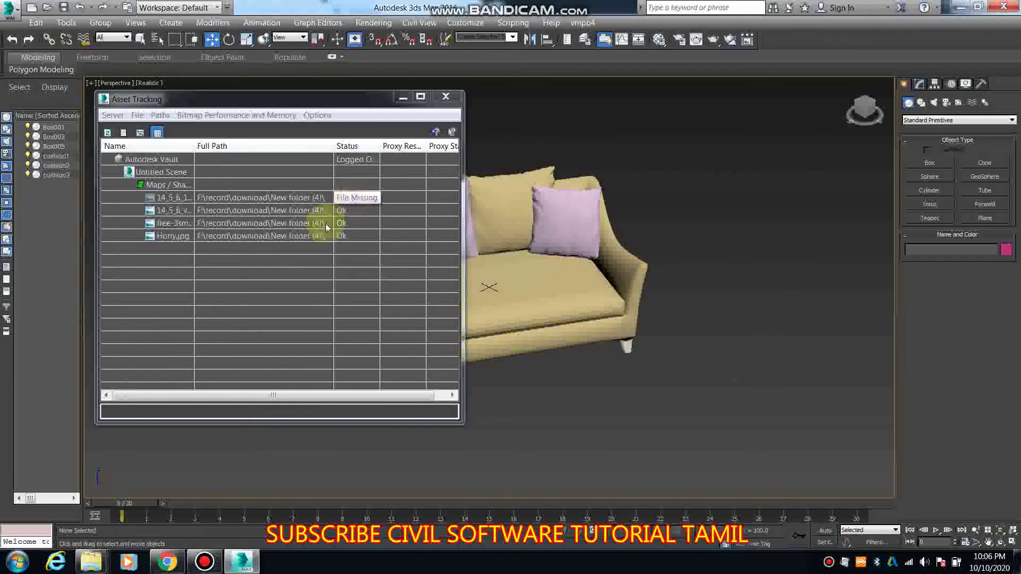
Retry 14_5_6_1's path with a folder under download, then close Asset Tracking.
left_click(160, 196)
right_click(159, 196)
left_click(123, 229)
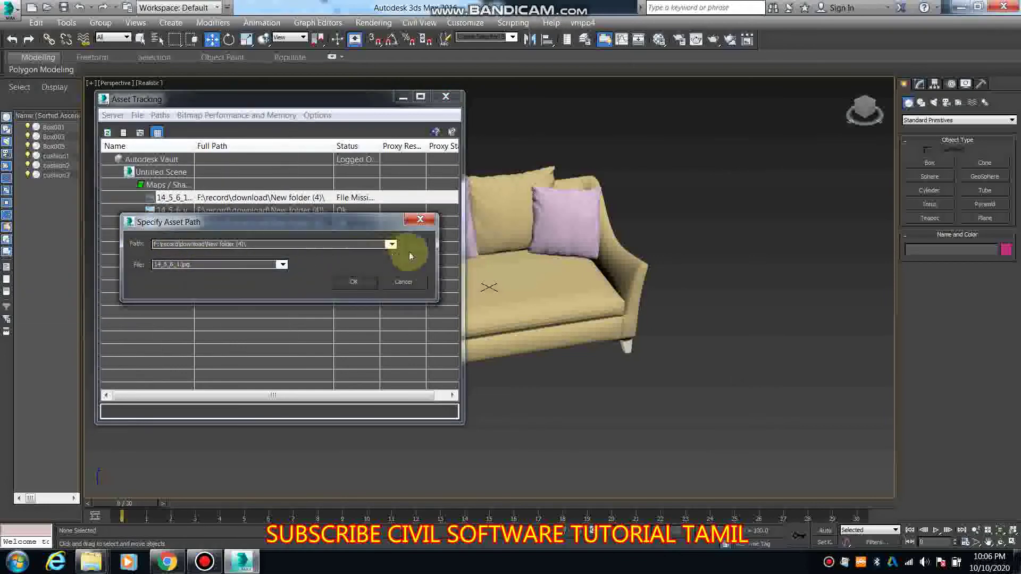
left_click(420, 246)
left_click(250, 151)
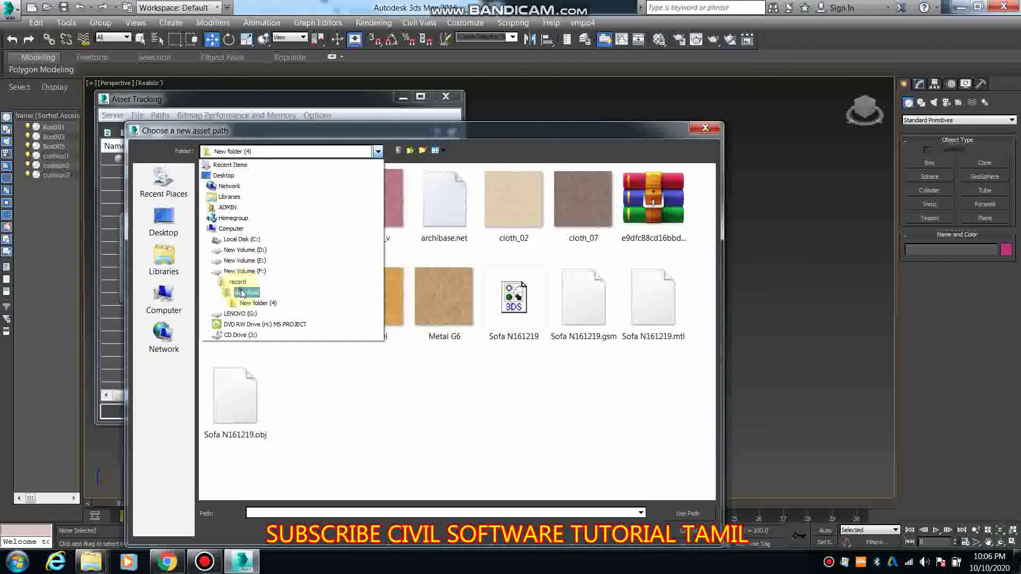
left_click(243, 292)
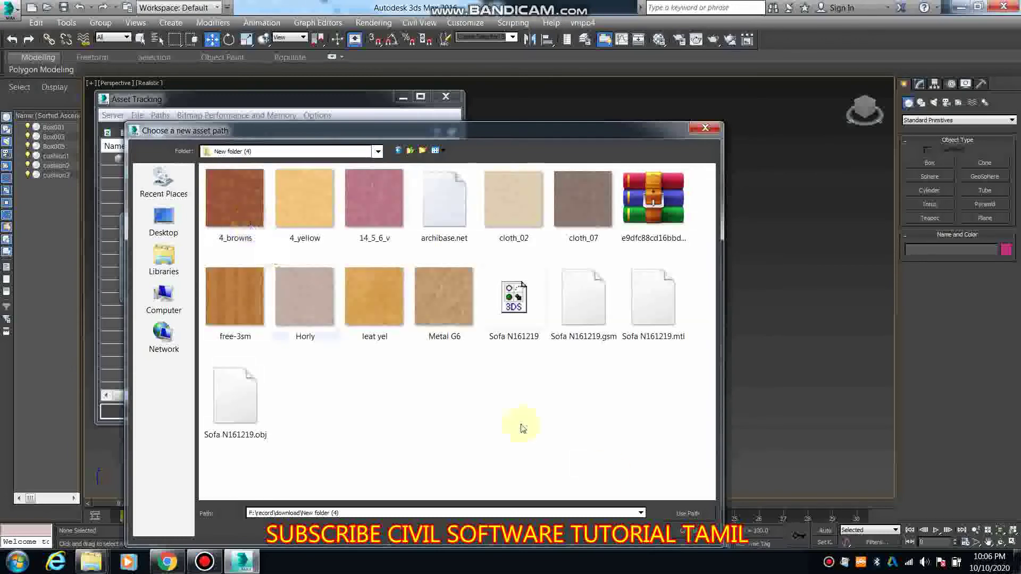
left_click(689, 516)
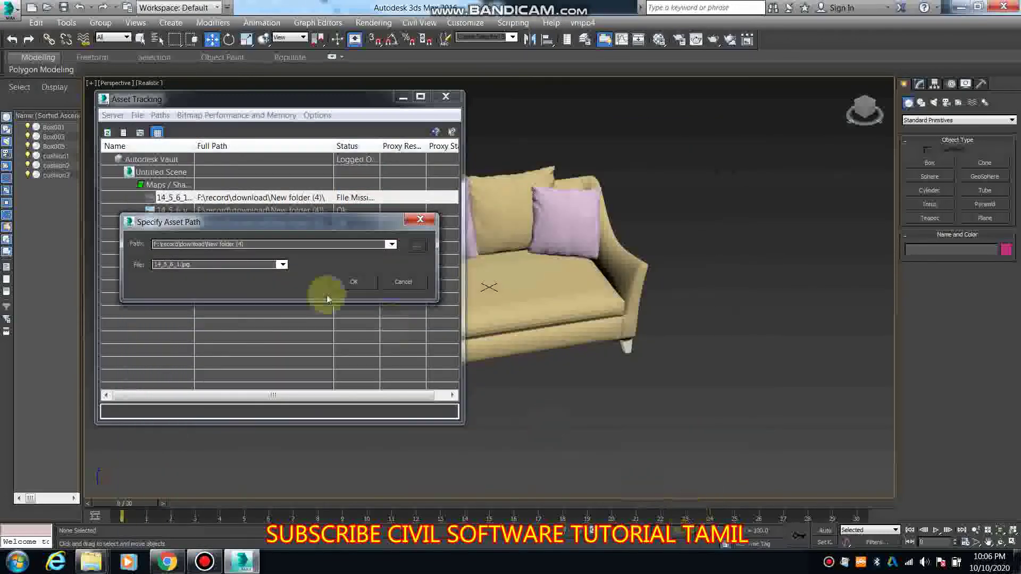
left_click(346, 282)
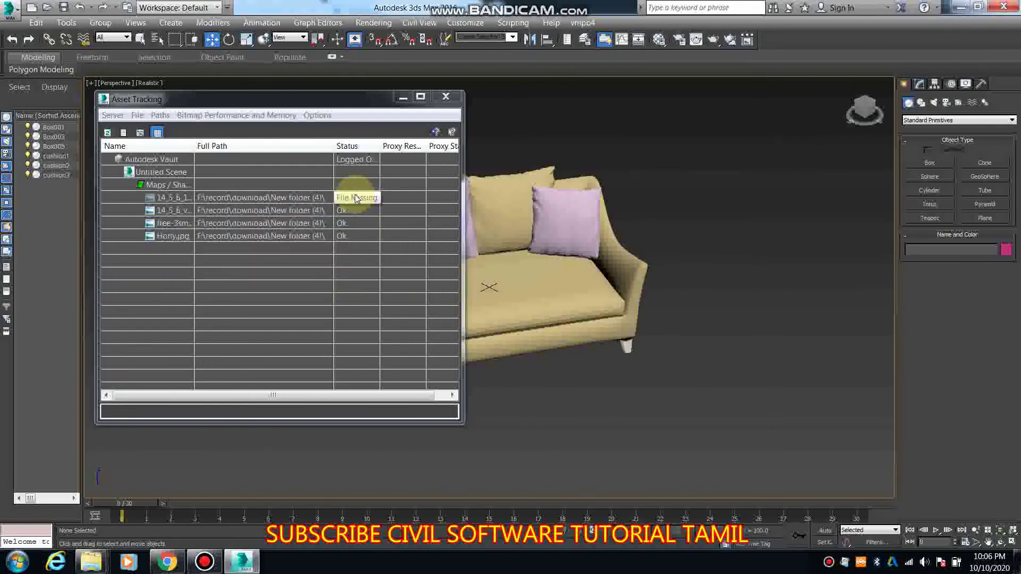
left_click(446, 96)
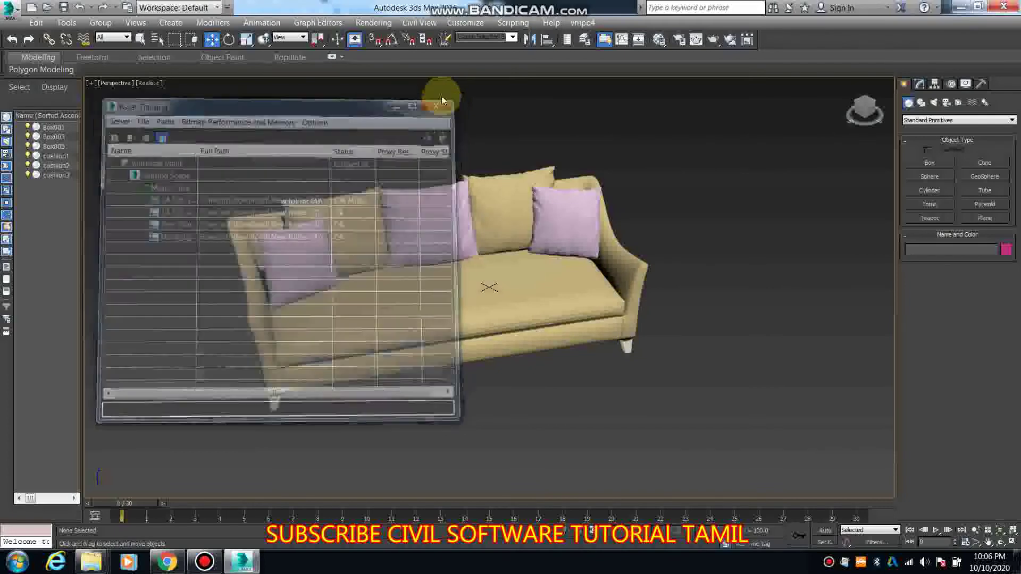
scroll(557, 342, "up", 3)
scroll(567, 343, "down", 3)
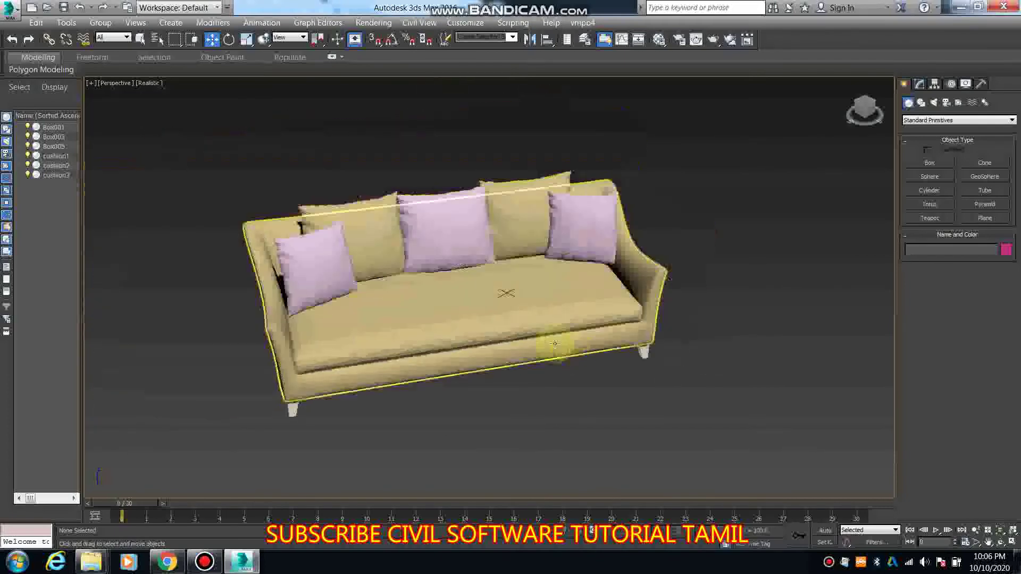
Render the sofa view with V-Ray and close the frame buffer when finished.
left_click(711, 40)
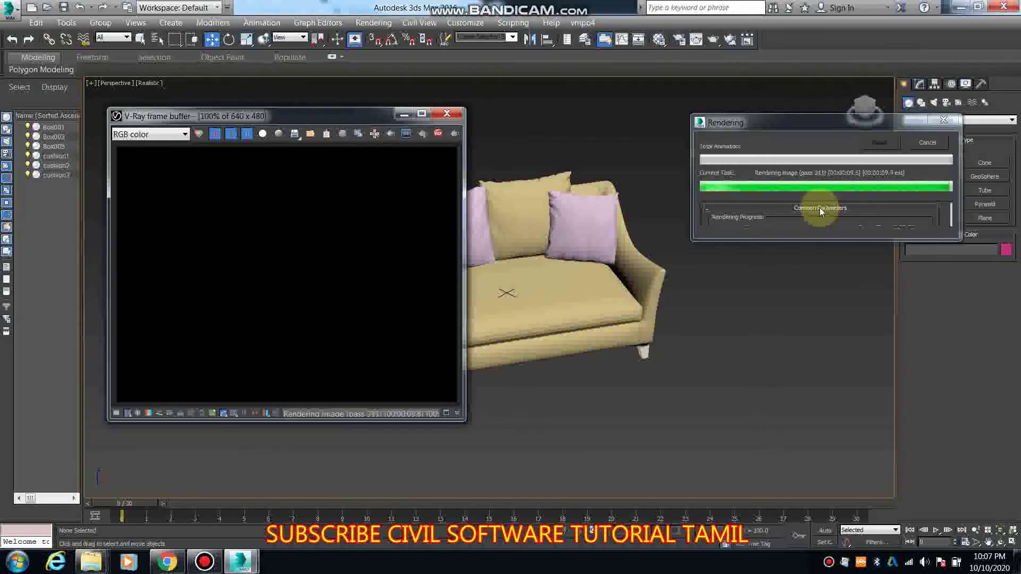
left_click(455, 115)
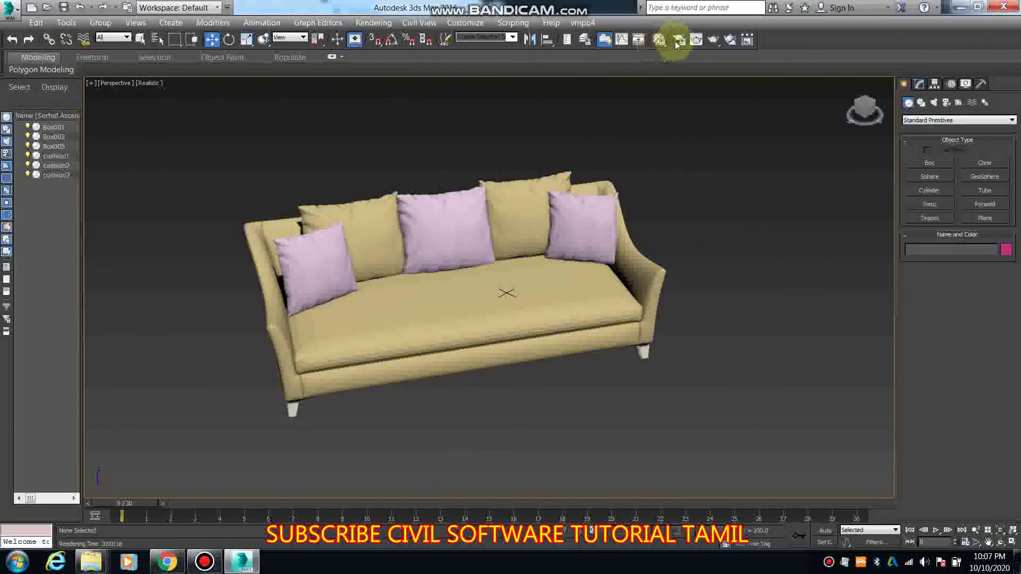
In Render Setup, set output to 320x240, Bucket image sampler, and GI environment override on.
key("F10")
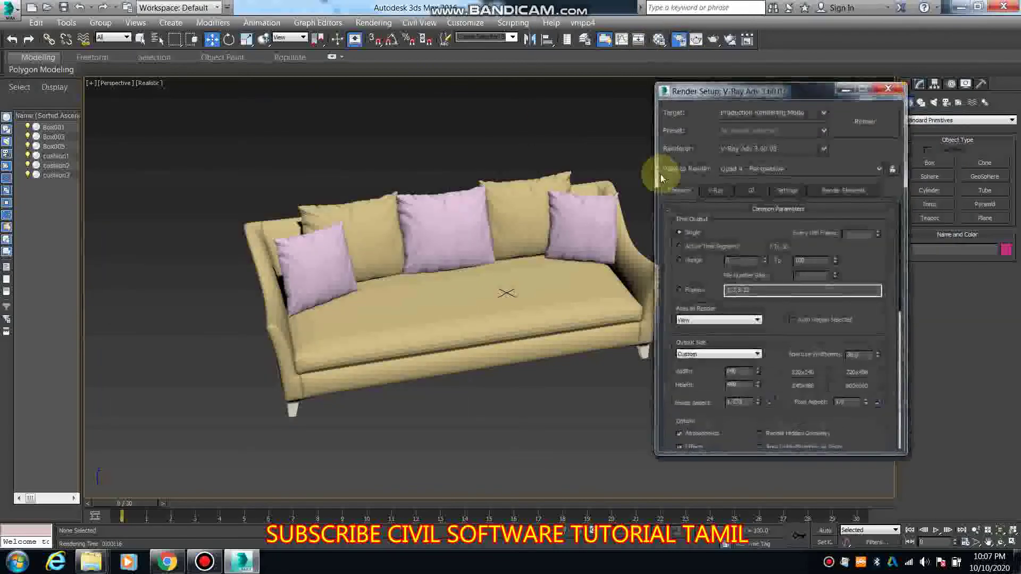
left_click(801, 377)
left_click(751, 190)
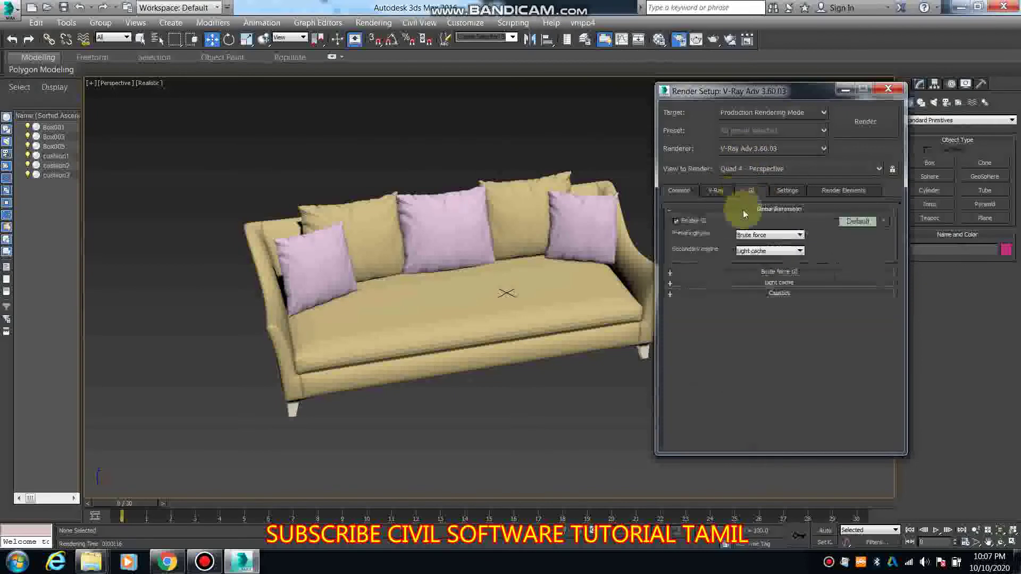
left_click(766, 235)
left_click(715, 191)
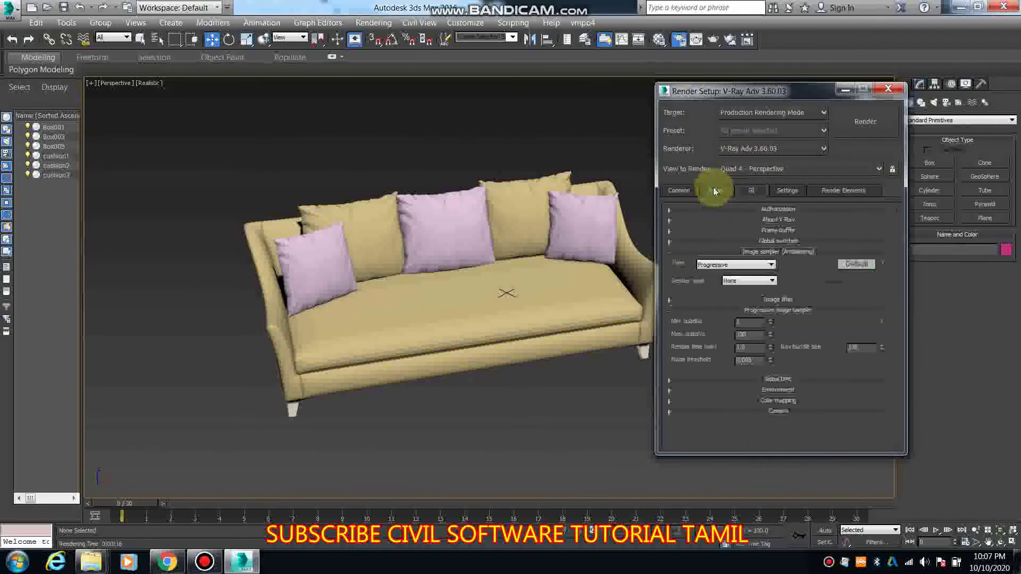
left_click(731, 275)
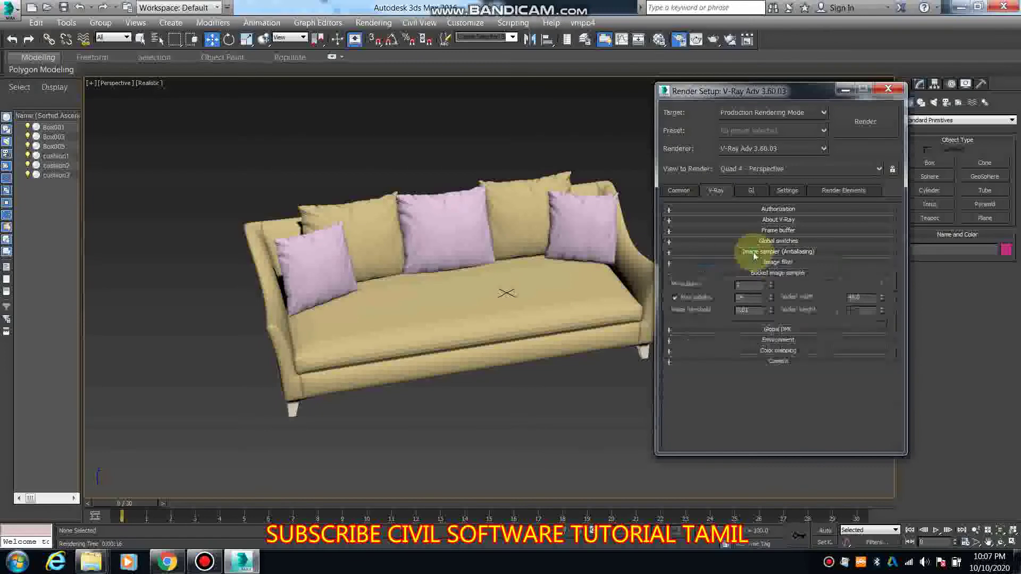
left_click(771, 343)
left_click(675, 309)
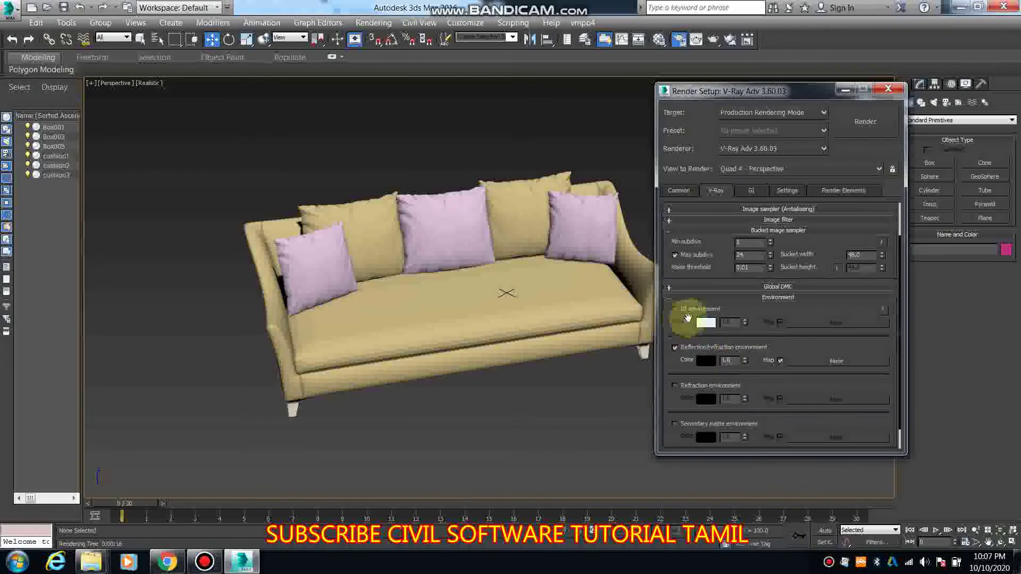
Render the sofa, inspect the textured result with pink cushions, and close the render.
left_click(878, 123)
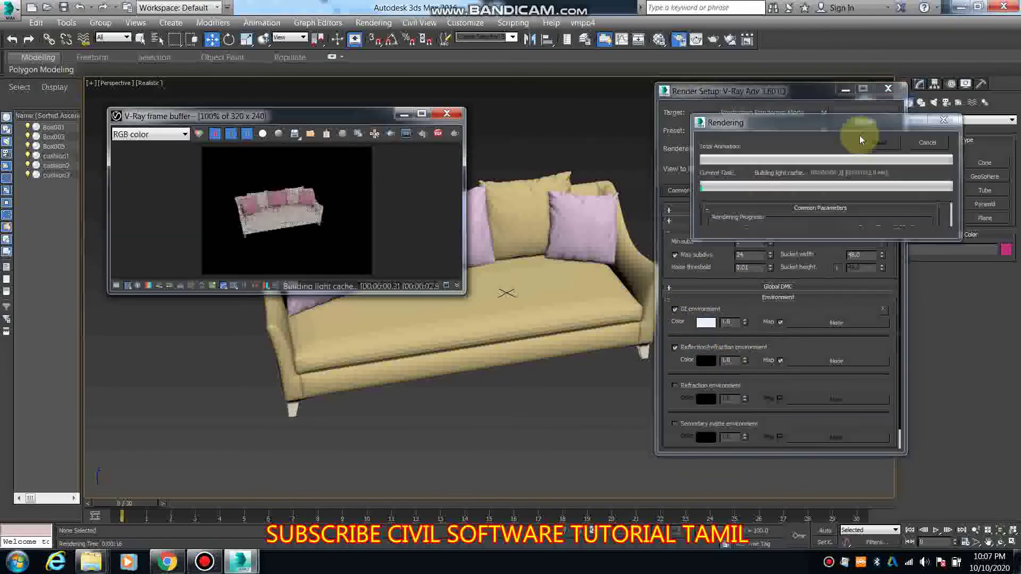
left_click(421, 114)
scroll(522, 300, "up", 3)
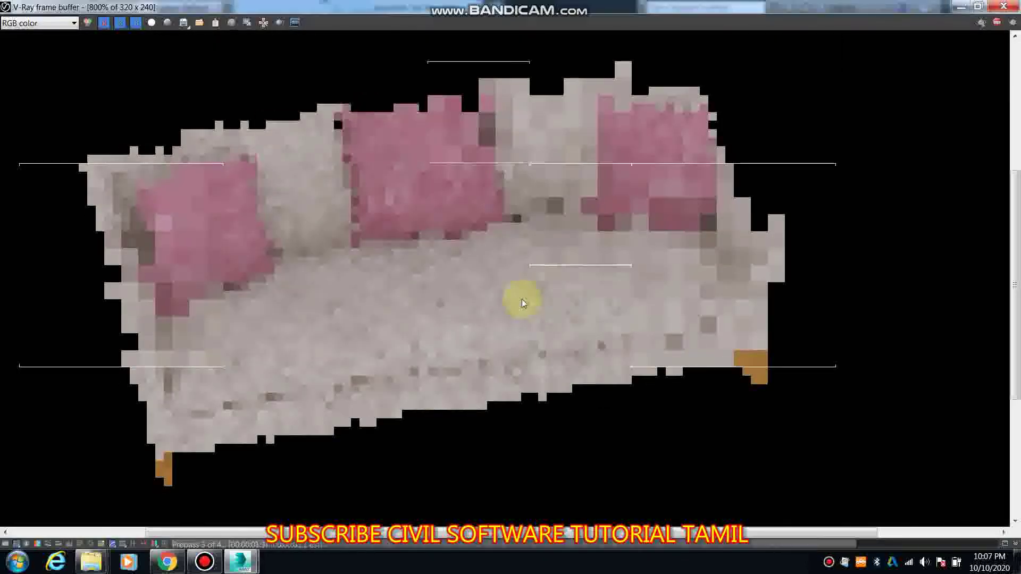
left_click(167, 561)
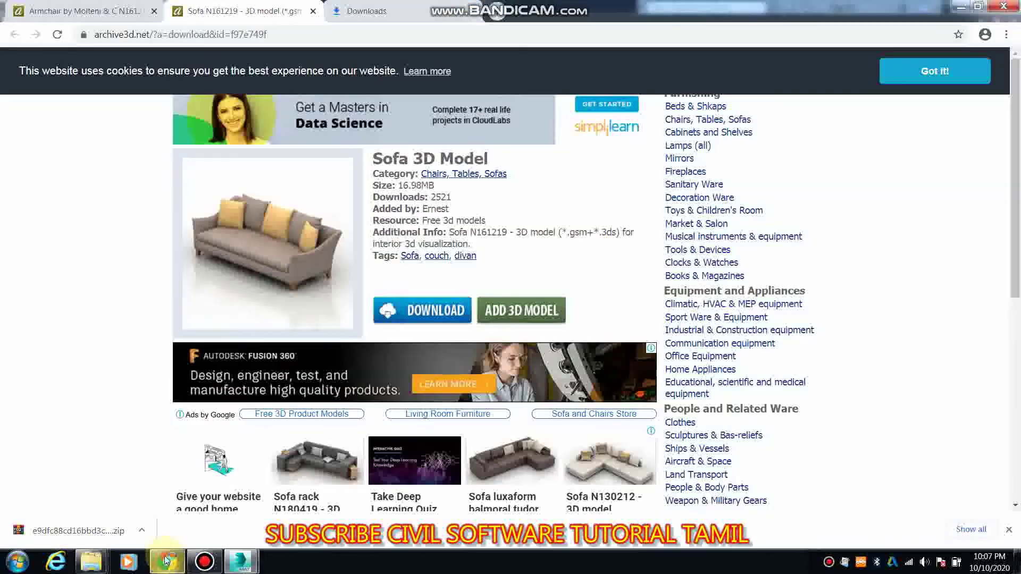
left_click(175, 562)
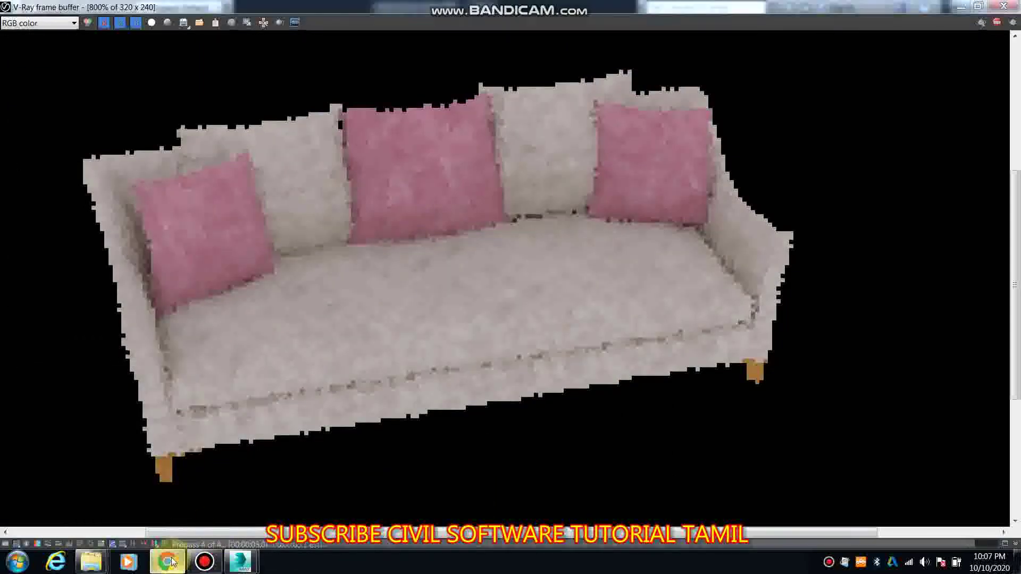
left_click(173, 562)
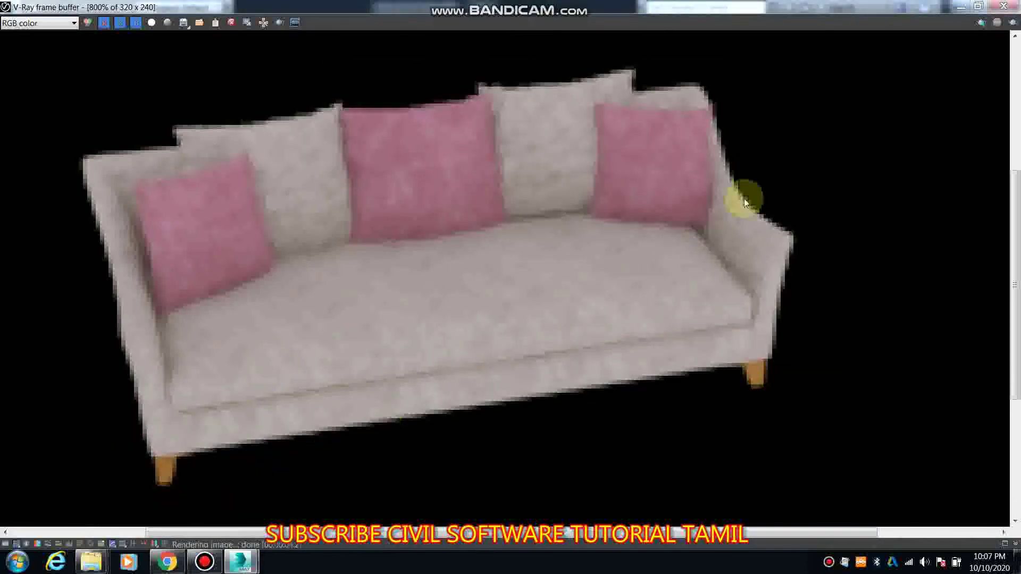
left_click(1001, 8)
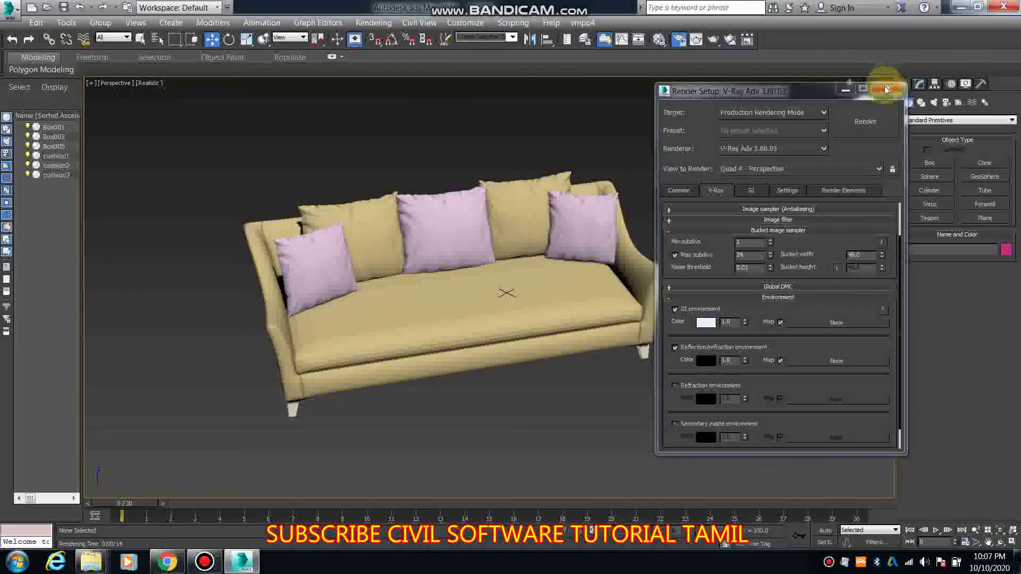
Reopen Asset Tracking and try Set Path again on the missing 14_5_6_1 texture.
key("F10")
left_click(11, 10)
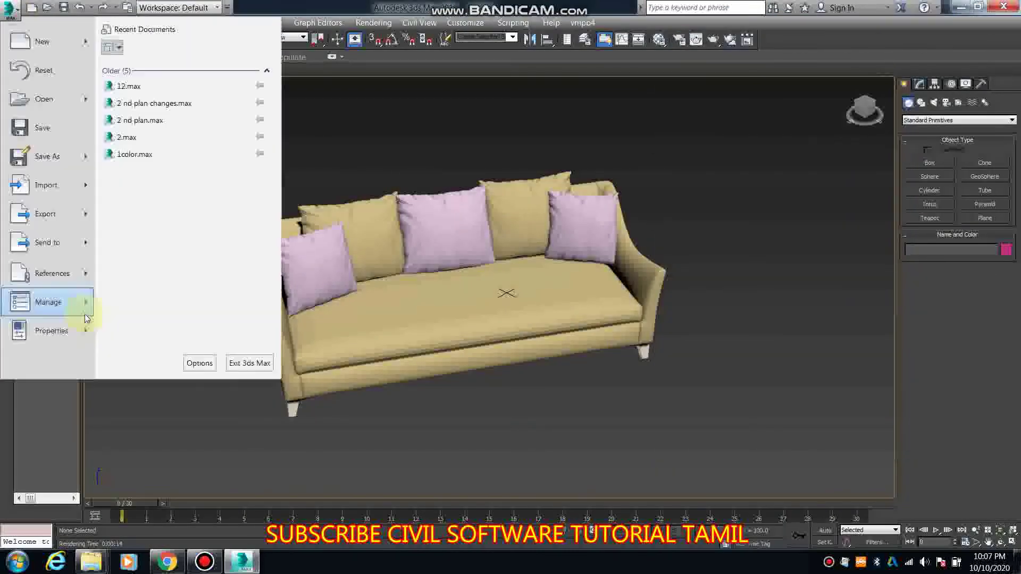
mouse_move(53, 273)
left_click(133, 243)
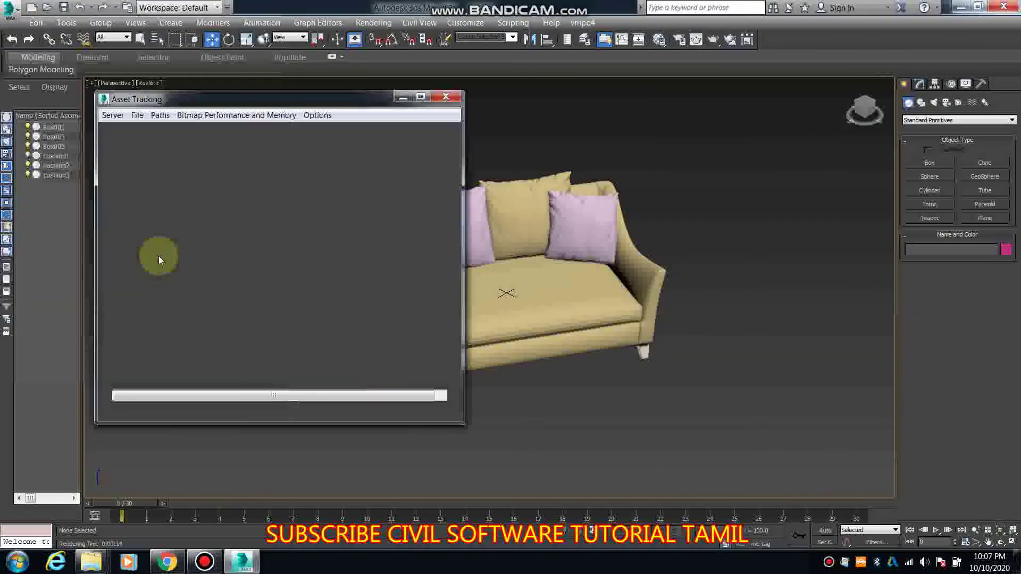
left_click(368, 199)
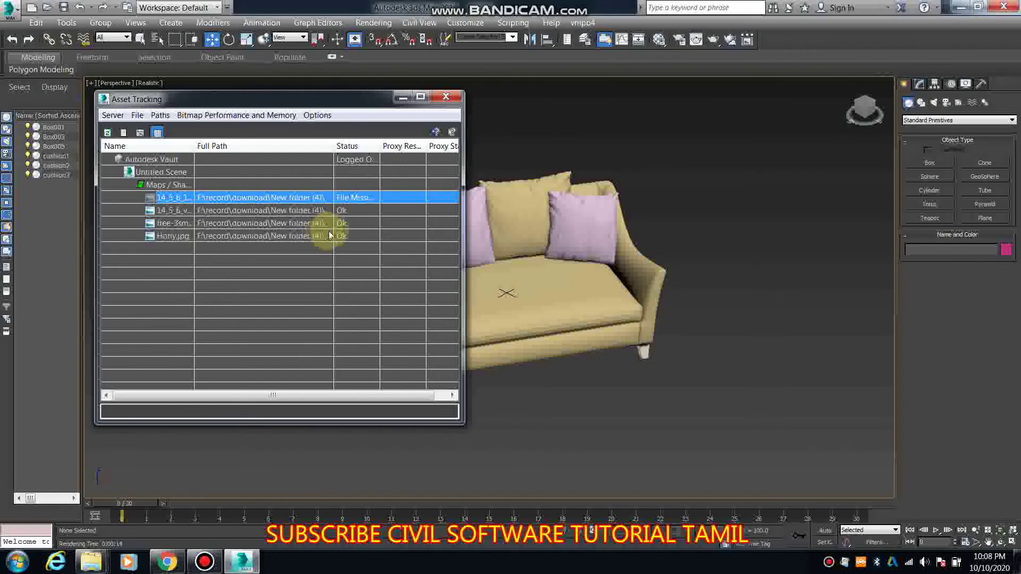
right_click(327, 200)
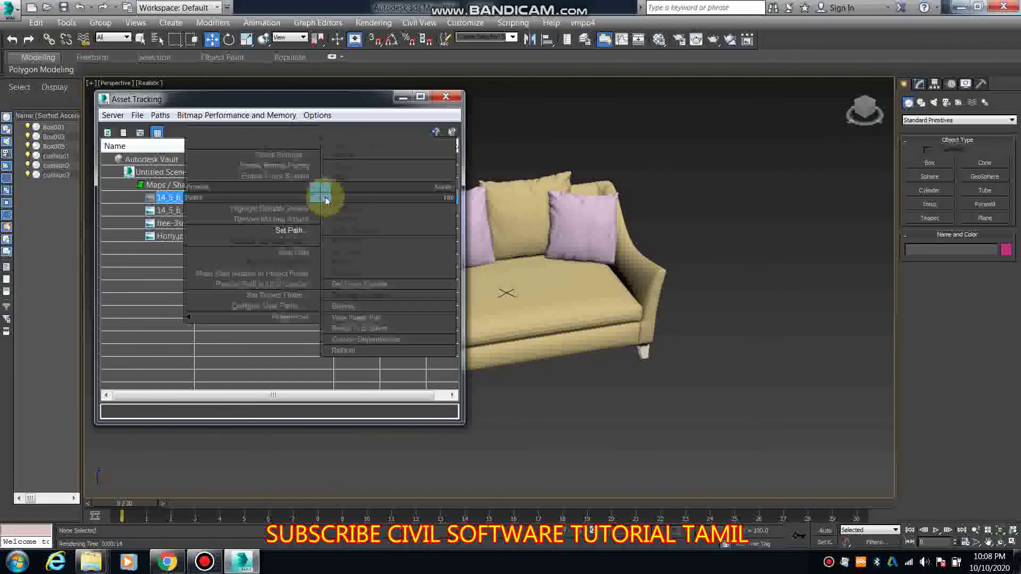
left_click(294, 228)
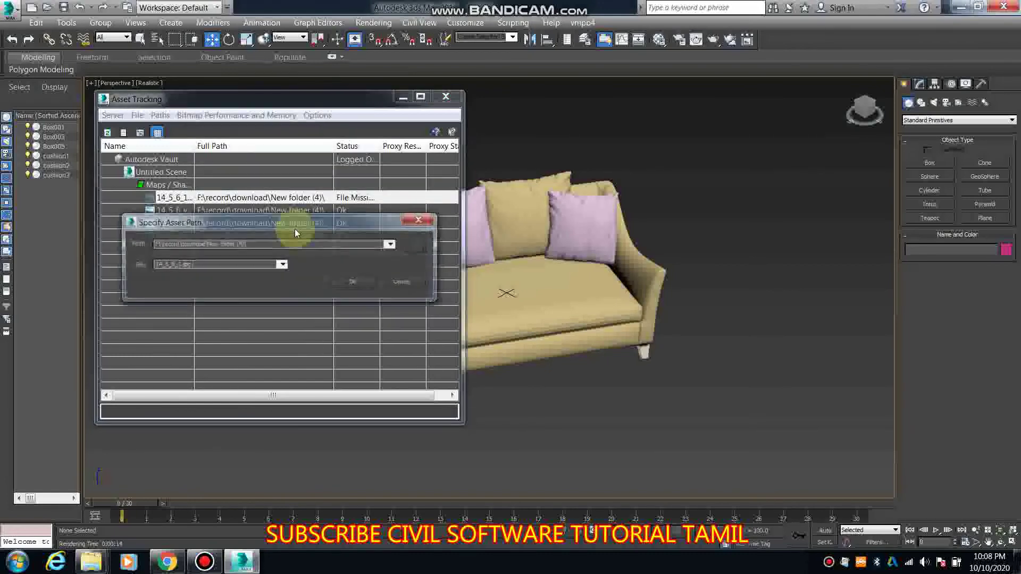
left_click(281, 266)
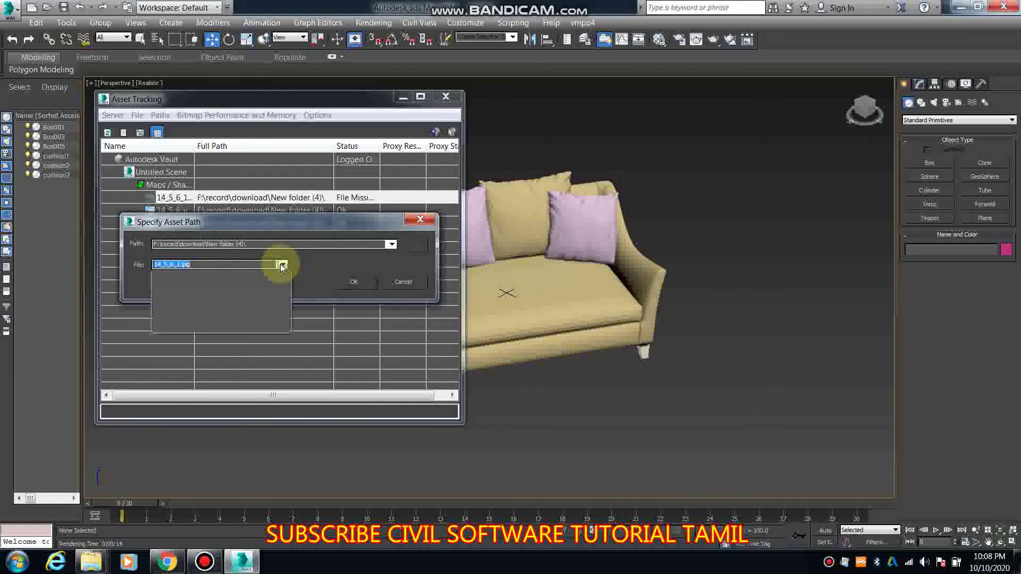
left_click(228, 266)
left_click(362, 282)
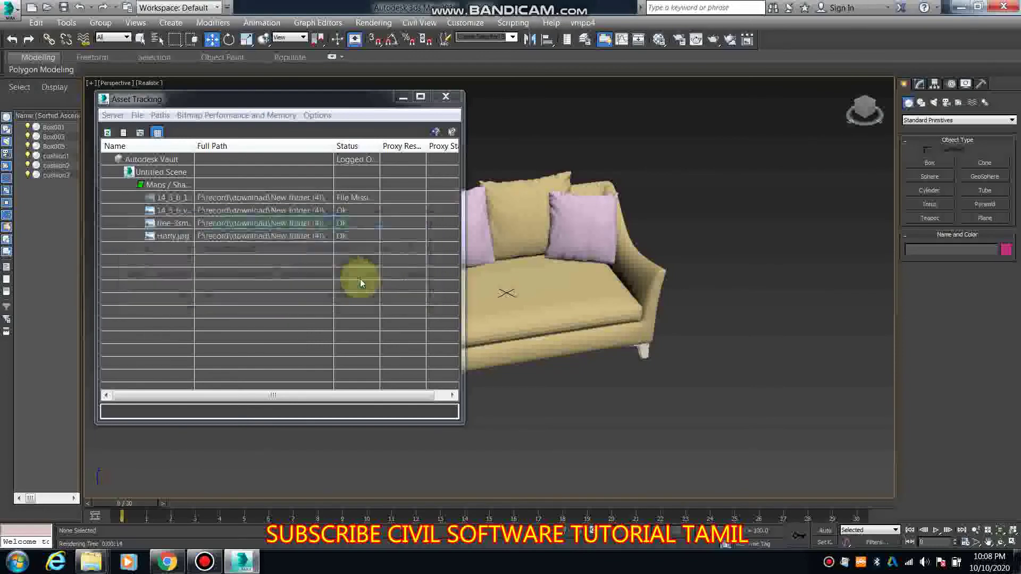
Refresh asset status, dismiss the log, and reopen the missing texture row's options in table view.
left_click(141, 134)
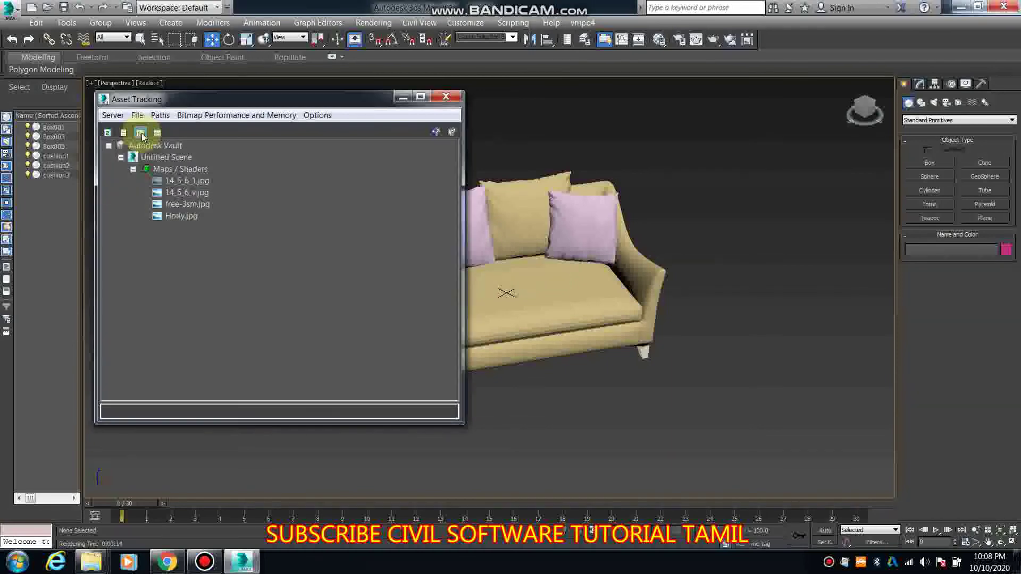
right_click(190, 181)
left_click(360, 305)
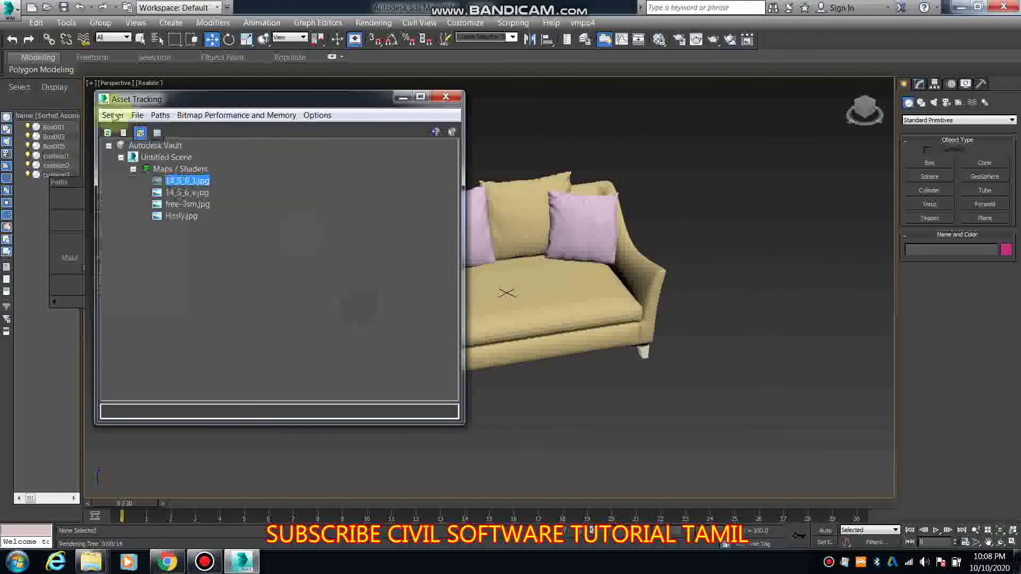
left_click(108, 133)
left_click(124, 134)
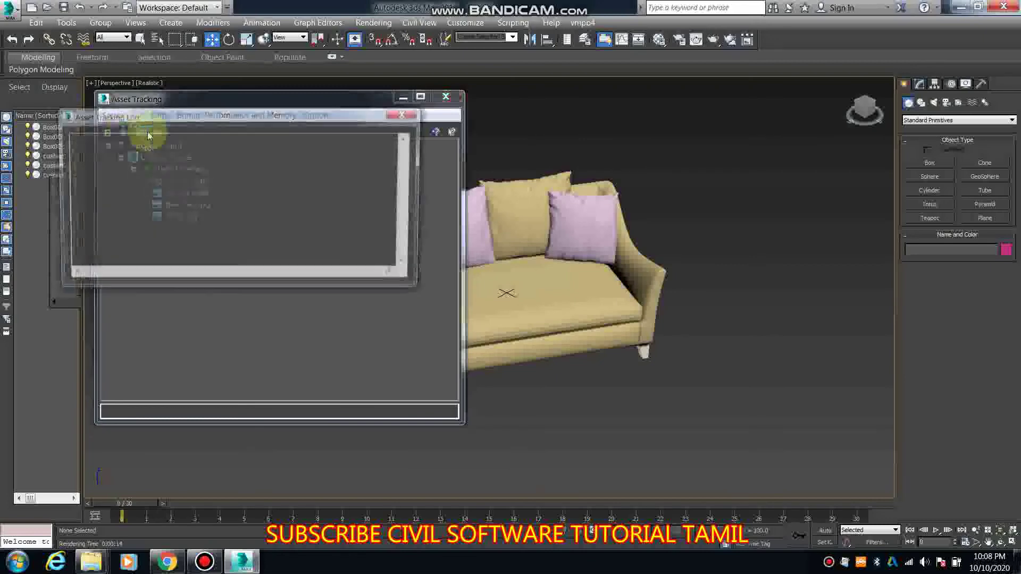
left_click(408, 112)
left_click(158, 136)
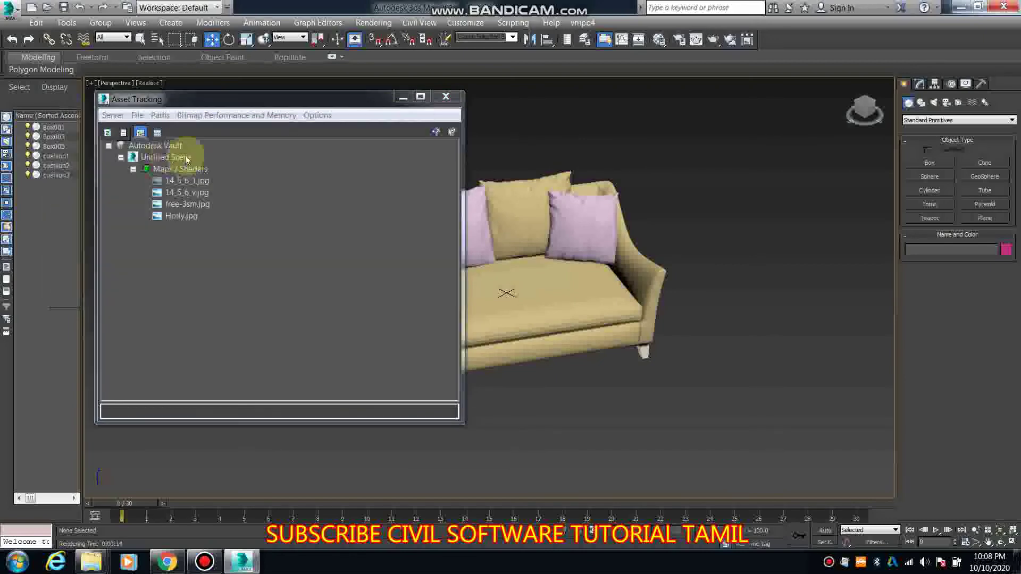
left_click(236, 198)
right_click(236, 199)
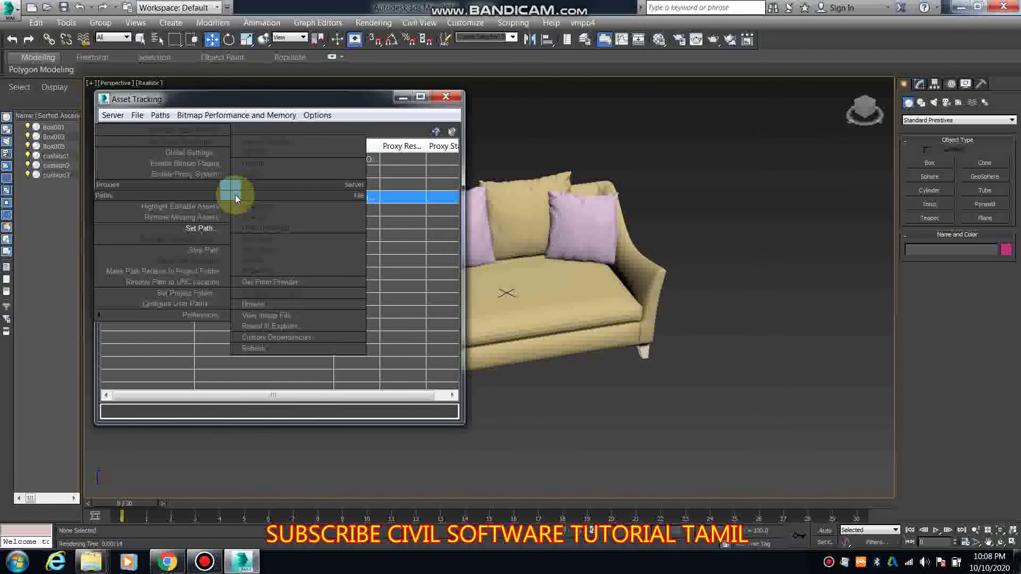
Start choosing a project folder for the assets, browsing to the F: drive.
left_click(212, 302)
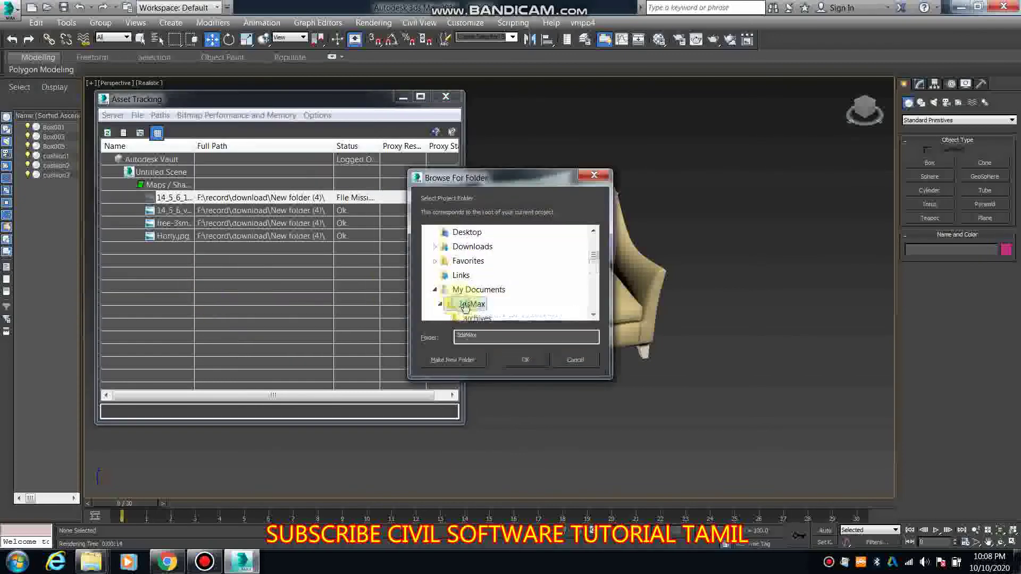
left_click(449, 296)
scroll(493, 306, "down", 5)
scroll(493, 307, "down", 3)
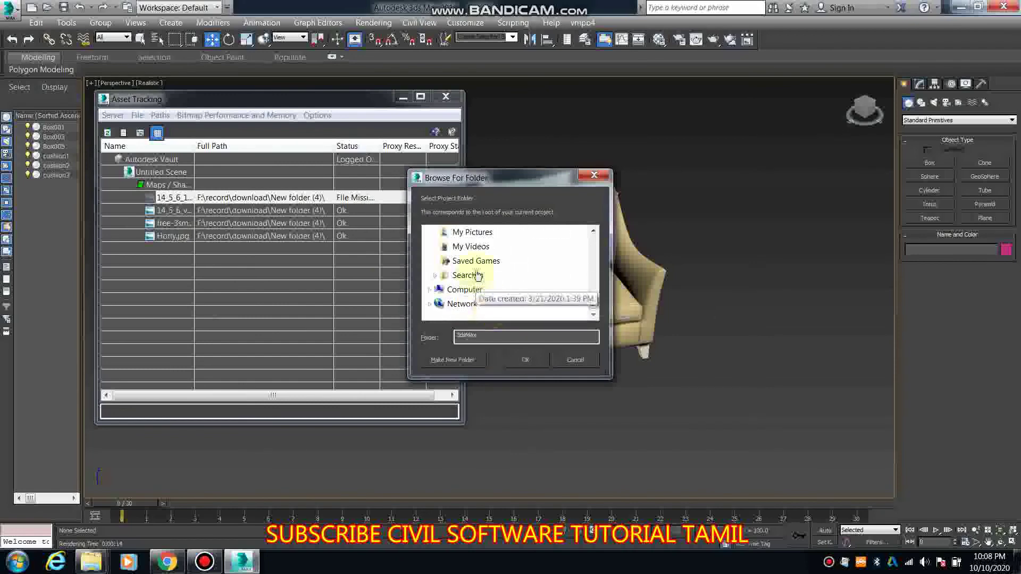
left_click(446, 291)
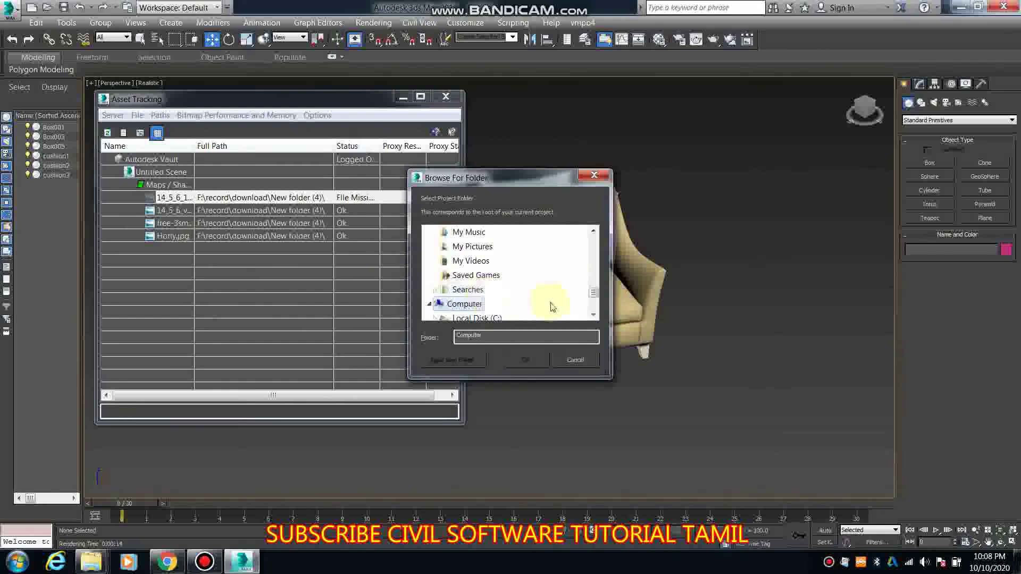
double_click(555, 303)
double_click(495, 255)
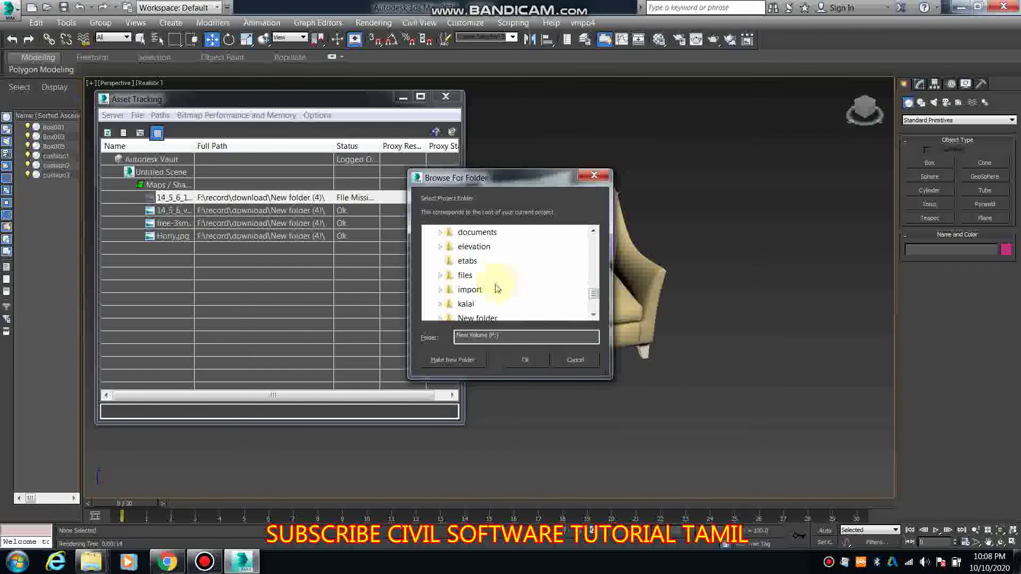
Set F:\record\download\New folder (4) as the project folder.
scroll(494, 285, "down", 3)
scroll(487, 289, "down", 3)
scroll(488, 289, "up", 1)
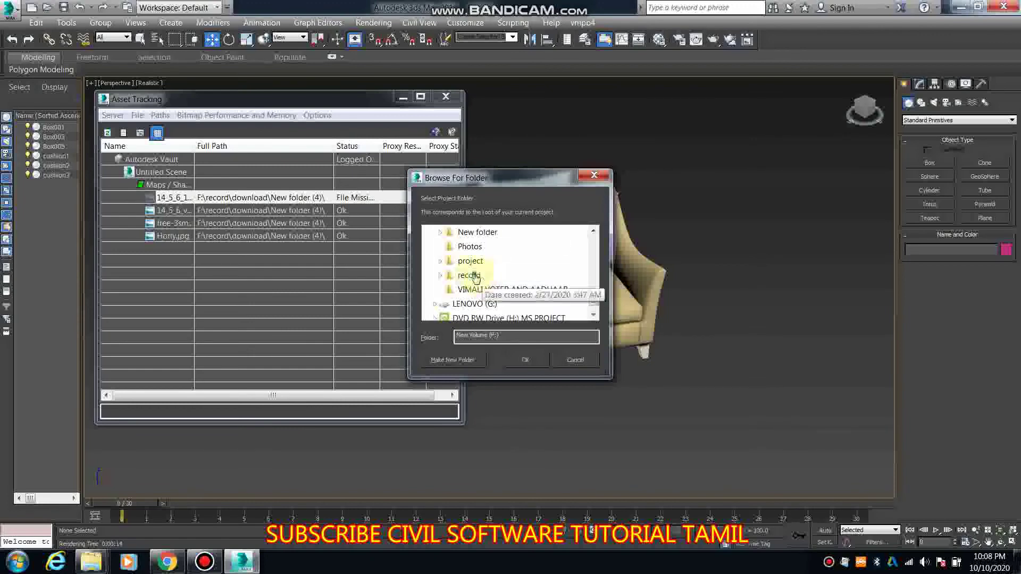
scroll(476, 279, "up", 1)
double_click(478, 298)
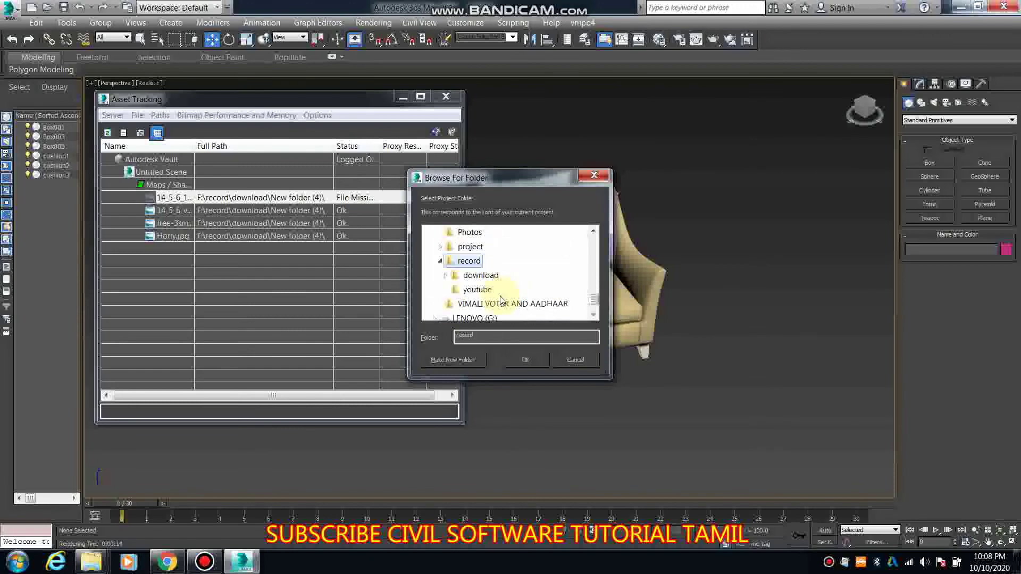
double_click(481, 276)
scroll(506, 312, "down", 3)
scroll(492, 312, "down", 3)
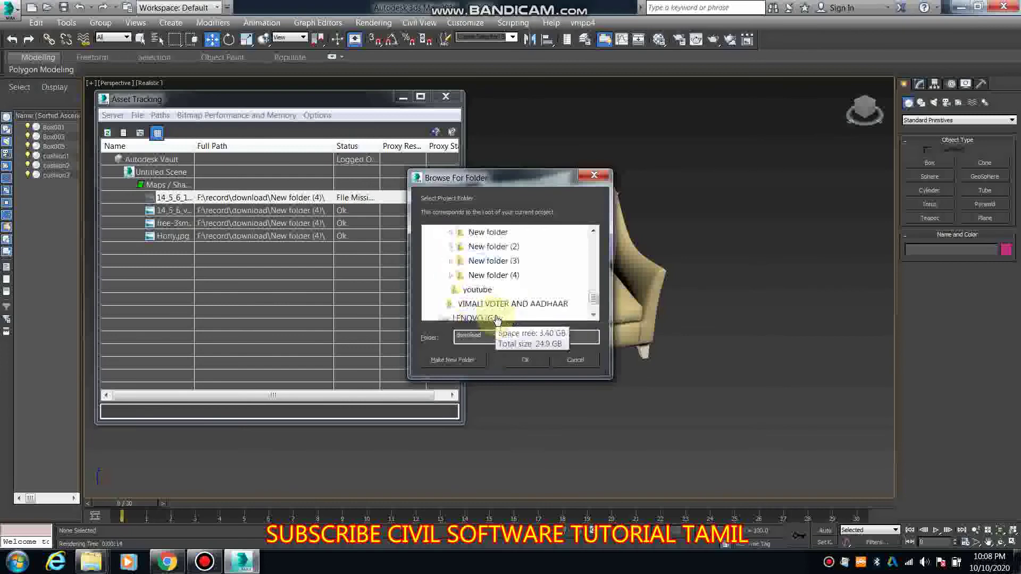
left_click(492, 298)
scroll(511, 324, "up", 2)
left_click(516, 355)
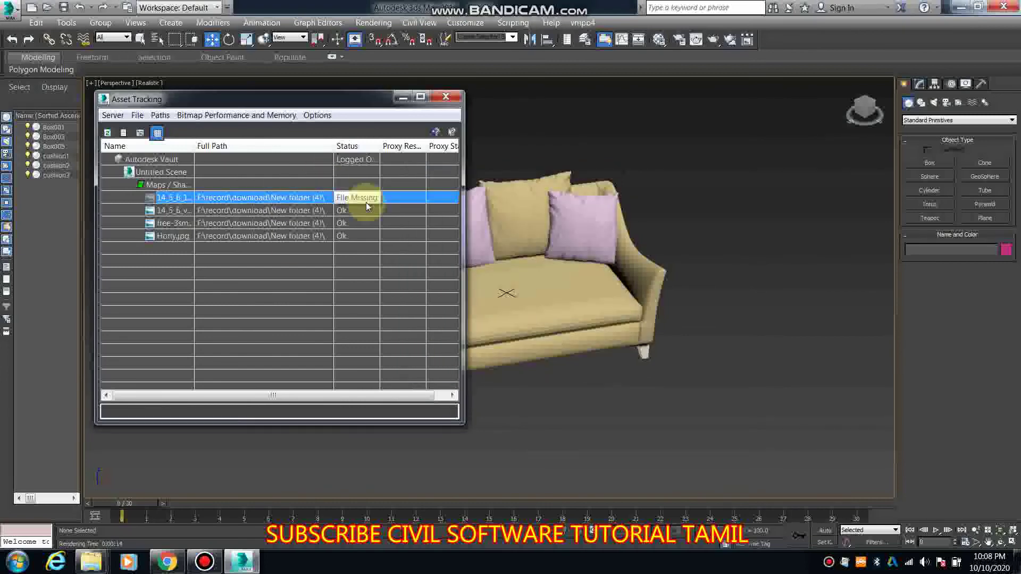
Dismiss the asset log, close Asset Tracking, and open then close the Material Editor.
left_click(140, 133)
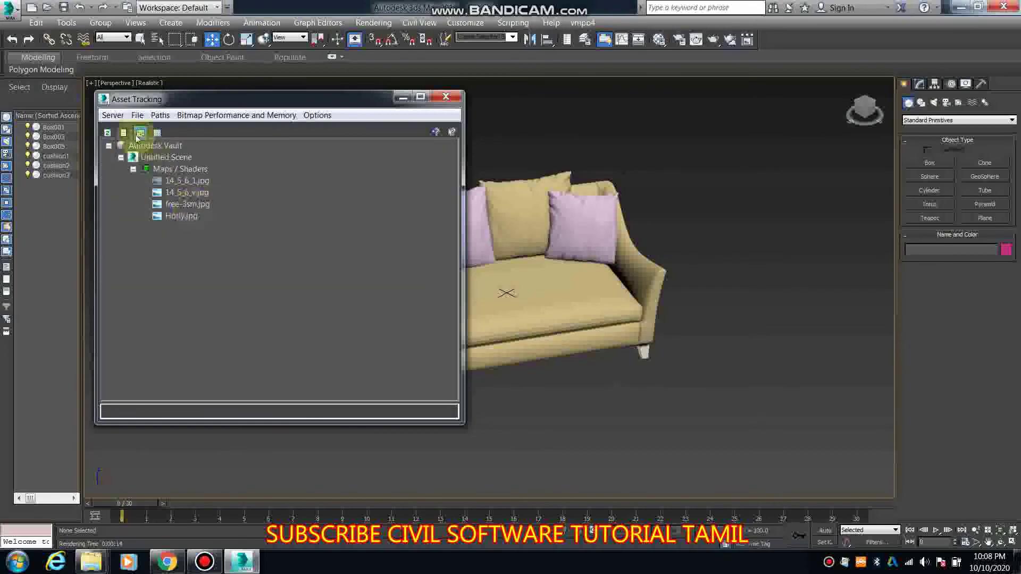
double_click(137, 145)
left_click(404, 116)
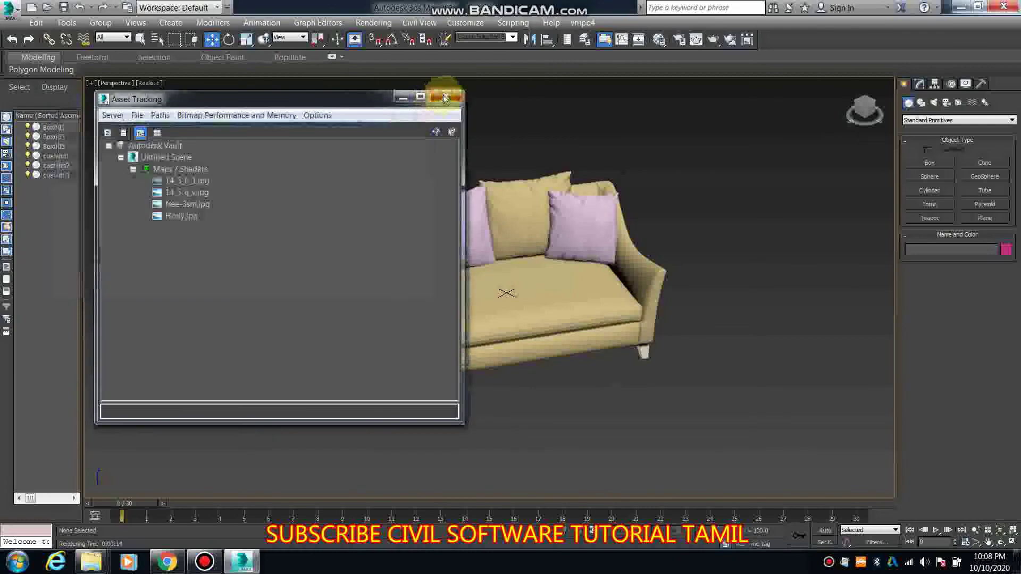
left_click(446, 96)
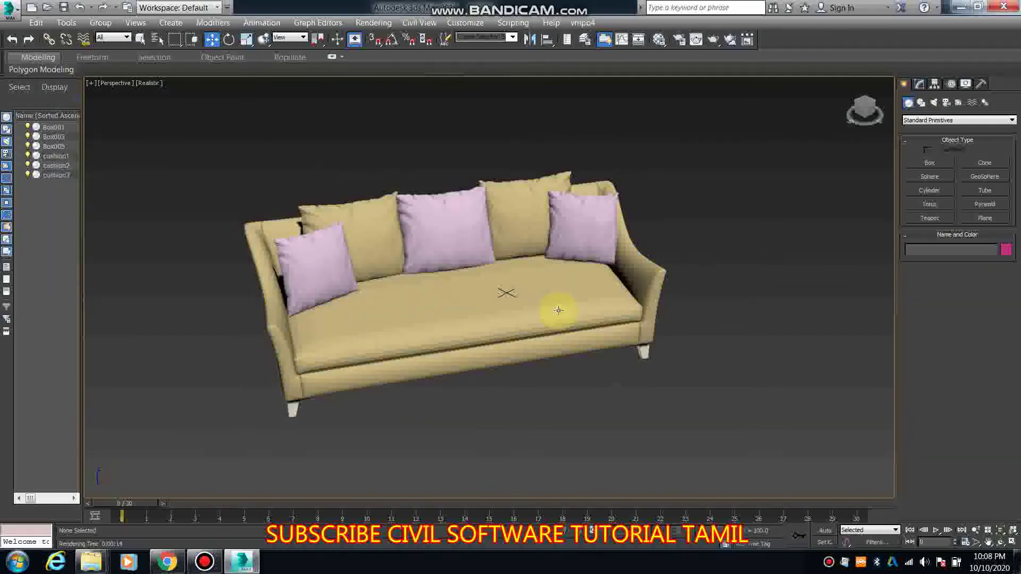
left_click(659, 40)
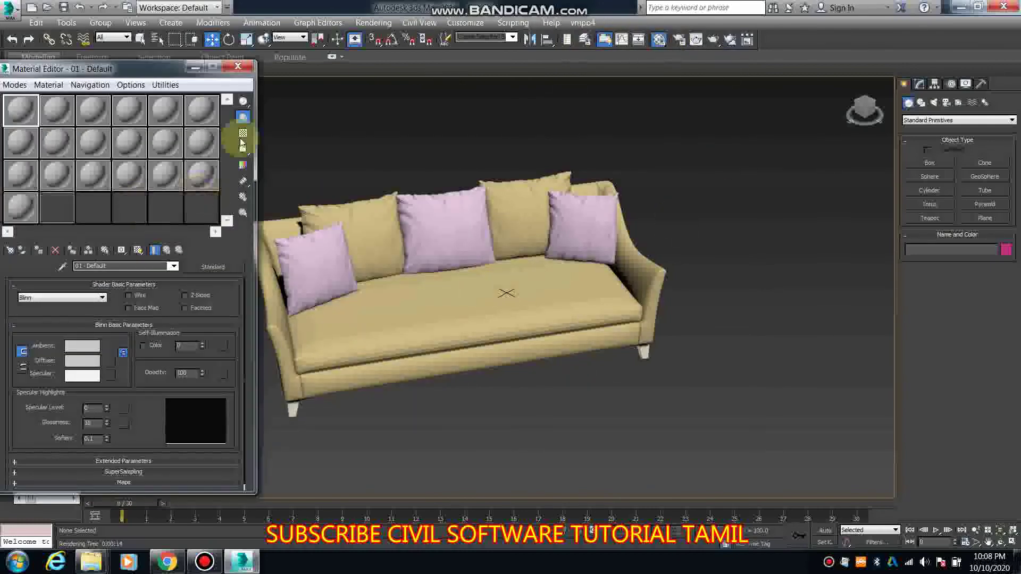
left_click(237, 66)
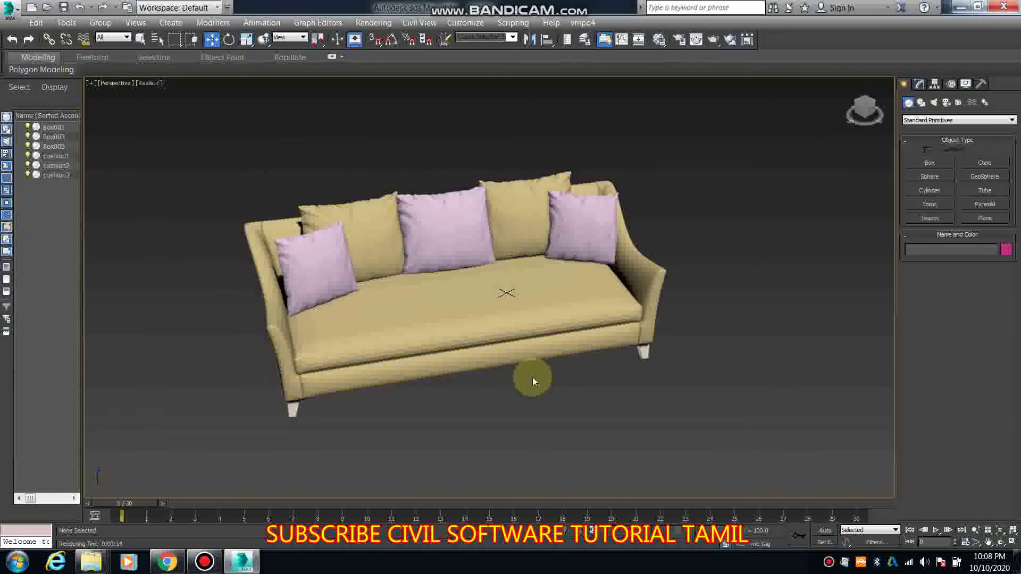
scroll(298, 479, "up", 1)
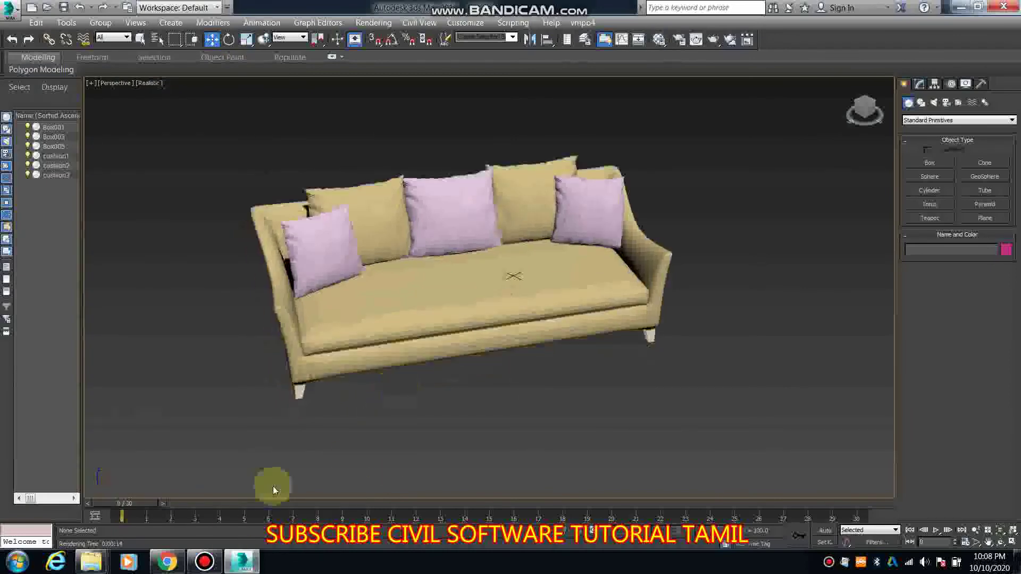
Show the downloaded sofa zip's folder, New folder (3), in Explorer from Chrome's downloads.
left_click(168, 562)
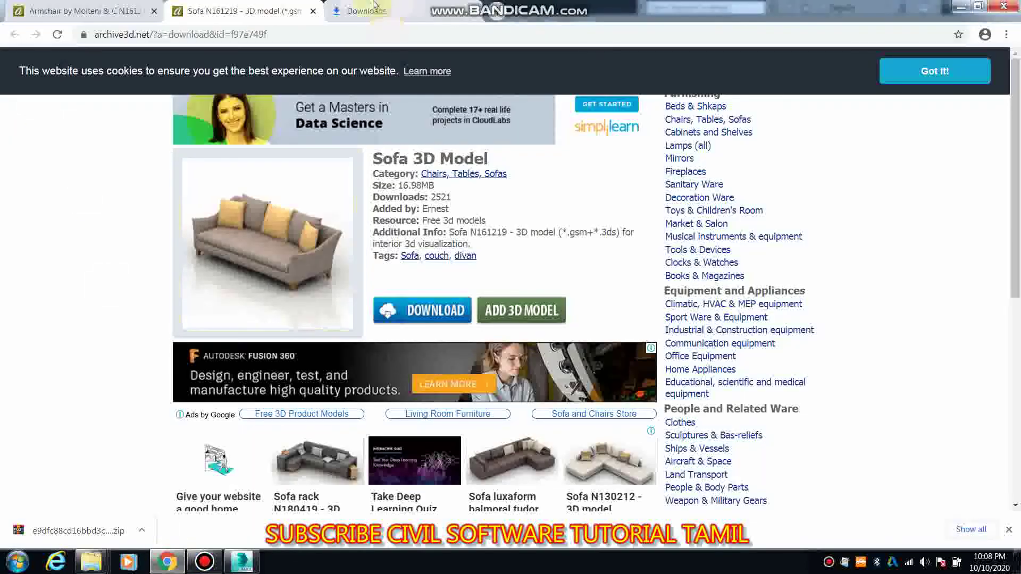
left_click(366, 11)
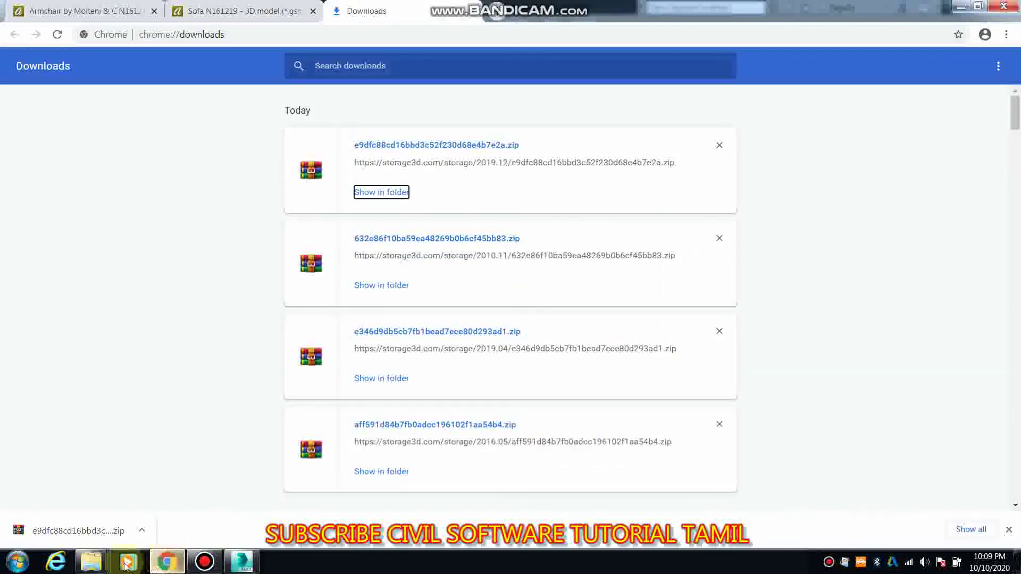
mouse_move(91, 563)
left_click(212, 494)
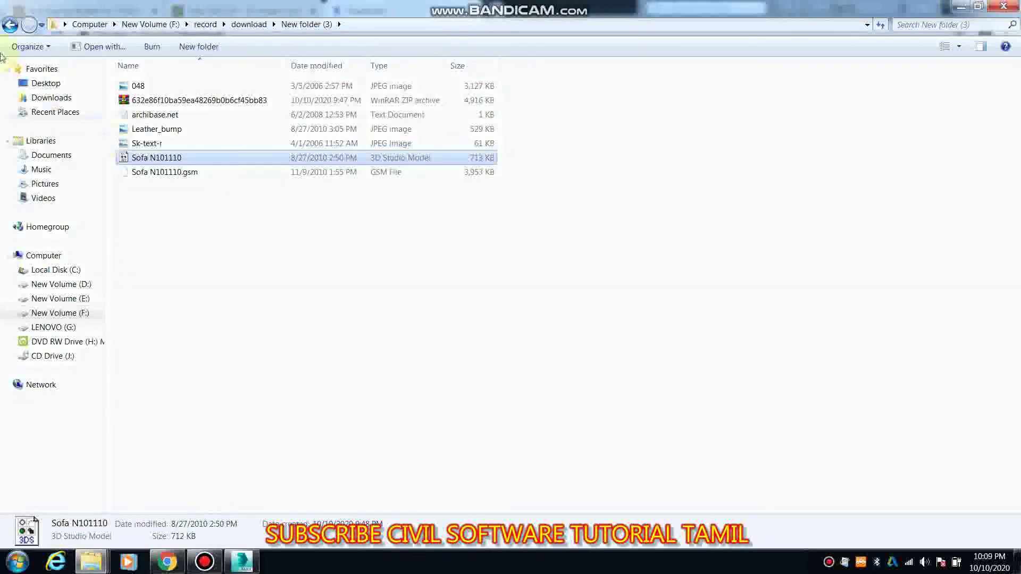
Check New folder, then drag Sofa N101110 from New folder (3) into the 3ds Max viewport.
left_click(9, 23)
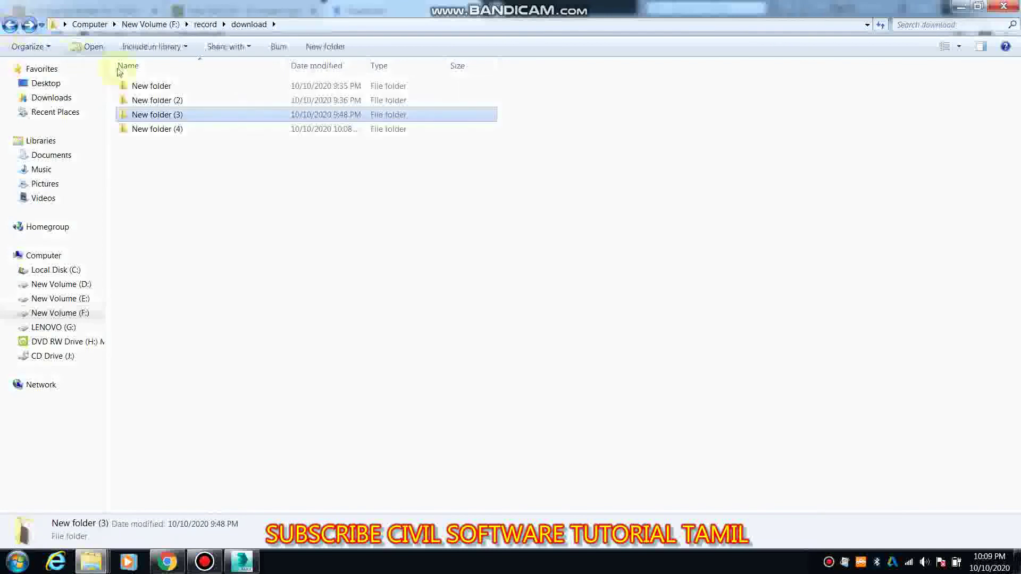
double_click(147, 85)
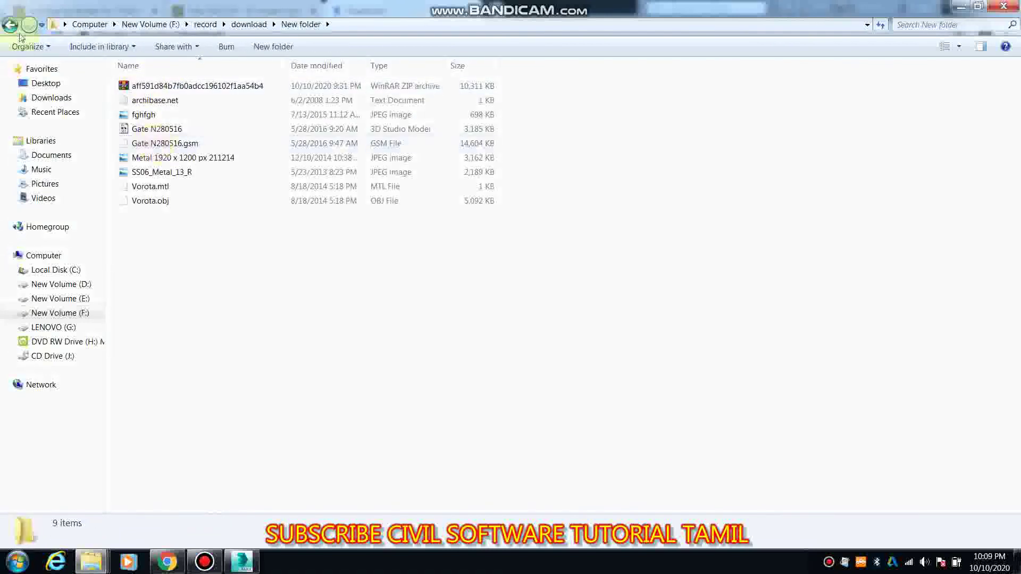
left_click(9, 24)
double_click(154, 114)
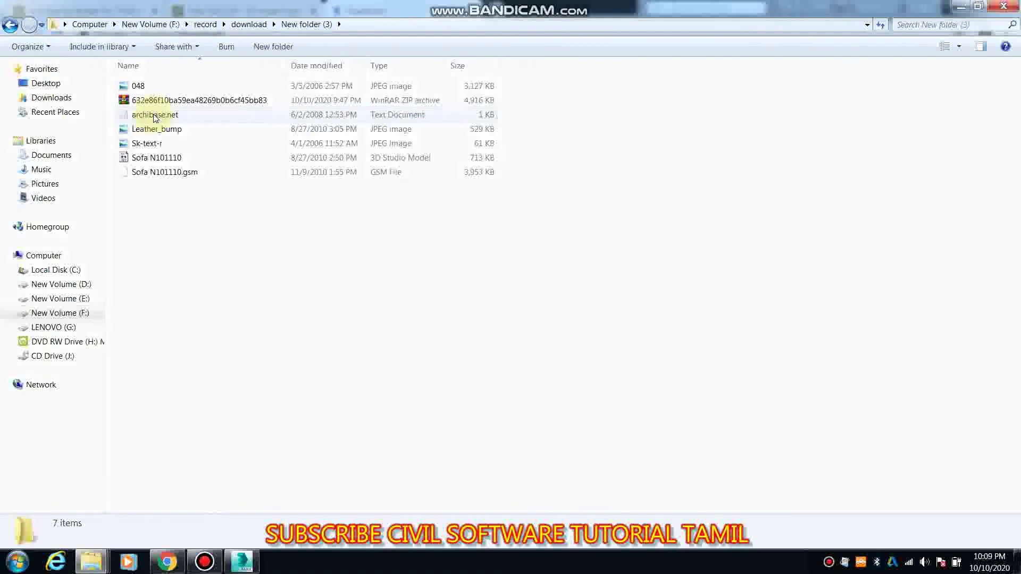
mouse_move(143, 158)
left_mouse_down()
mouse_move(242, 513)
mouse_move(618, 426)
left_mouse_up()
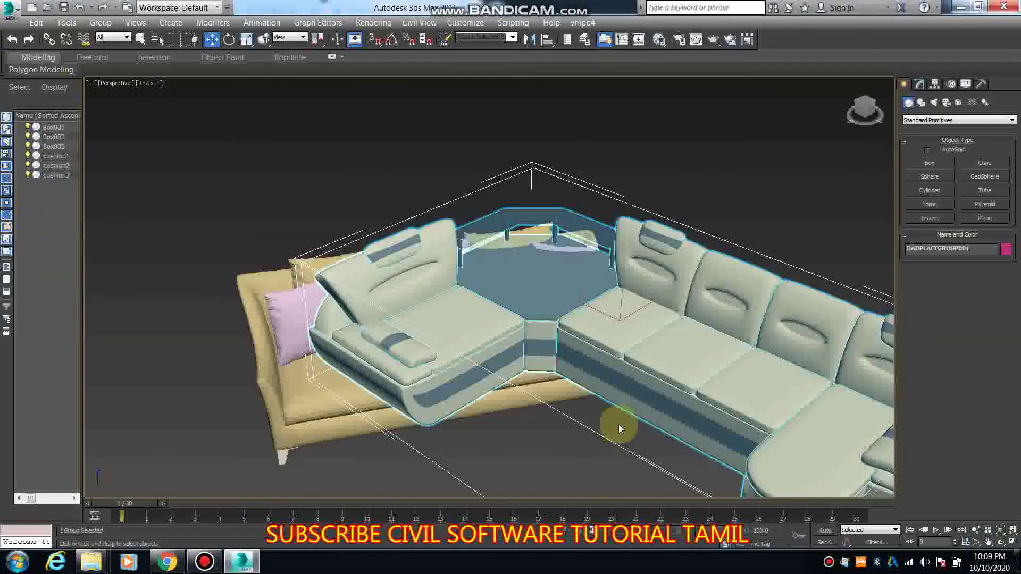
Place the merged corner sofa and refresh Asset Tracking, showing 14_5_6_1 as File Missing.
left_click(626, 304)
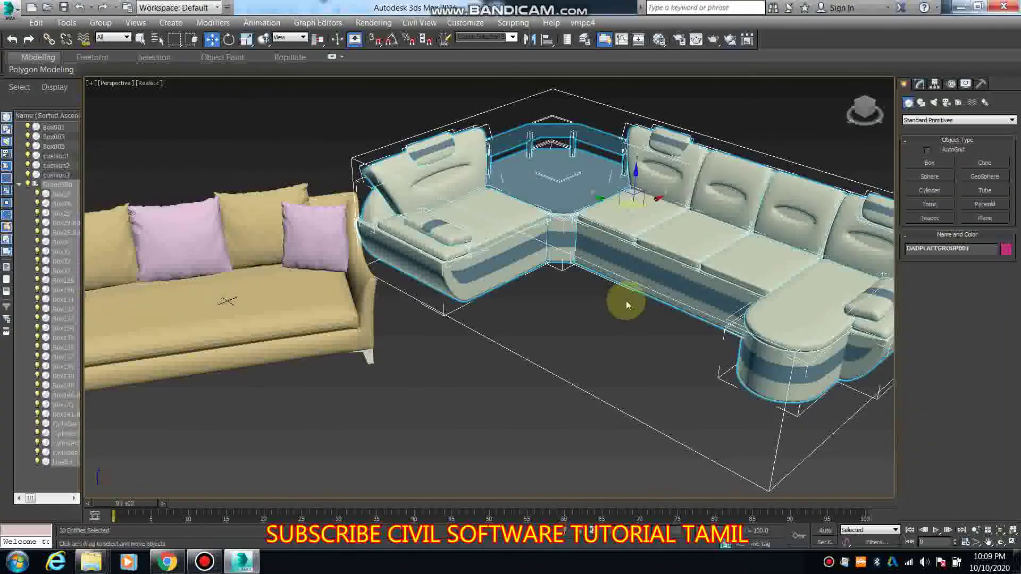
left_click(11, 11)
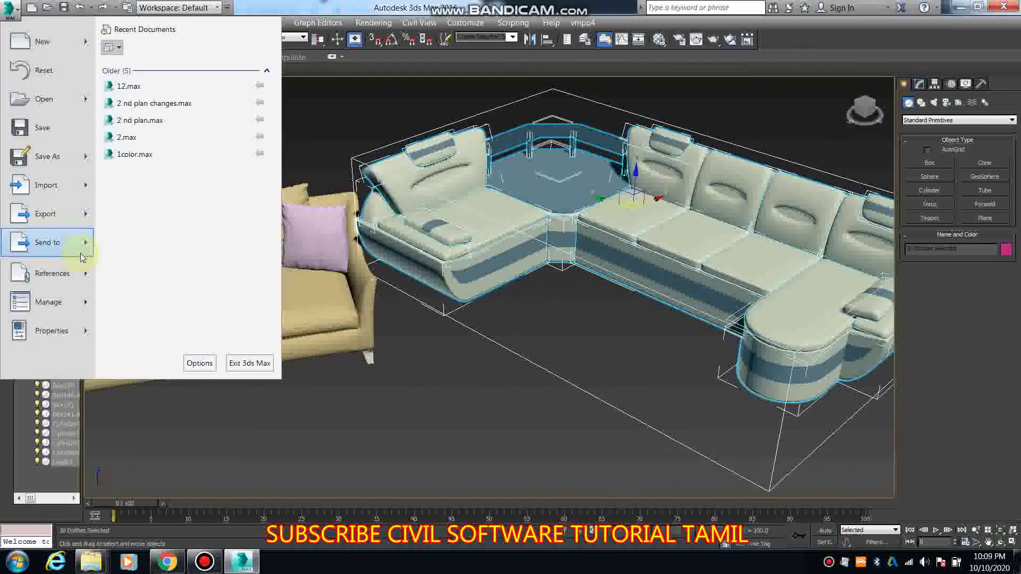
left_click(170, 256)
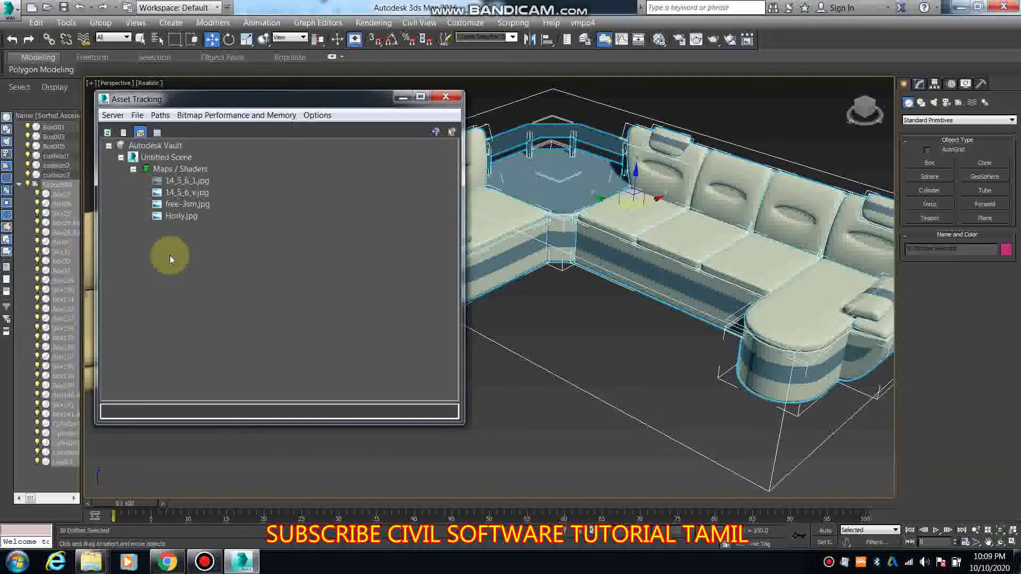
left_click(115, 137)
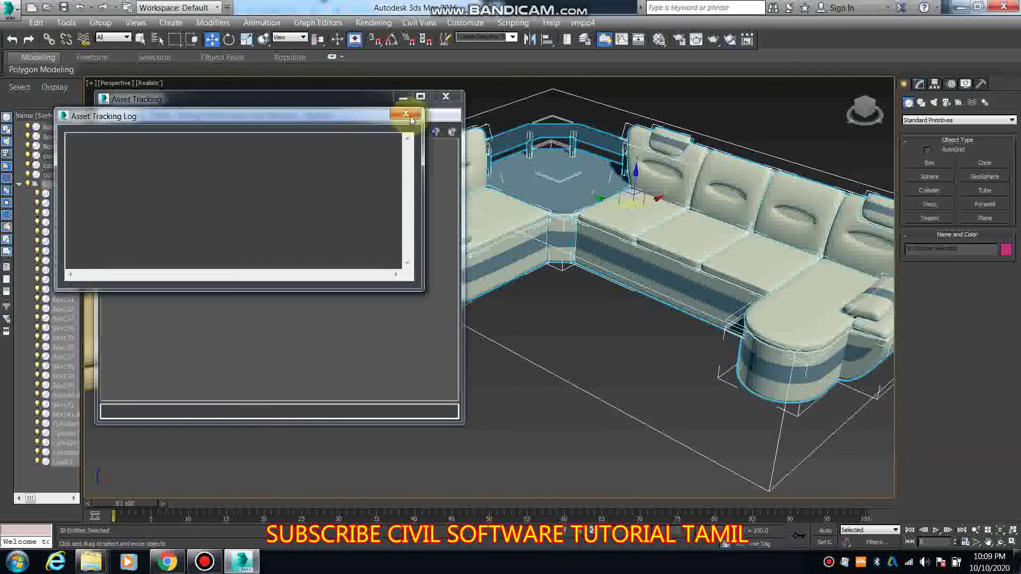
left_click(112, 136)
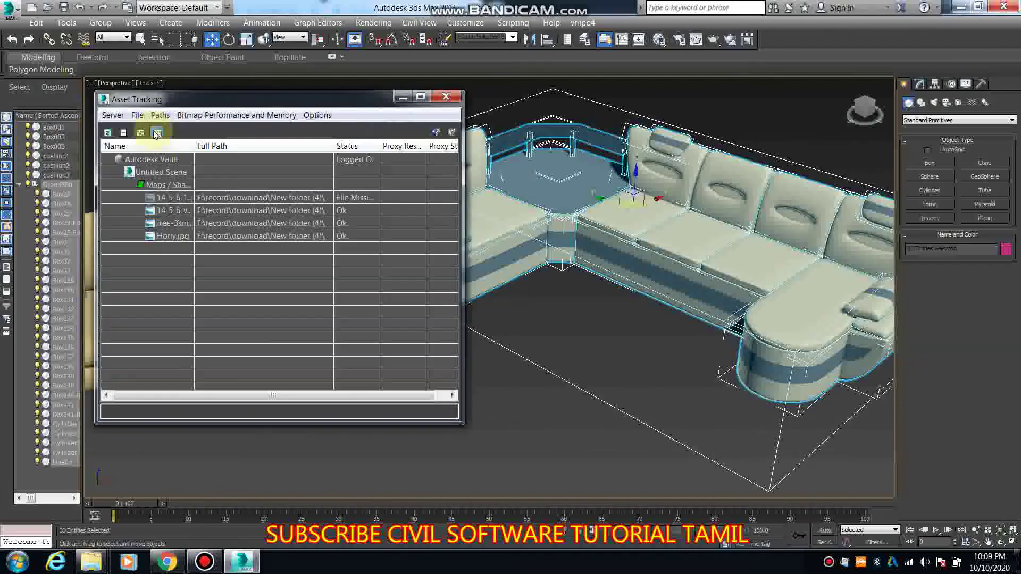
left_click(160, 172)
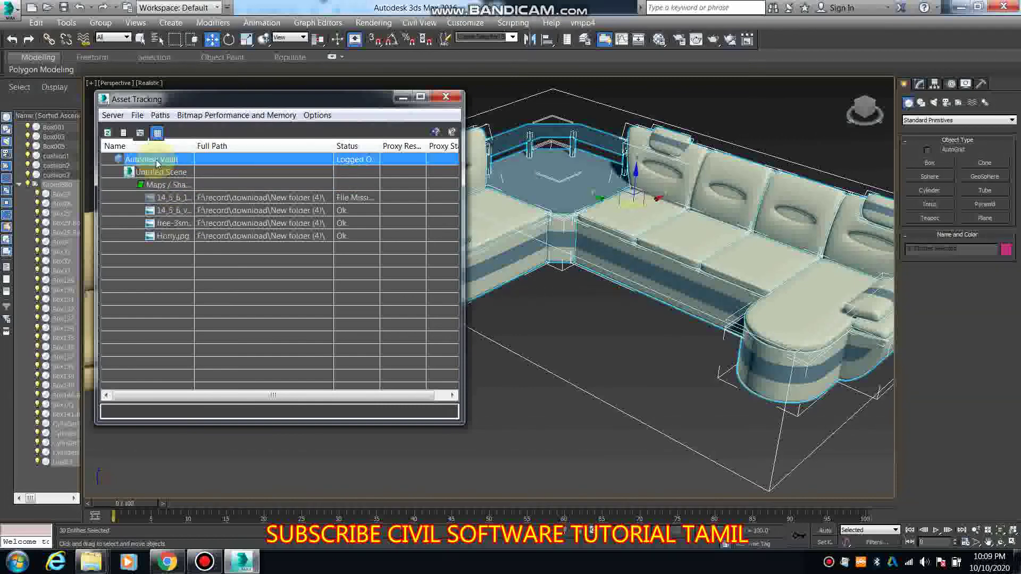
left_click(139, 116)
mouse_move(160, 115)
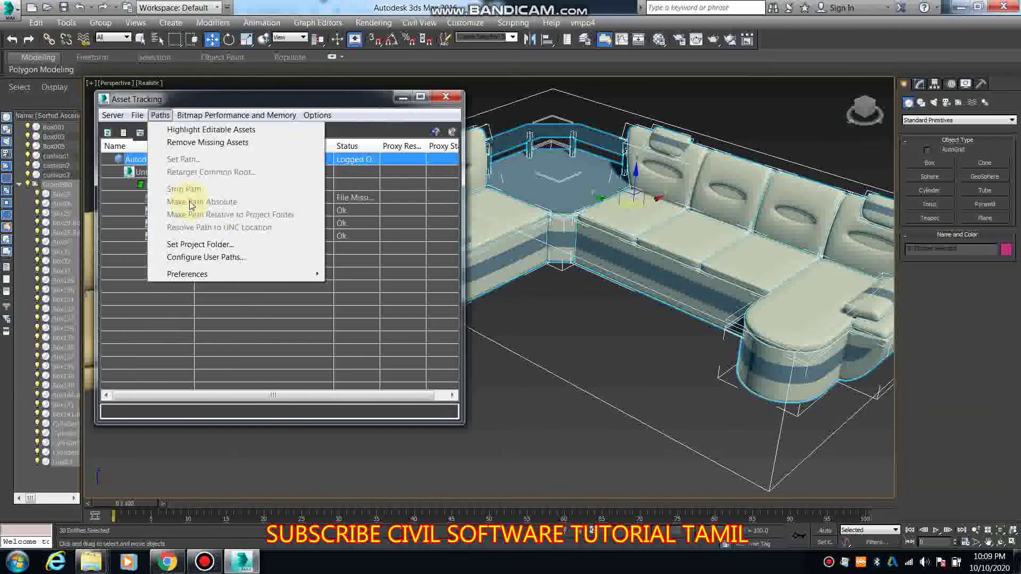
Set the project folder to F:\record\download\New folder (3) in Configure User Paths.
left_click(237, 258)
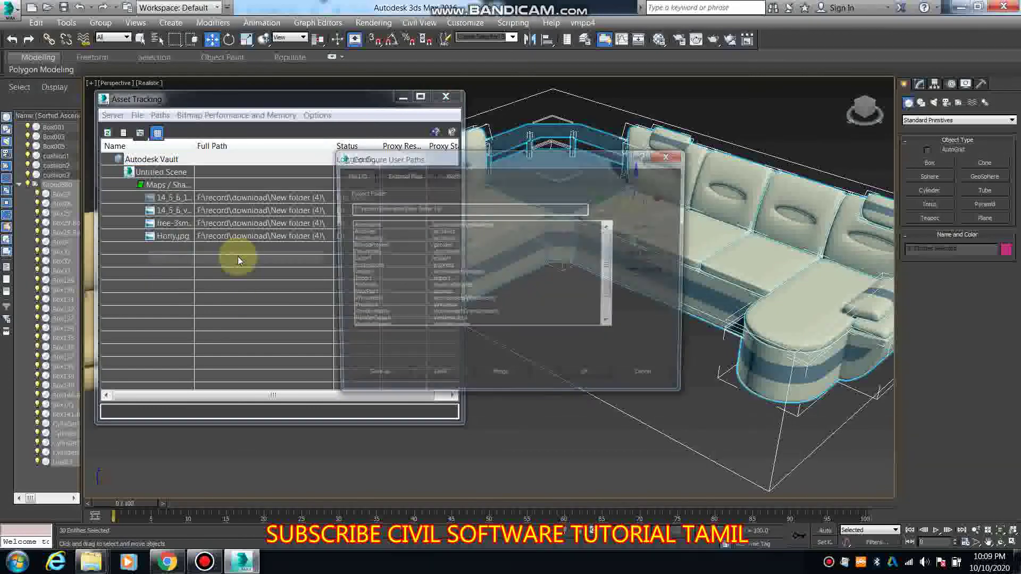
left_click(613, 215)
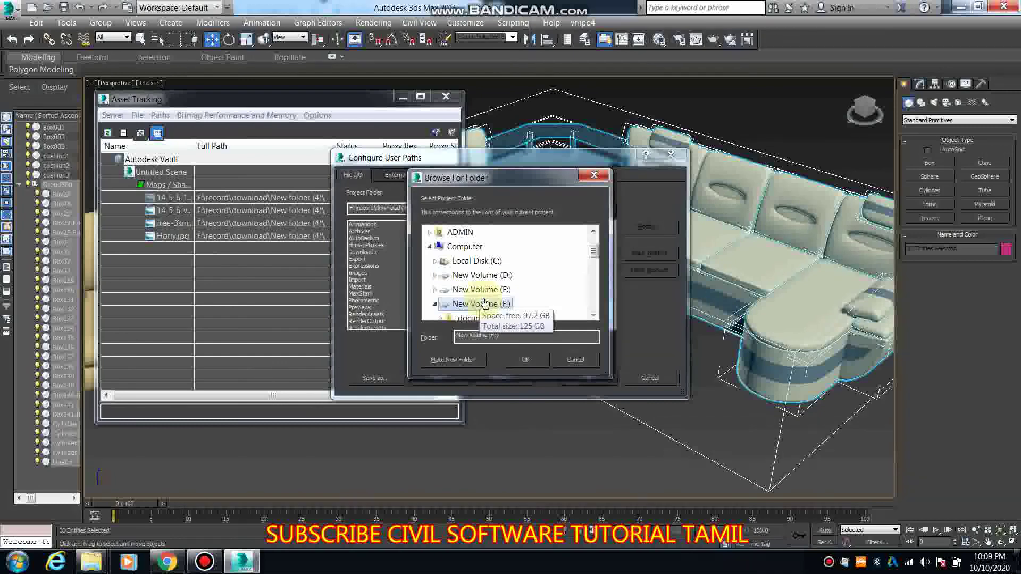
scroll(486, 307, "down", 2)
scroll(481, 306, "down", 1)
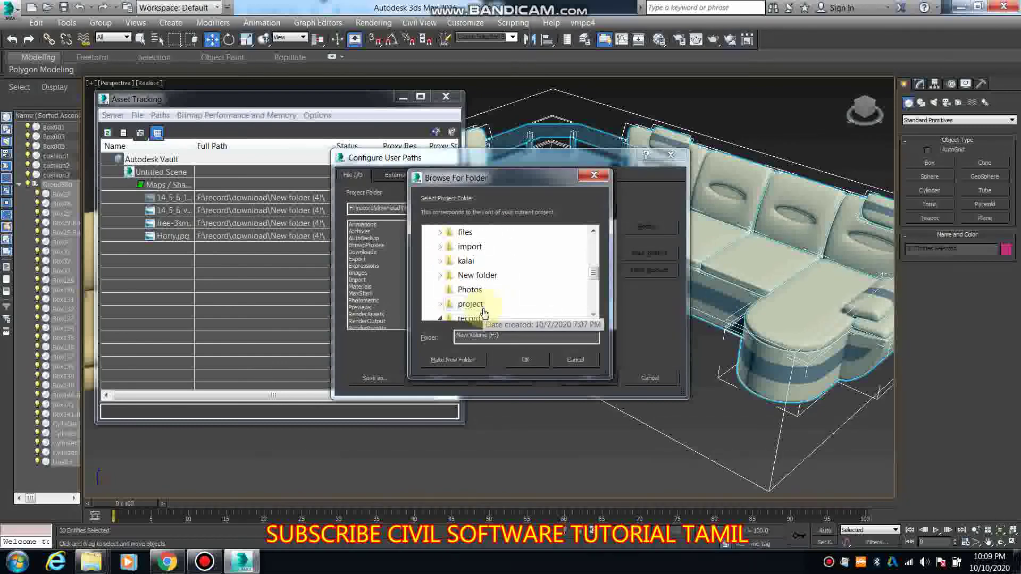
scroll(477, 290, "down", 1)
scroll(479, 296, "down", 1)
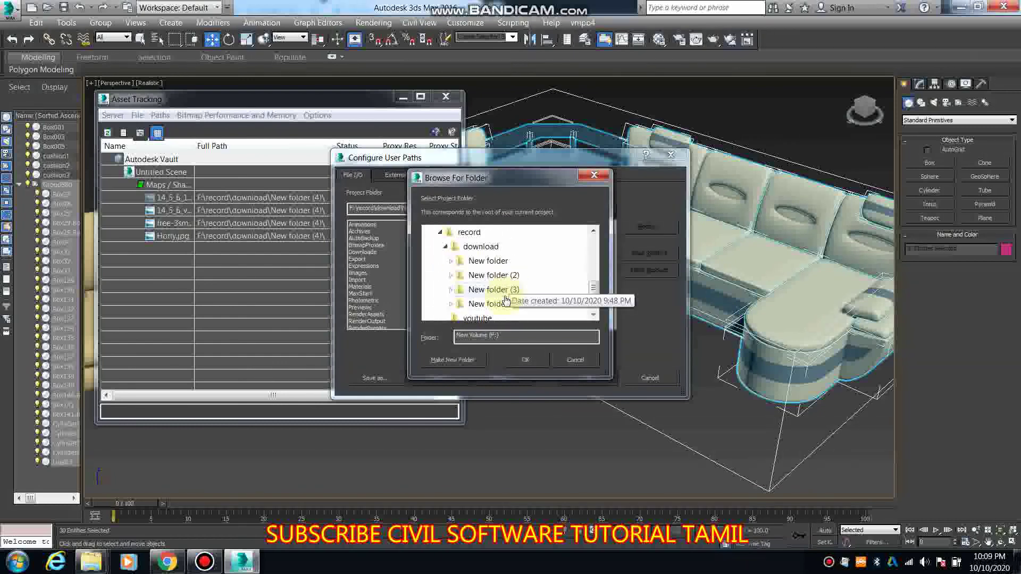
left_click(205, 561)
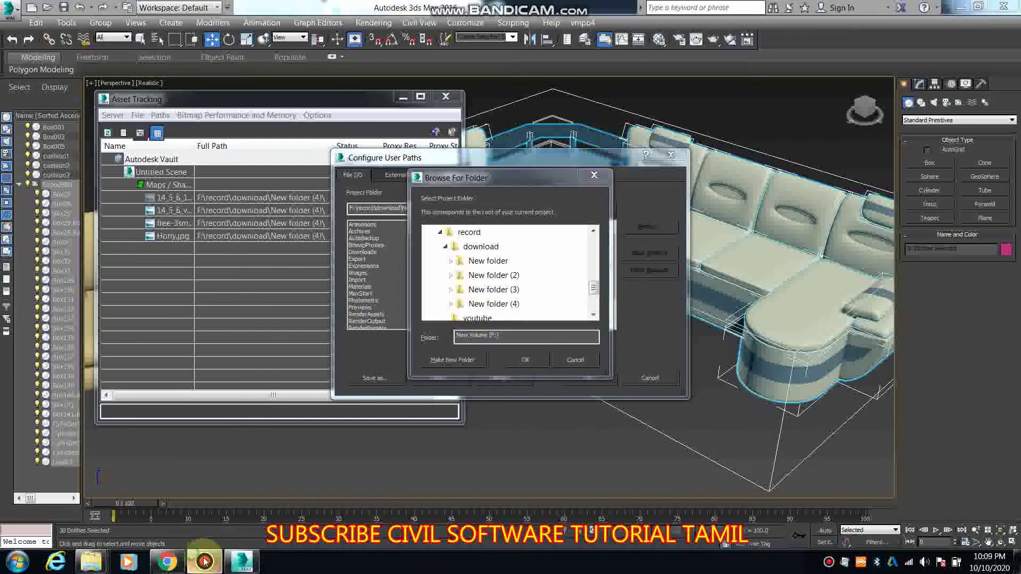
left_click(204, 561)
left_click(493, 304)
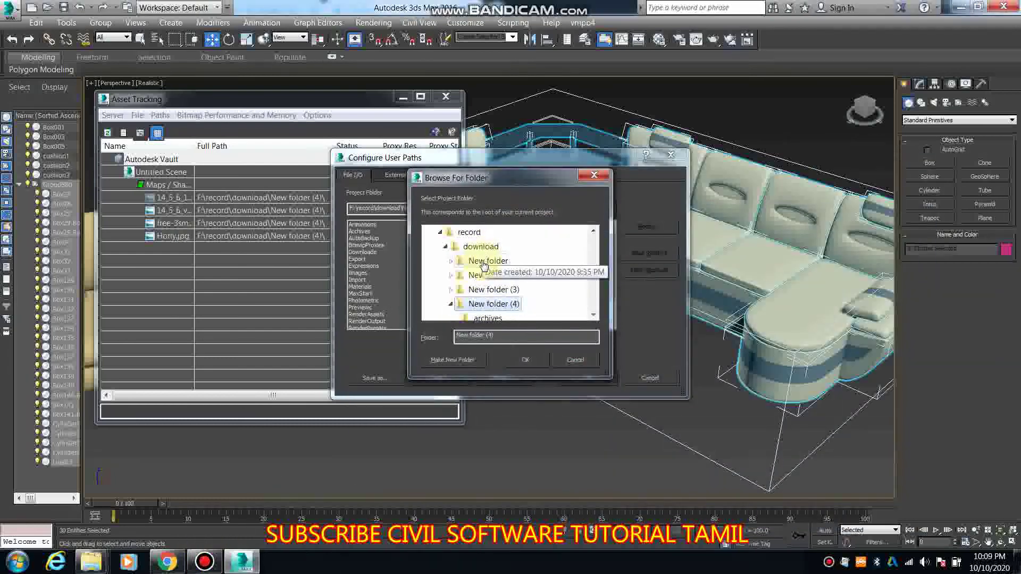
left_click(494, 288)
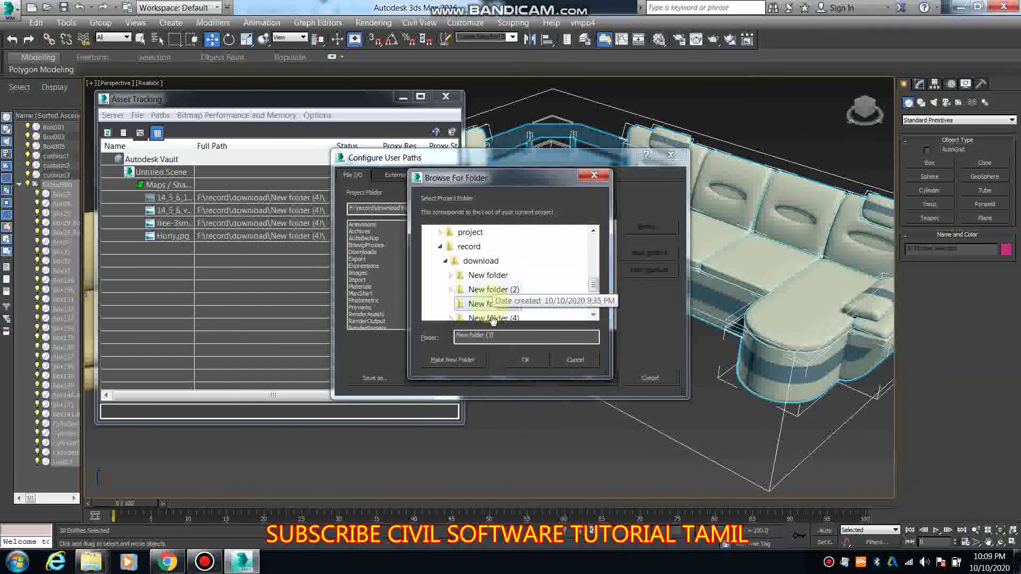
left_click(520, 366)
left_click(526, 360)
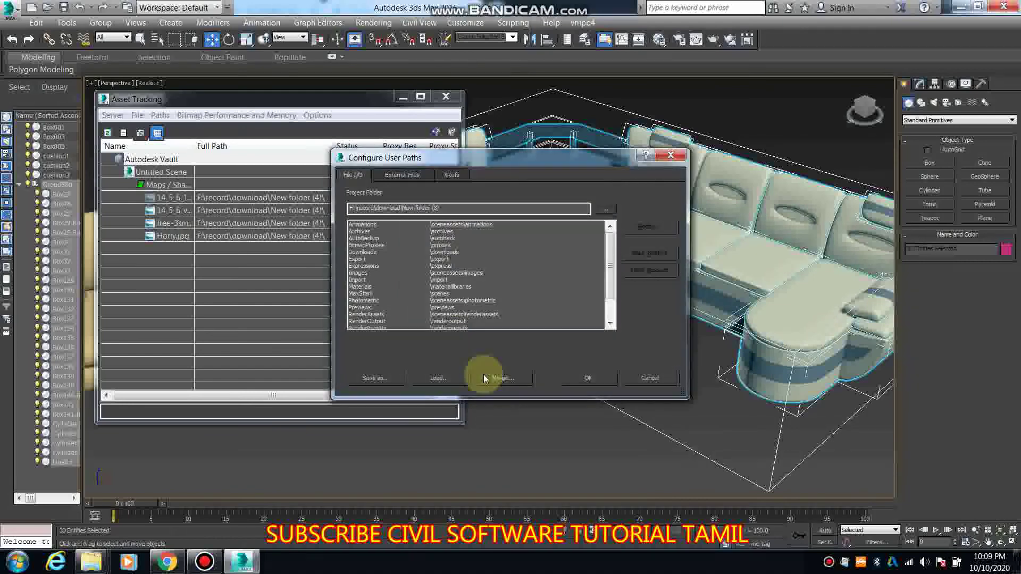
left_click(574, 379)
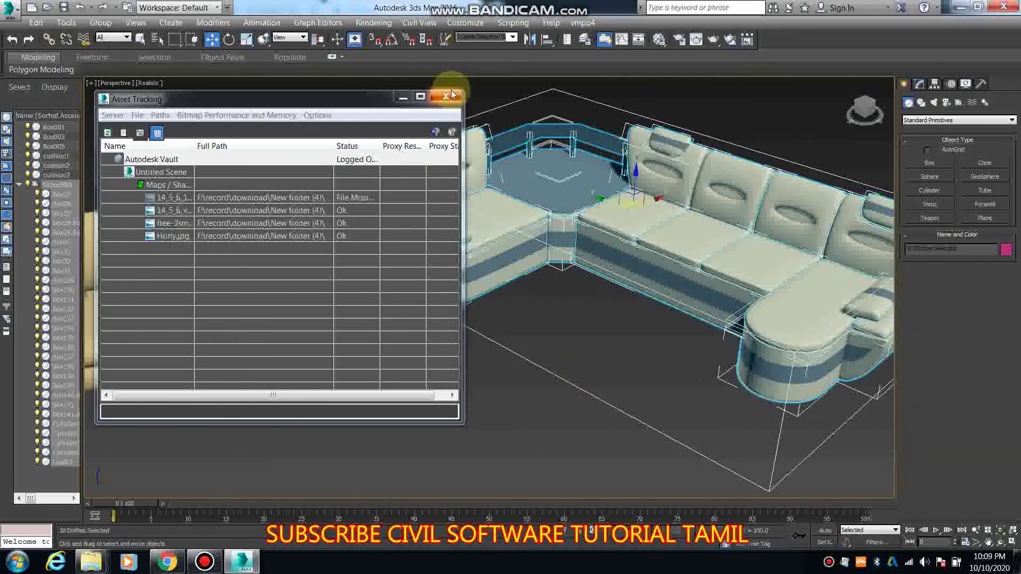
Refresh the Asset Tracking list; 14_5_6_1 still shows File Missing.
left_click(236, 253)
scroll(213, 298, "right", 1)
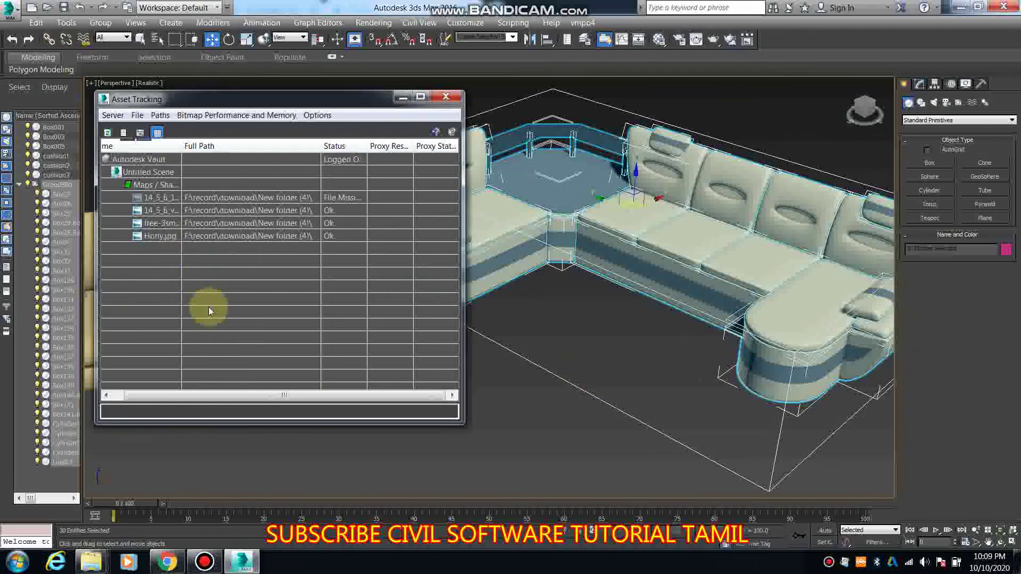
scroll(220, 326, "left", 1)
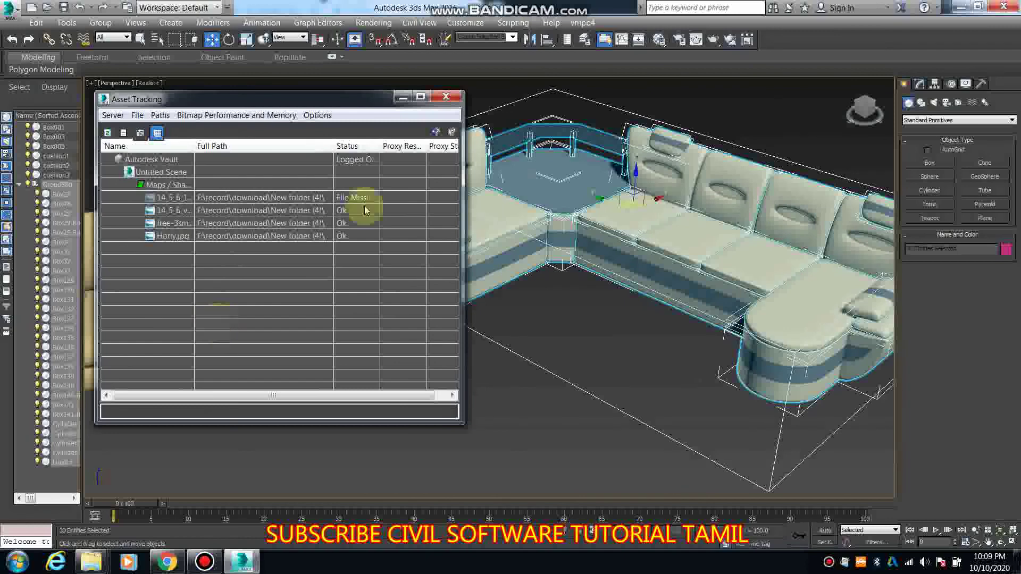
left_click(122, 133)
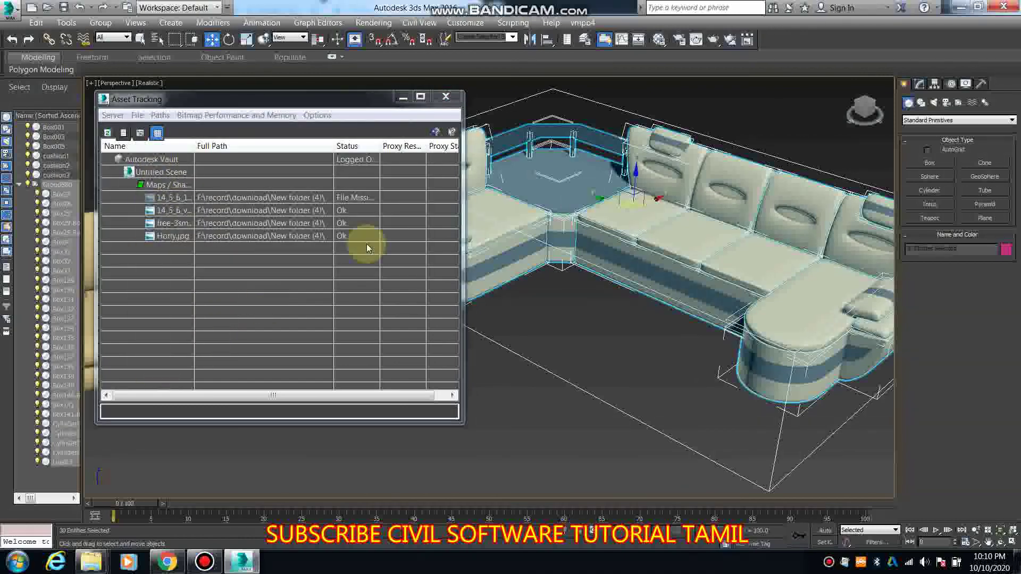
Render the corner sofa beside the pink-cushioned sofa in V-Ray and inspect the result.
left_click(446, 99)
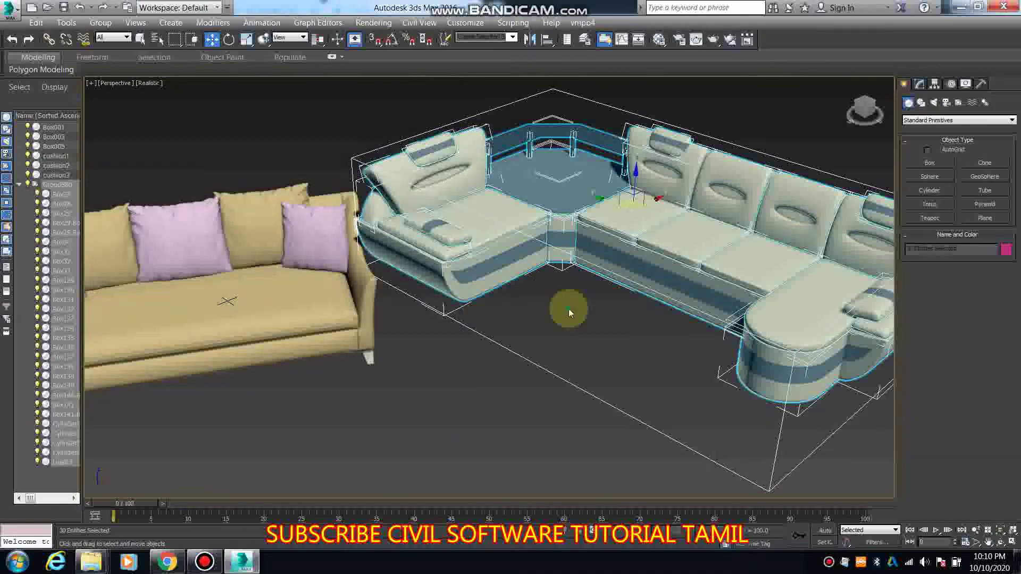
left_click(569, 309)
left_click(713, 41)
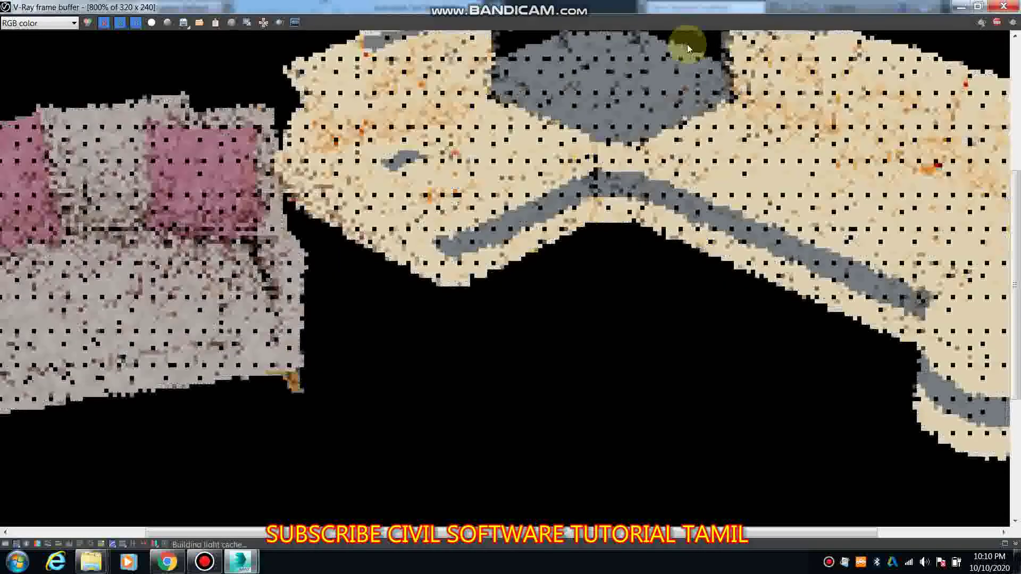
scroll(451, 424, "down", 2)
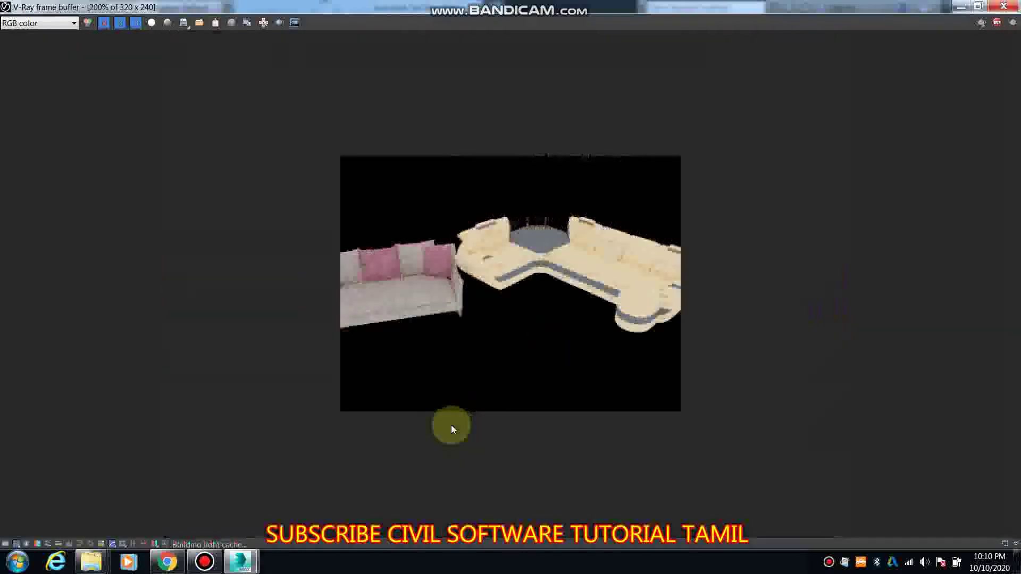
scroll(586, 305, "up", 1)
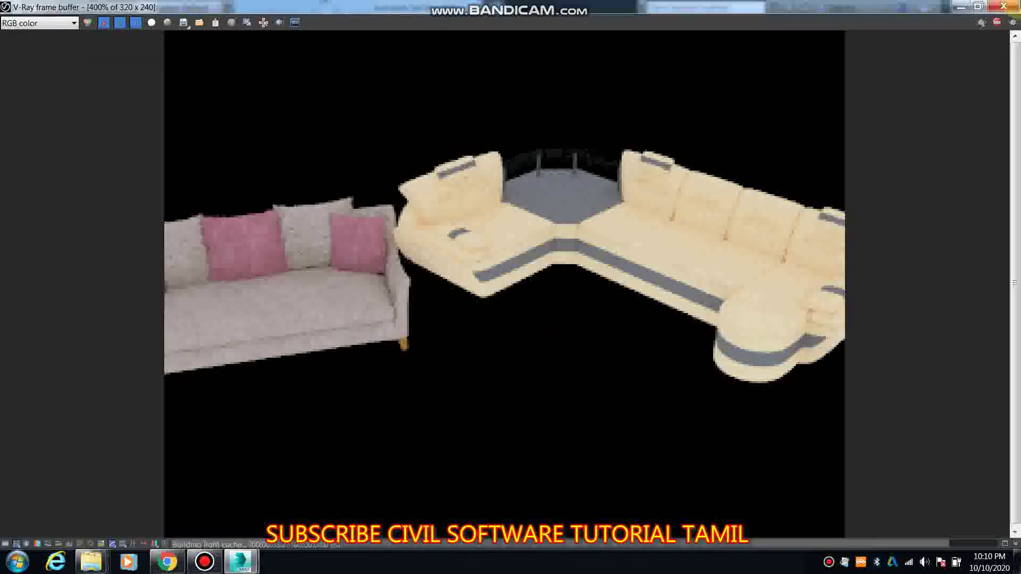
left_click(1003, 6)
left_click(937, 146)
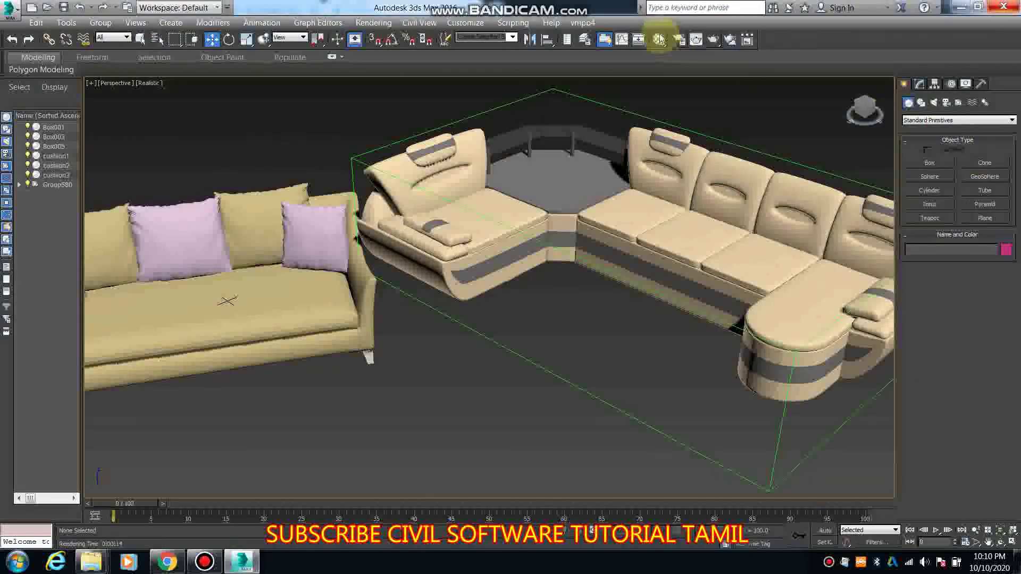
left_click(659, 40)
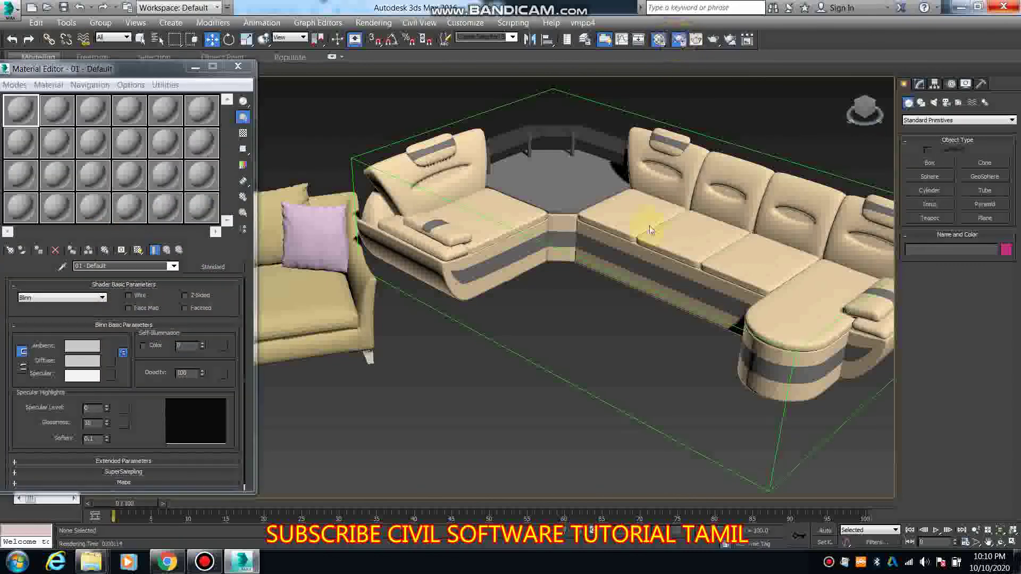
key("F10")
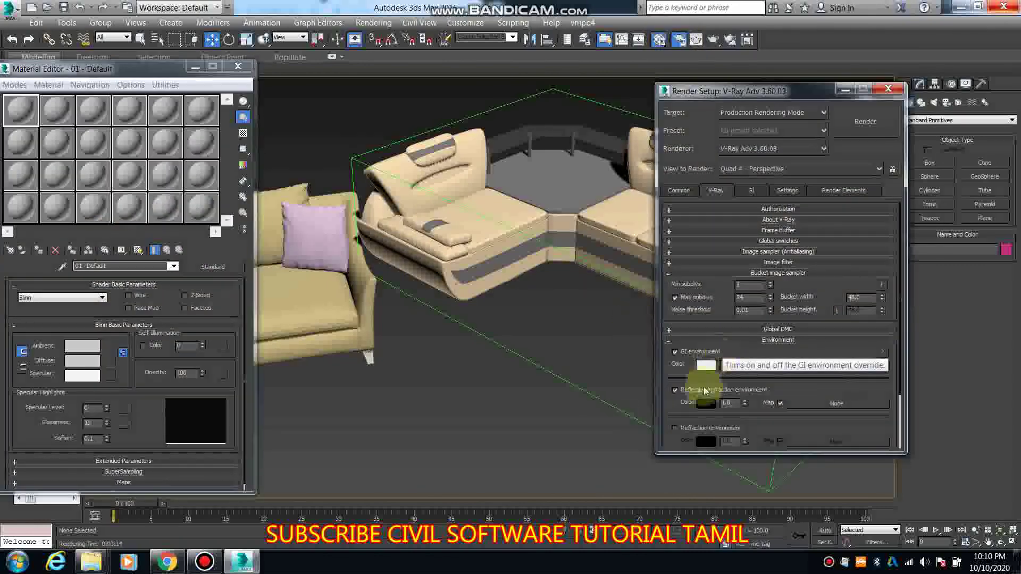
left_click(771, 274)
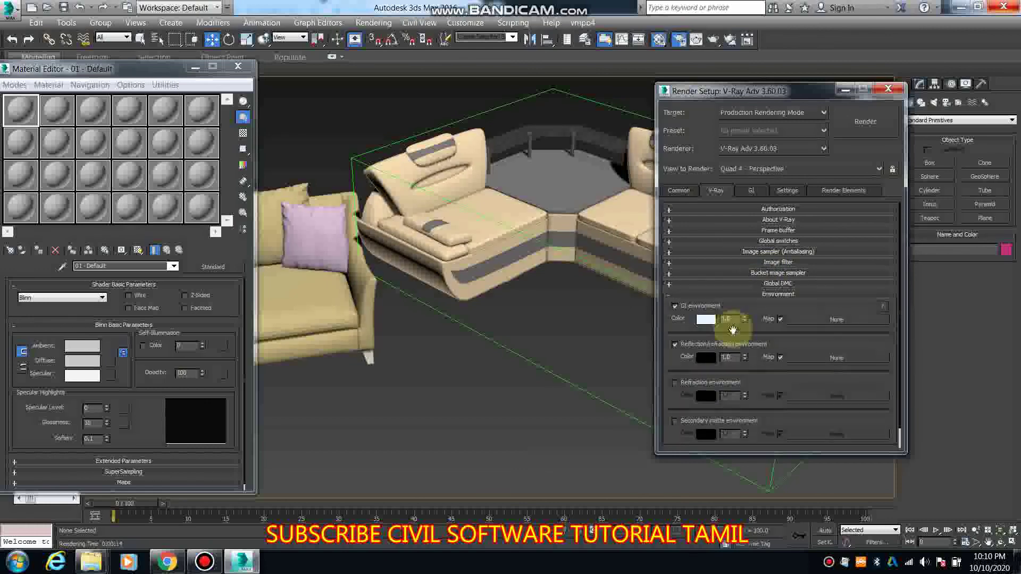
left_click(758, 296)
left_click(756, 306)
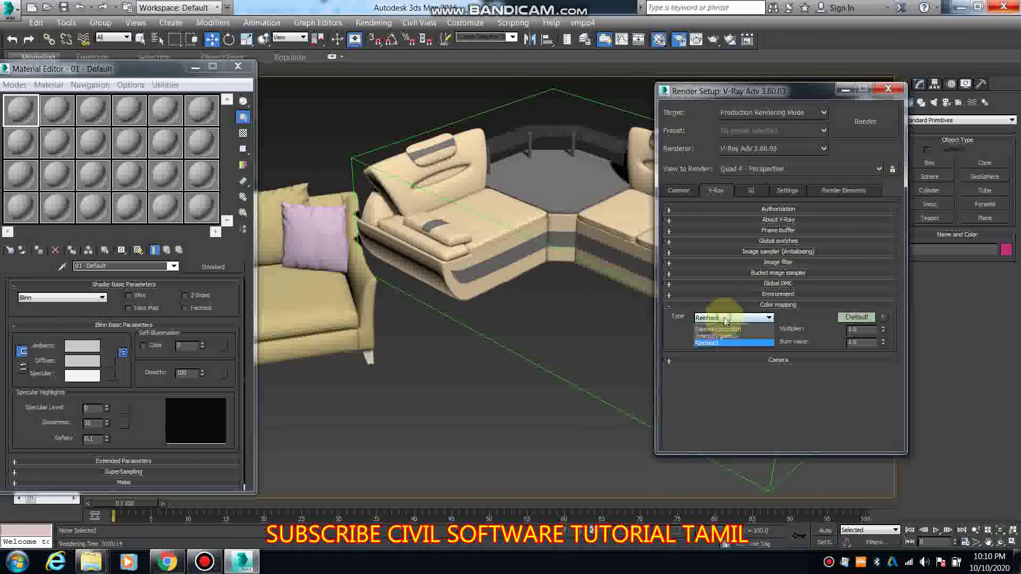
left_click(728, 333)
left_click(769, 233)
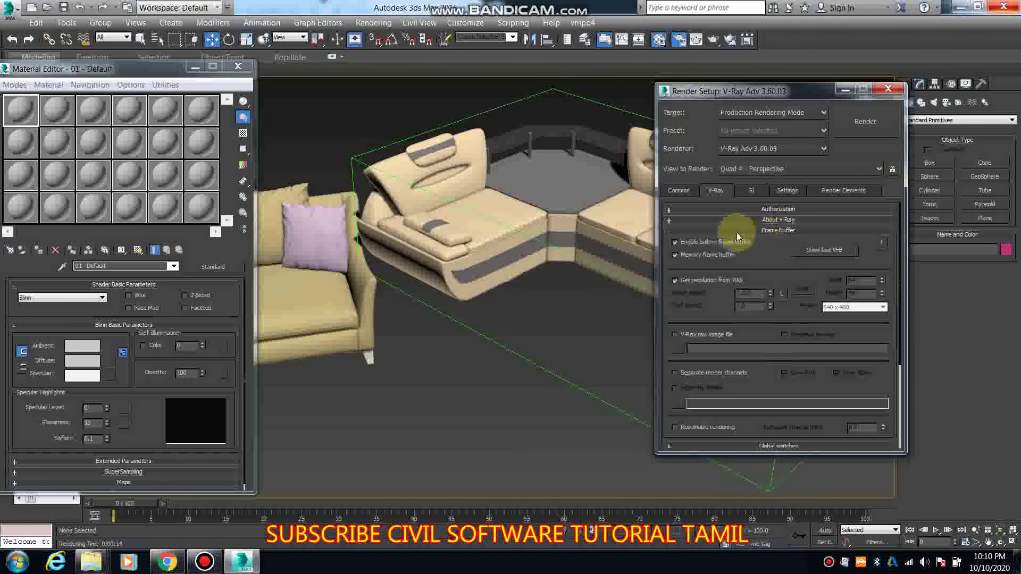
left_click(756, 232)
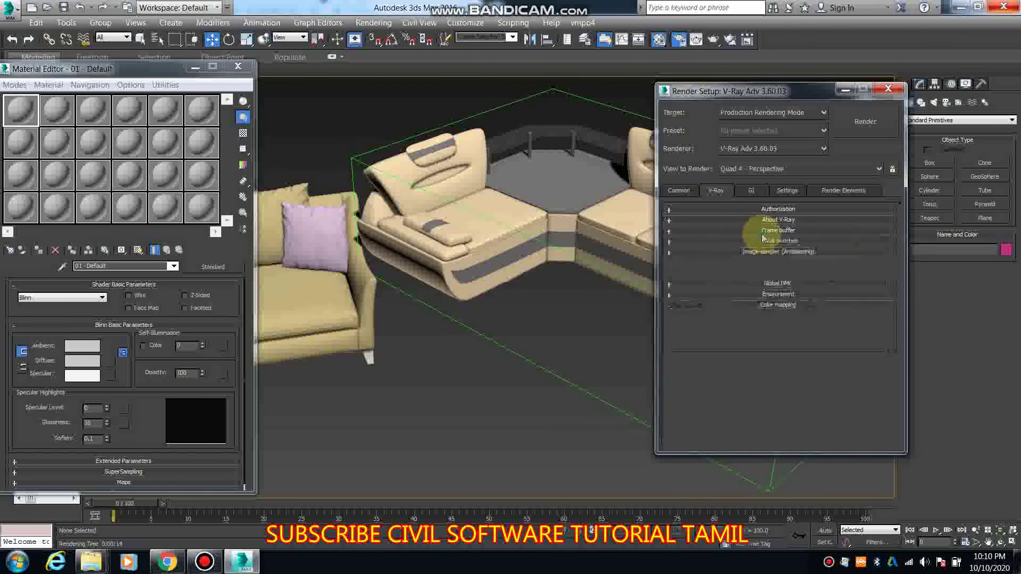
left_click(751, 192)
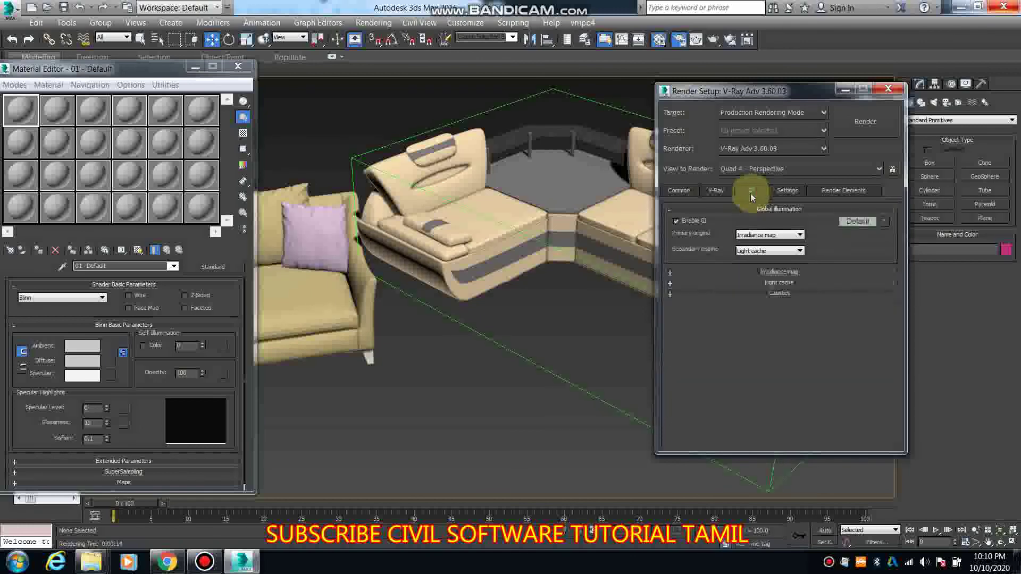
left_click(684, 192)
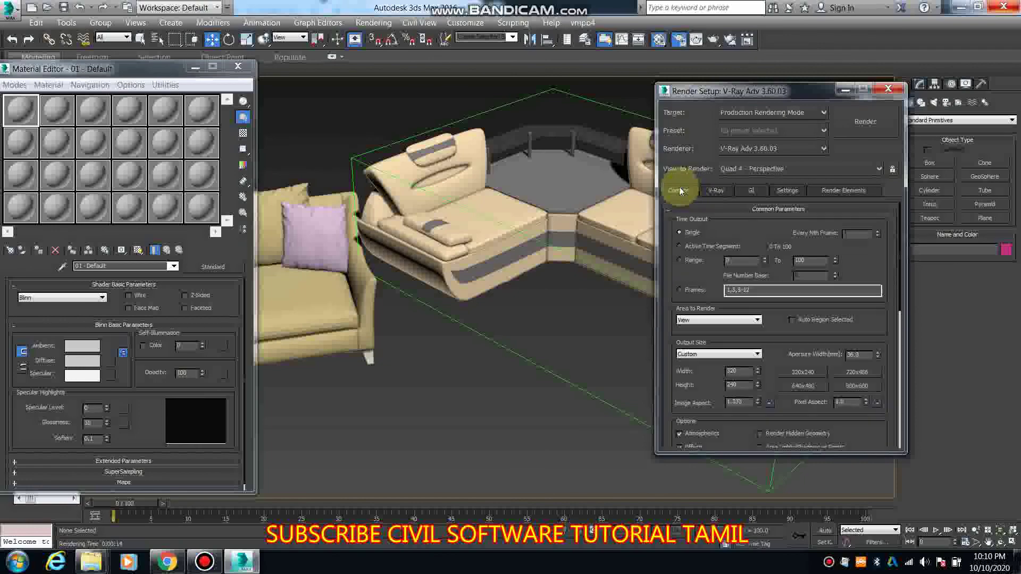
left_click(865, 121)
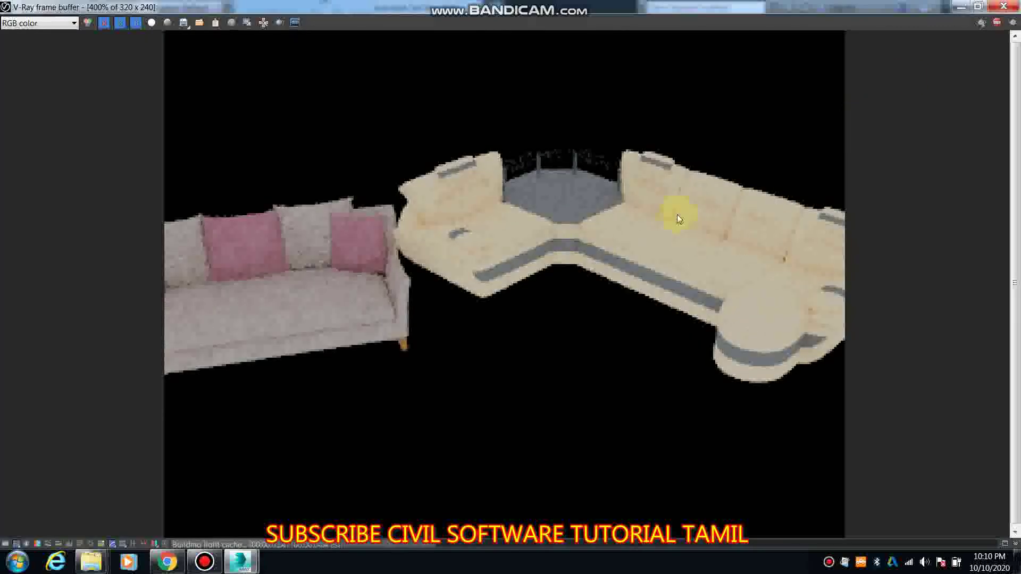
left_click(1003, 6)
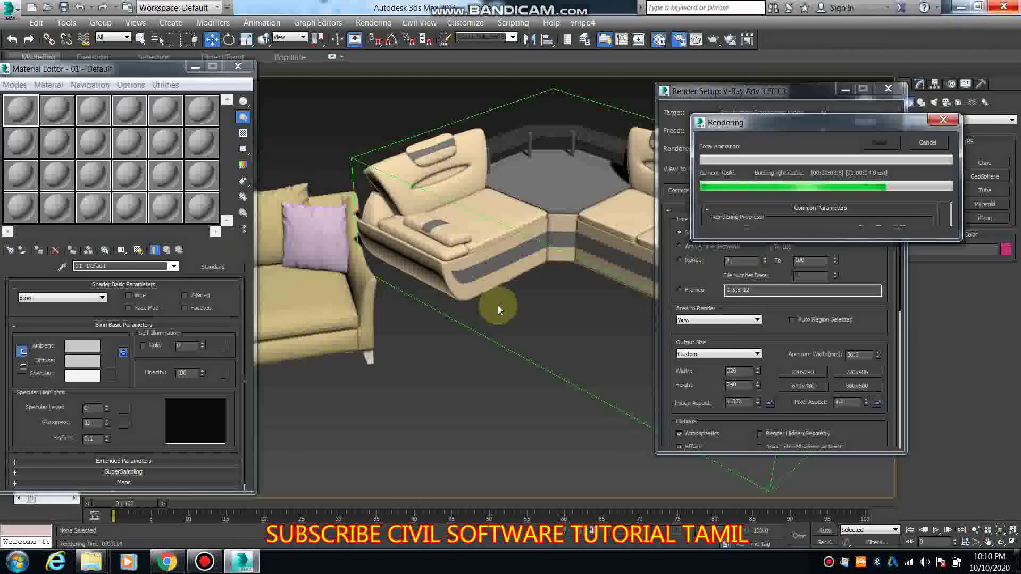
left_click(927, 143)
left_click(238, 65)
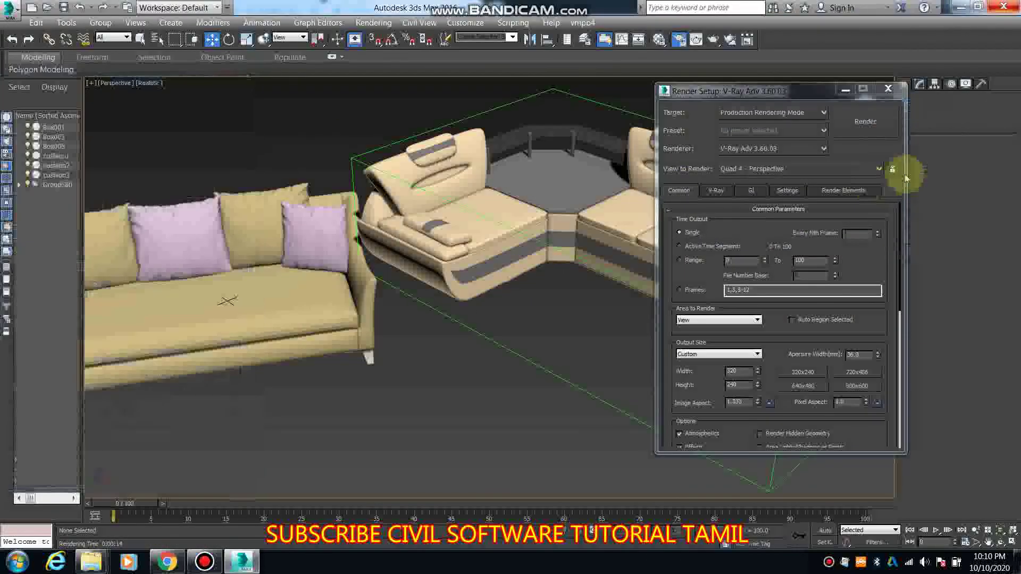
left_click(888, 89)
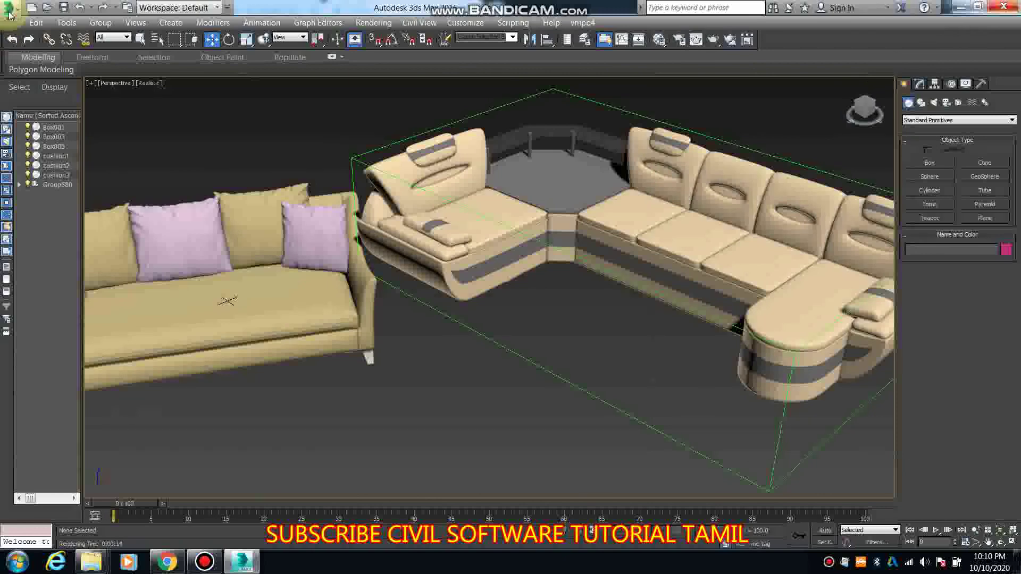
Strip the stored paths from all texture maps in Asset Tracking, including the missing one.
left_click(9, 12)
mouse_move(47, 243)
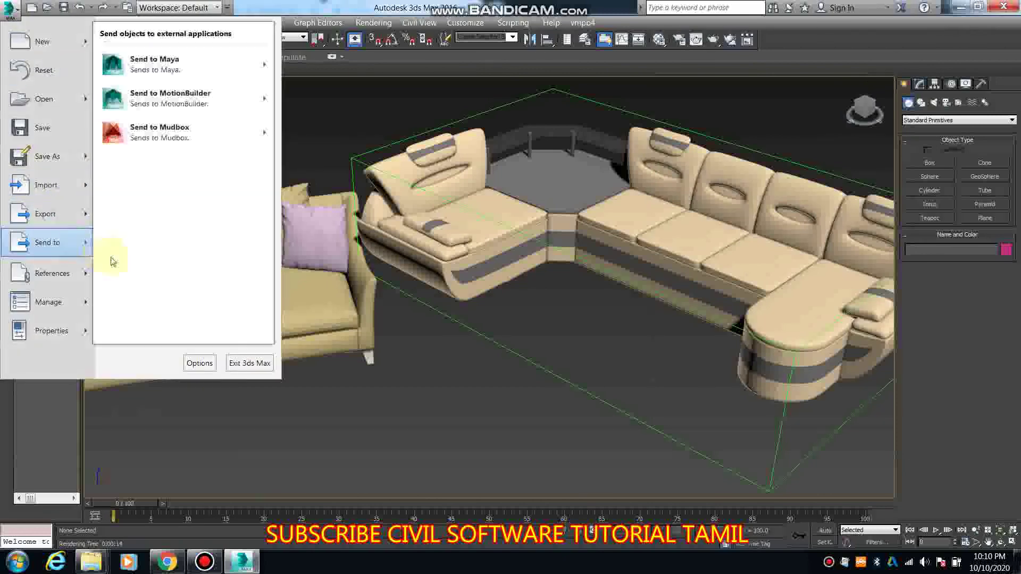
mouse_move(52, 272)
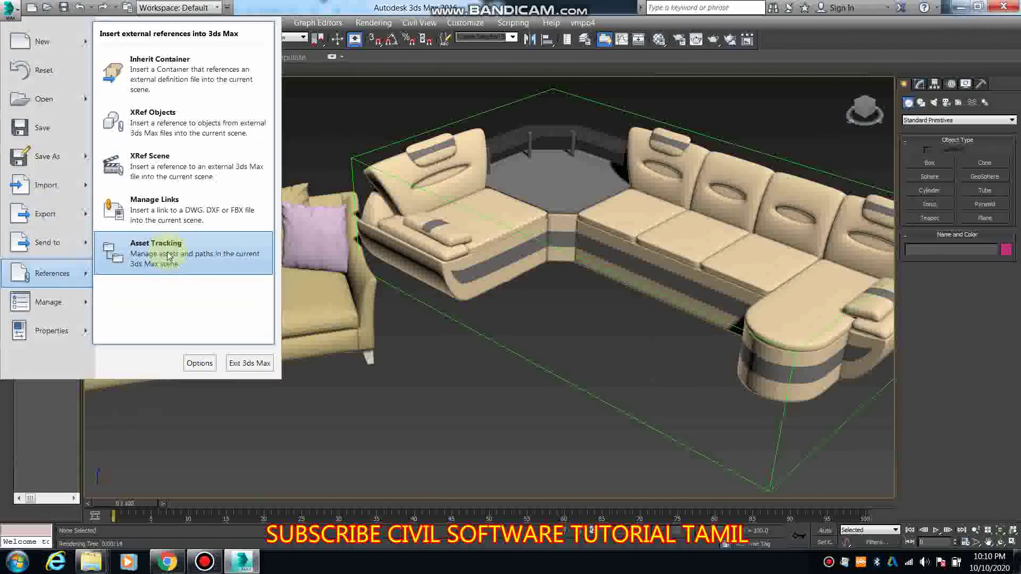
left_click(169, 256)
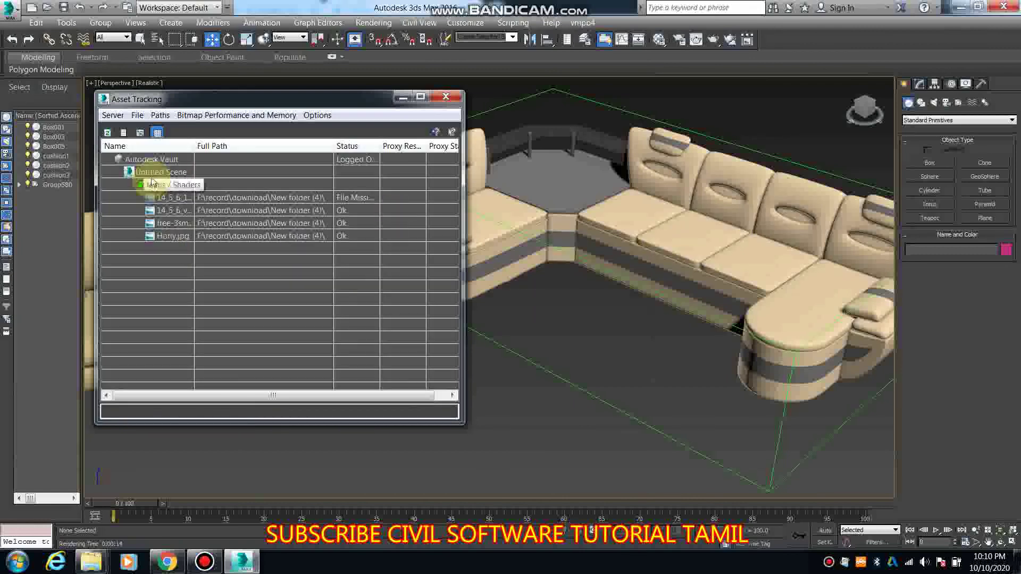
right_click(321, 262)
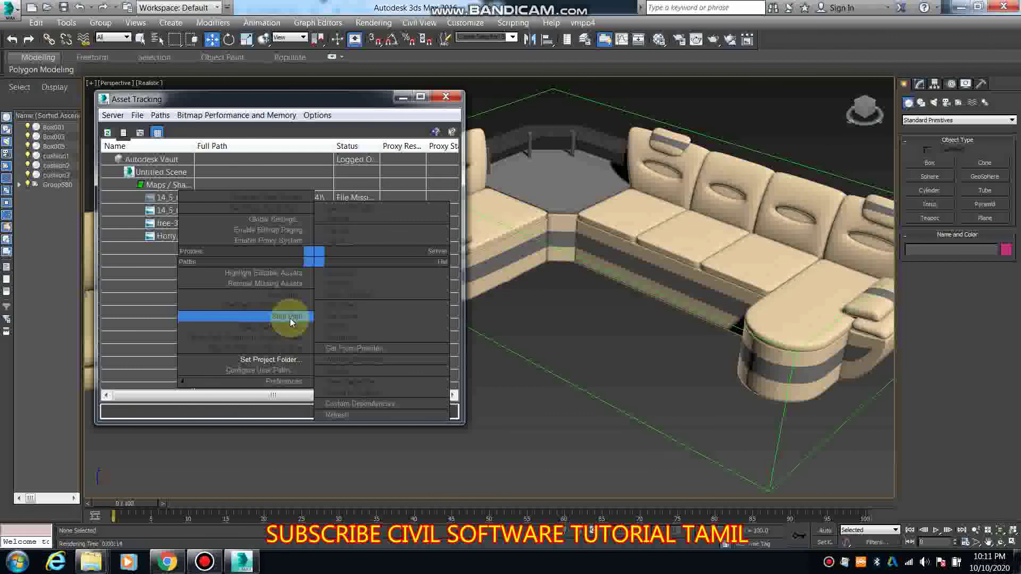
left_click(289, 318)
left_click(446, 96)
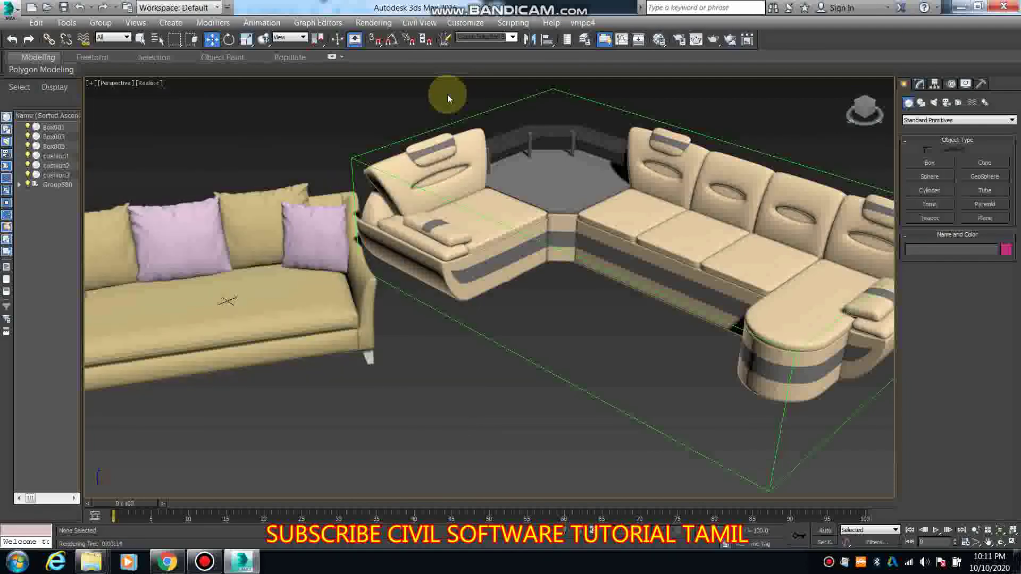
left_click(203, 563)
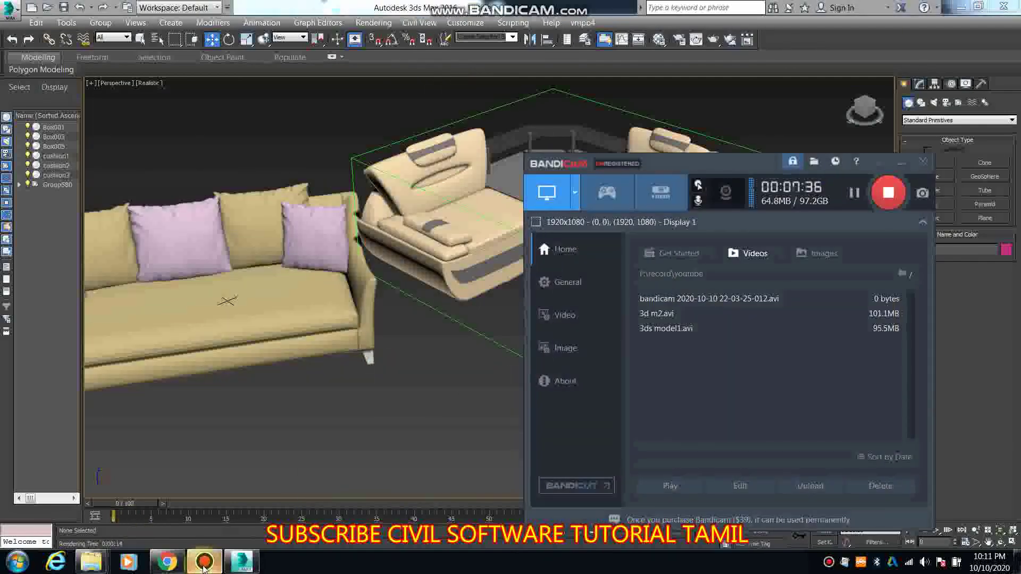